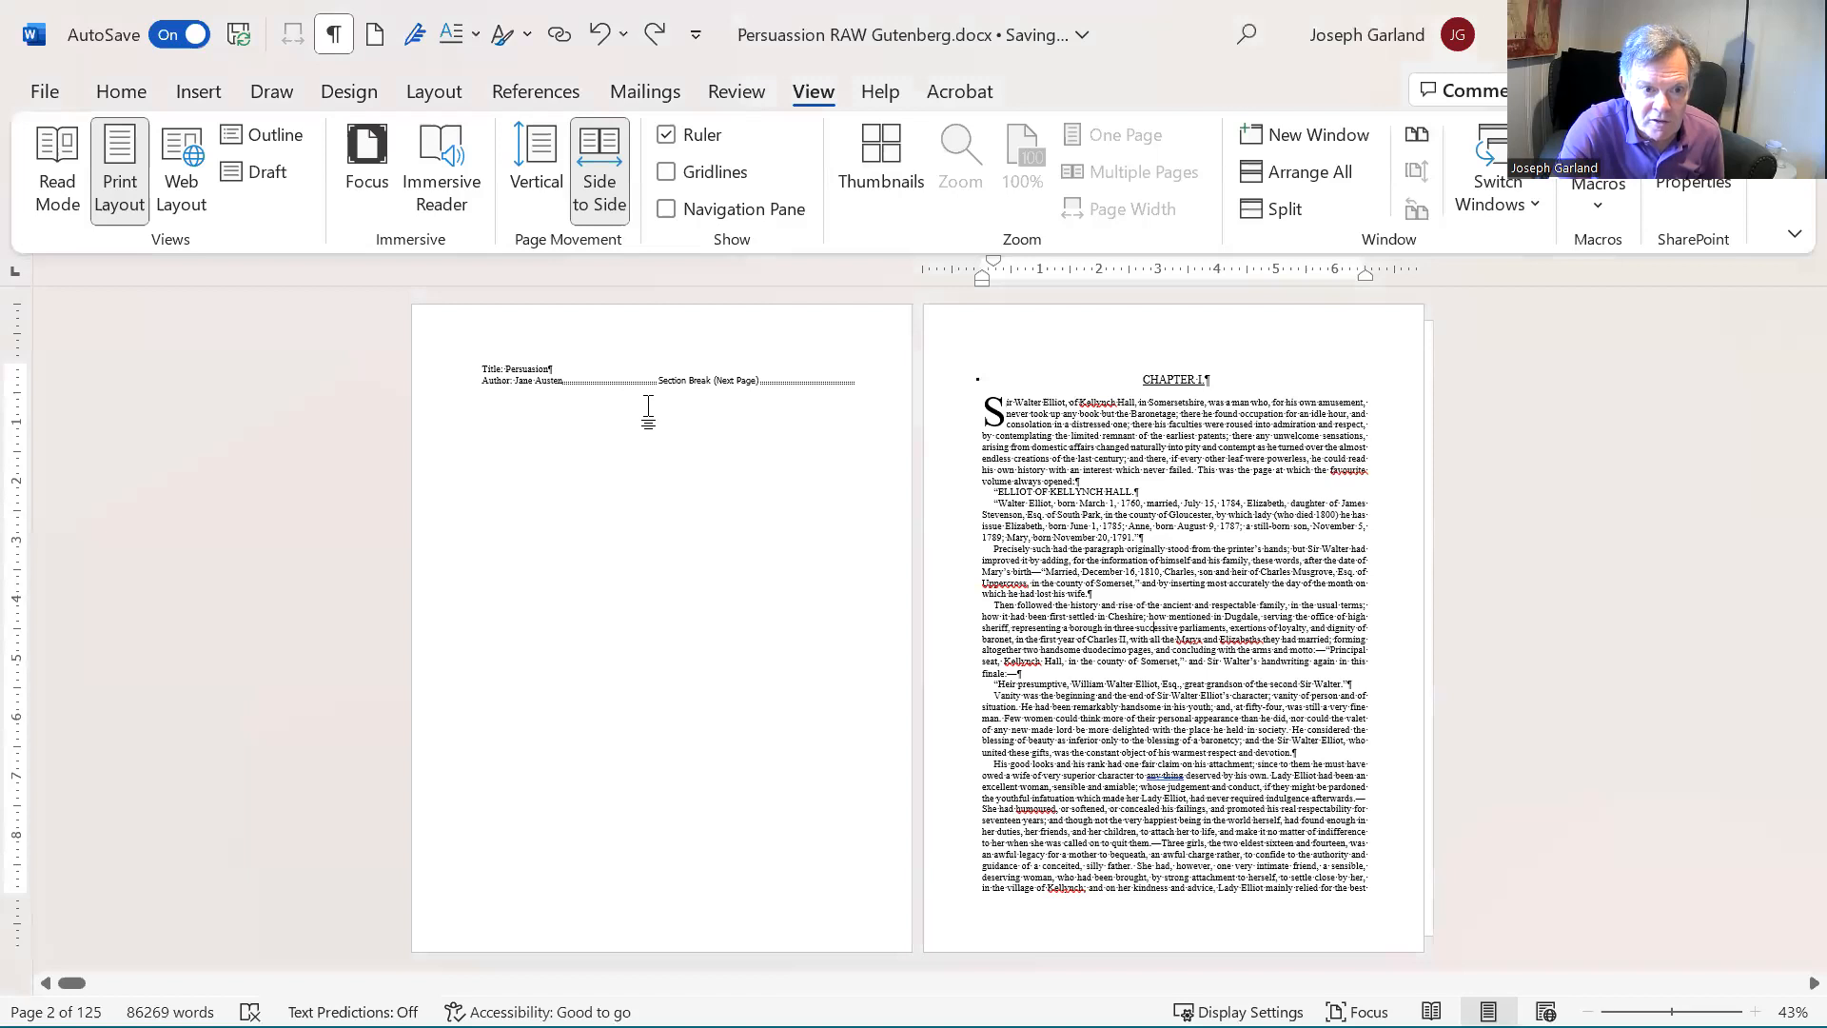
- Insert a Next Page section break after the author line on the title page
left_click(1148, 473)
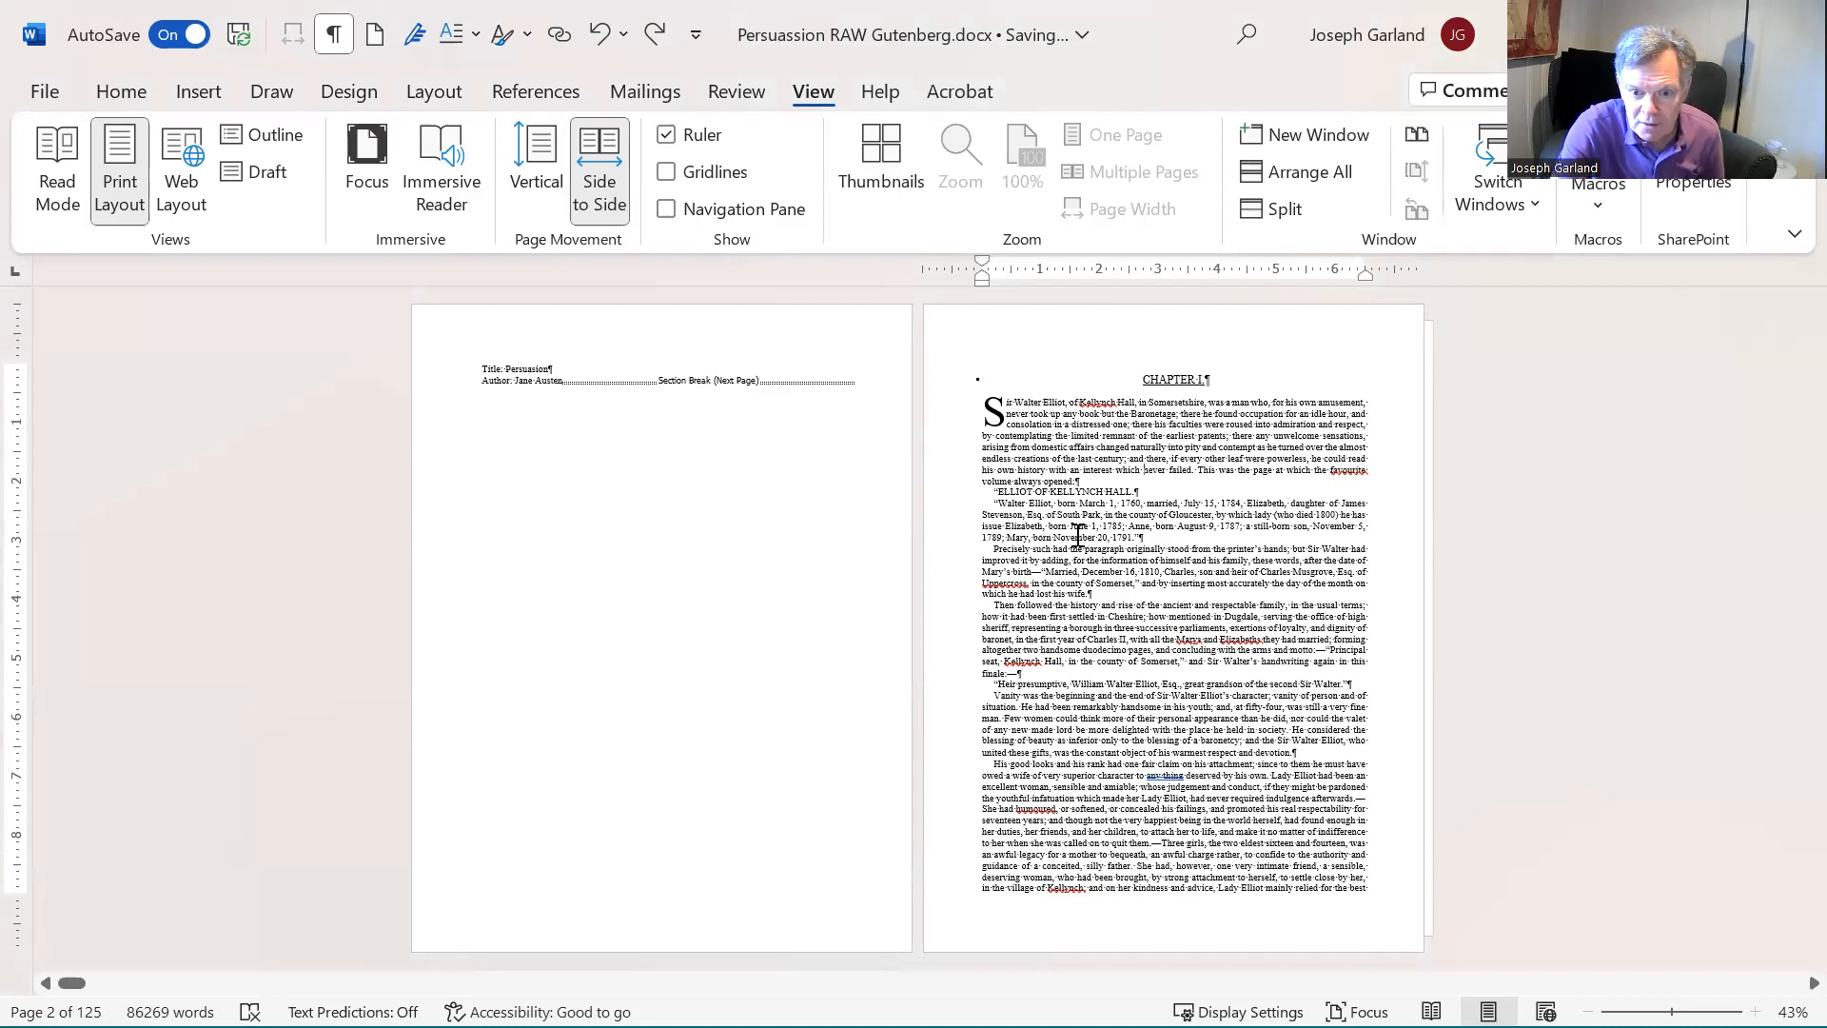
left_click(566, 380)
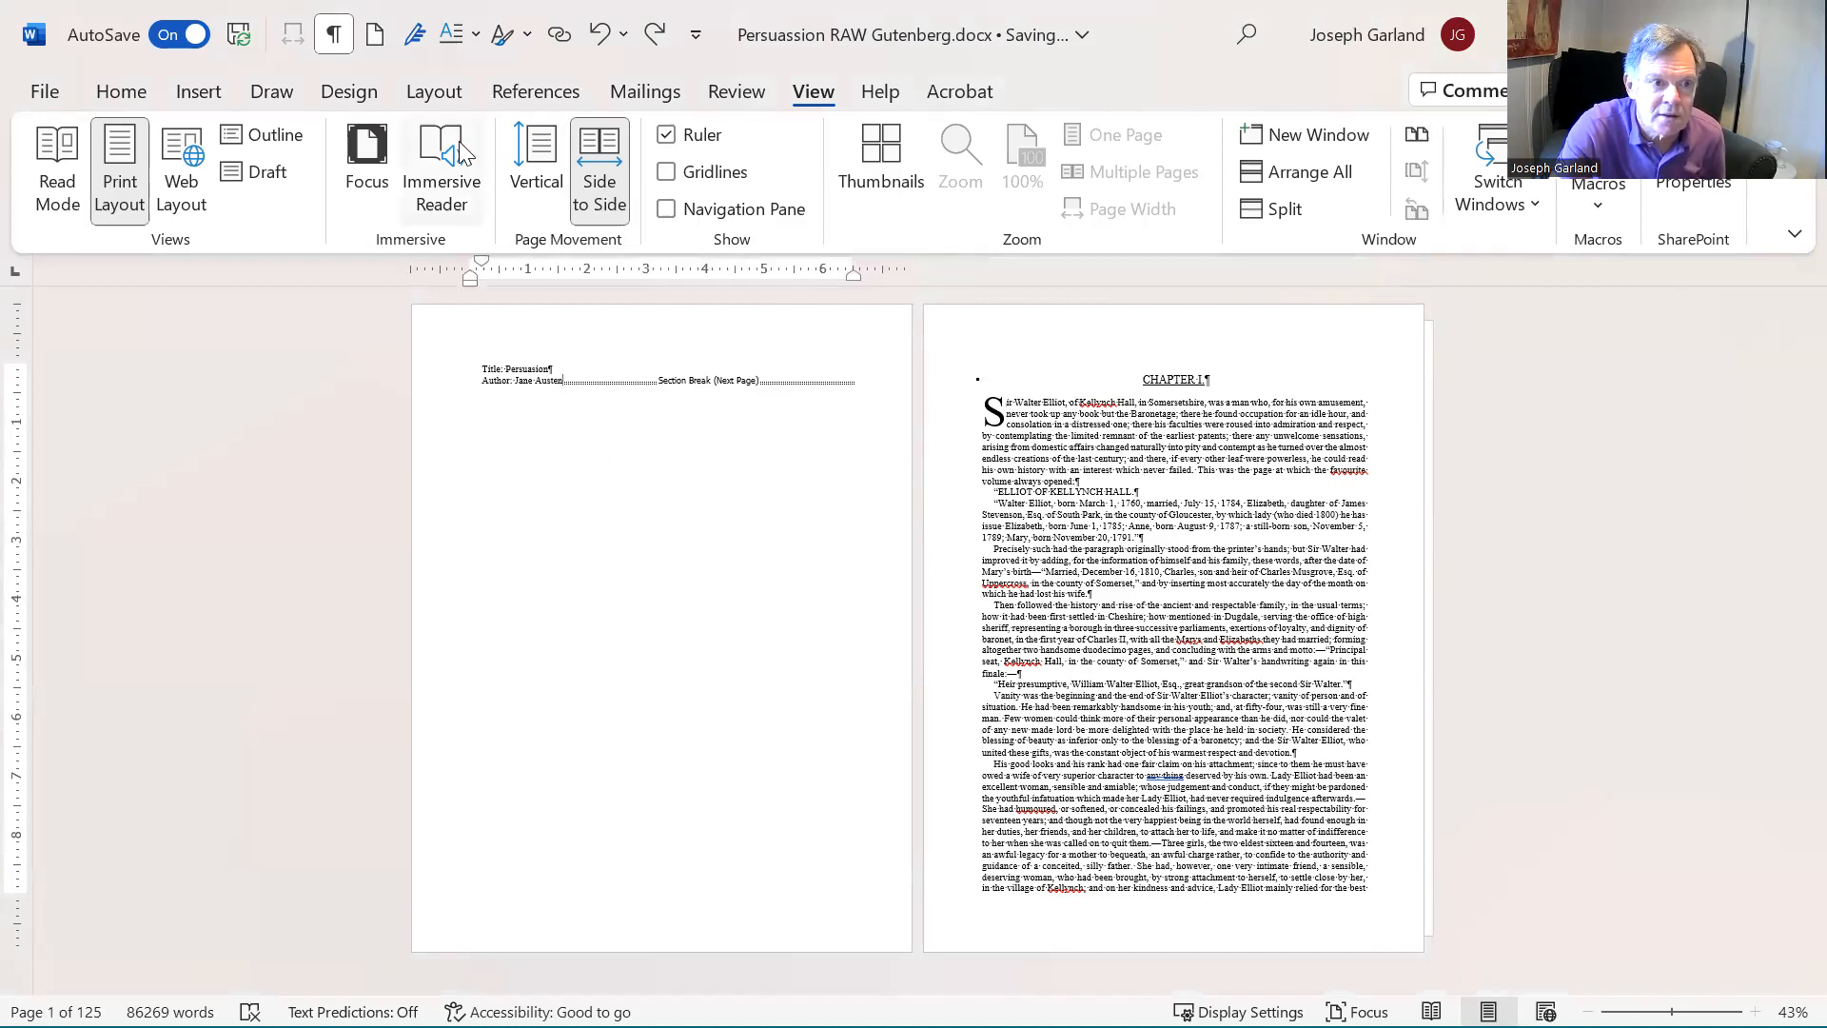
left_click(457, 97)
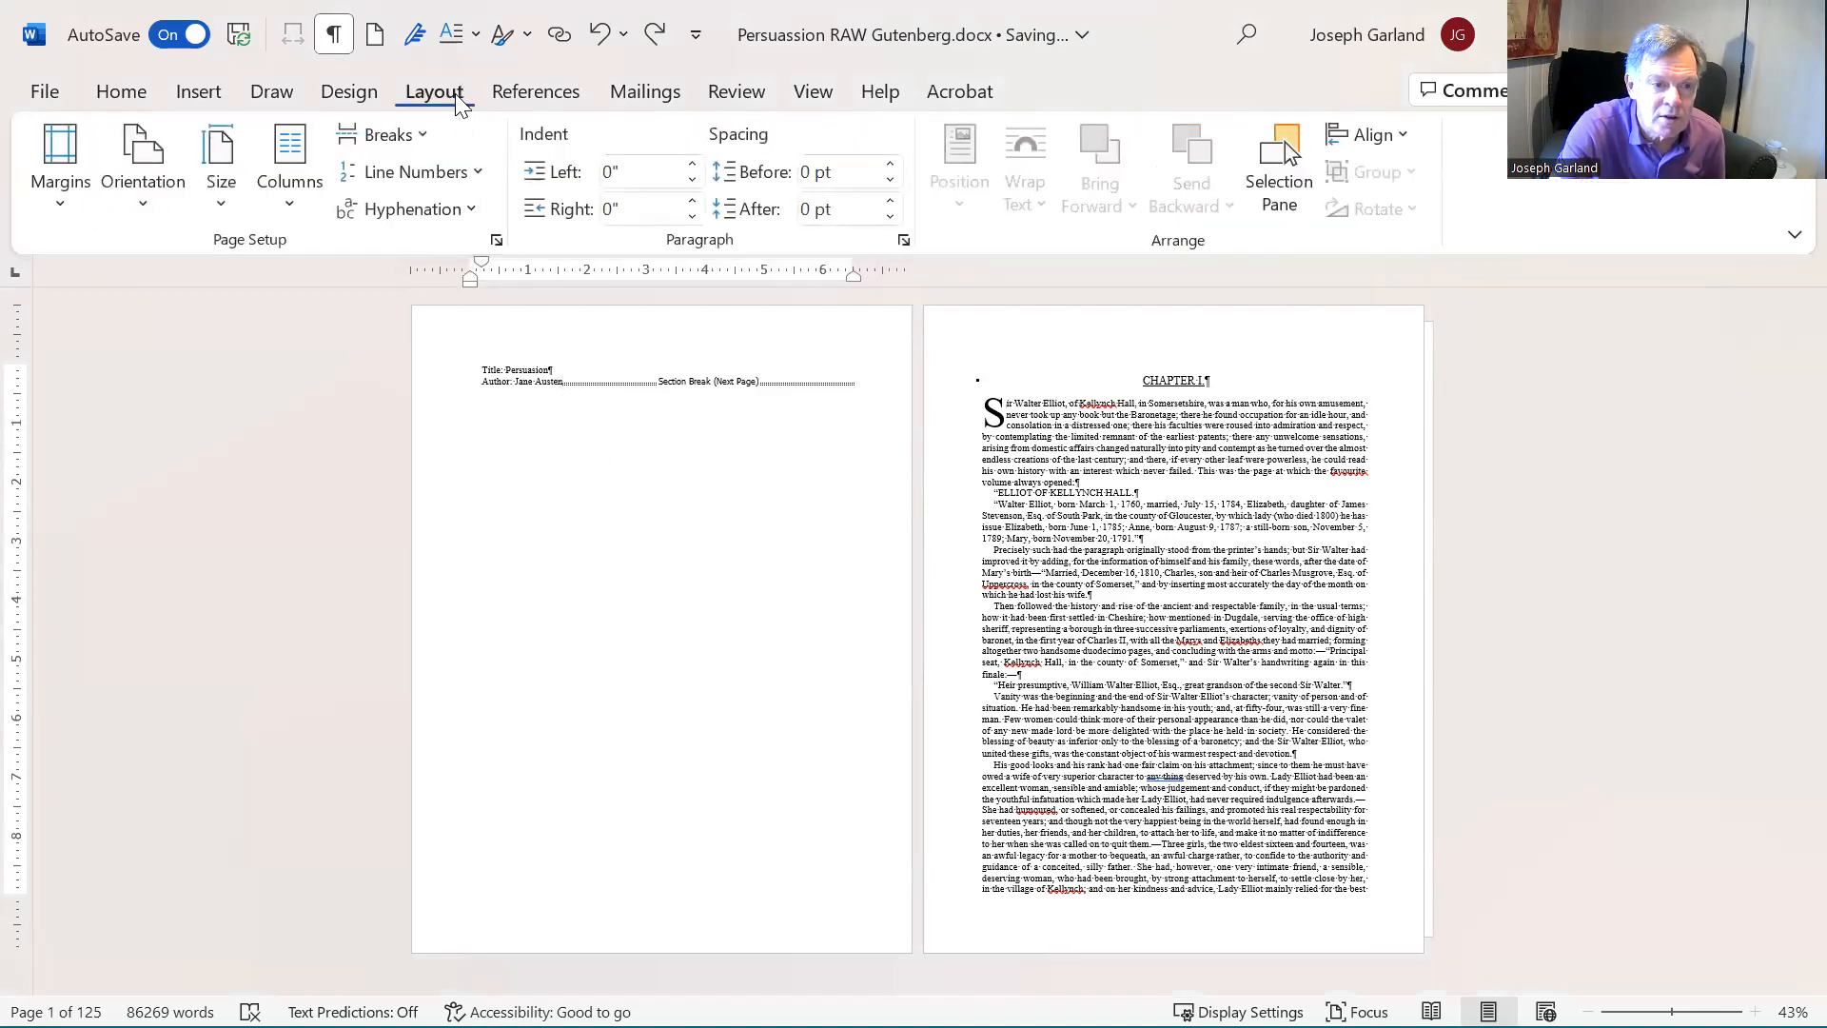
left_click(390, 136)
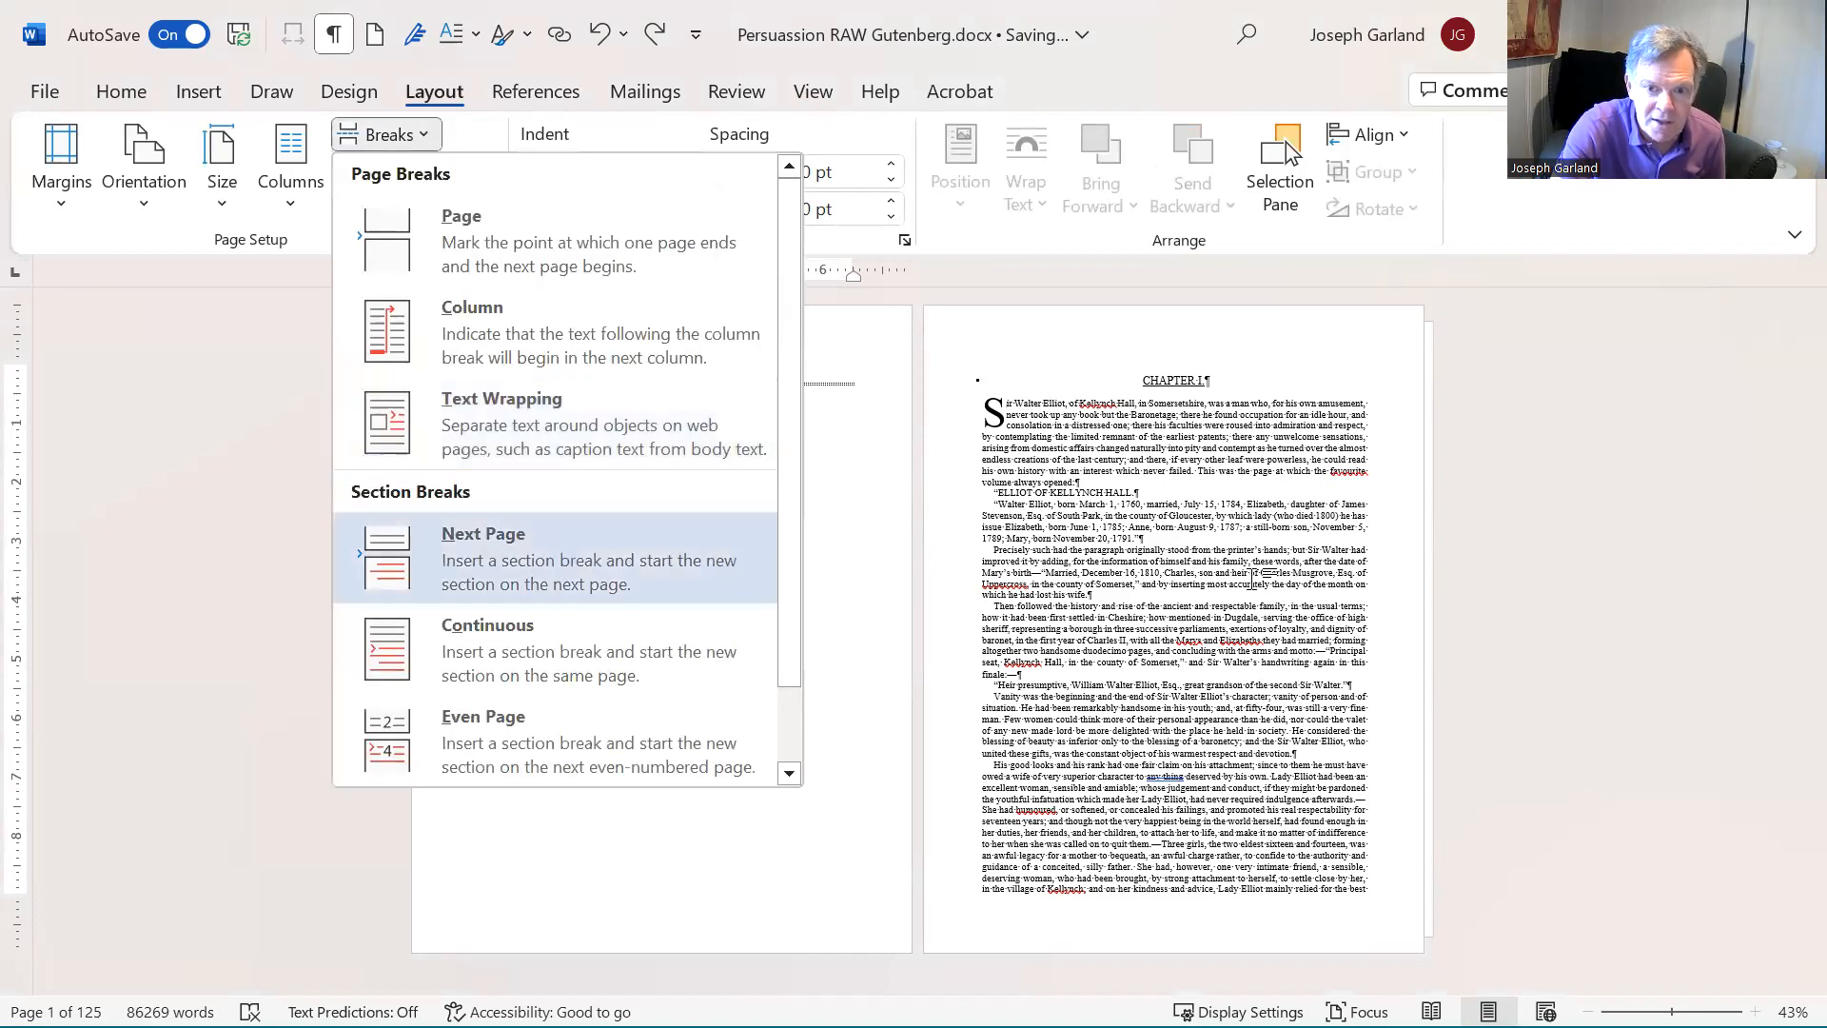
left_click(558, 548)
scroll(1251, 579, "down", 1)
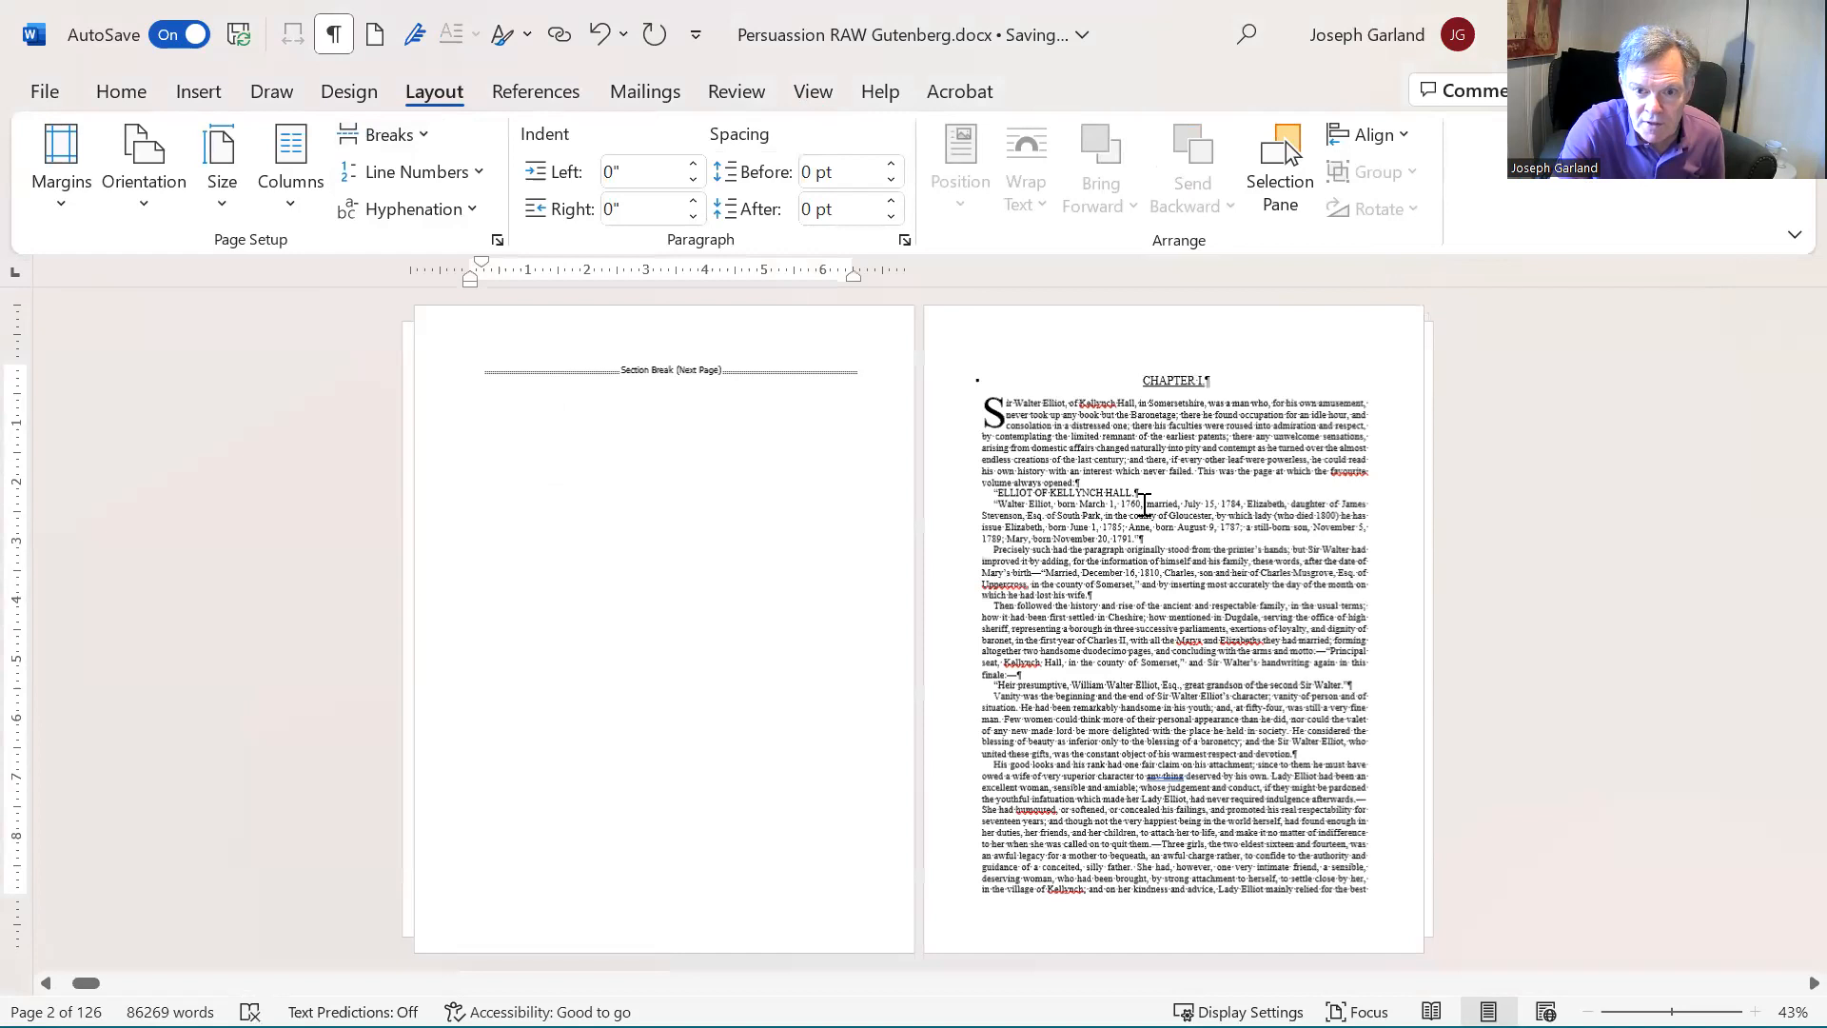
- Switch the page movement to Vertical and examine the opening page of Chapter I
left_click(1124, 455)
left_click(1128, 607)
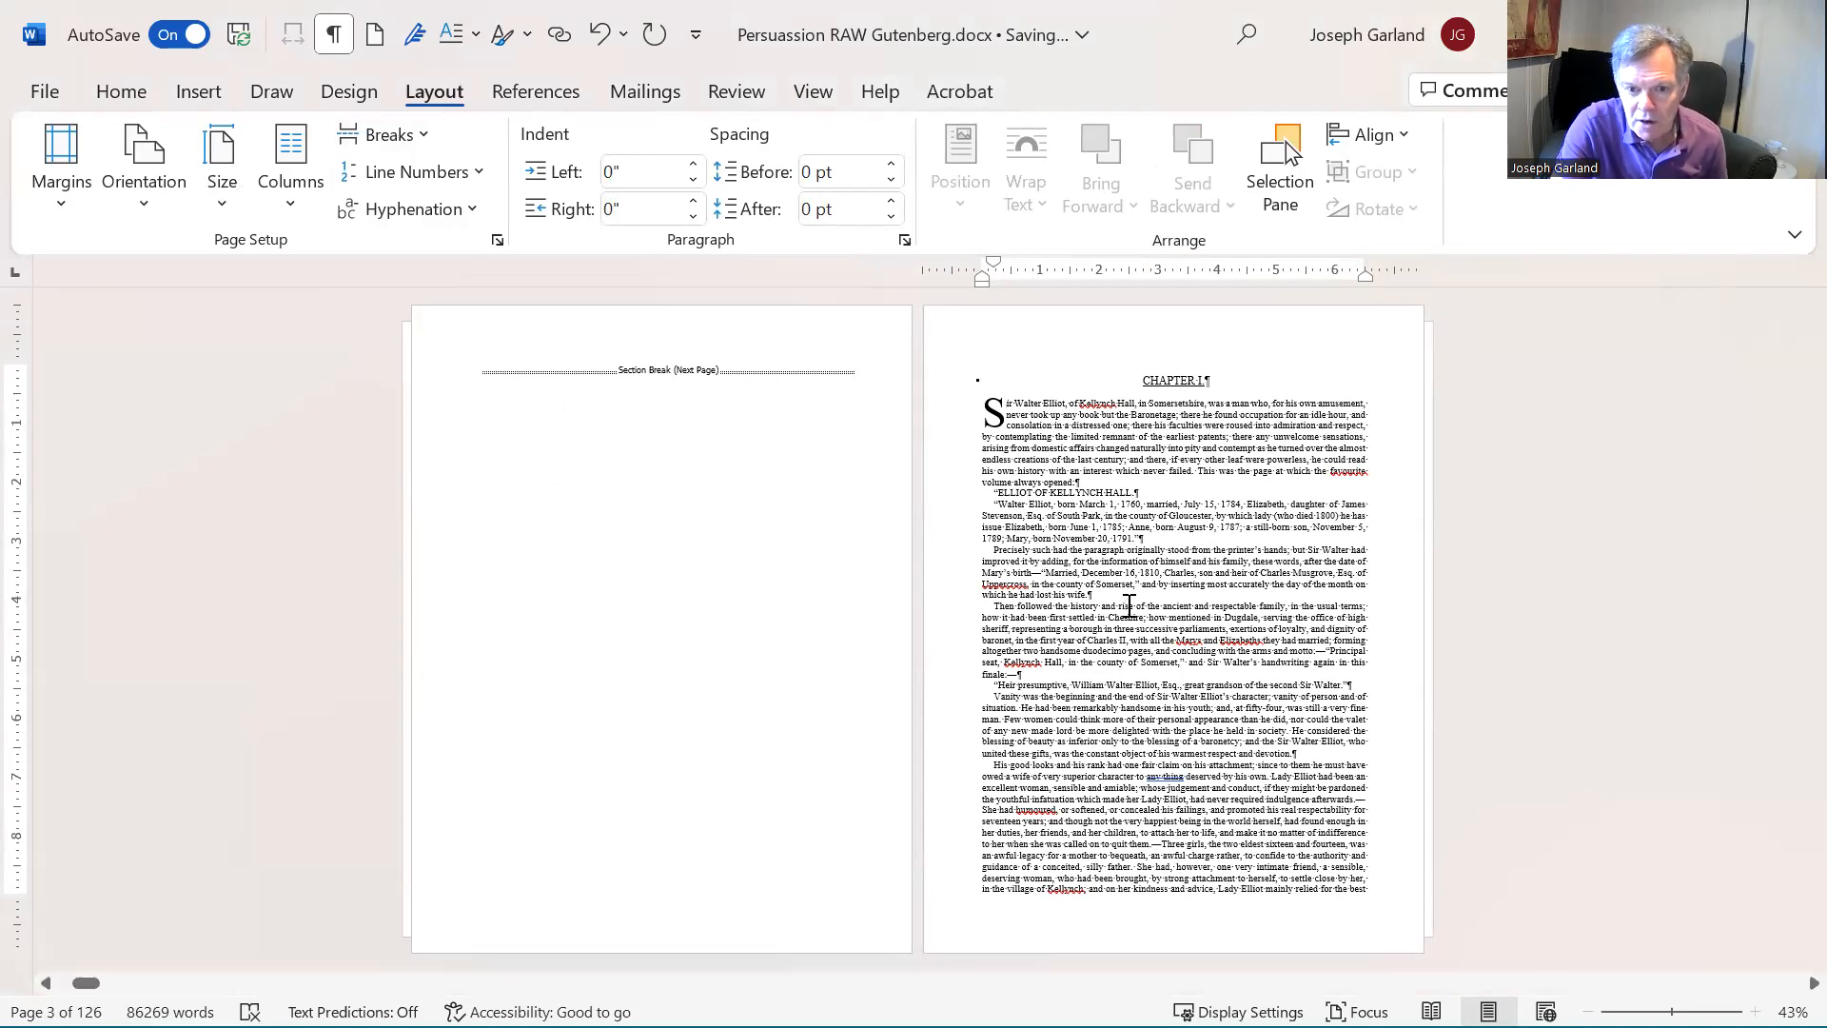
left_click(813, 93)
left_click(533, 172)
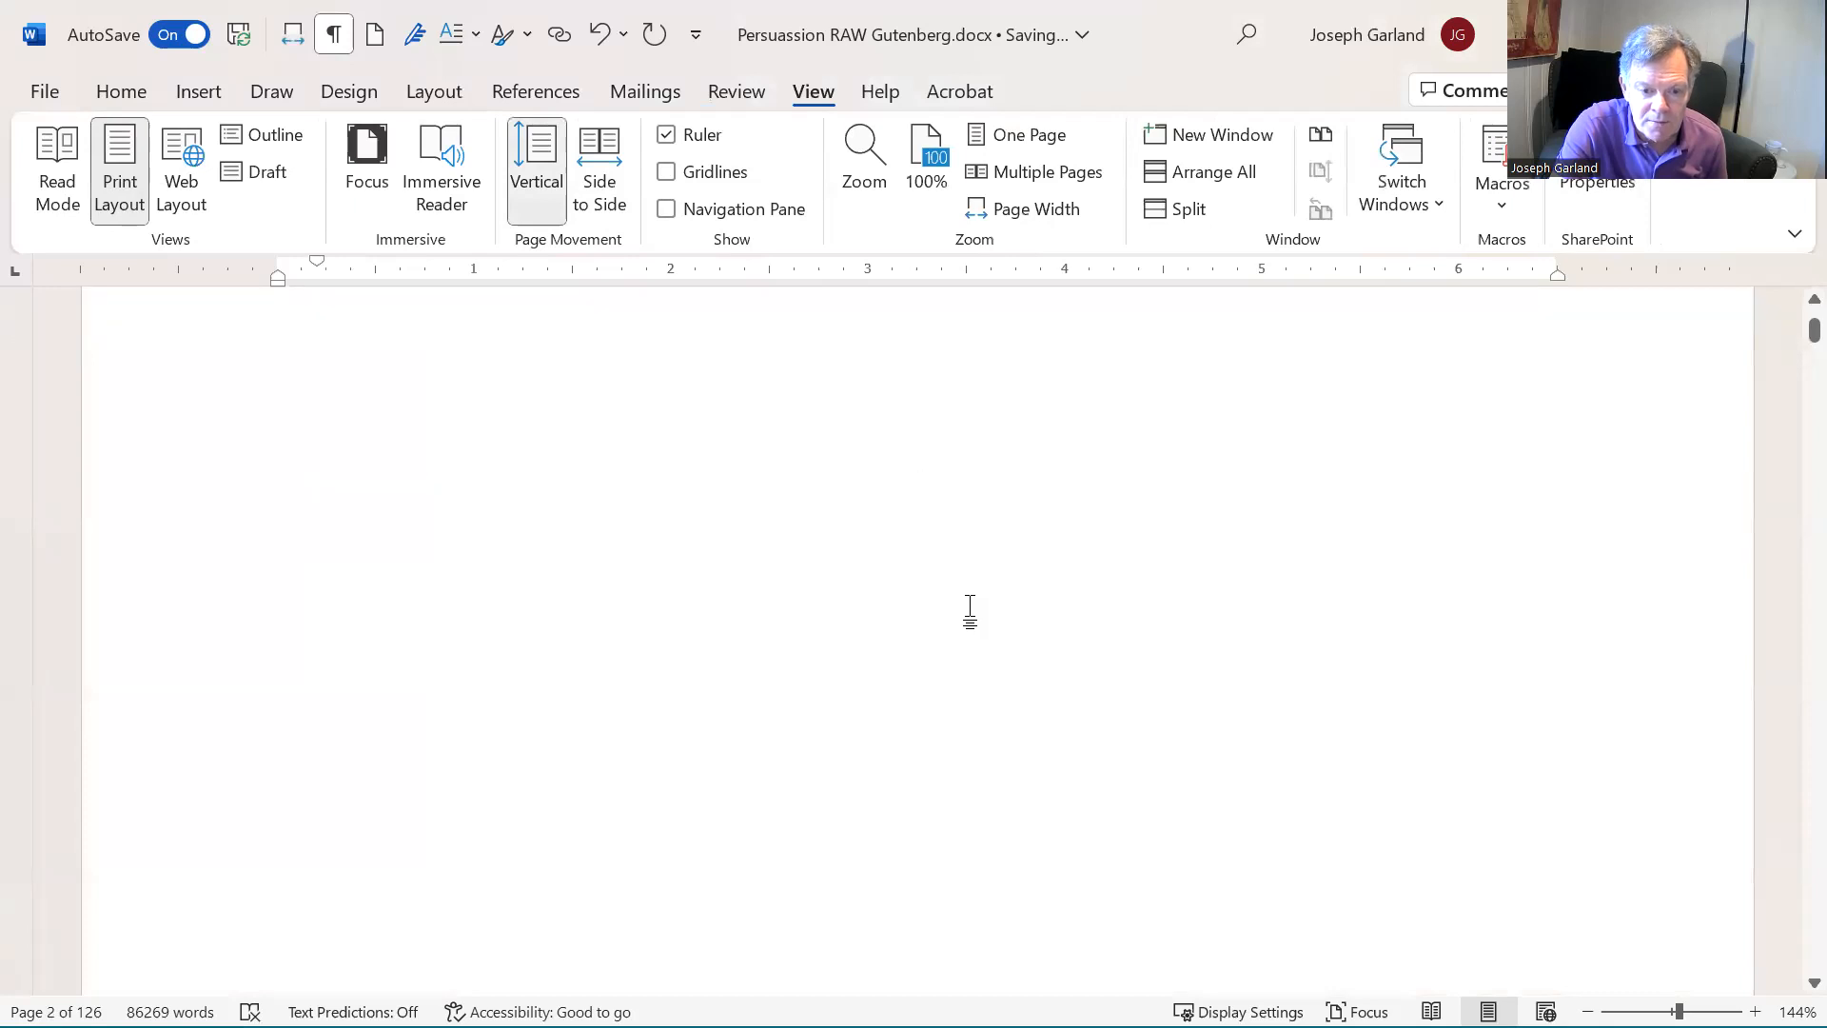
scroll(995, 608, "down", 12)
scroll(815, 641, "down", 1)
left_click(816, 641)
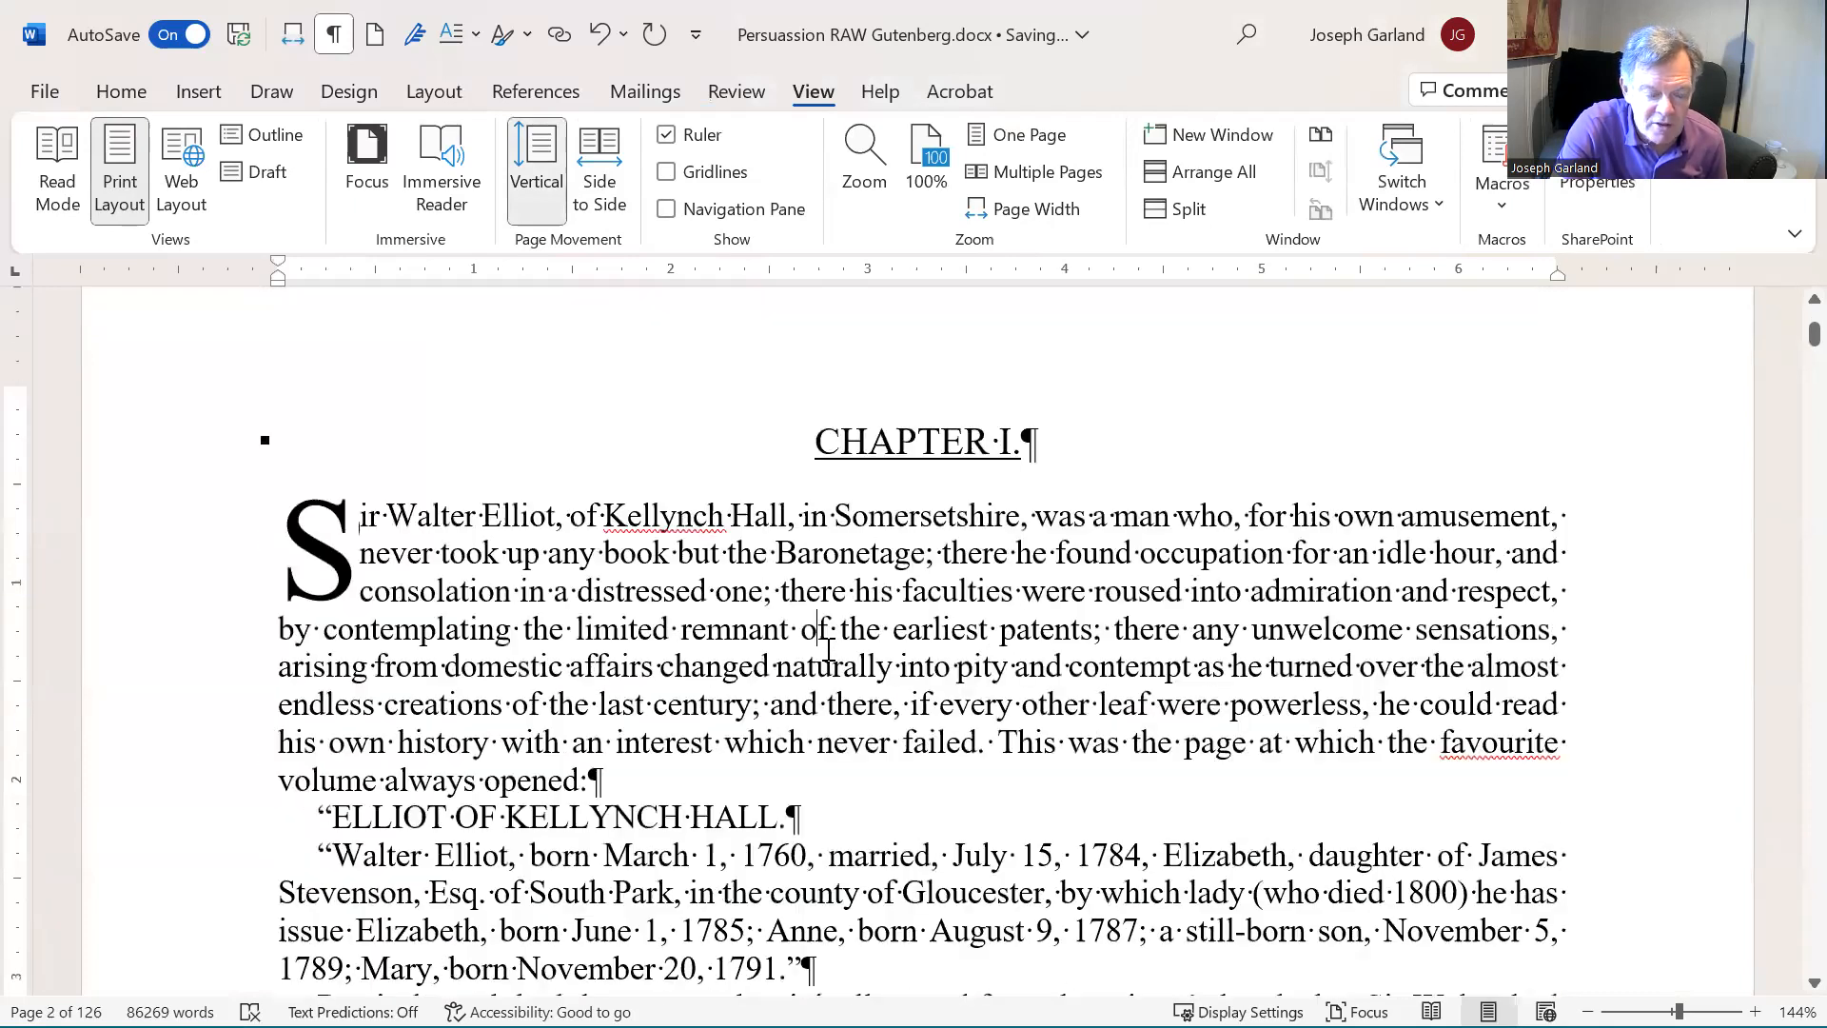
scroll(834, 652, "down", 3)
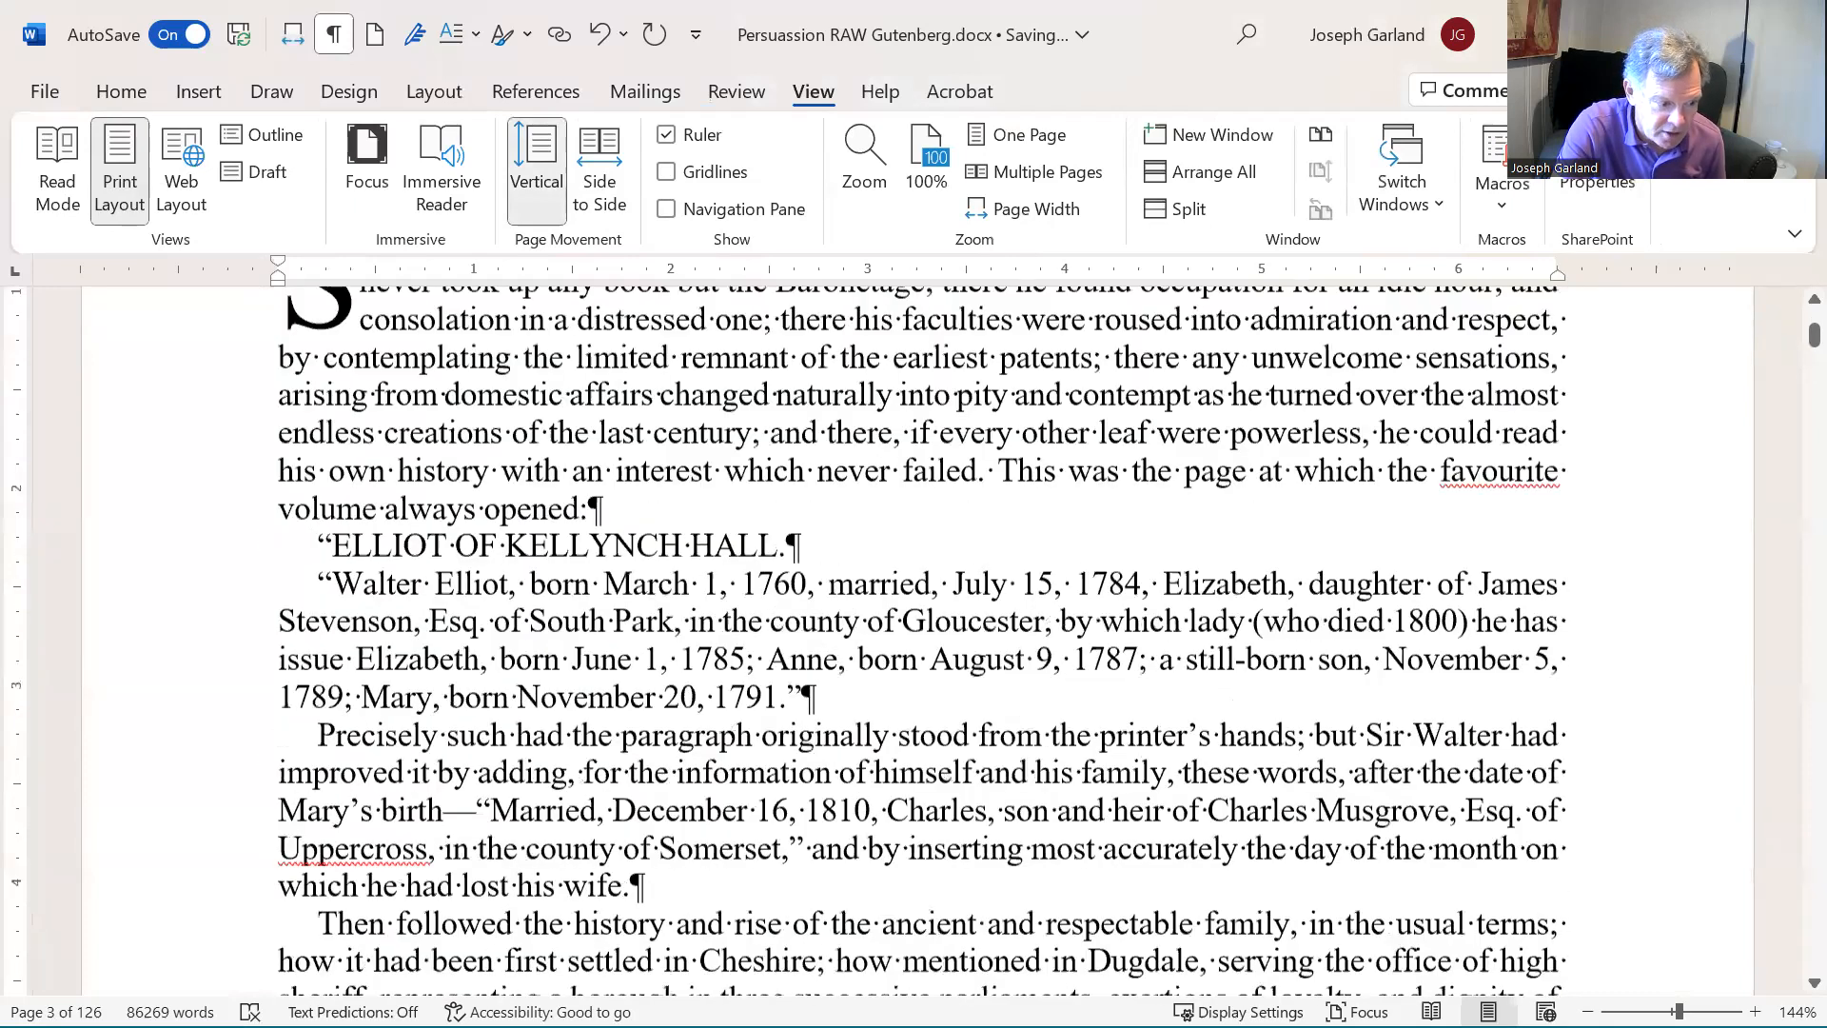
scroll(660, 812, "down", 1)
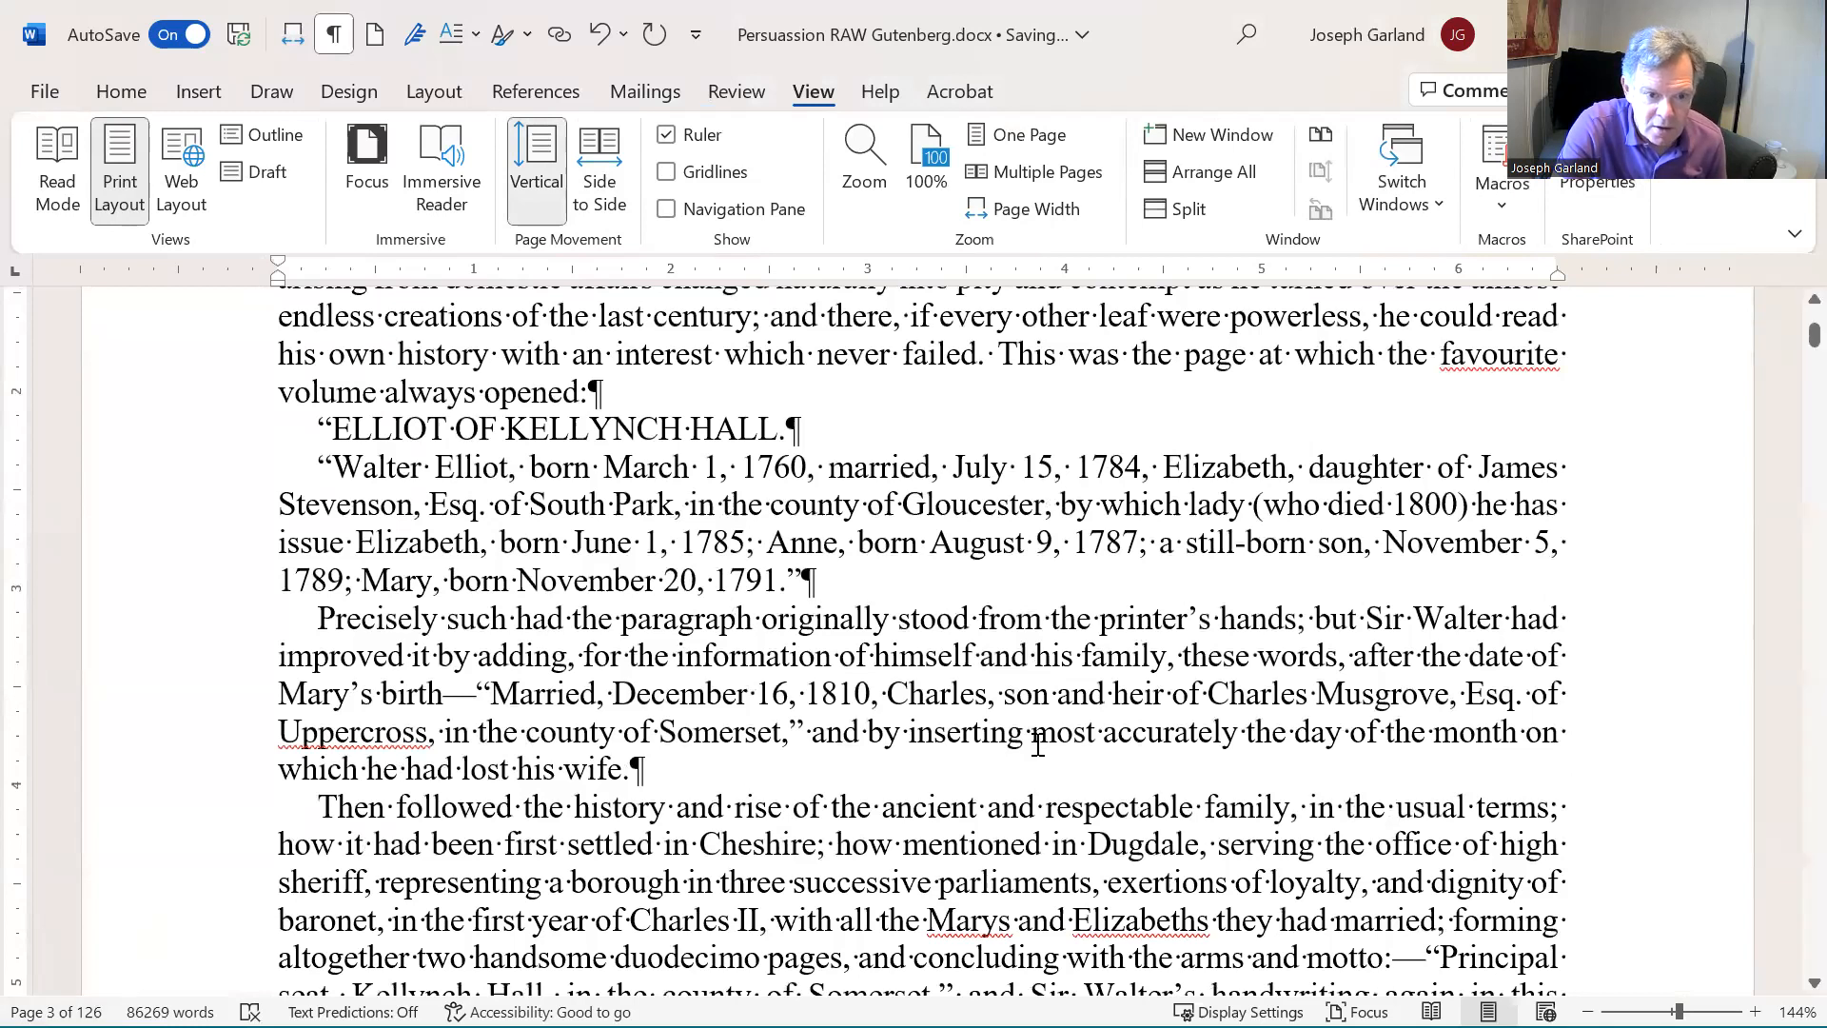
scroll(1032, 742, "up", 7)
scroll(1015, 797, "down", 1)
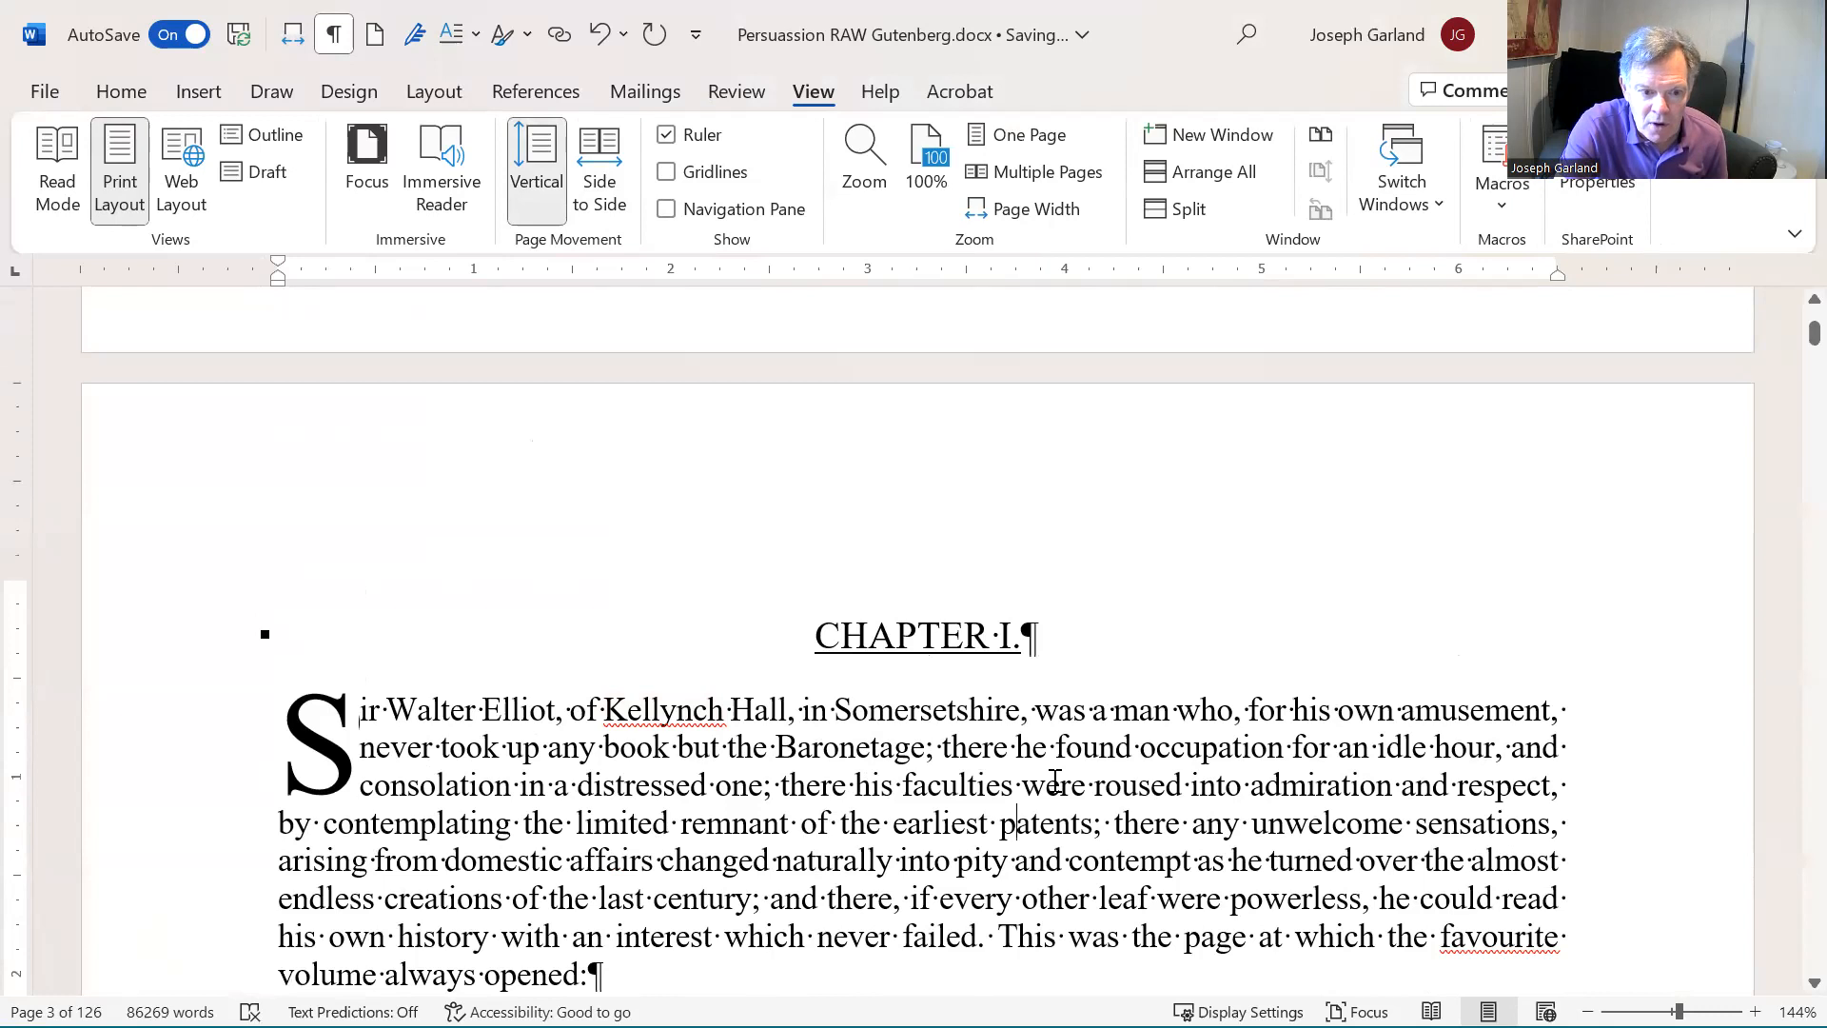
scroll(1113, 701, "down", 5)
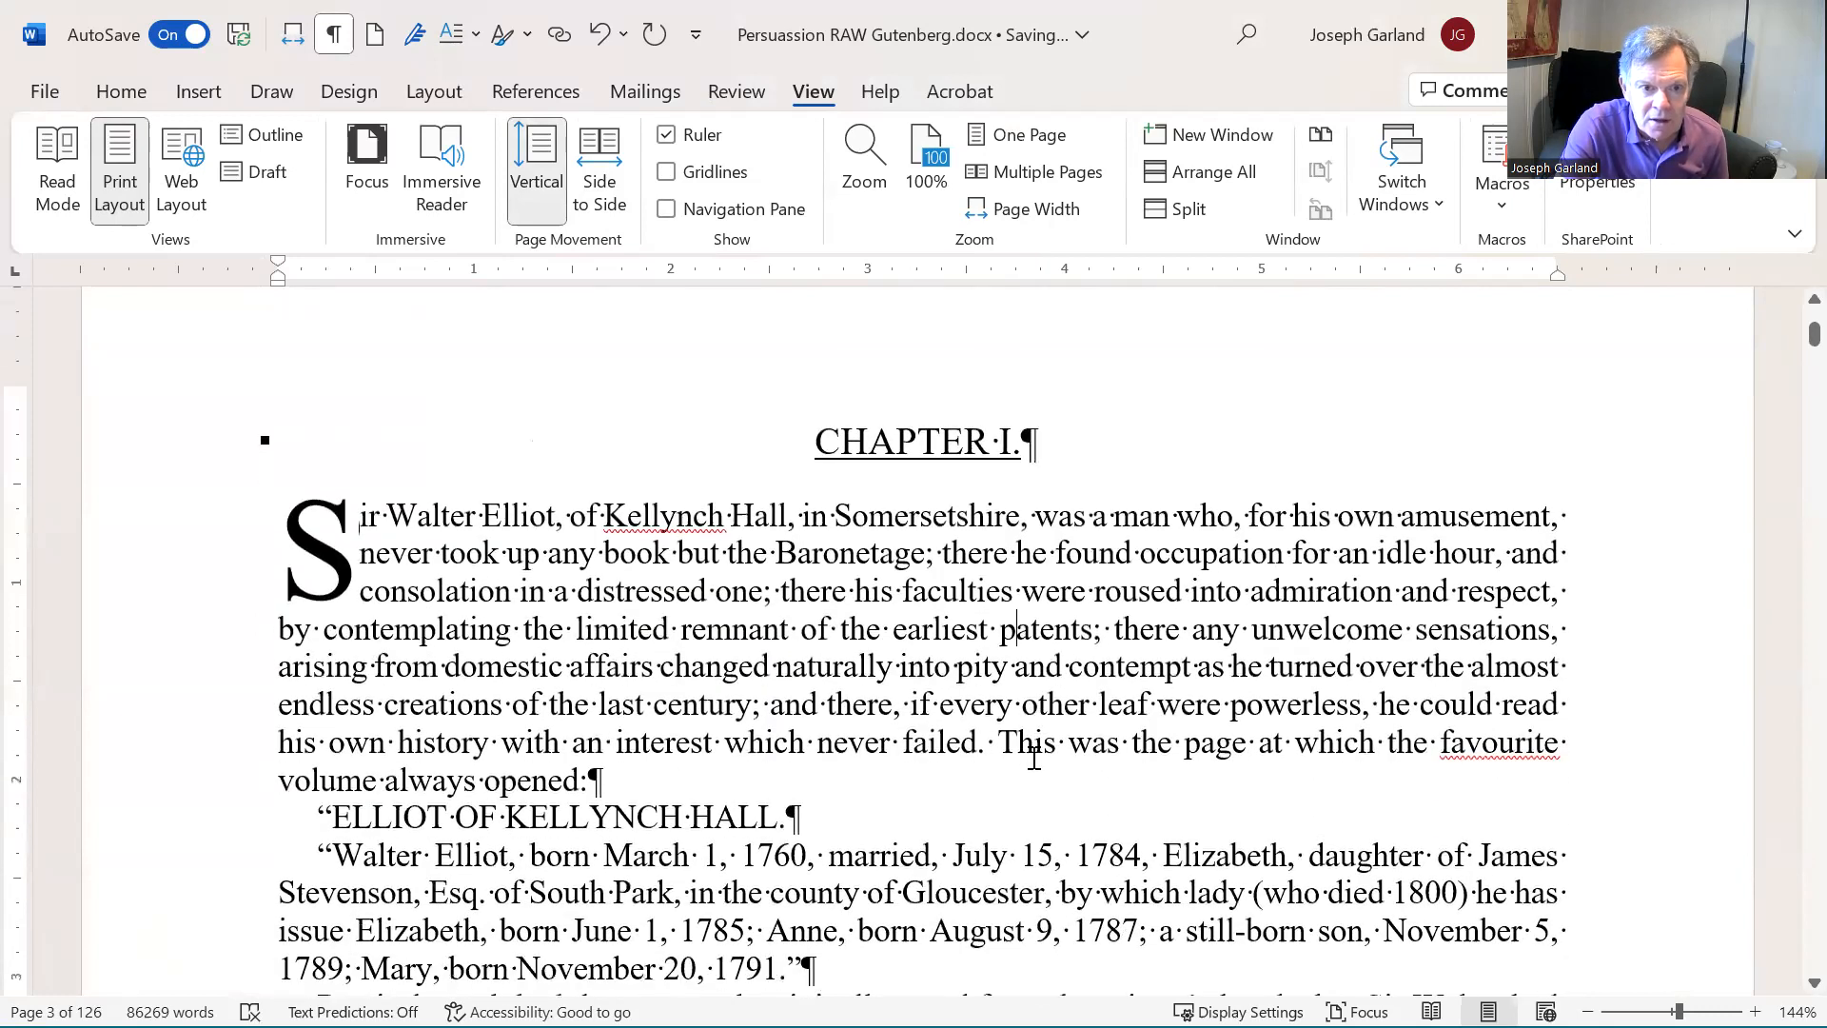
- Return the page movement to Side to Side and examine the first page of Chapter I and the pages following it
left_click(597, 166)
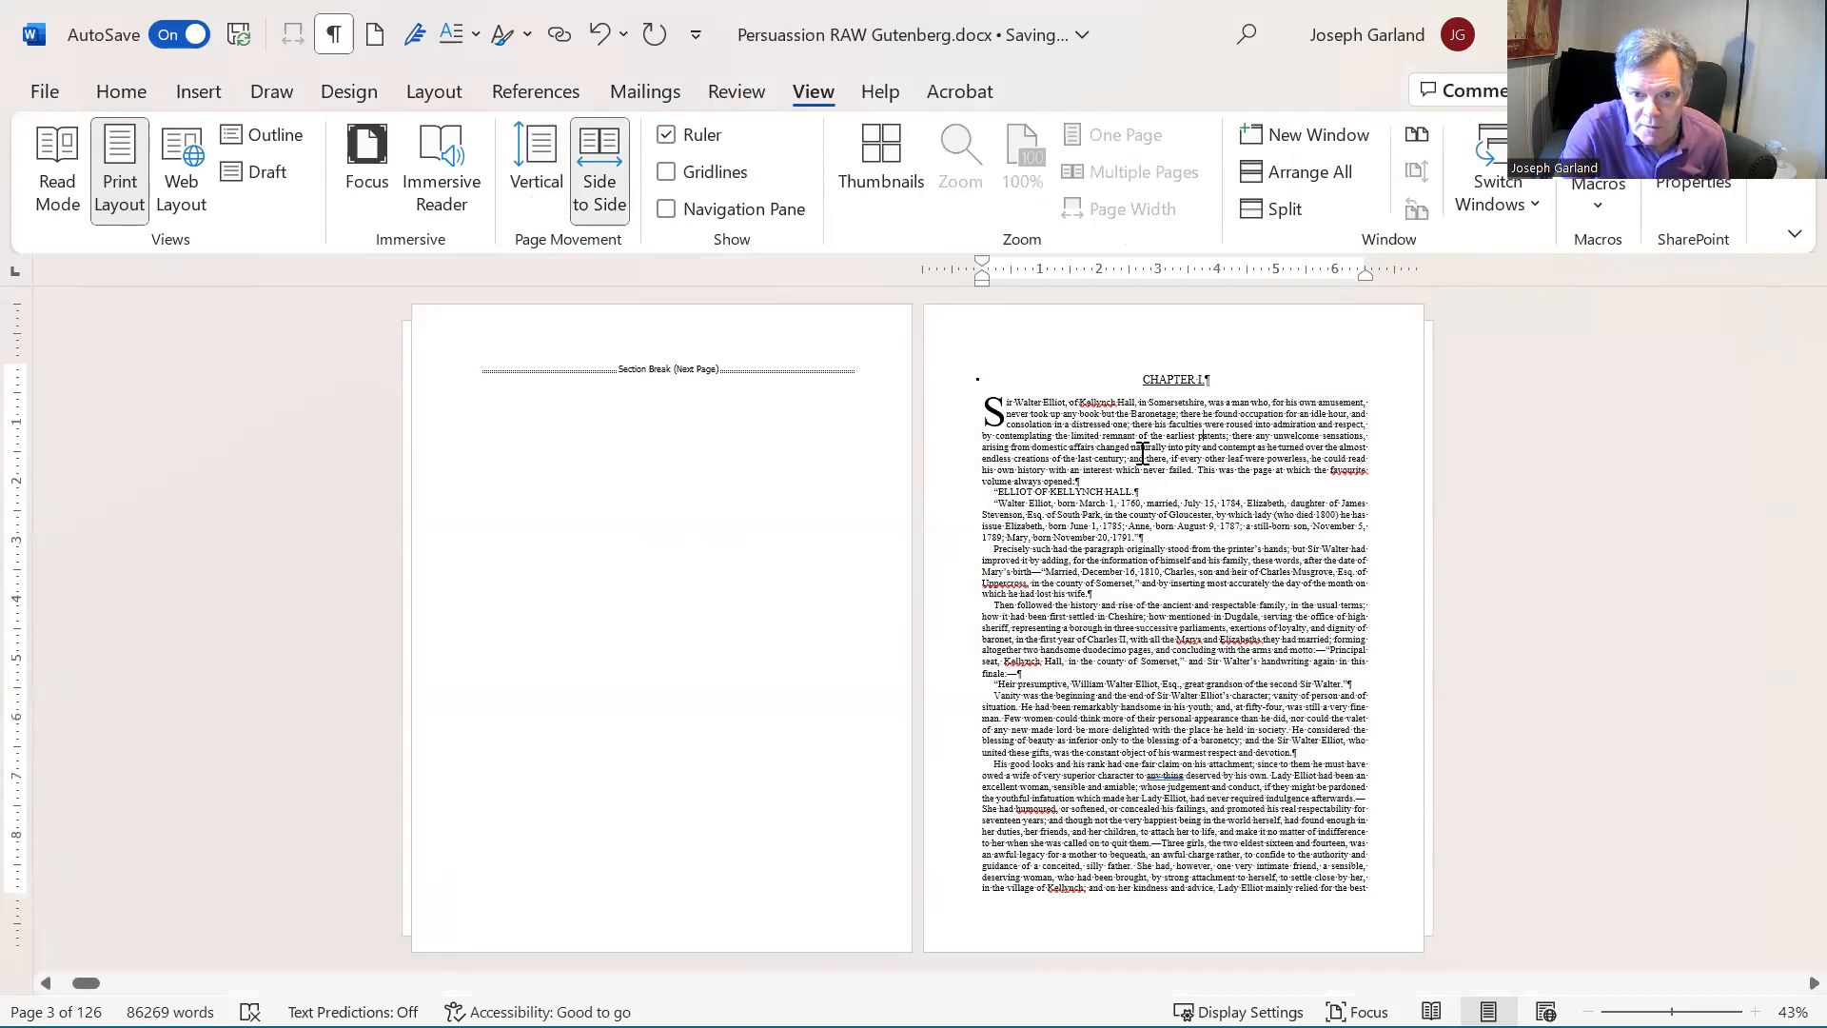
scroll(1144, 454, "down", 1)
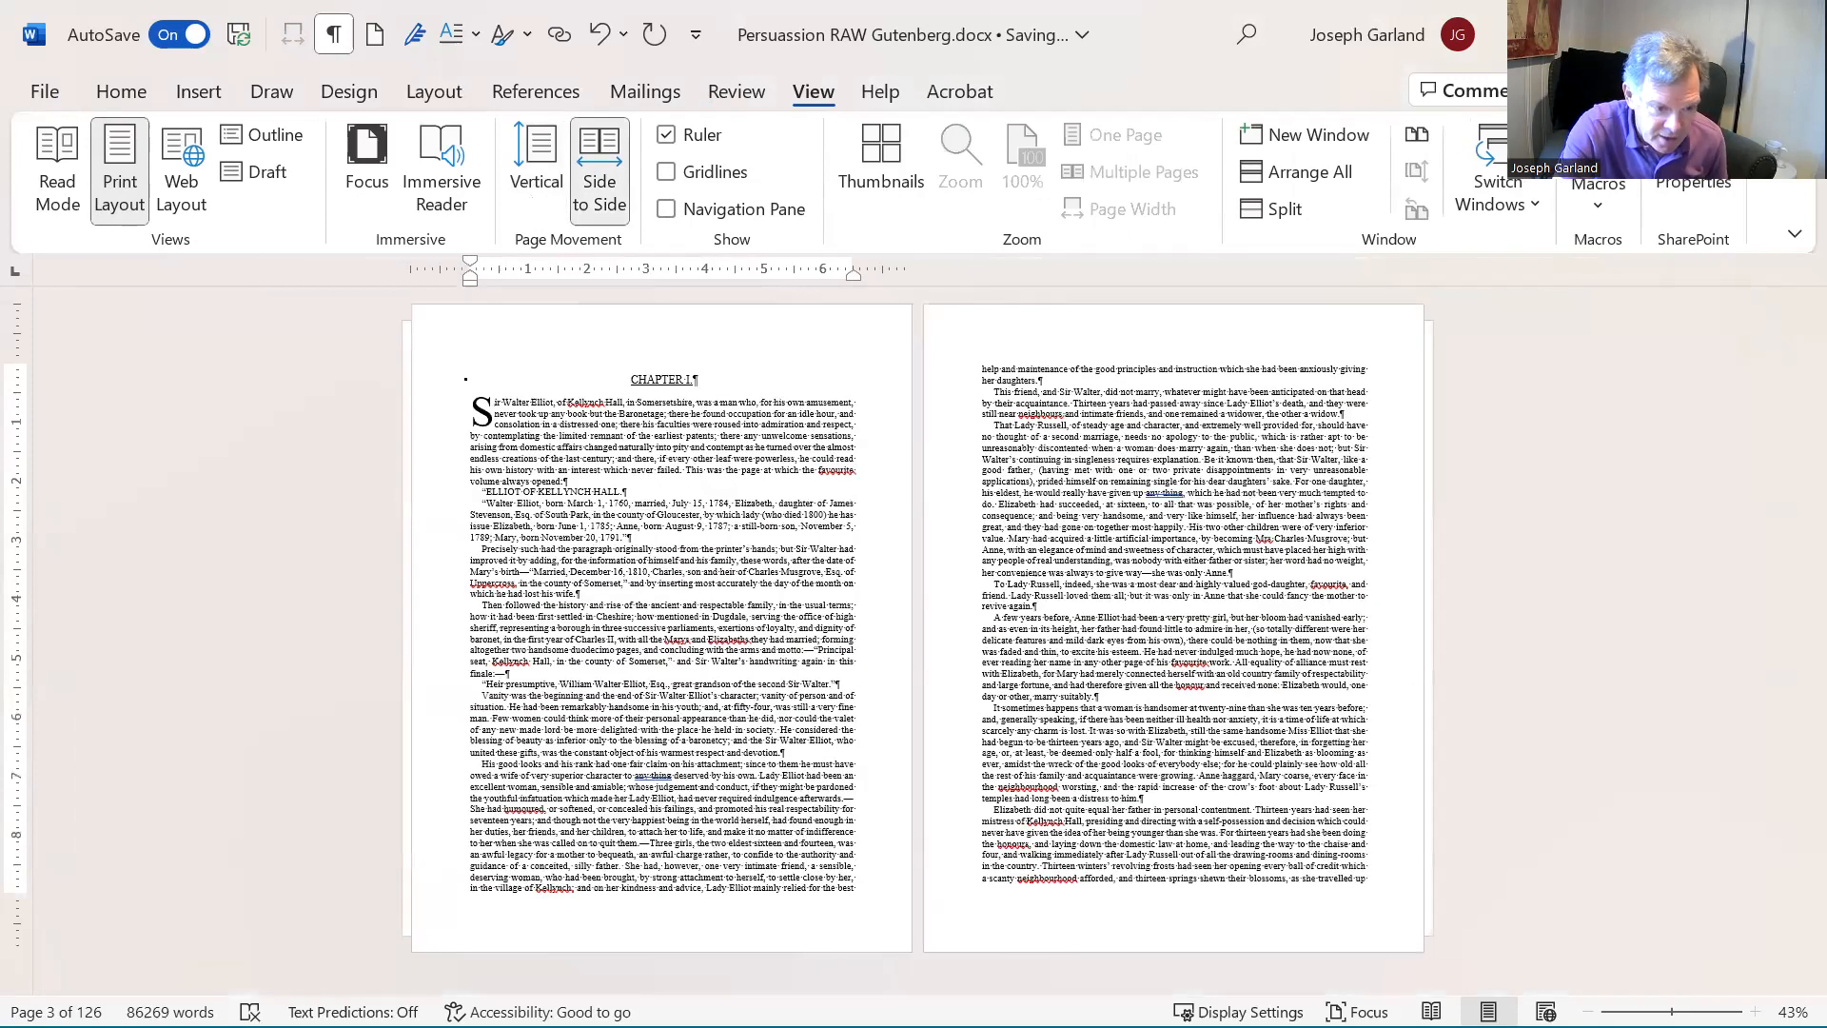
scroll(1173, 469, "down", 1)
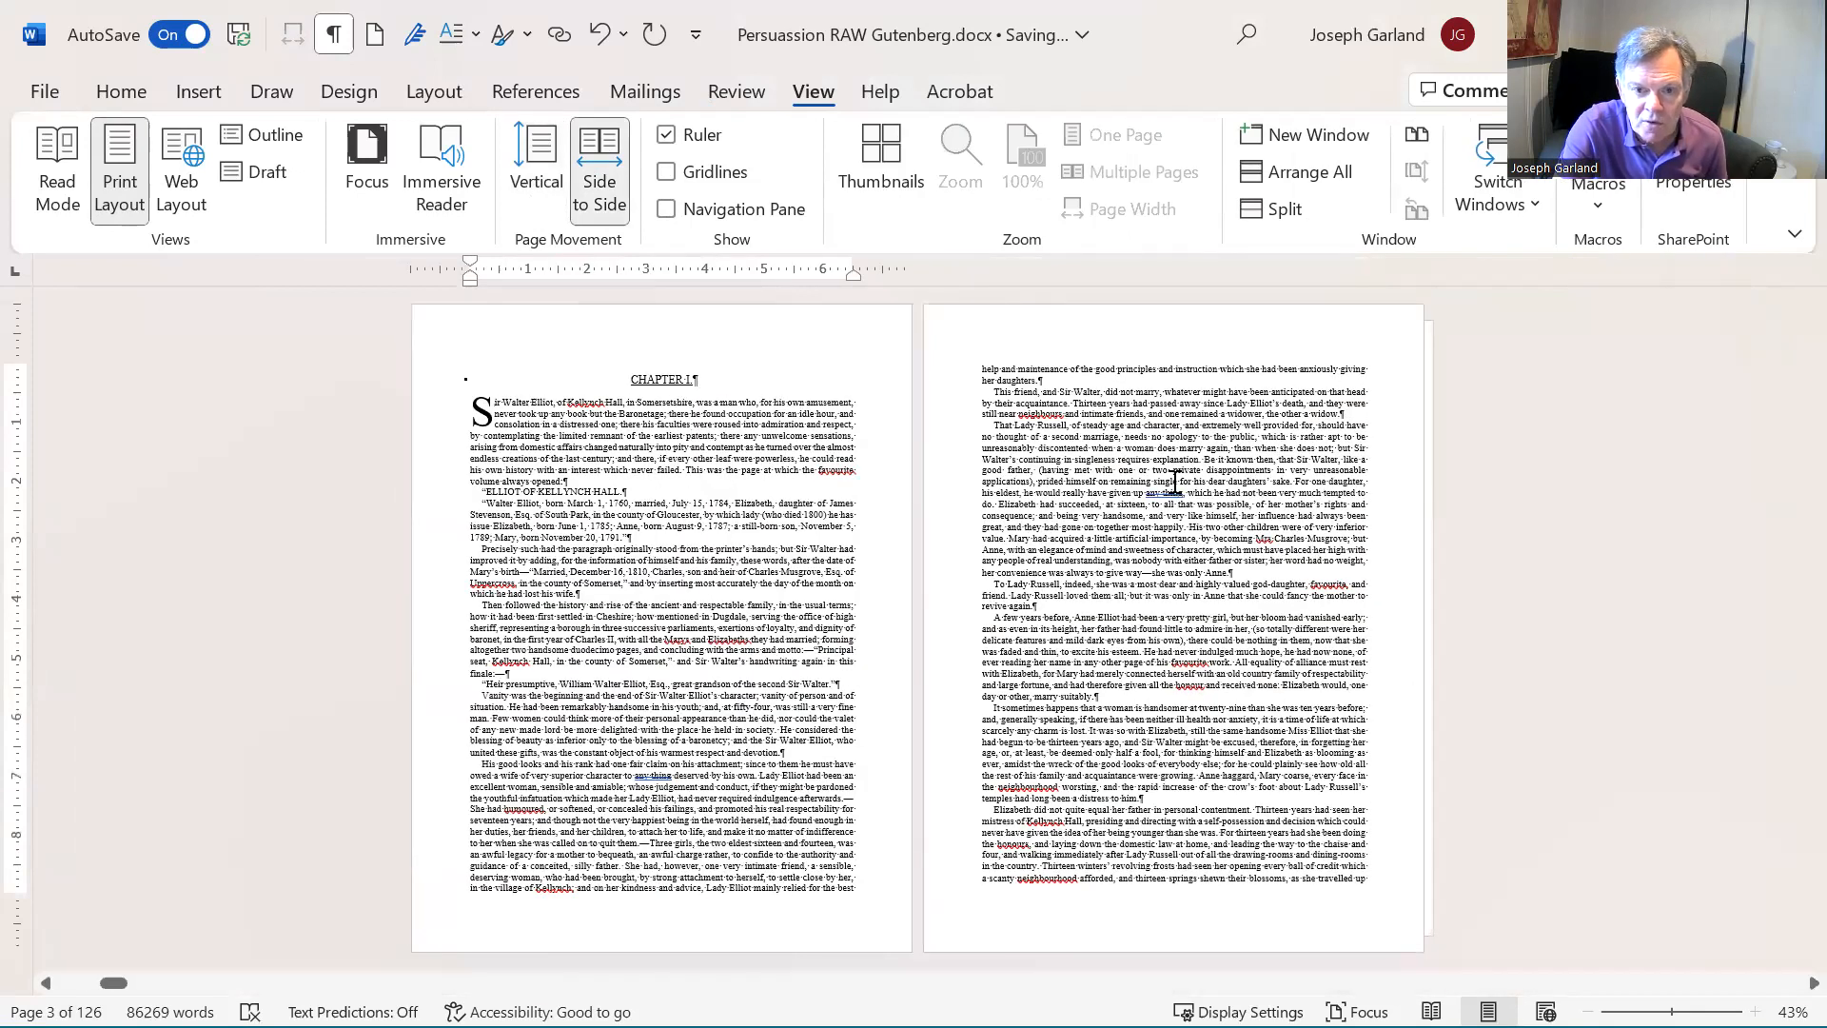
scroll(1168, 468, "down", 1)
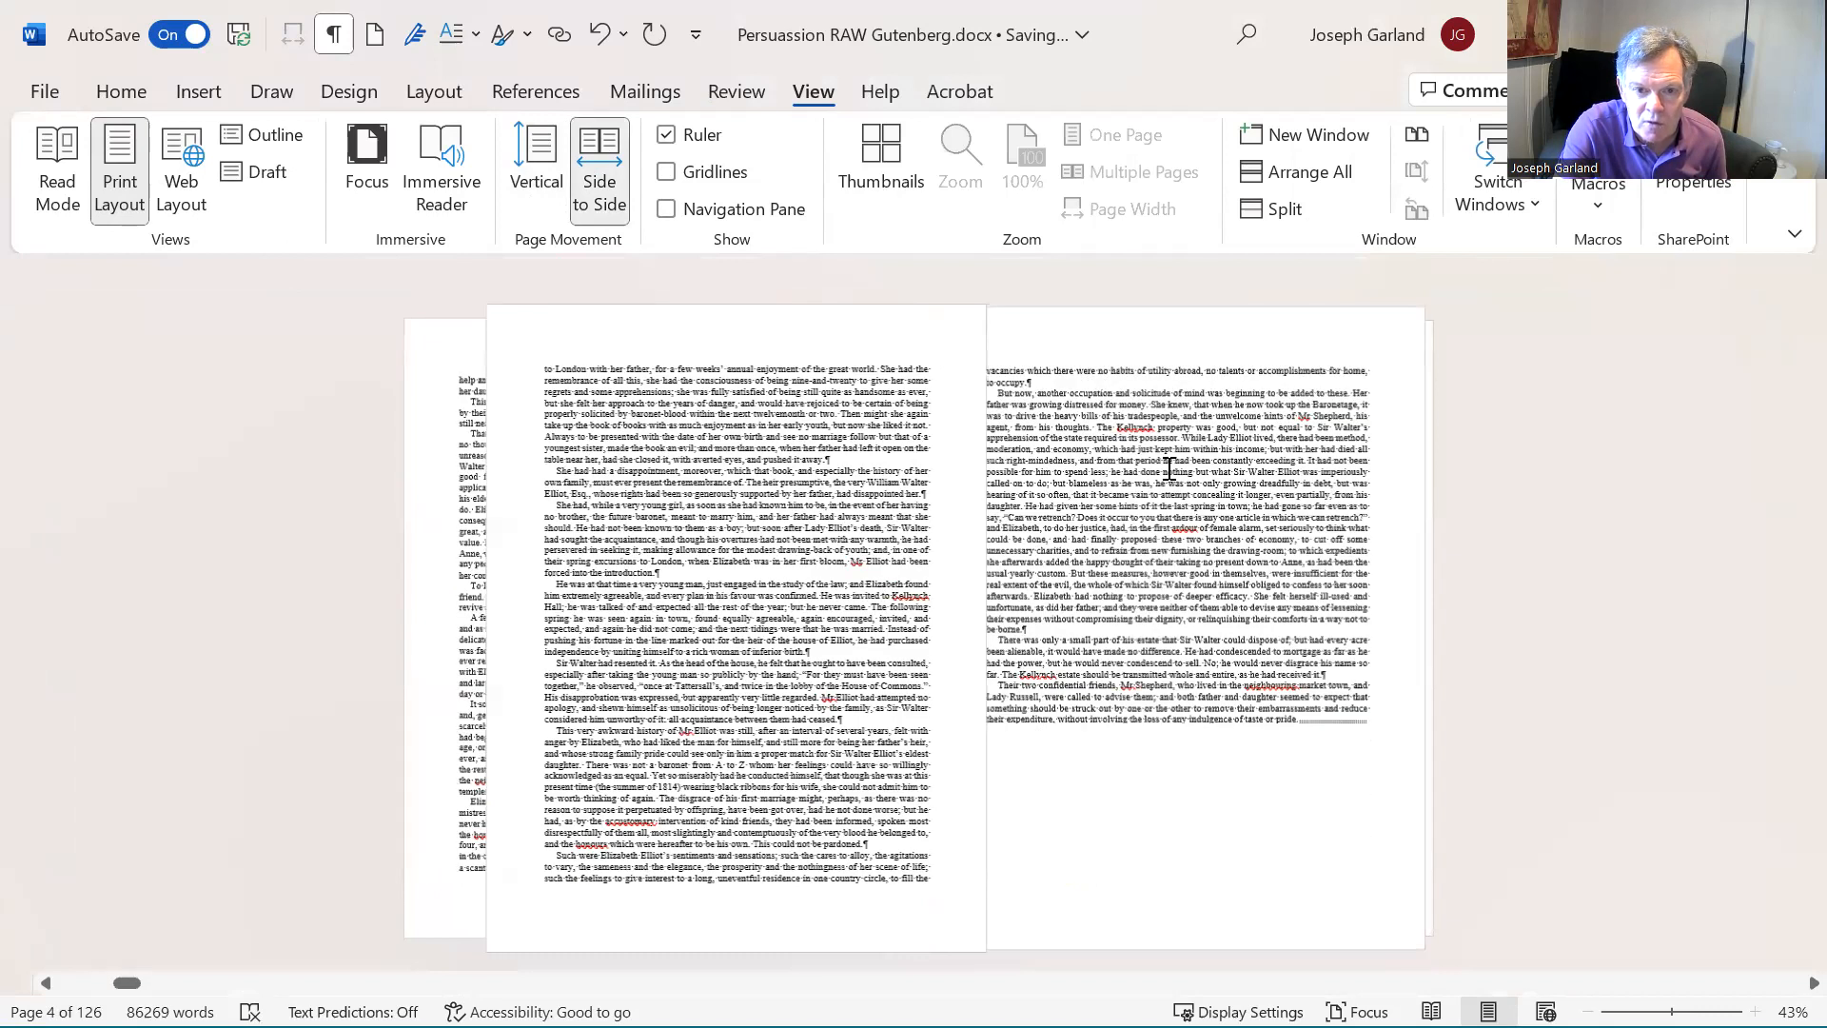
scroll(1180, 485, "up", 1)
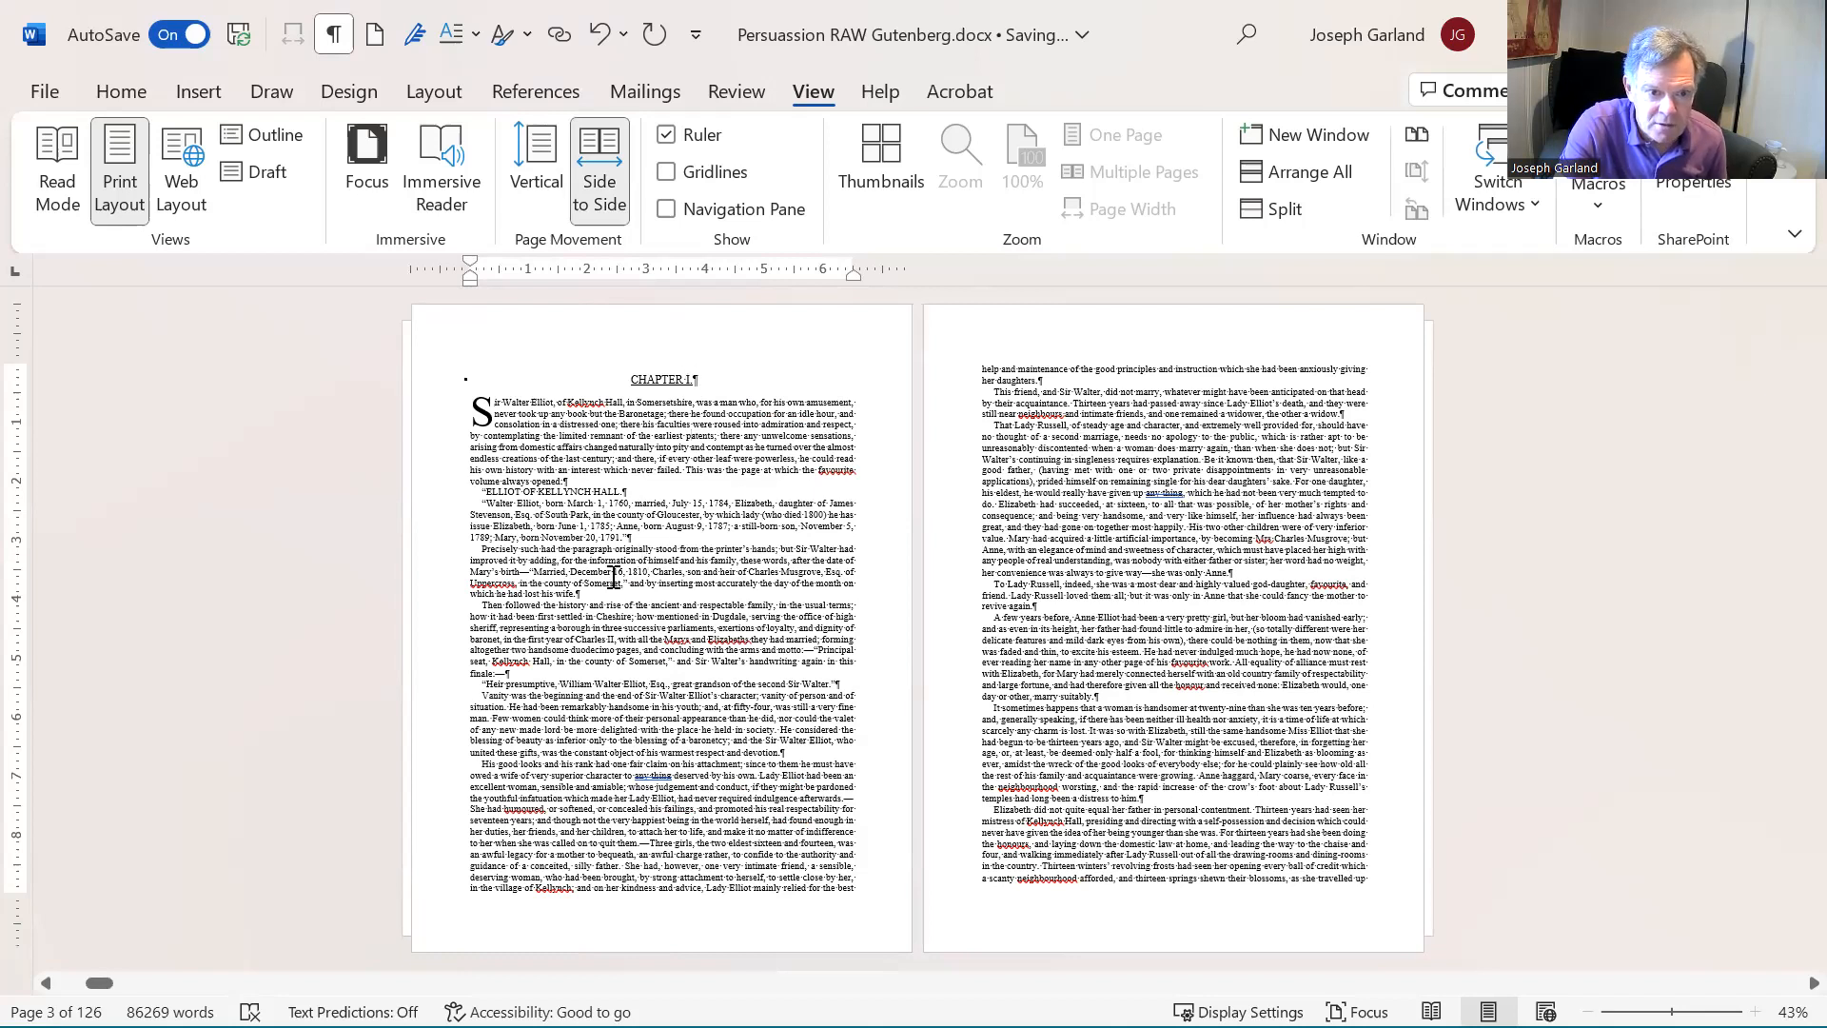
scroll(614, 577, "up", 1)
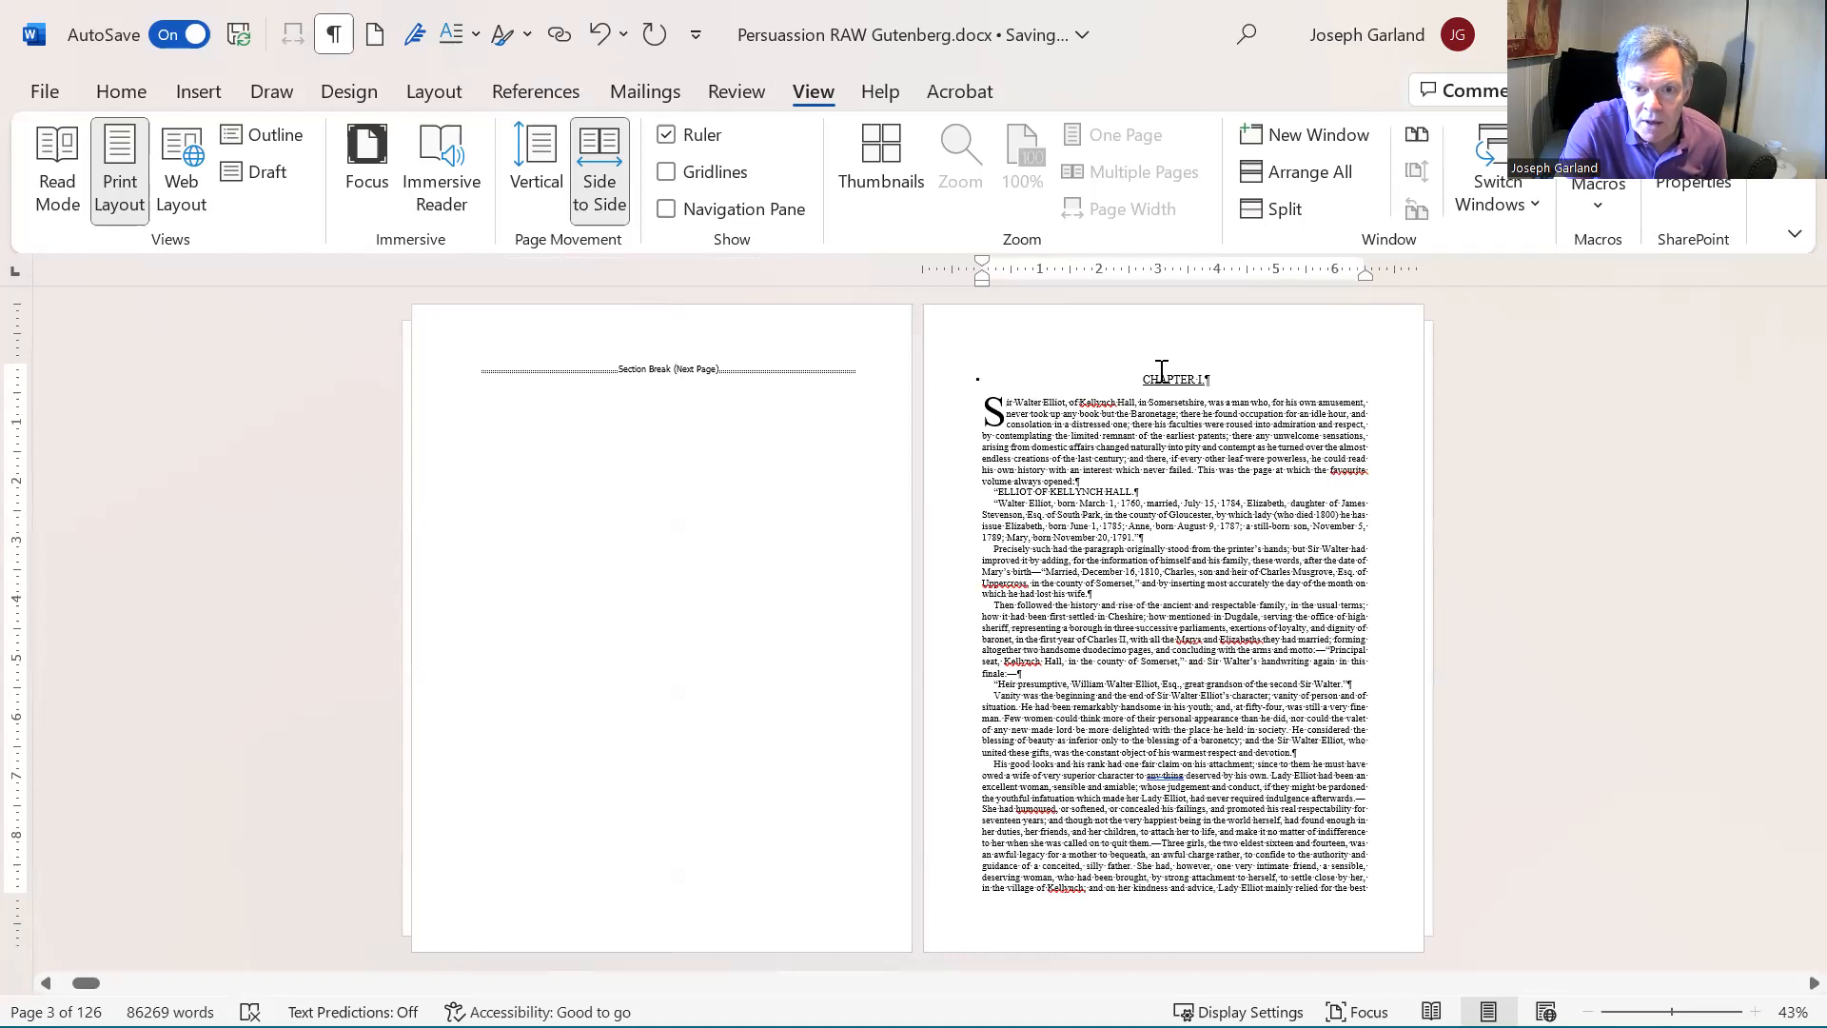
scroll(1160, 371, "down", 1)
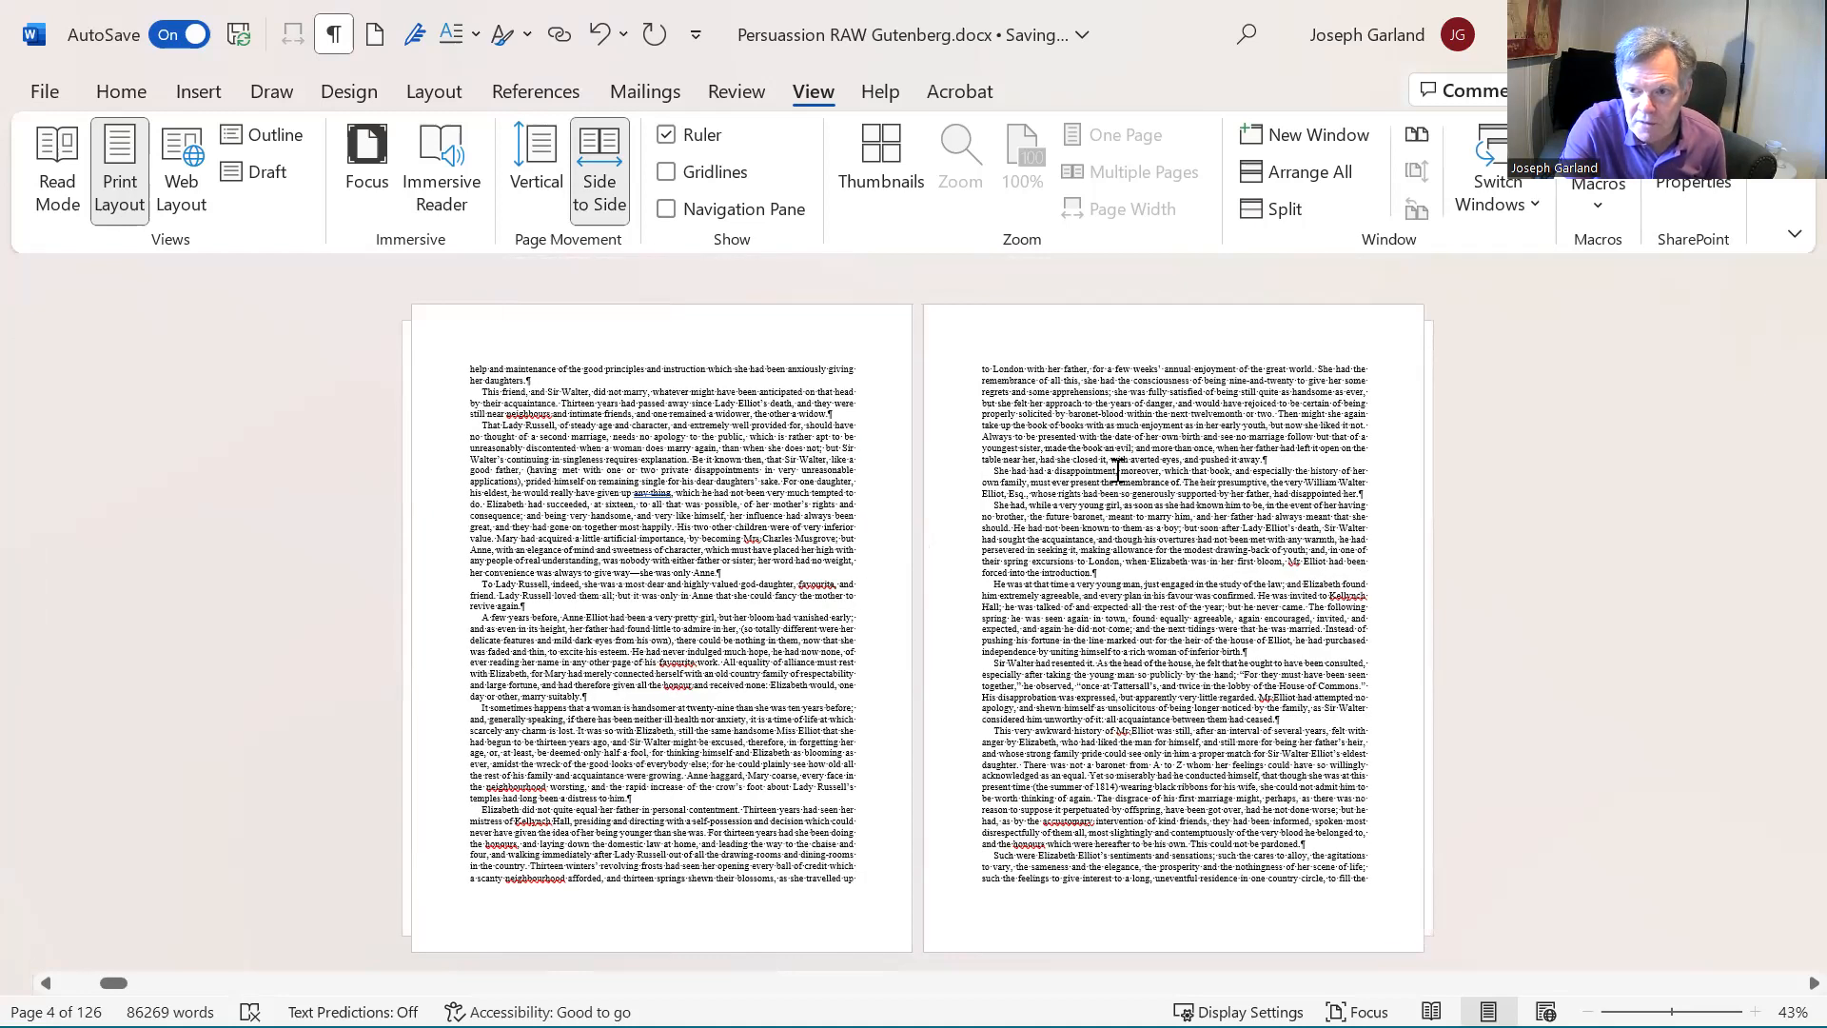
scroll(1123, 476, "up", 1)
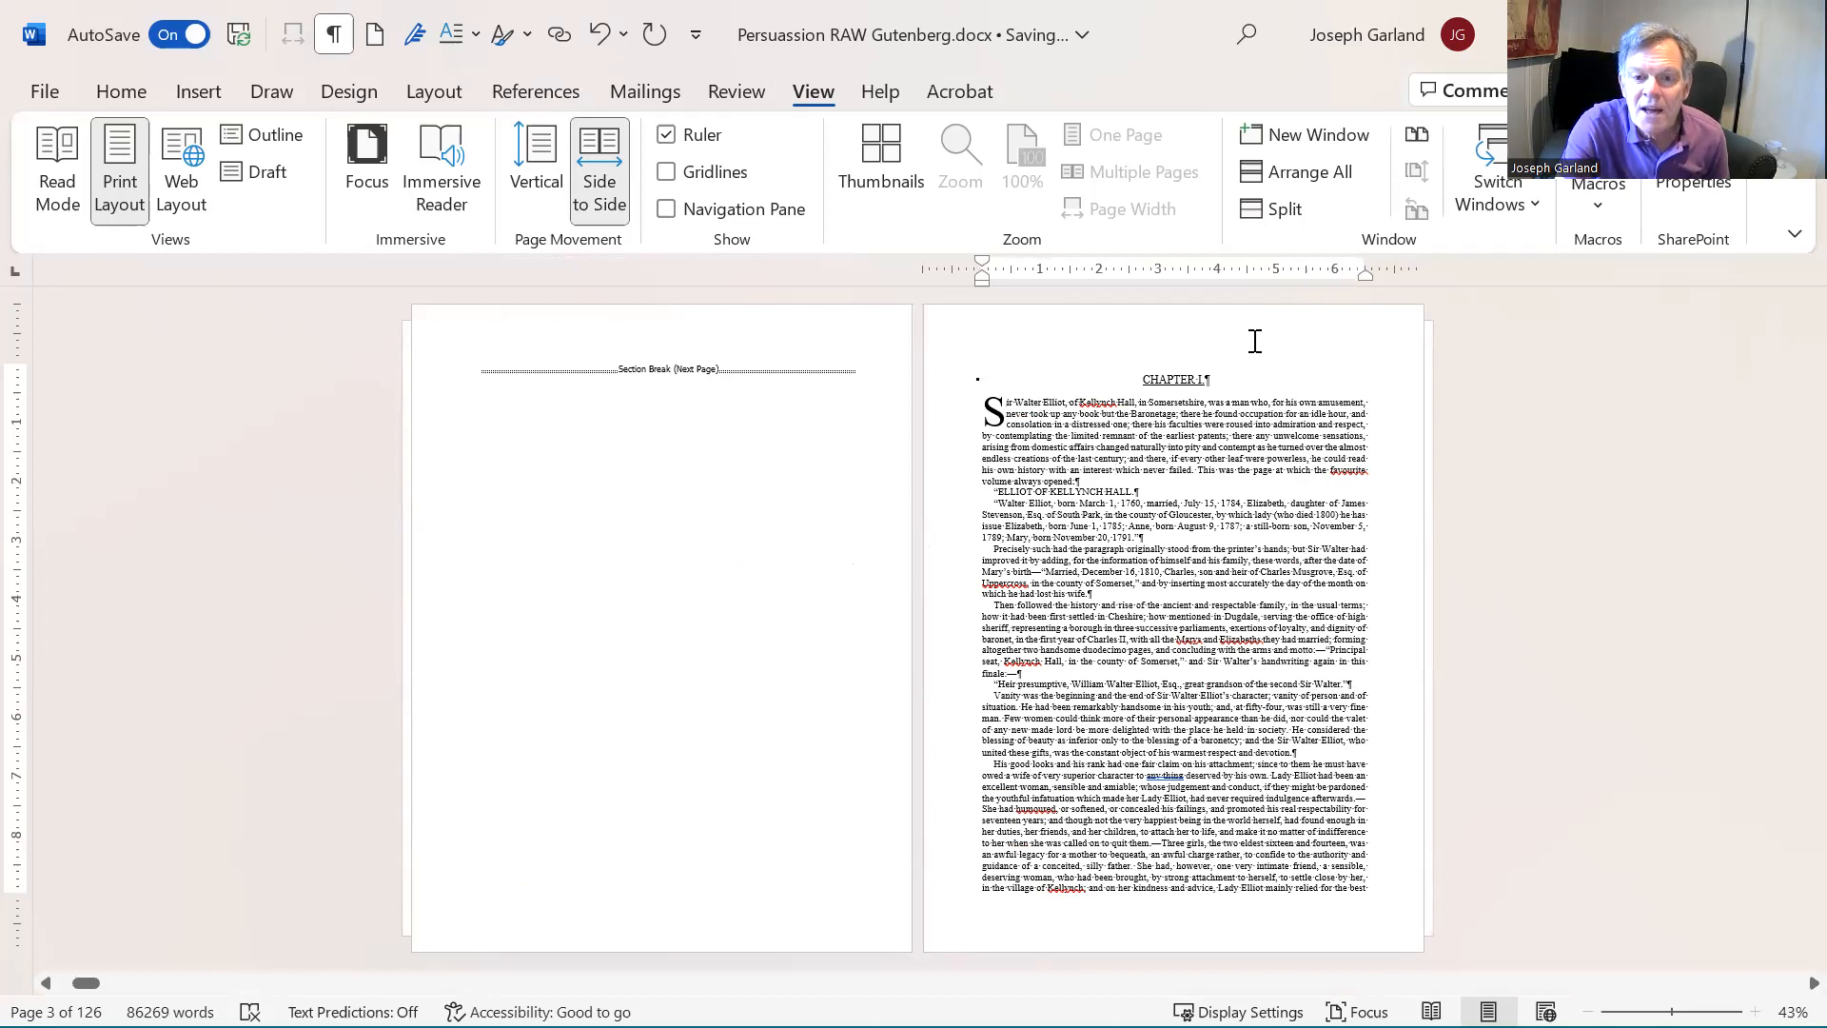
scroll(1256, 343, "down", 1)
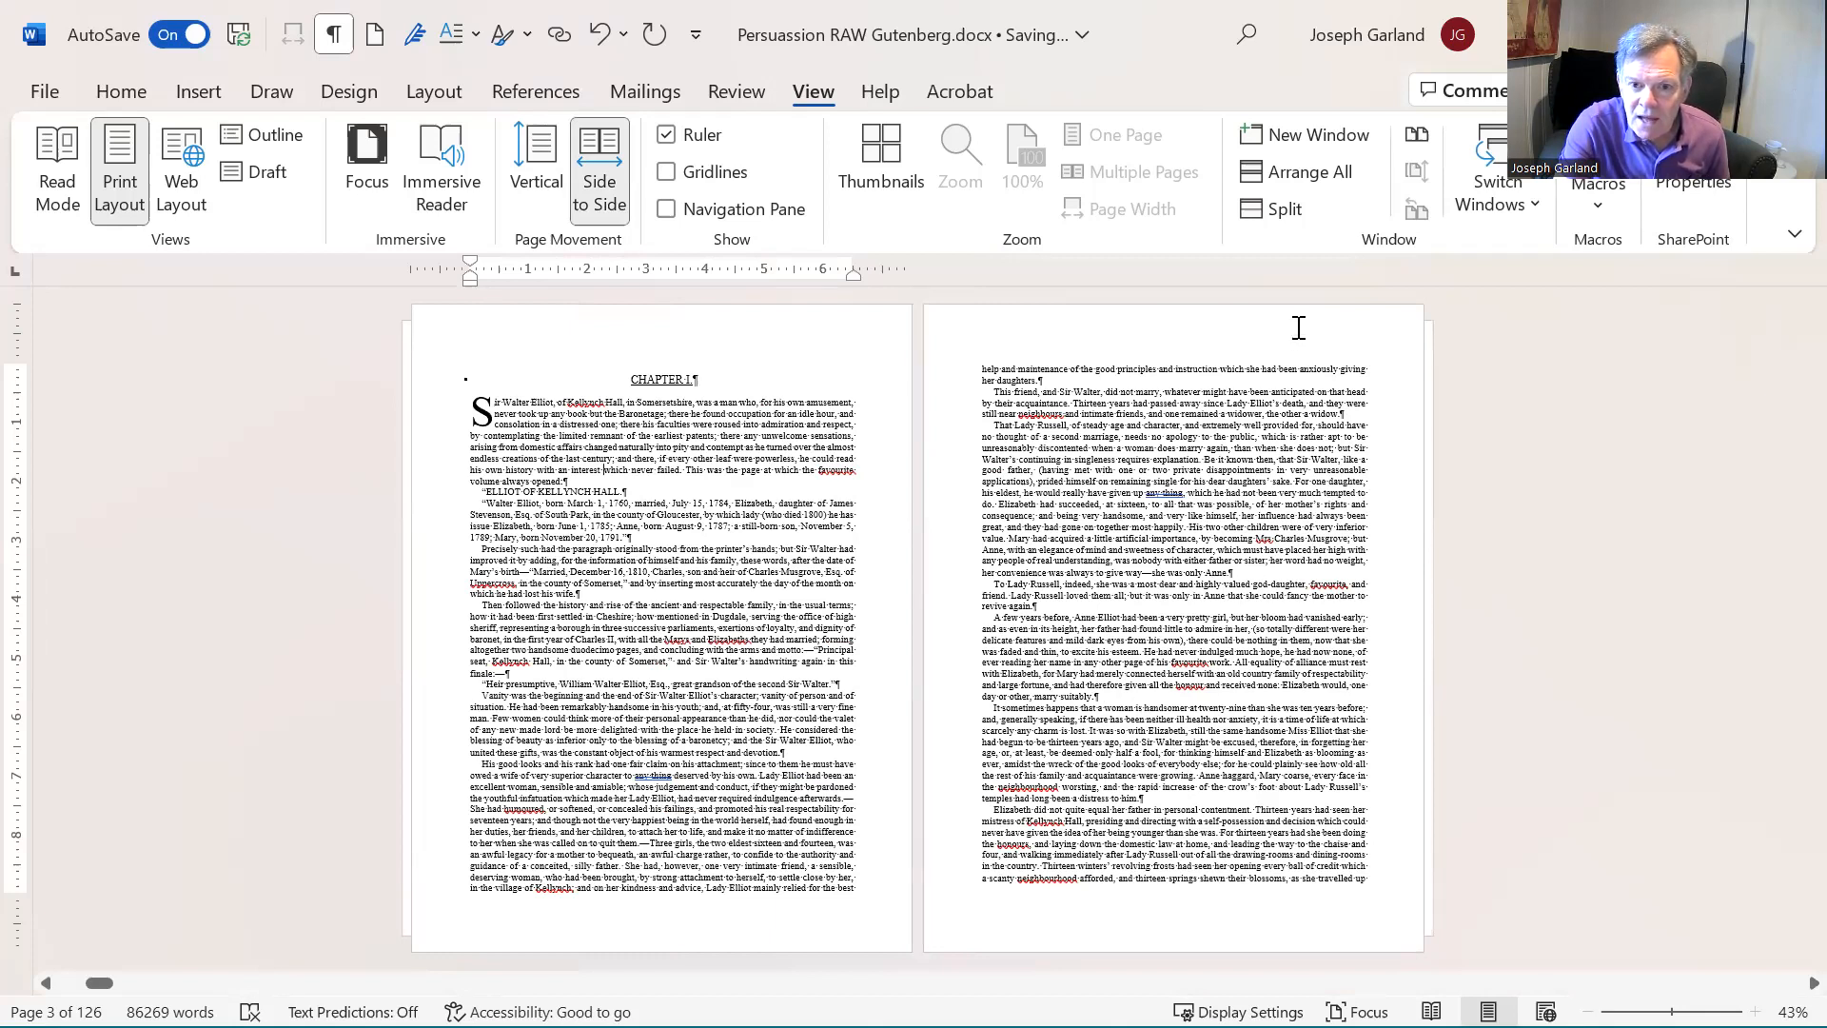
scroll(1292, 332, "down", 1)
scroll(1285, 337, "up", 1)
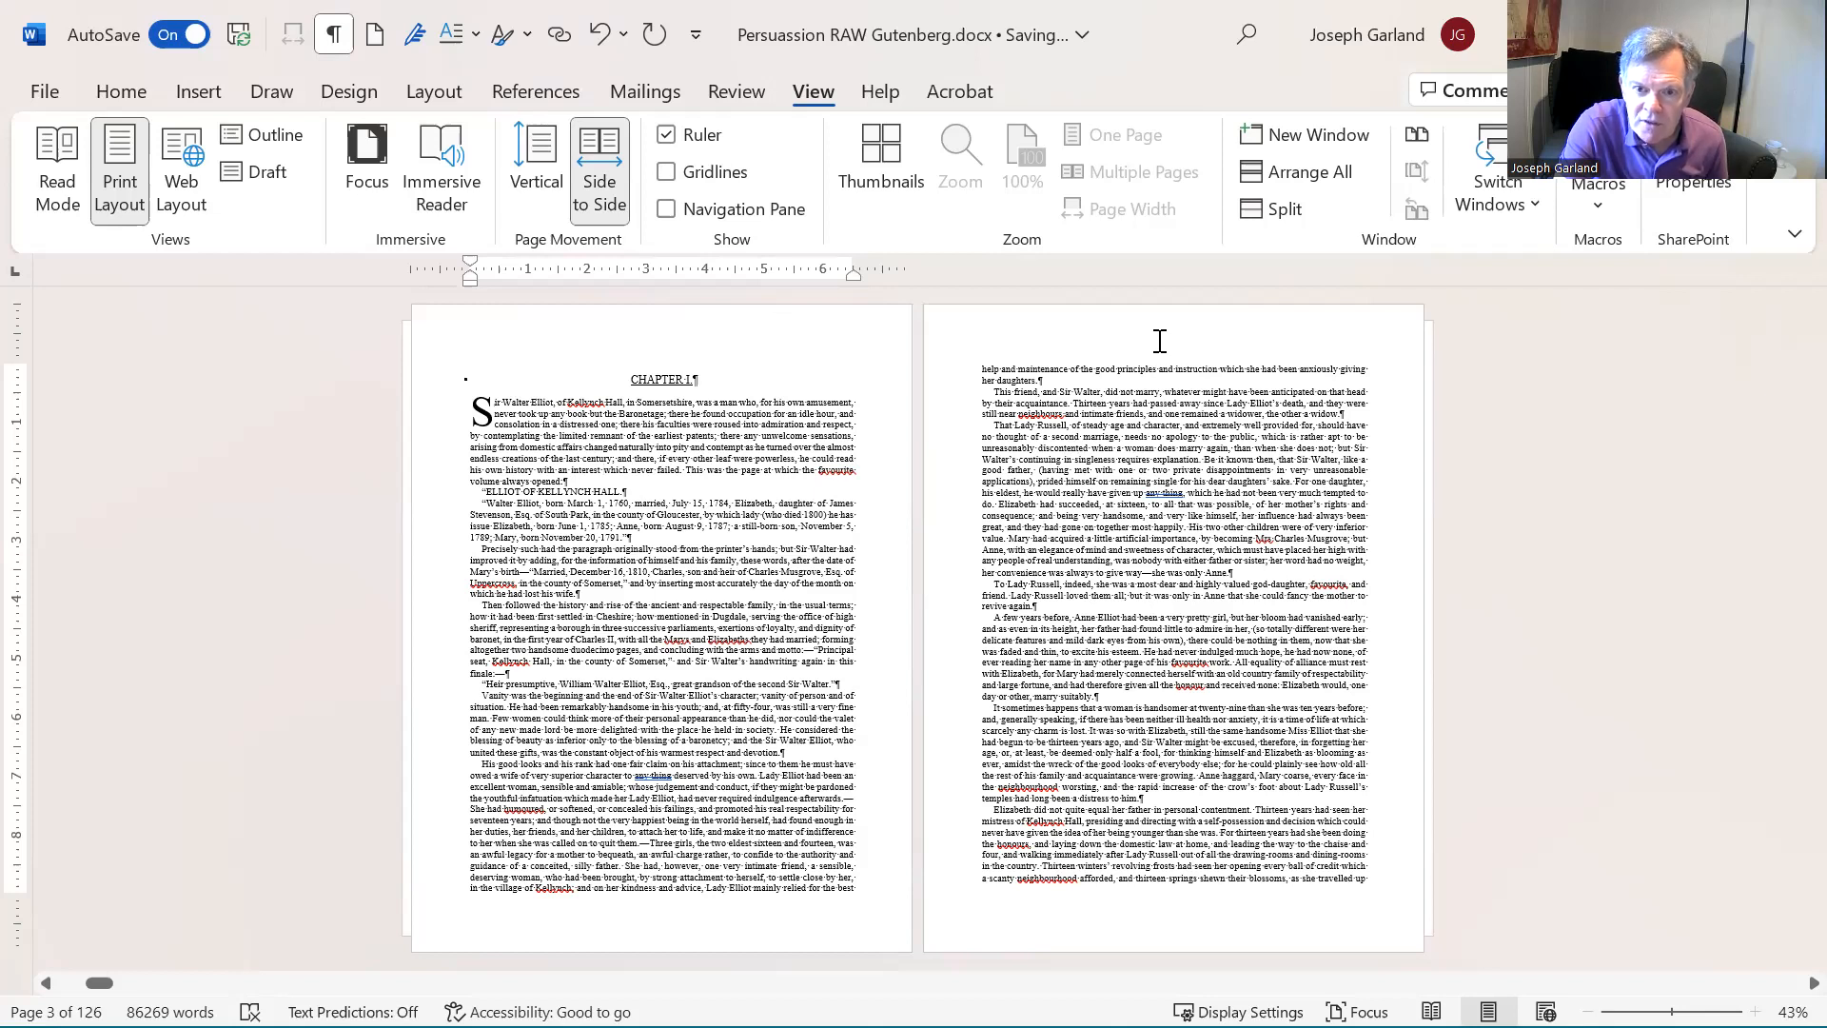
scroll(1159, 341, "down", 1)
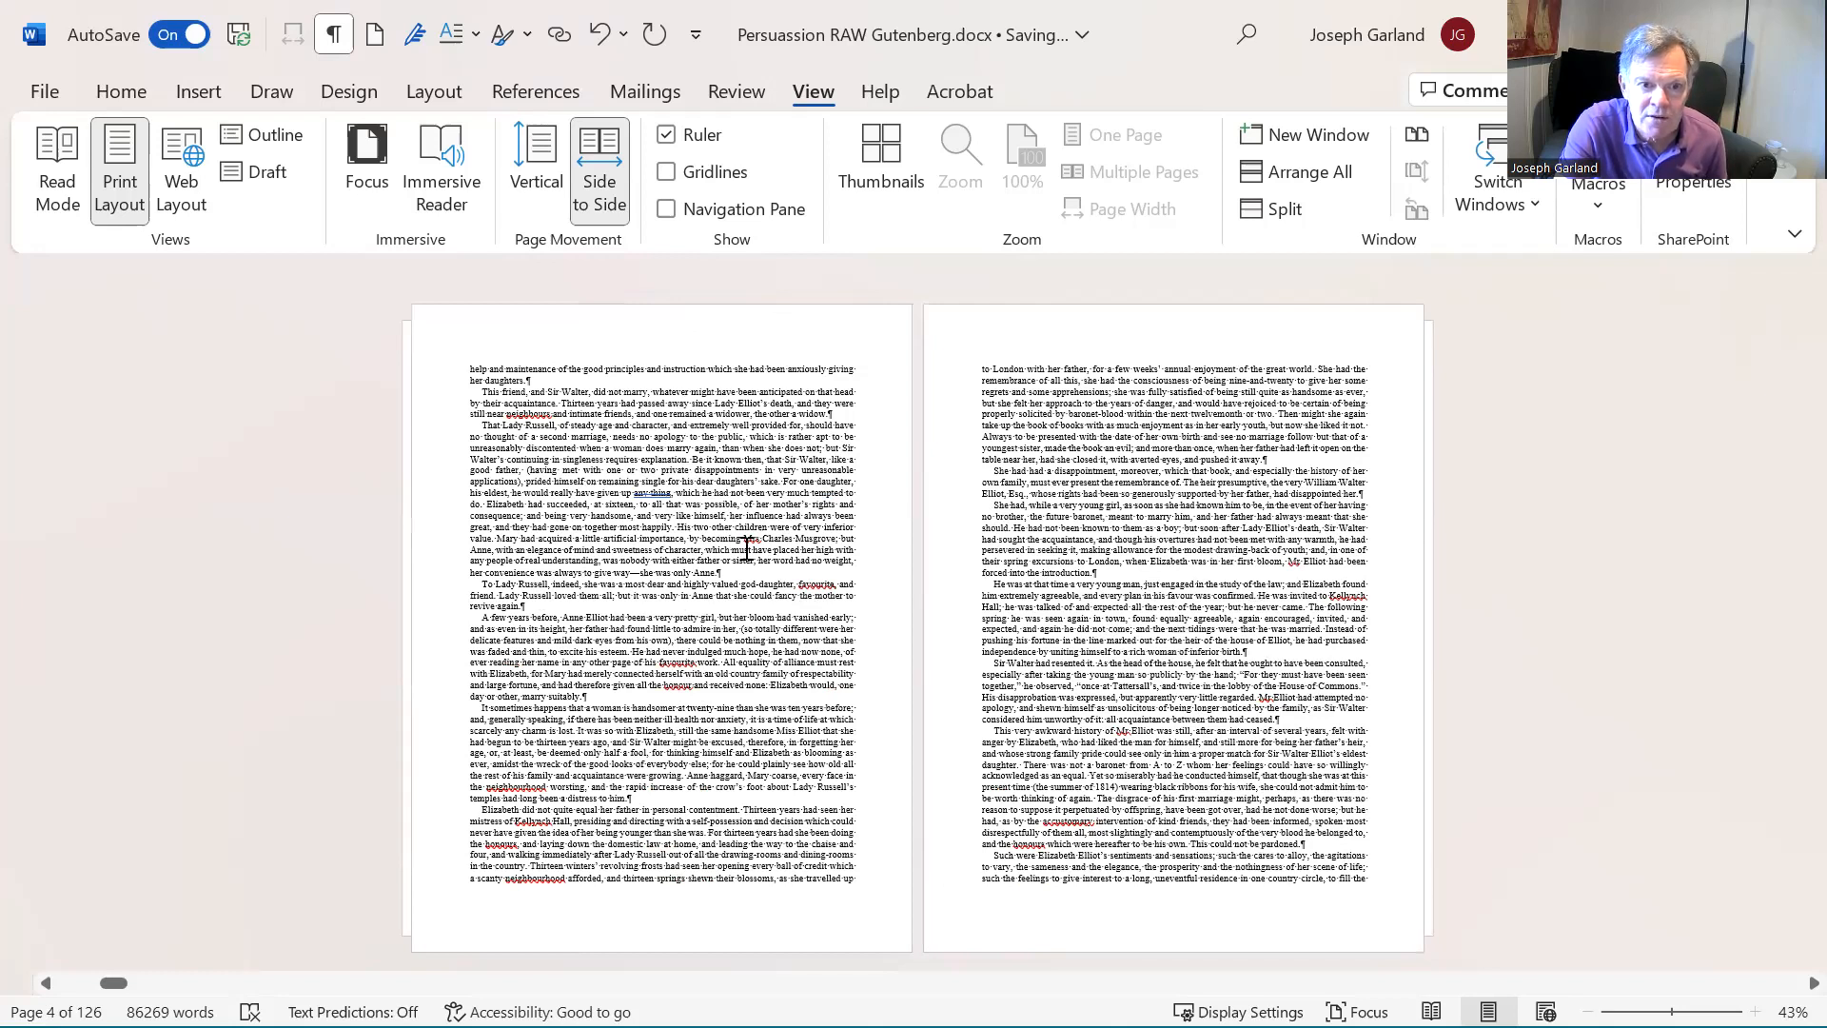
scroll(746, 550, "up", 1)
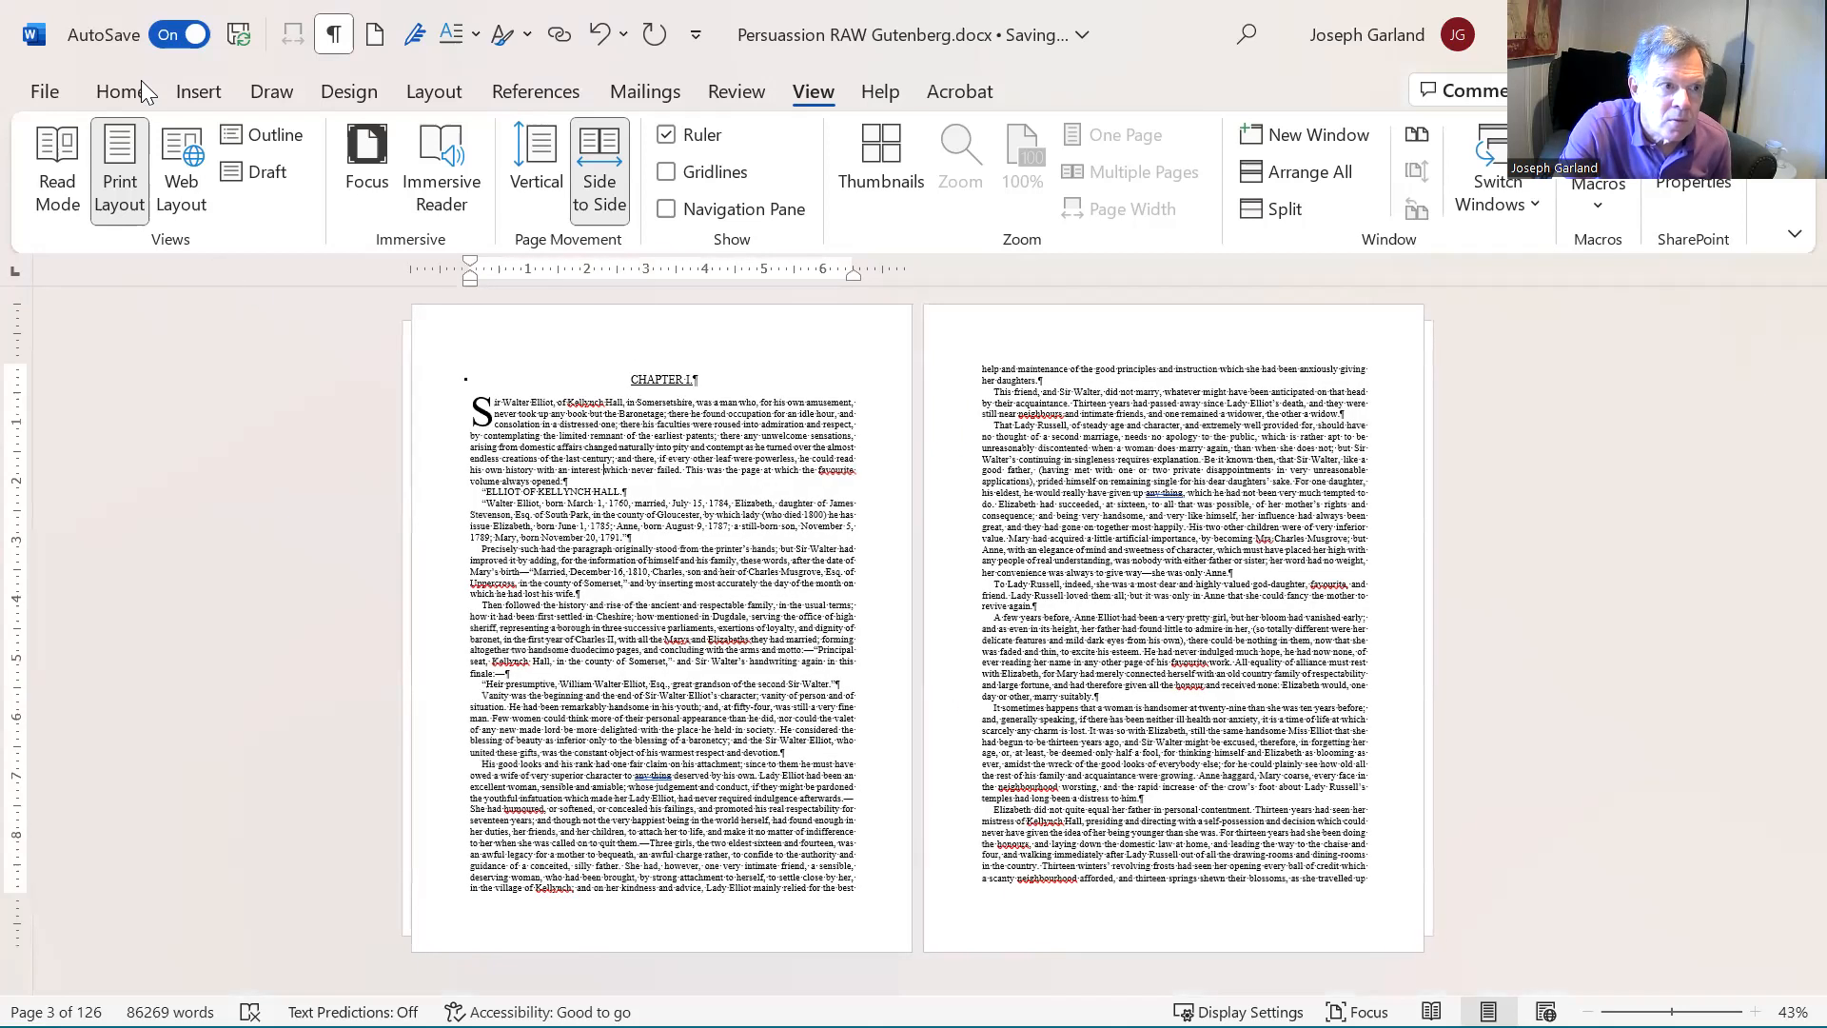
- Enable different odd and even and different first page headers and footers for the whole document
left_click(440, 98)
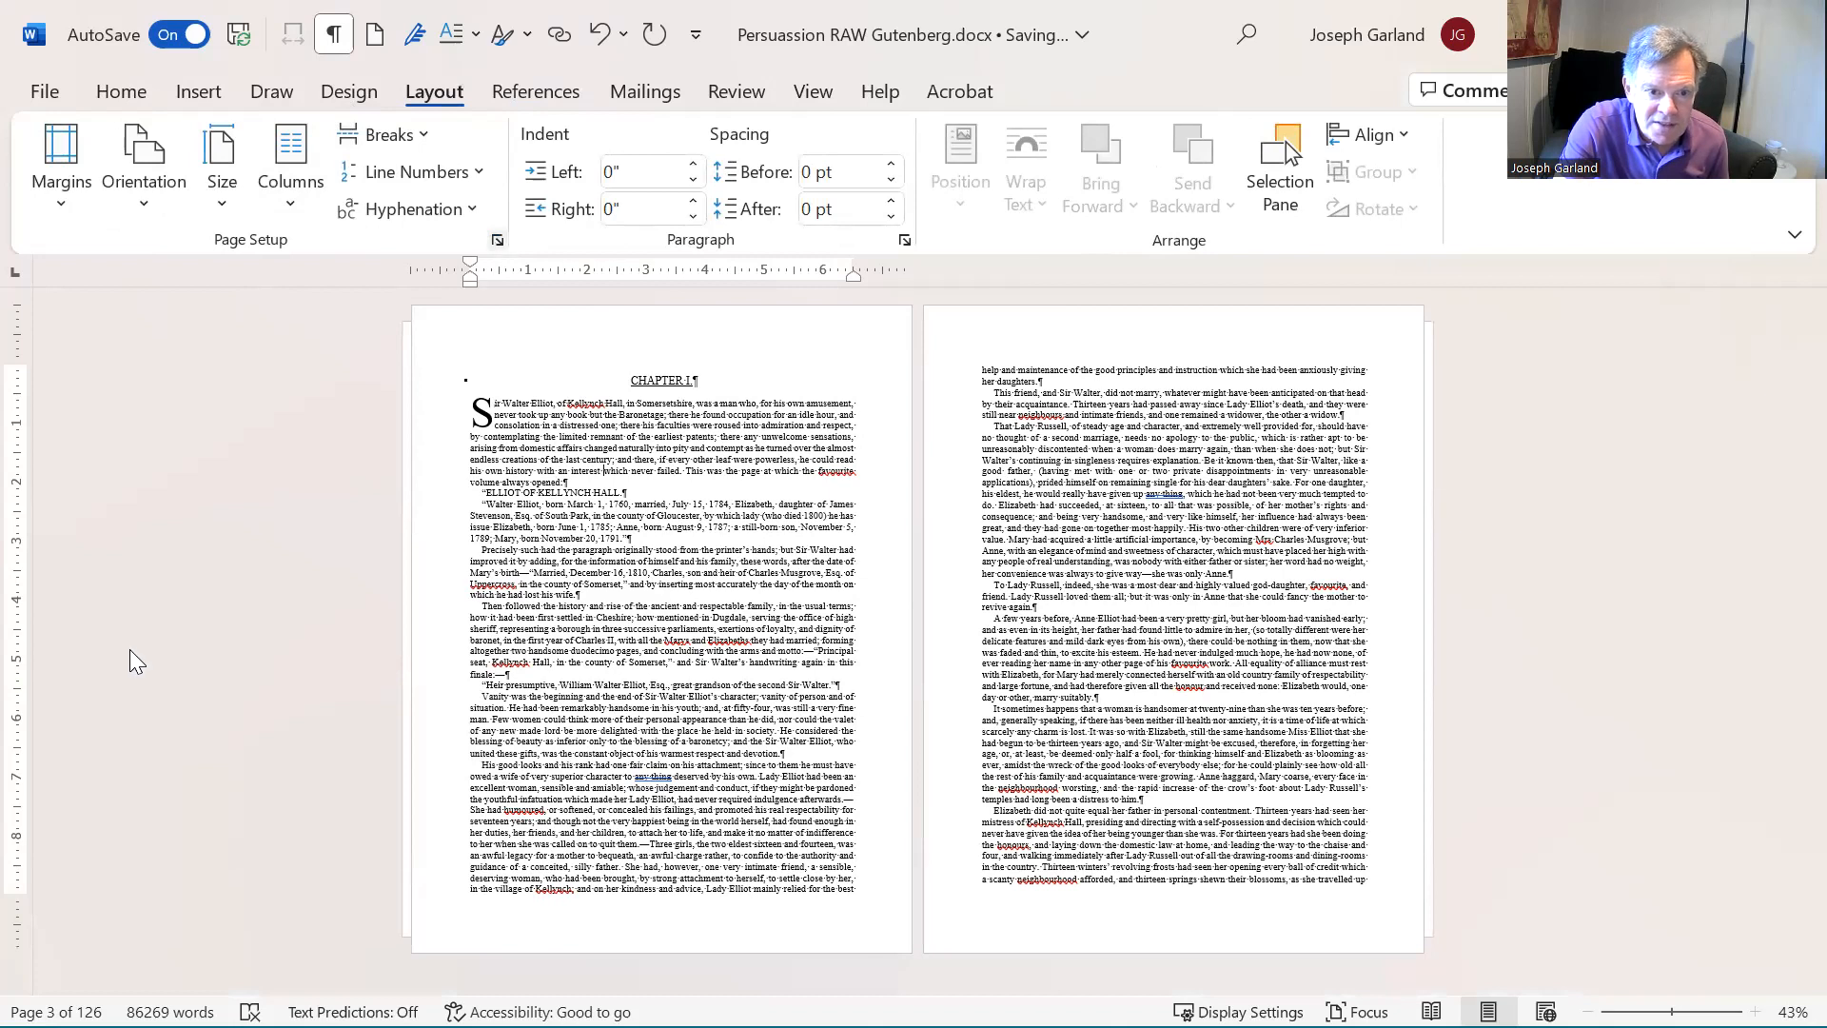
left_click(496, 242)
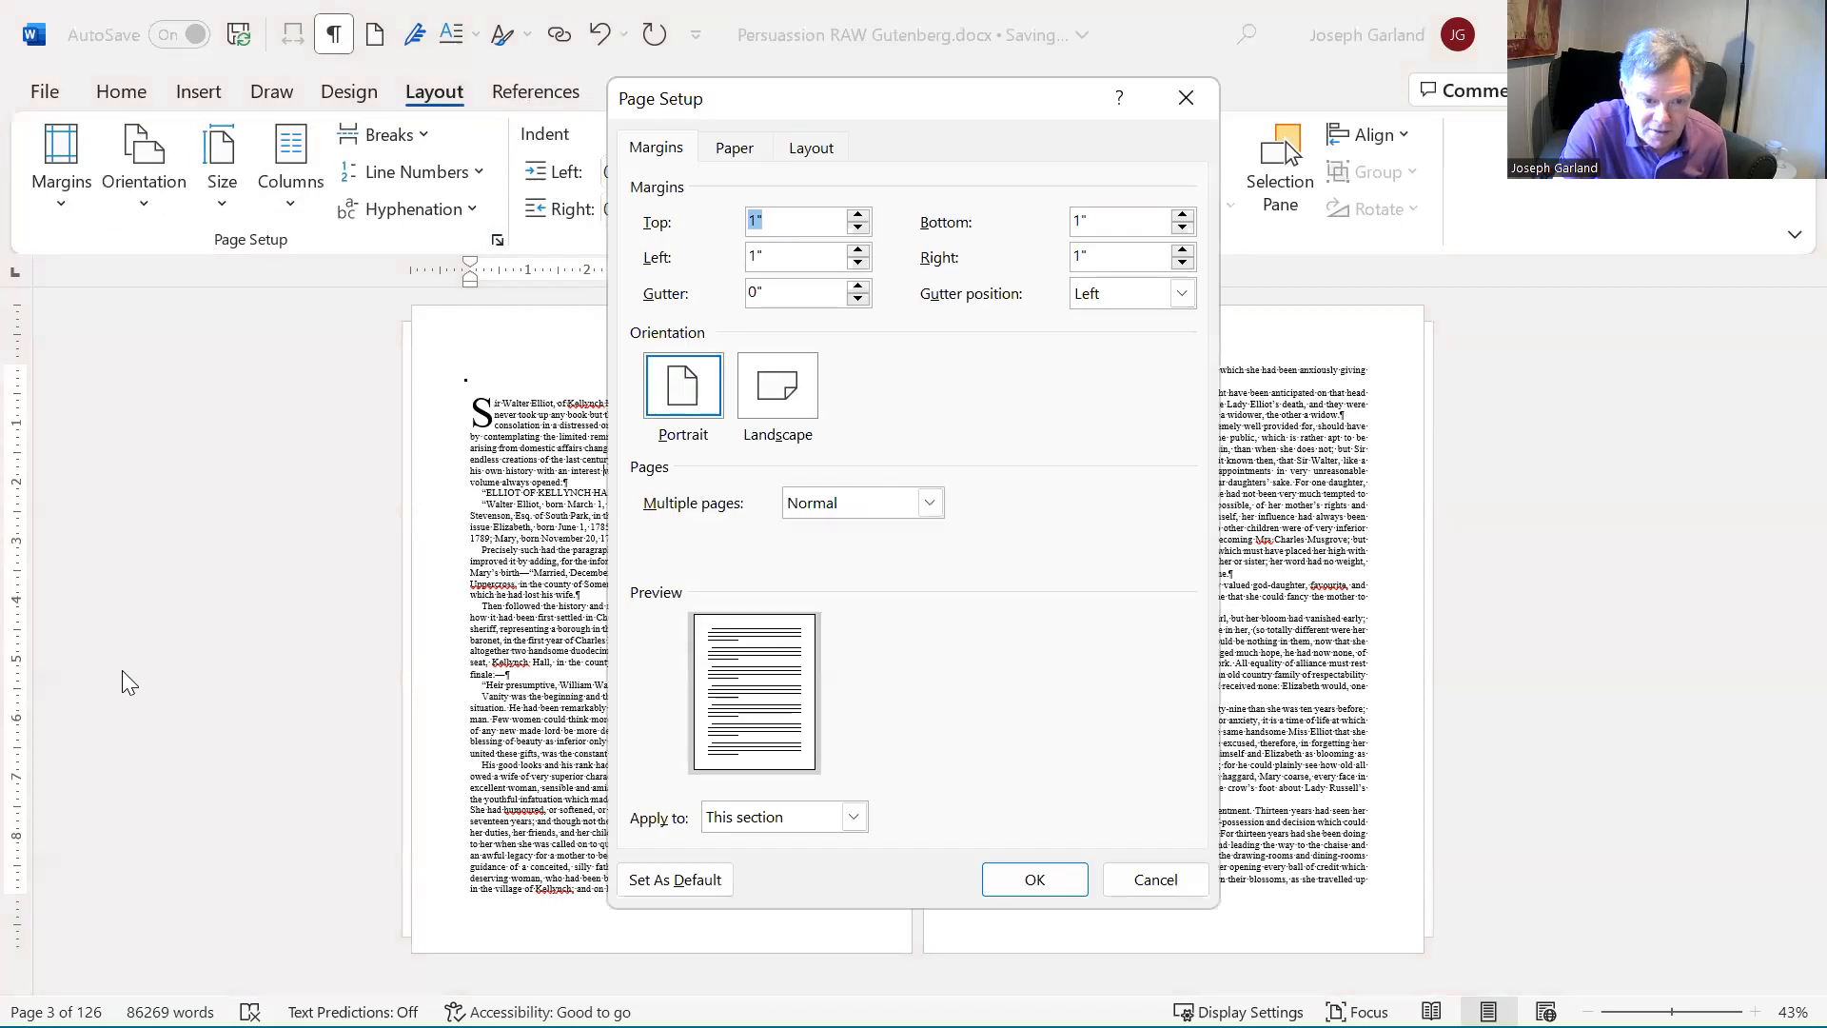
left_click(822, 150)
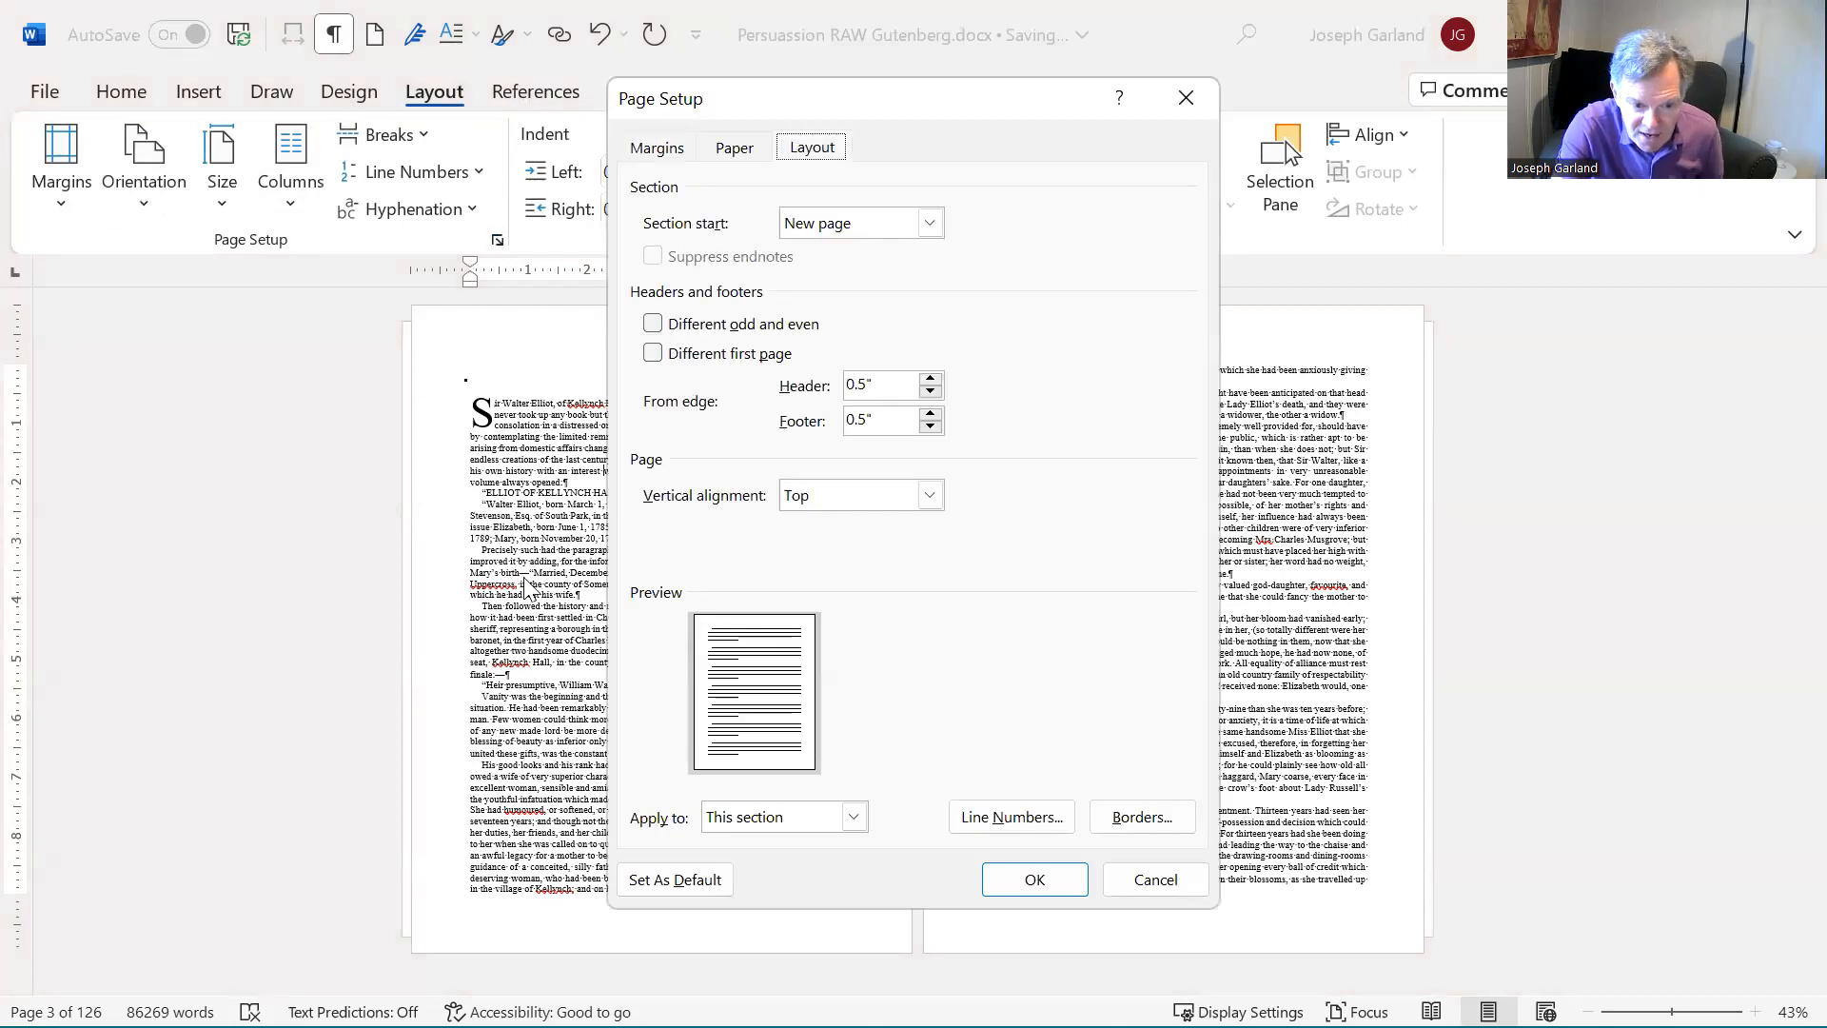
left_click(855, 820)
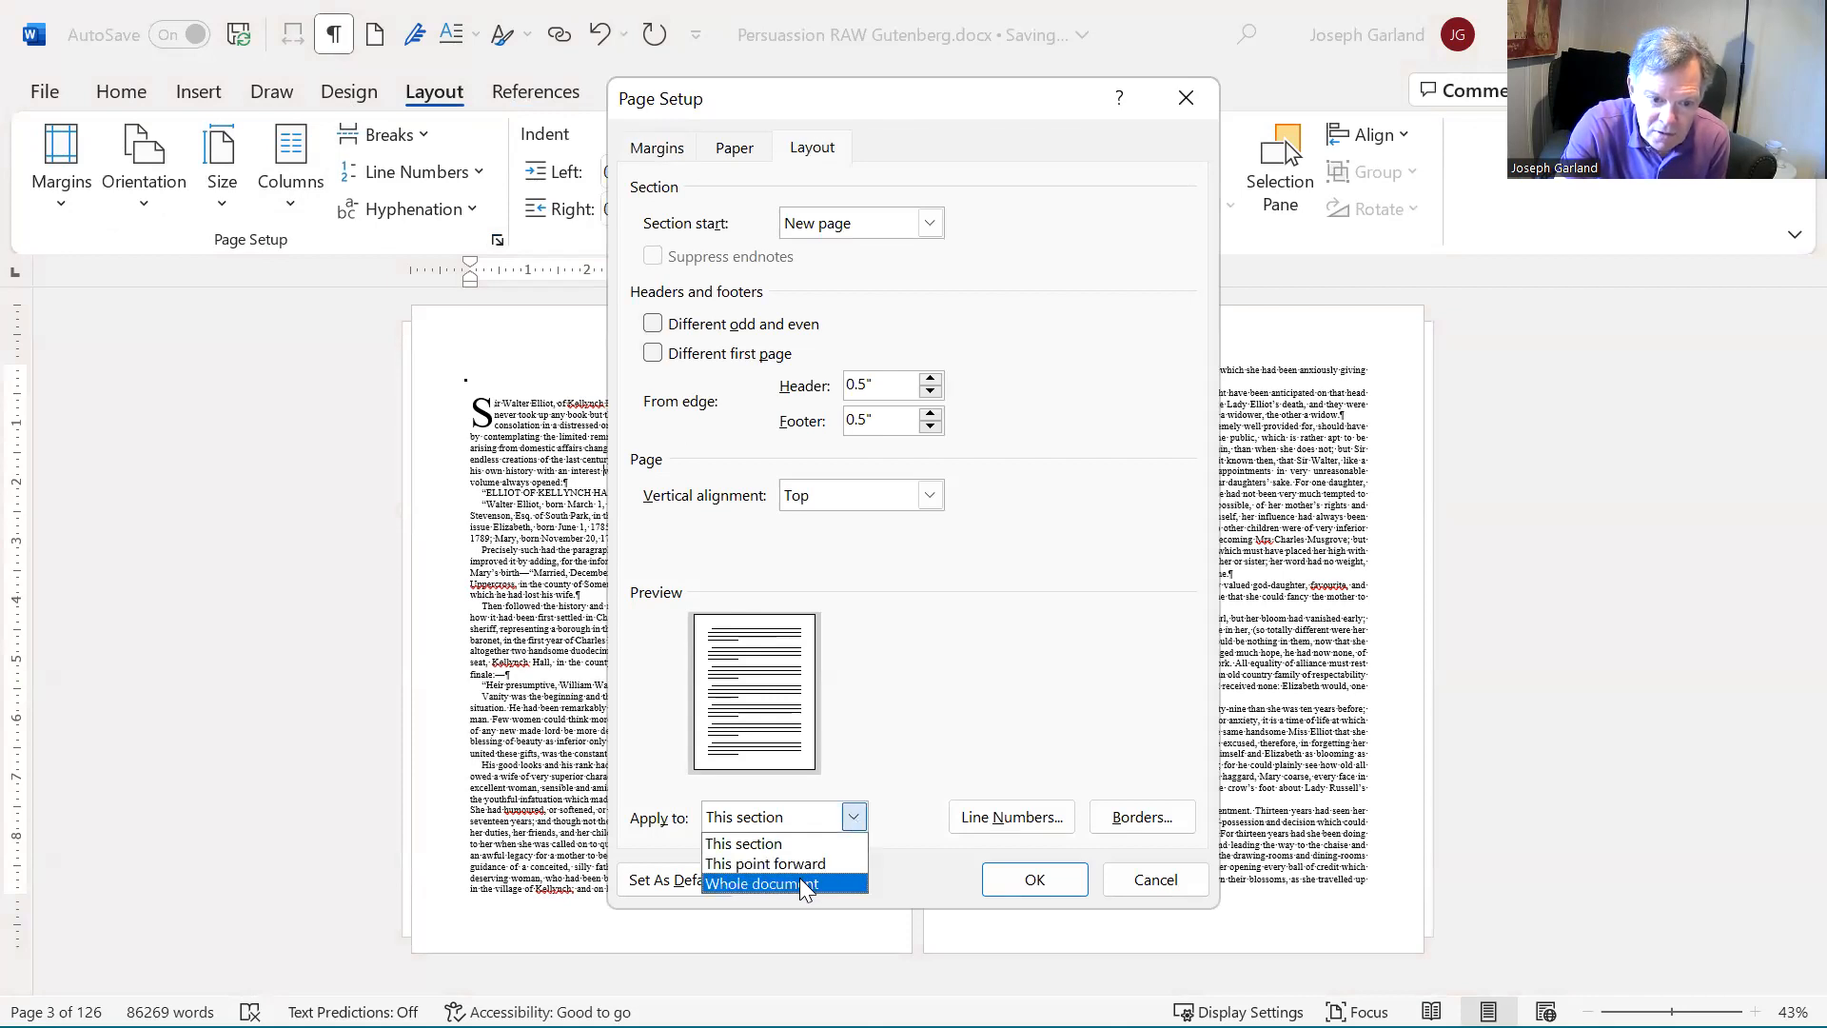
left_click(804, 884)
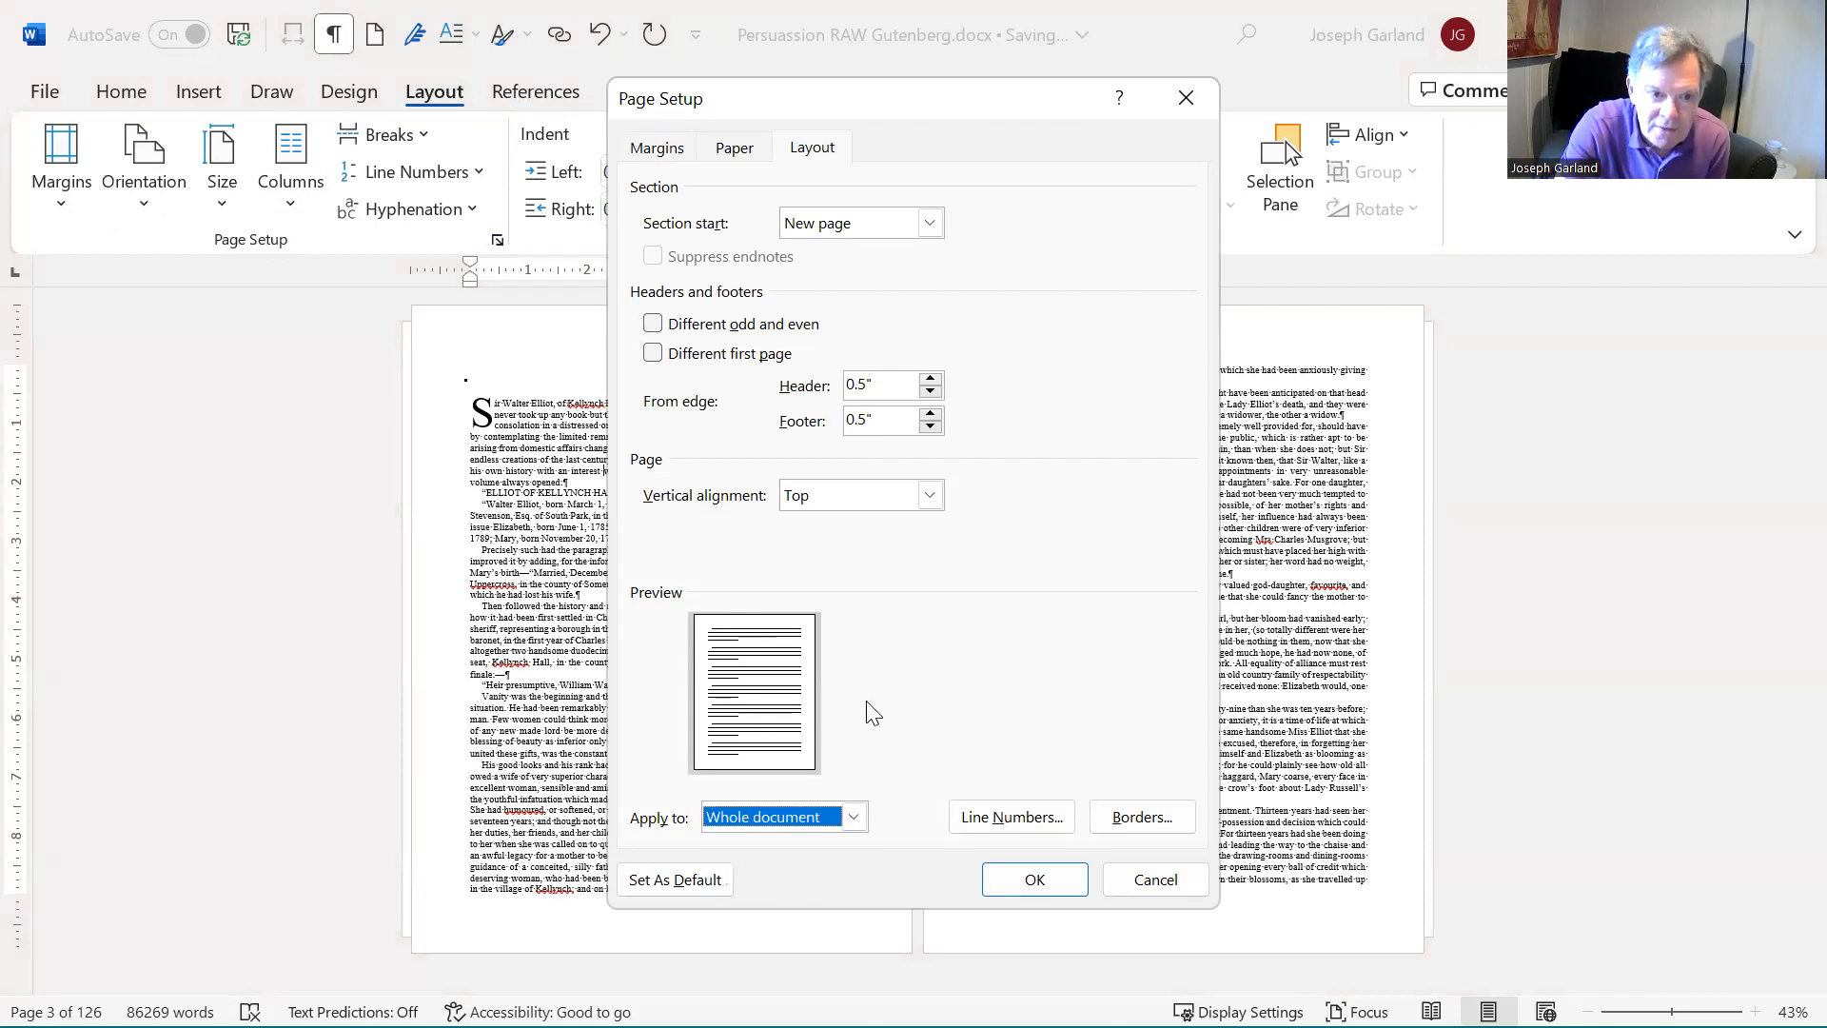
left_click(653, 325)
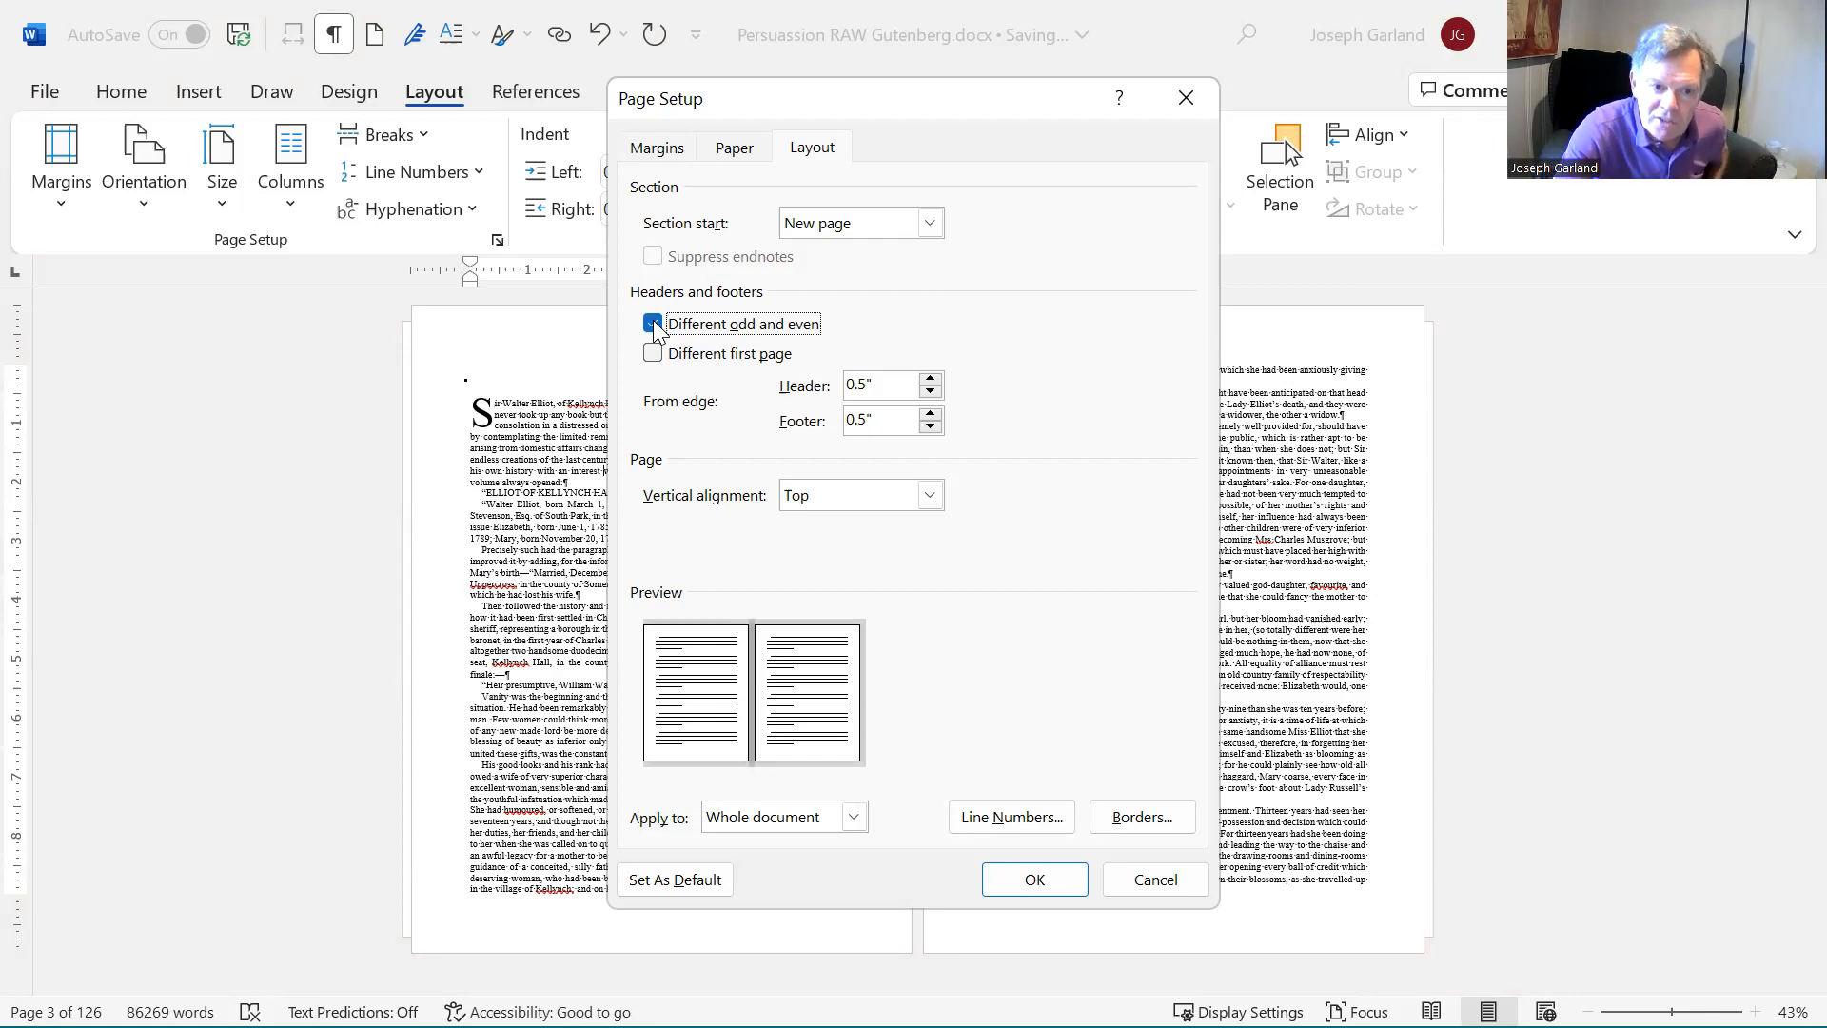
left_click(653, 354)
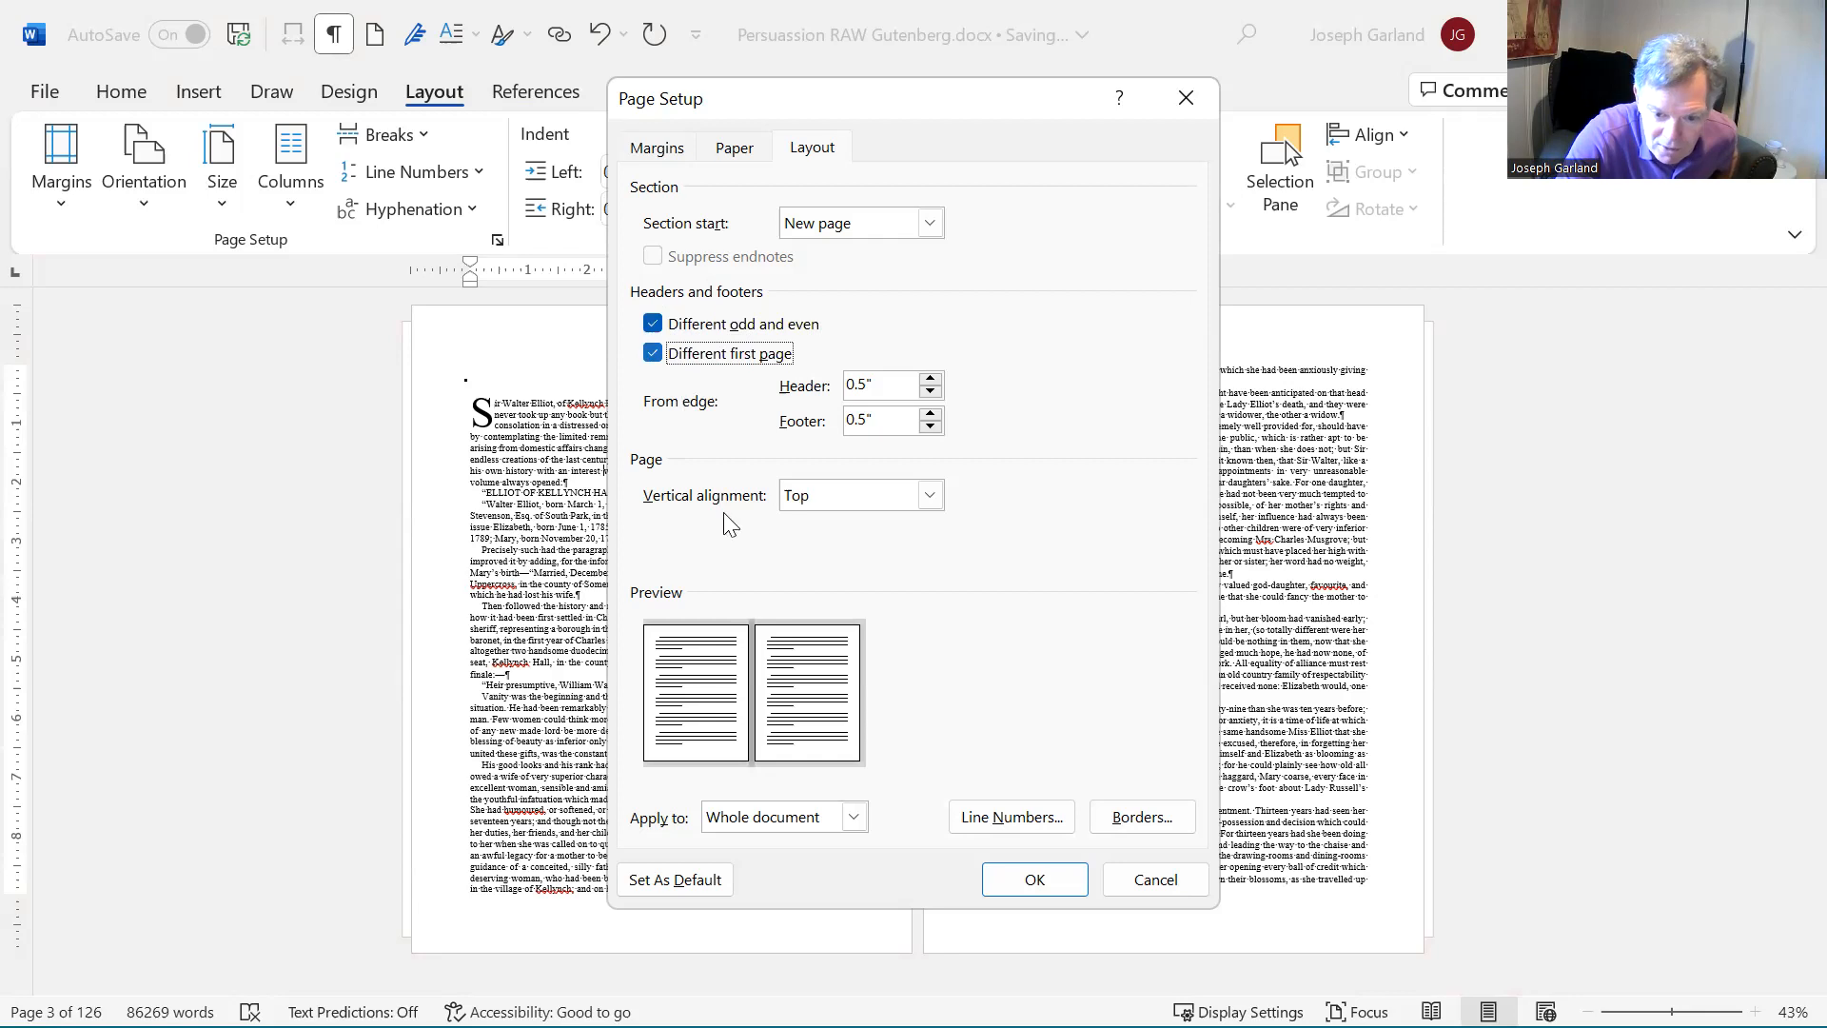
left_click(1024, 885)
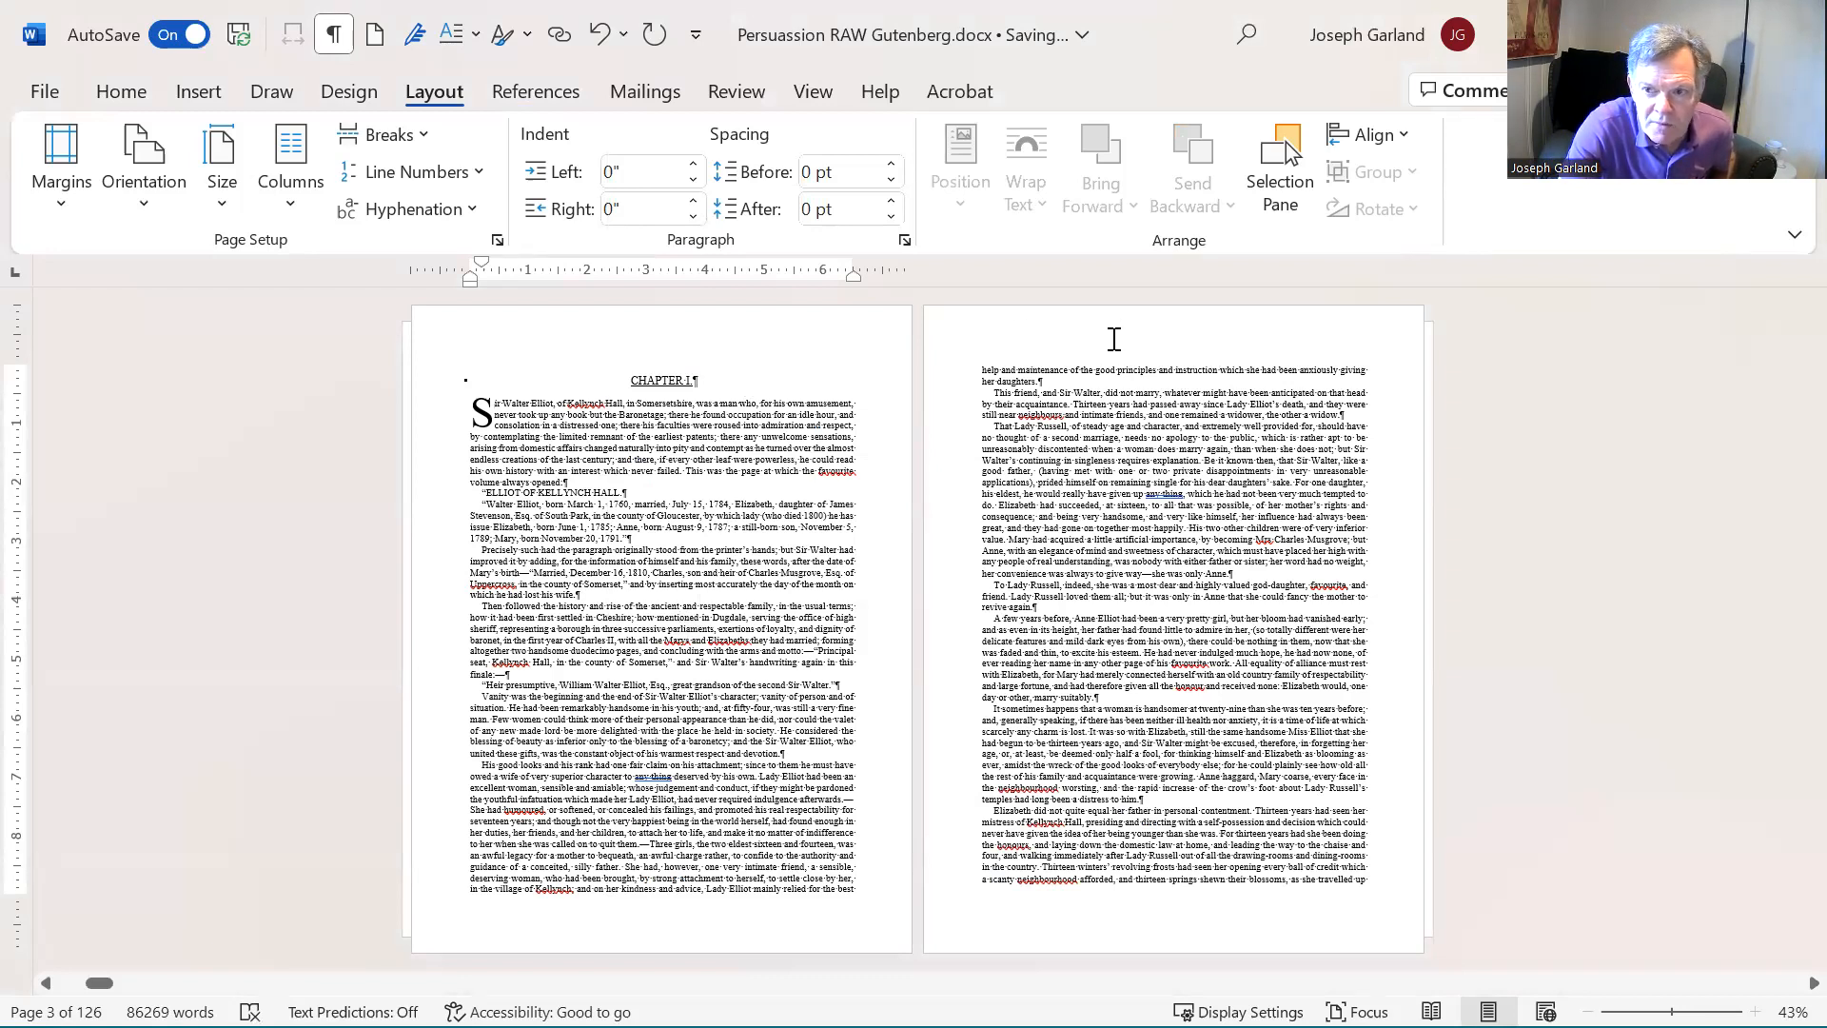
- Look through the remaining pages of Chapter I up to the first page of Chapter II
scroll(1114, 339, "down", 1)
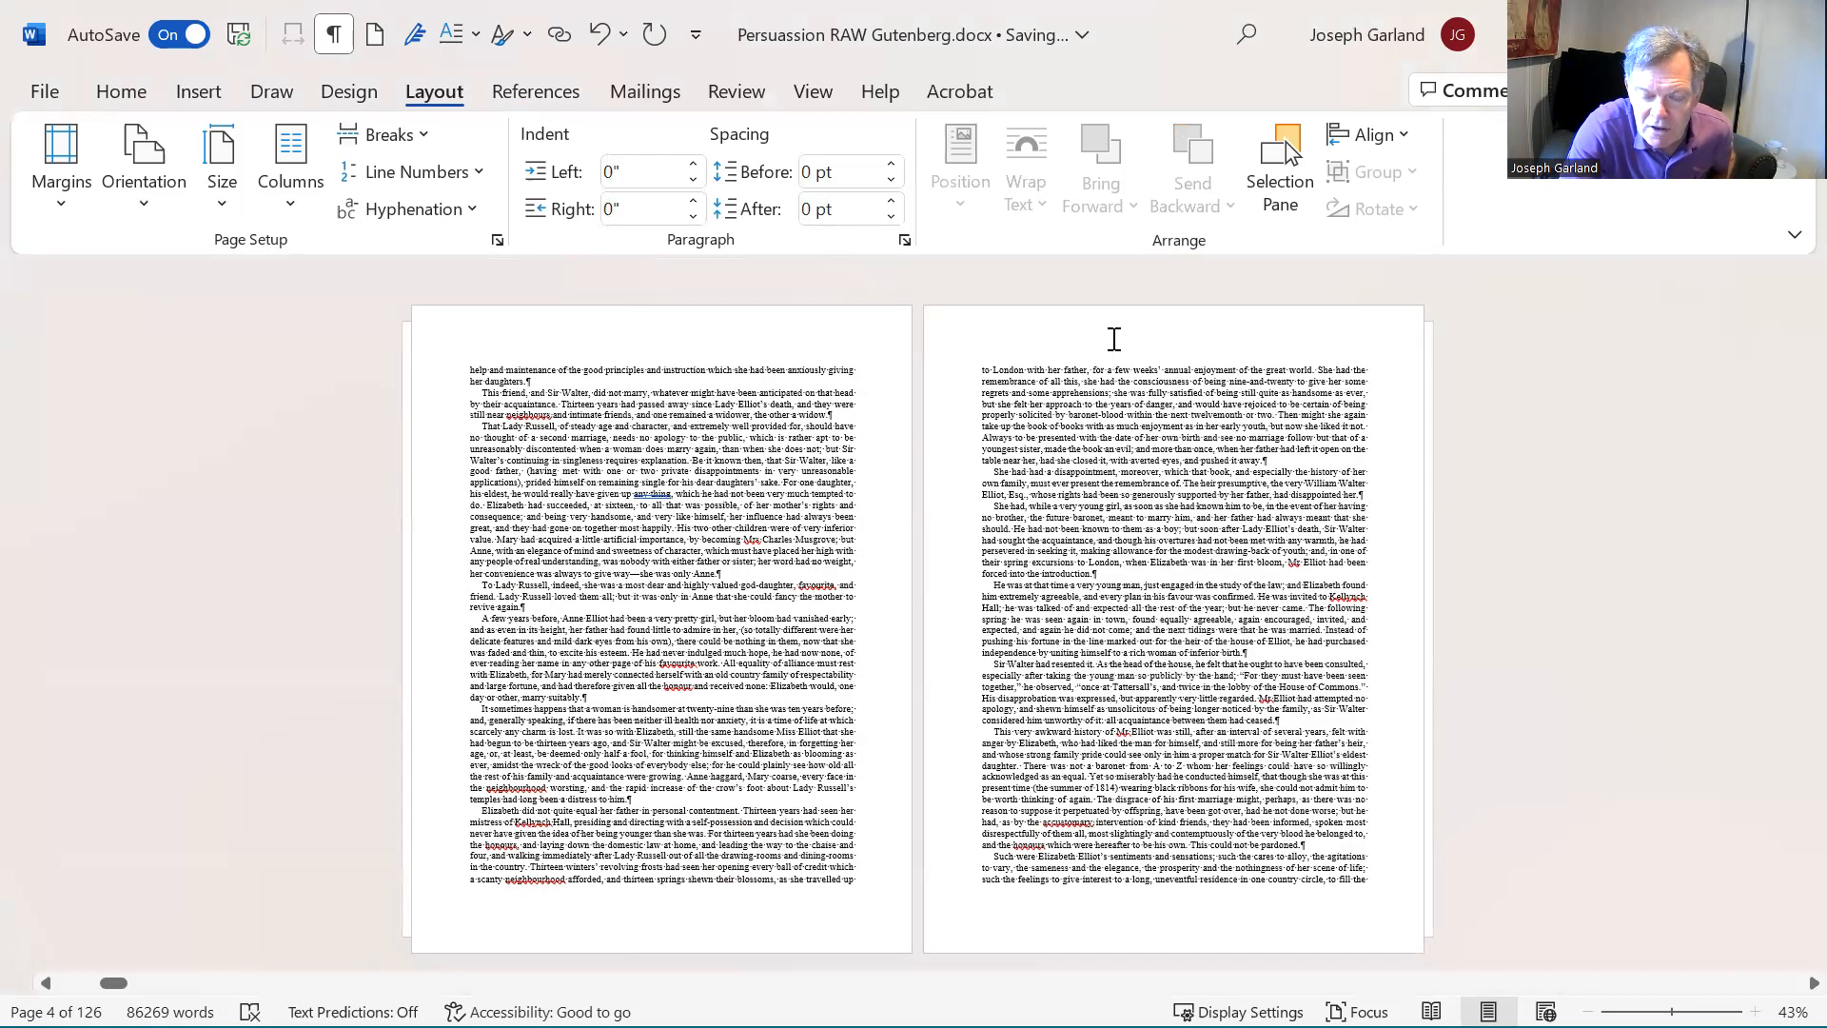
scroll(1113, 339, "down", 1)
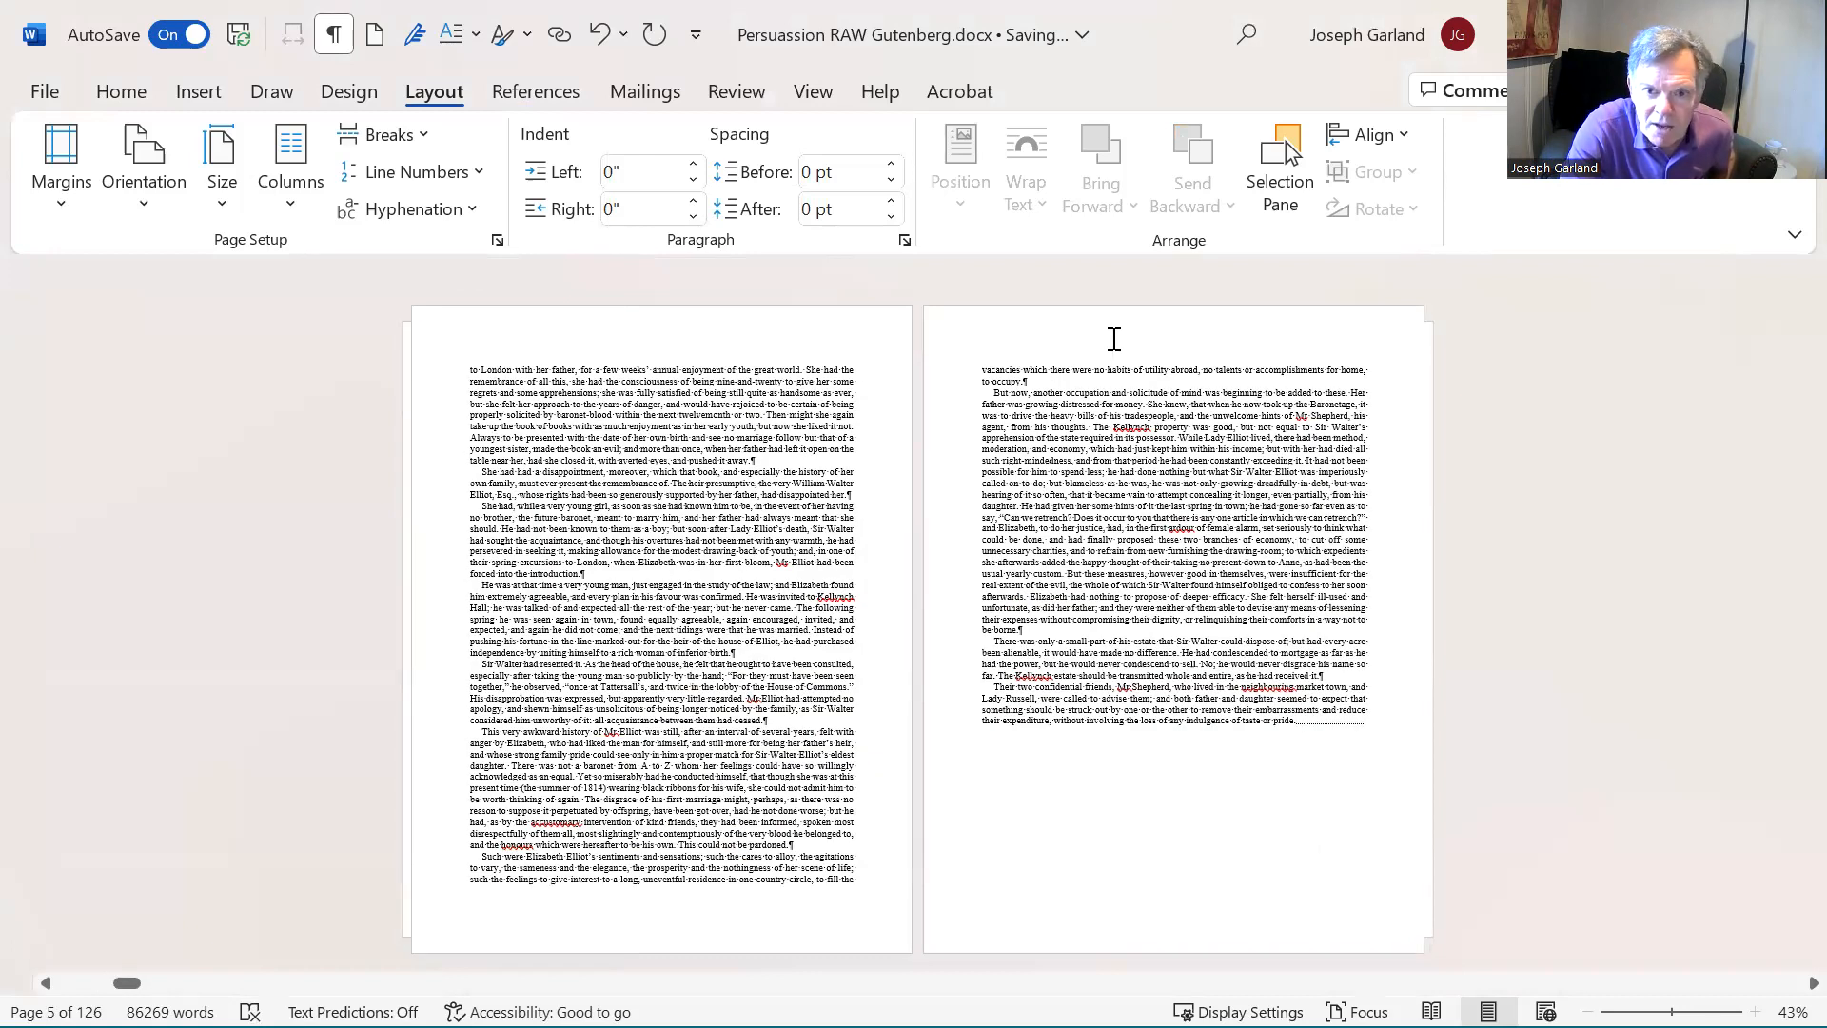
scroll(1113, 339, "down", 1)
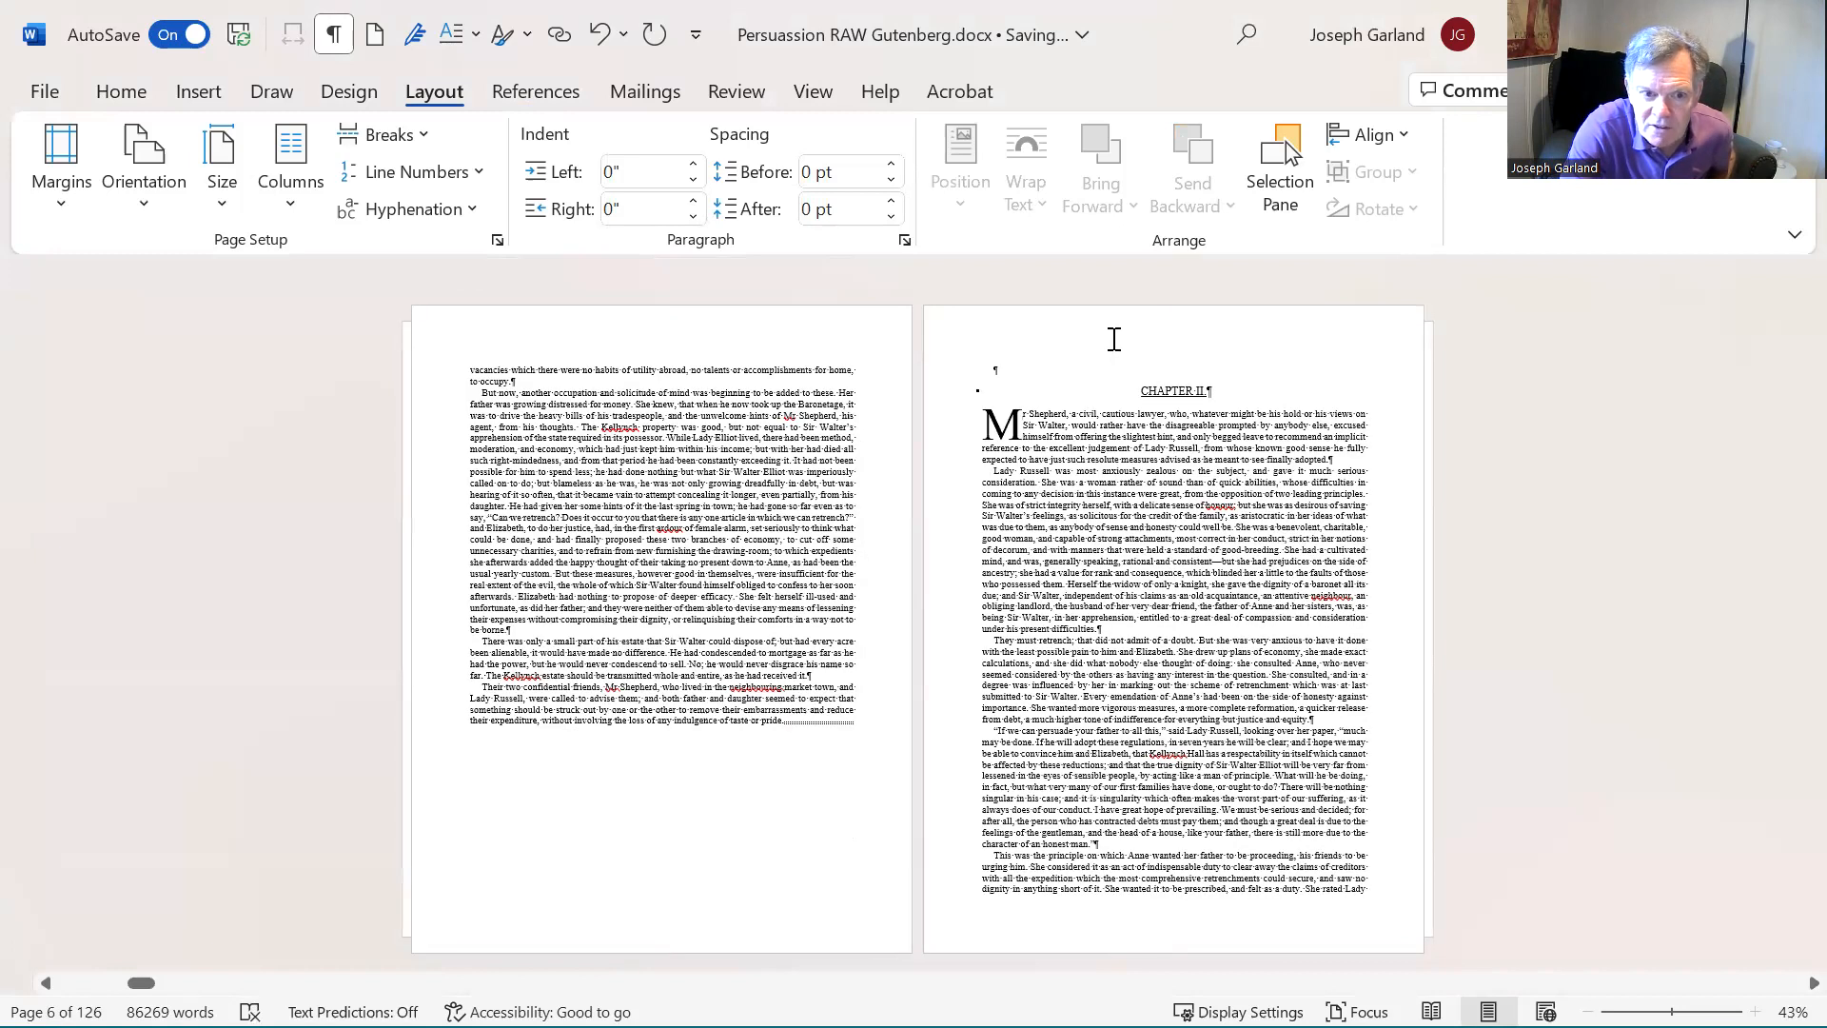
- Insert a plain page number, a vertical bar and the centred text JANE AUSTEN in the even page header of Chapter I
scroll(1113, 339, "up", 1)
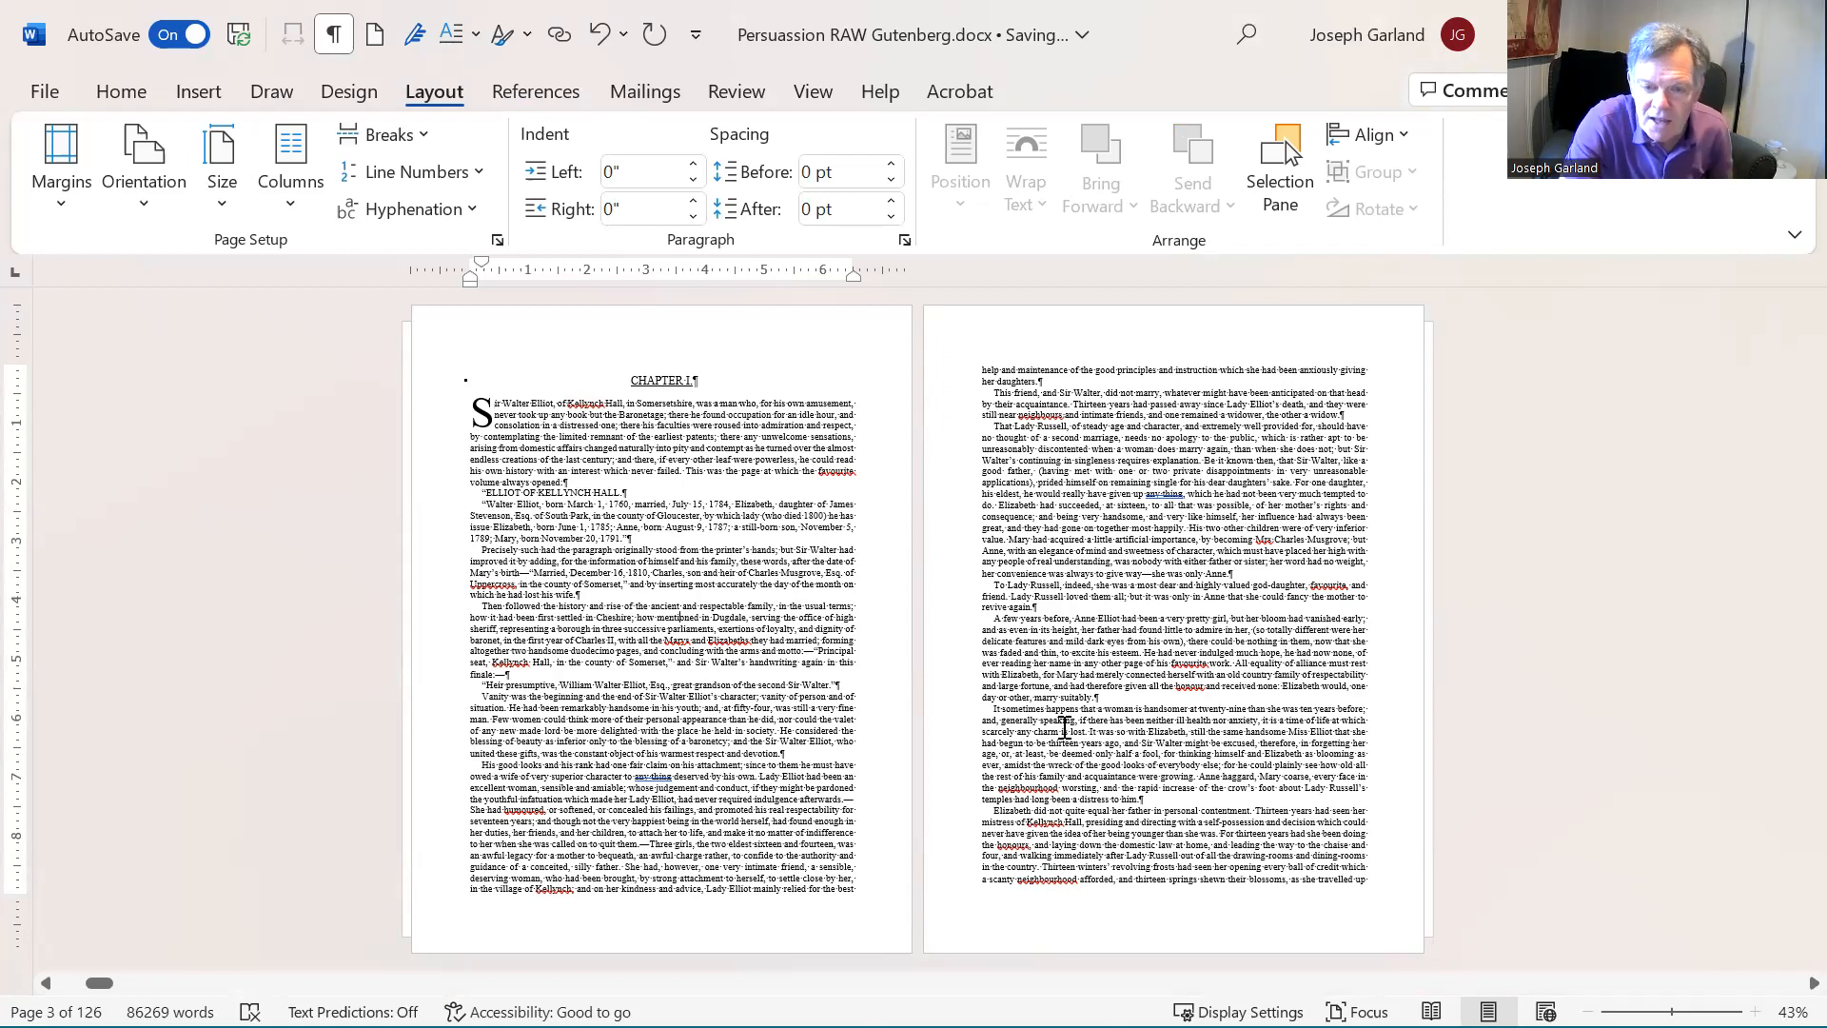
scroll(1063, 728, "down", 1)
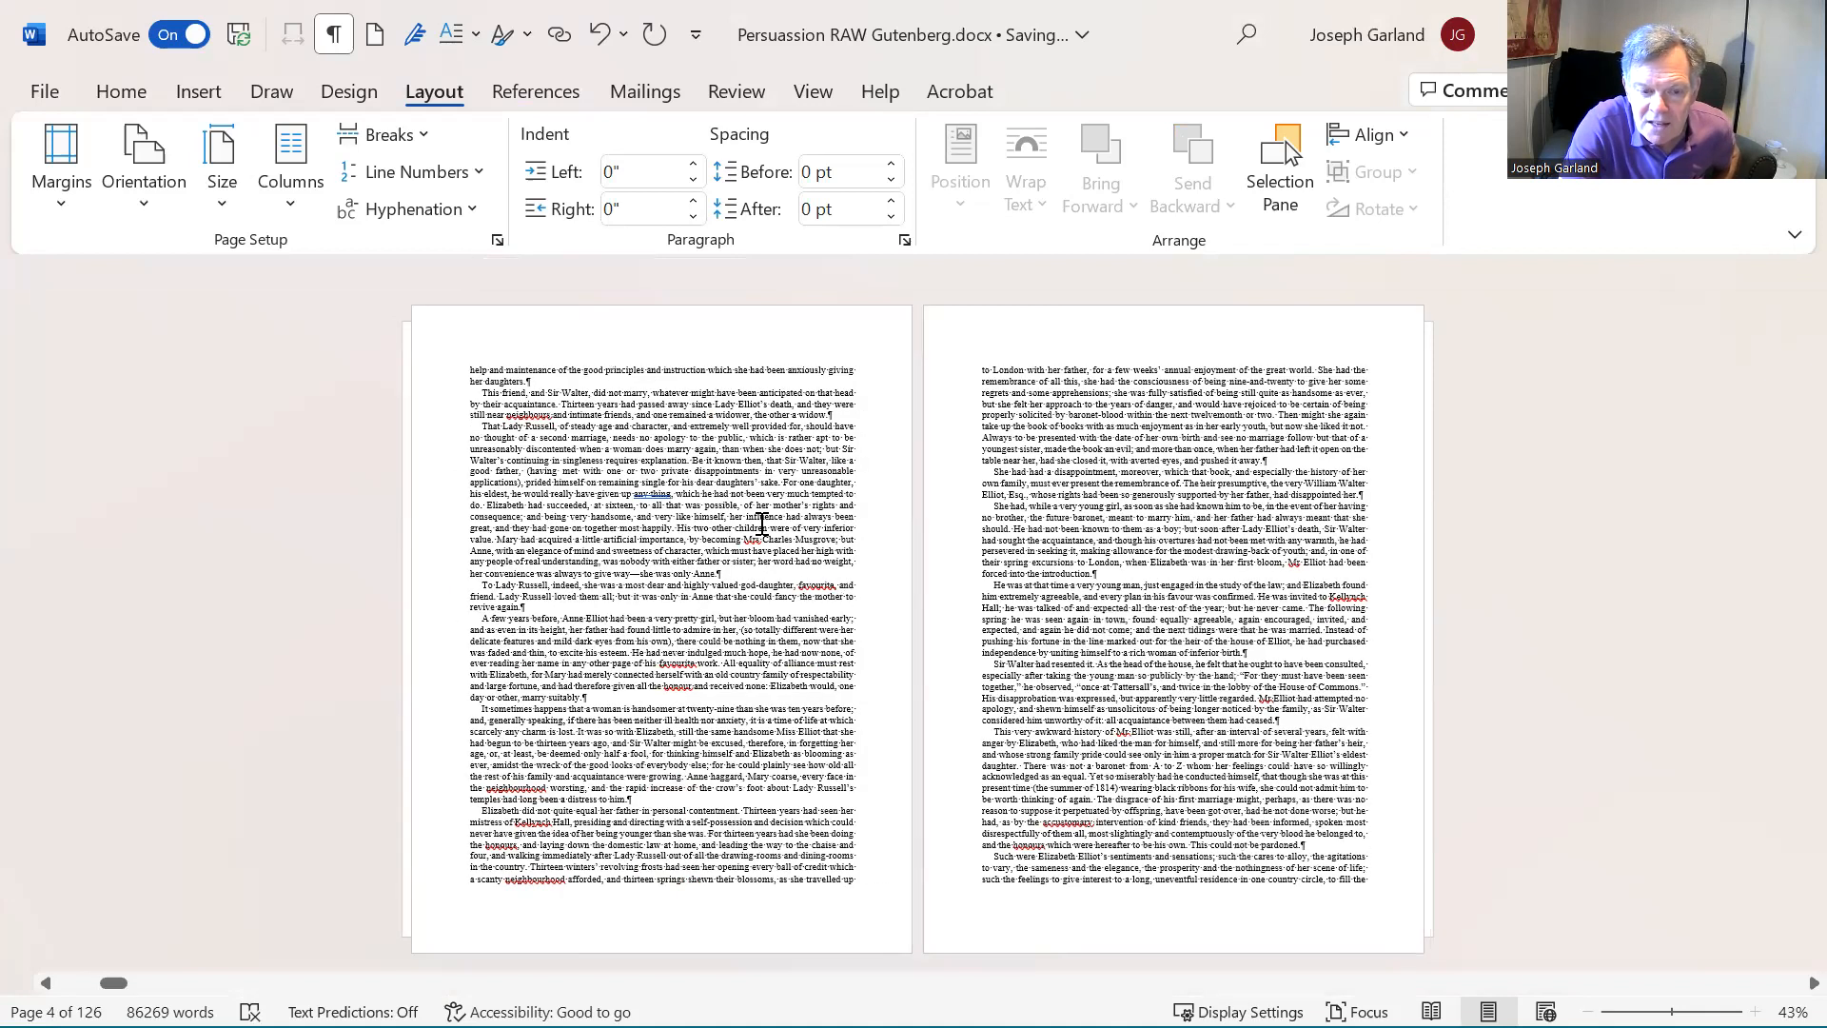
scroll(762, 525, "up", 1)
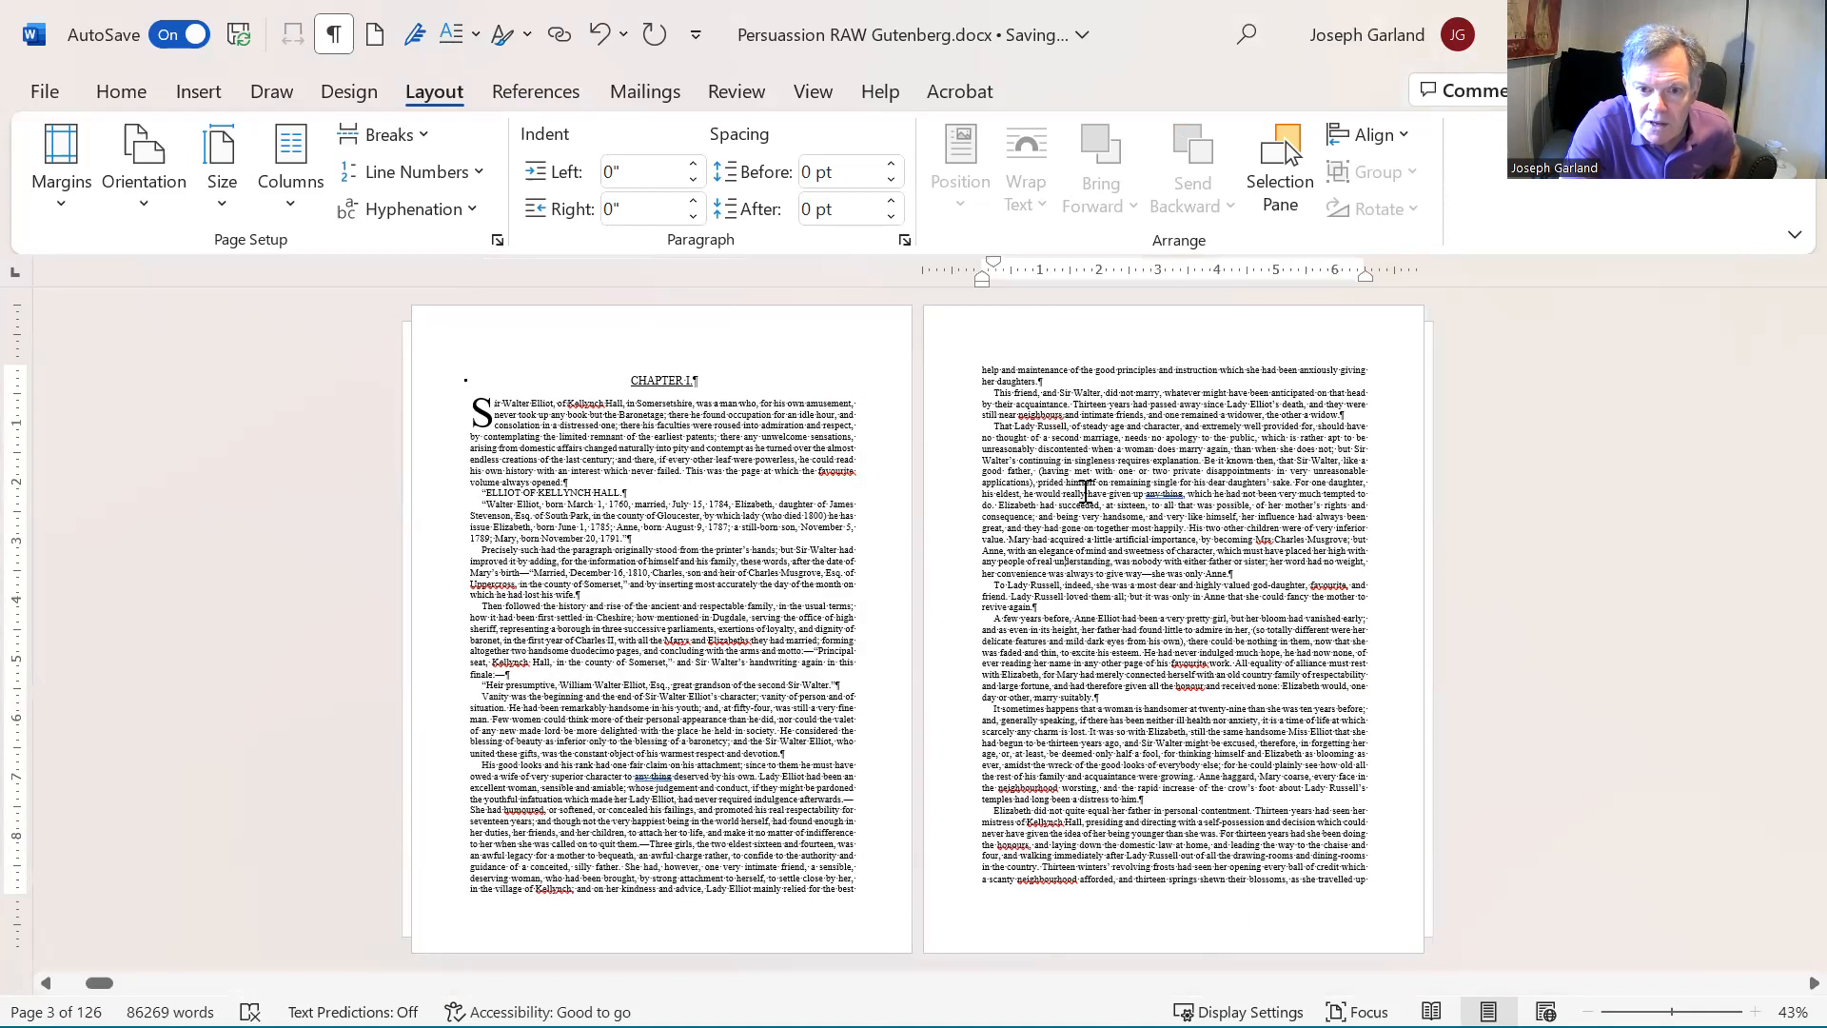
double_click(1131, 335)
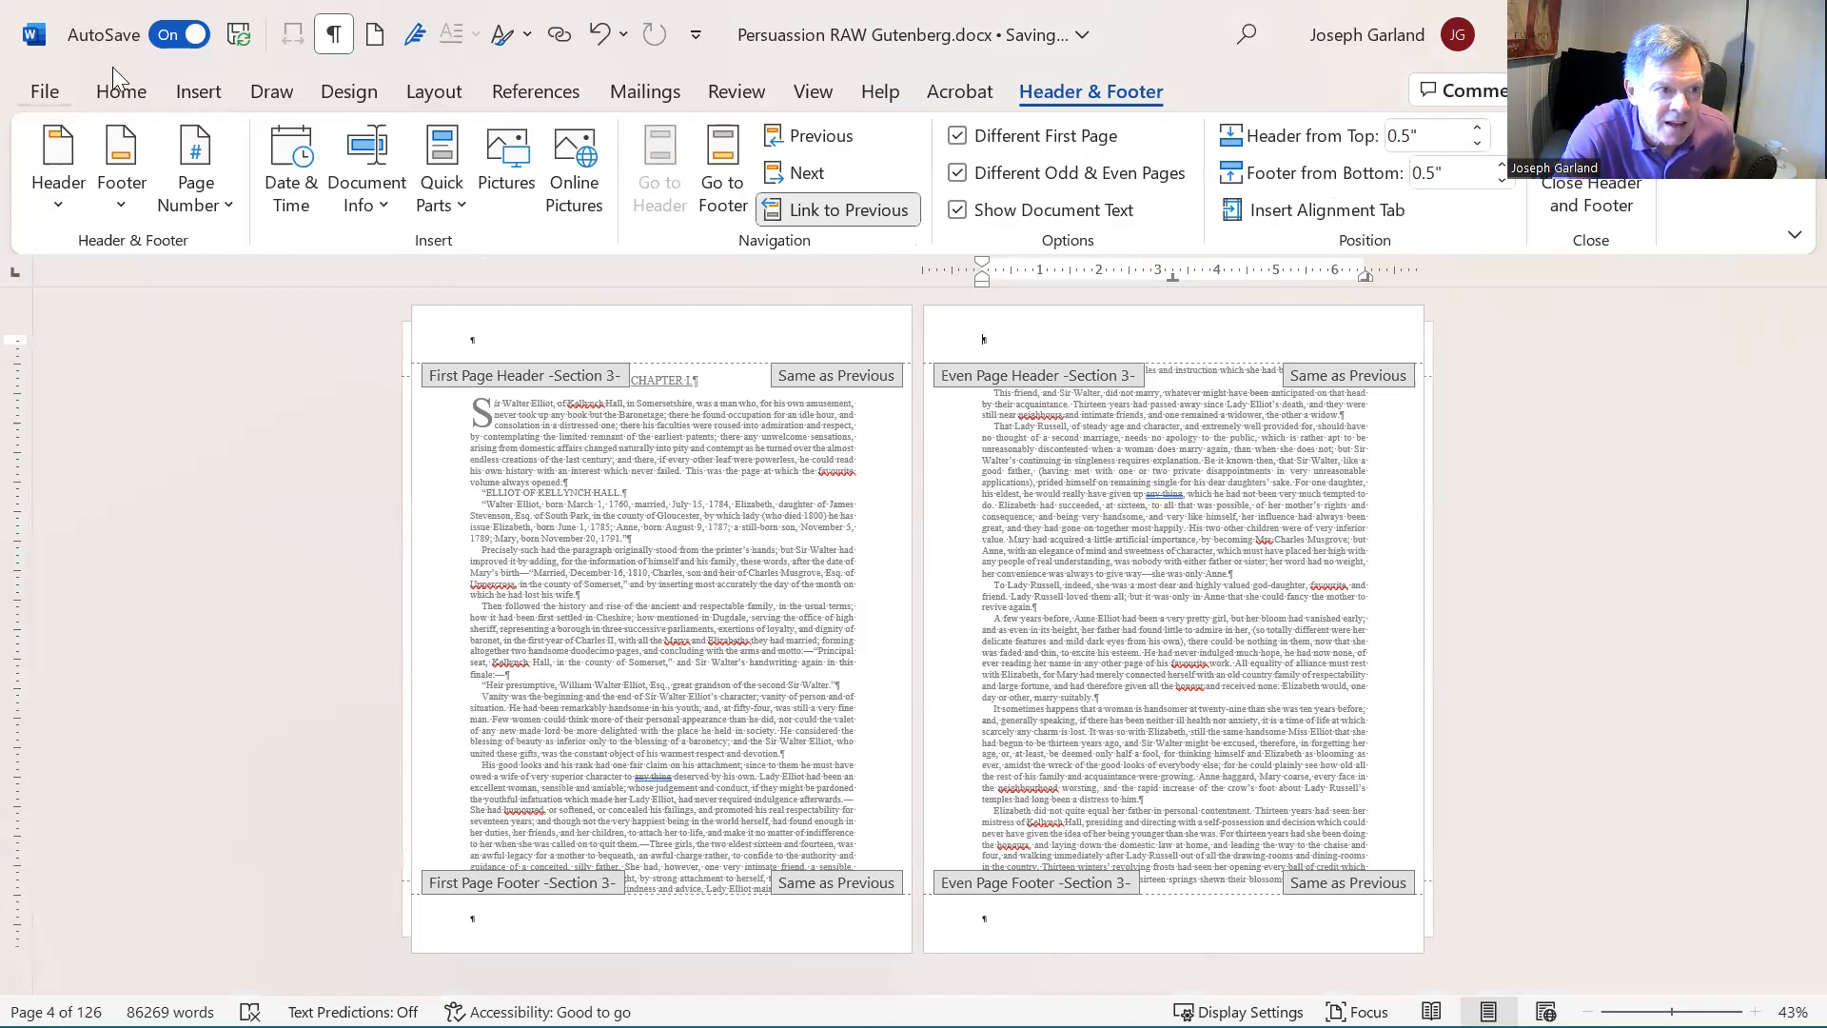
left_click(204, 216)
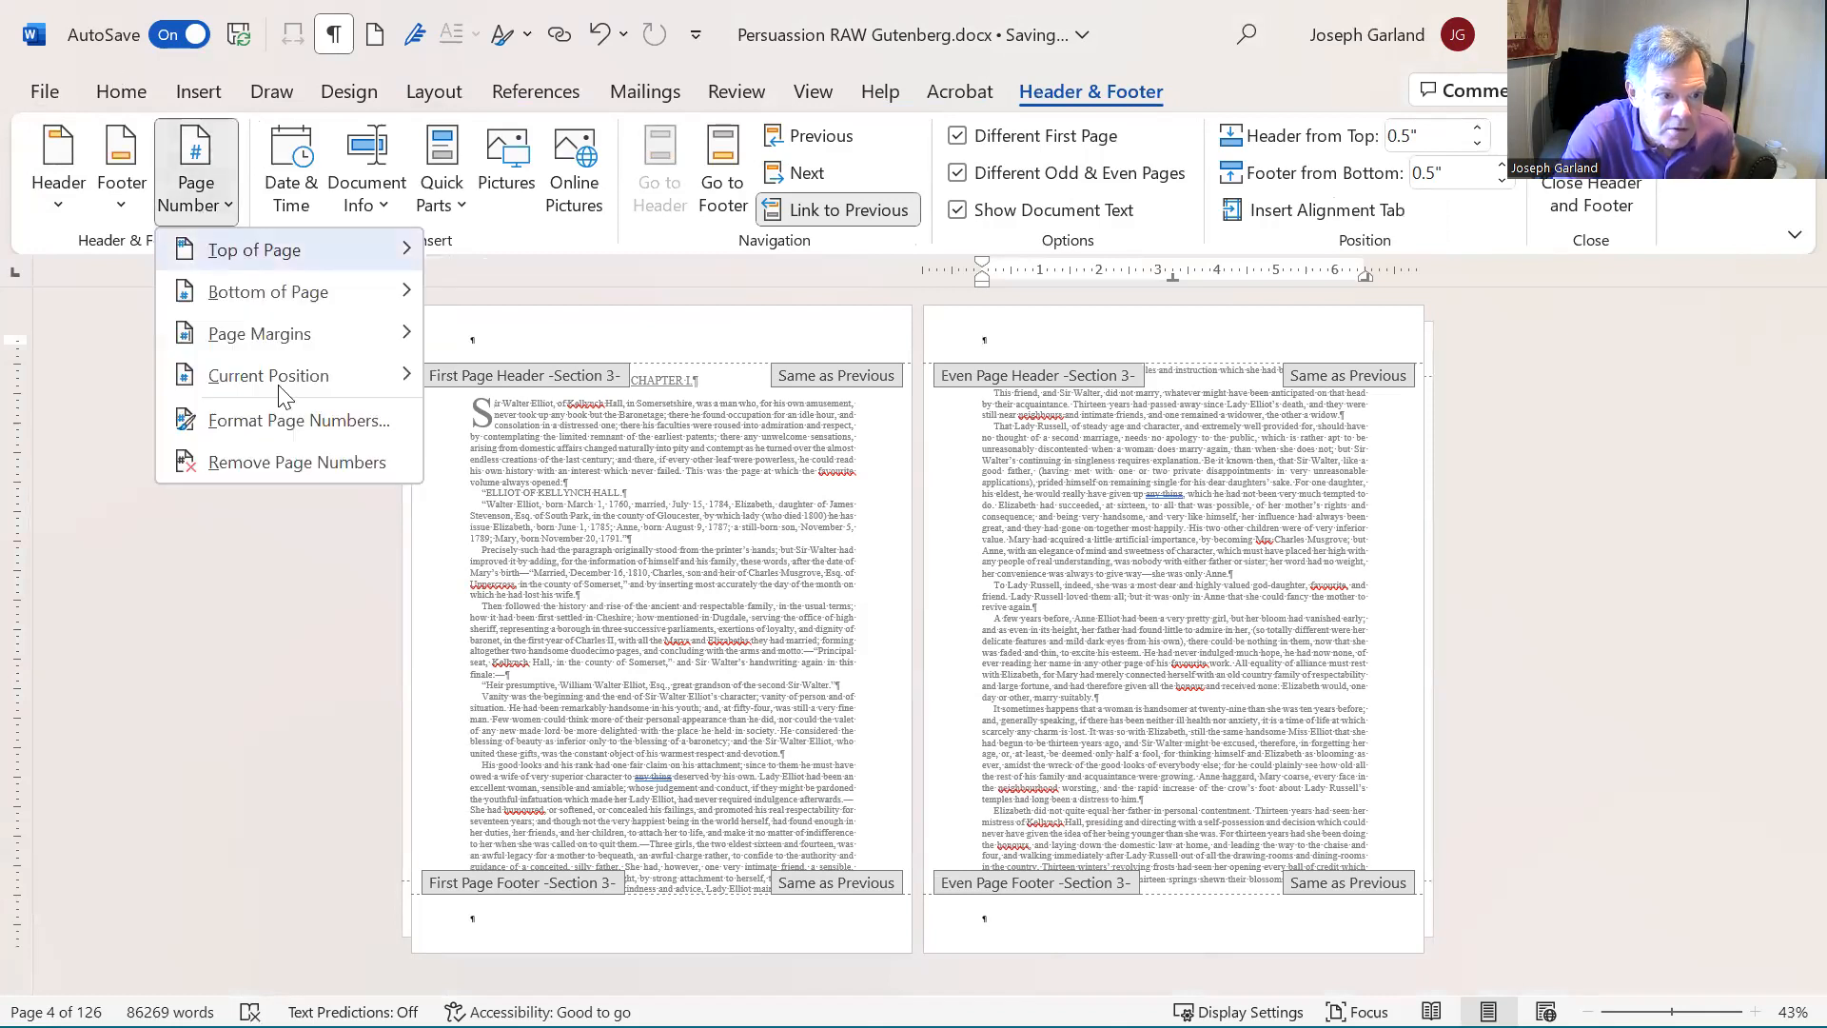
mouse_move(284, 385)
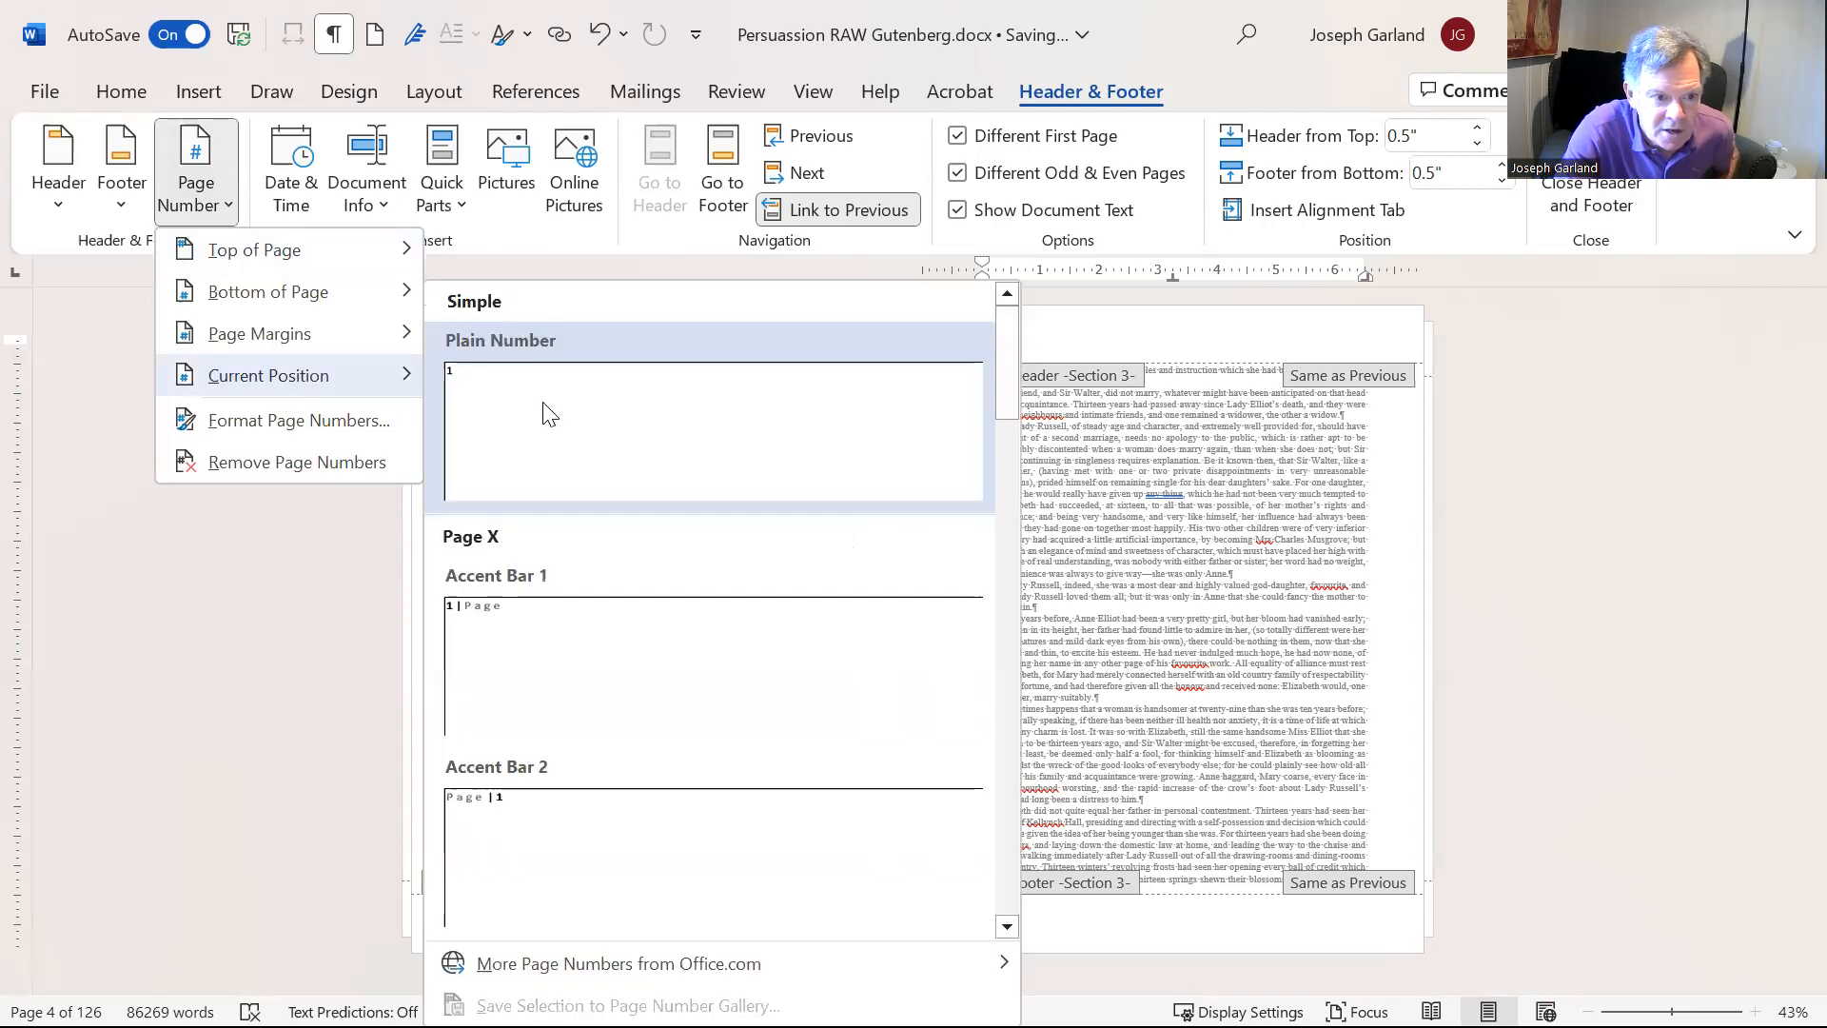
left_click(1391, 709)
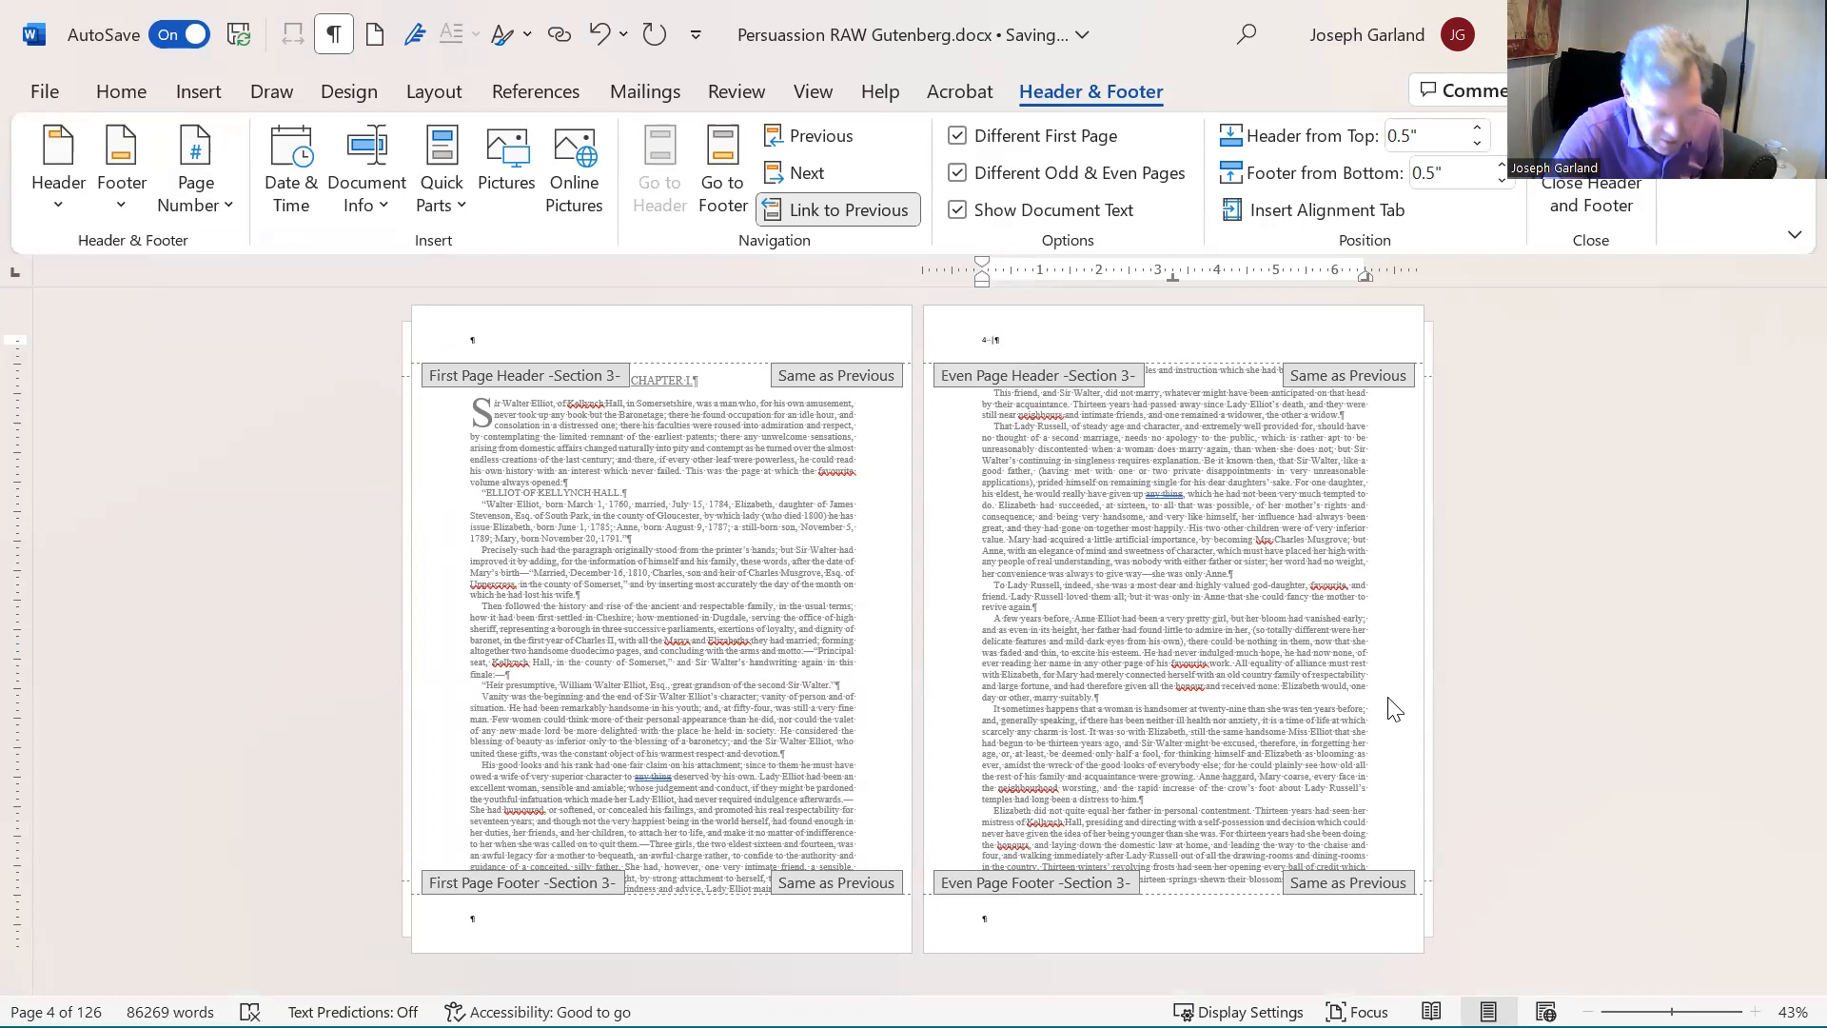
key("Tab")
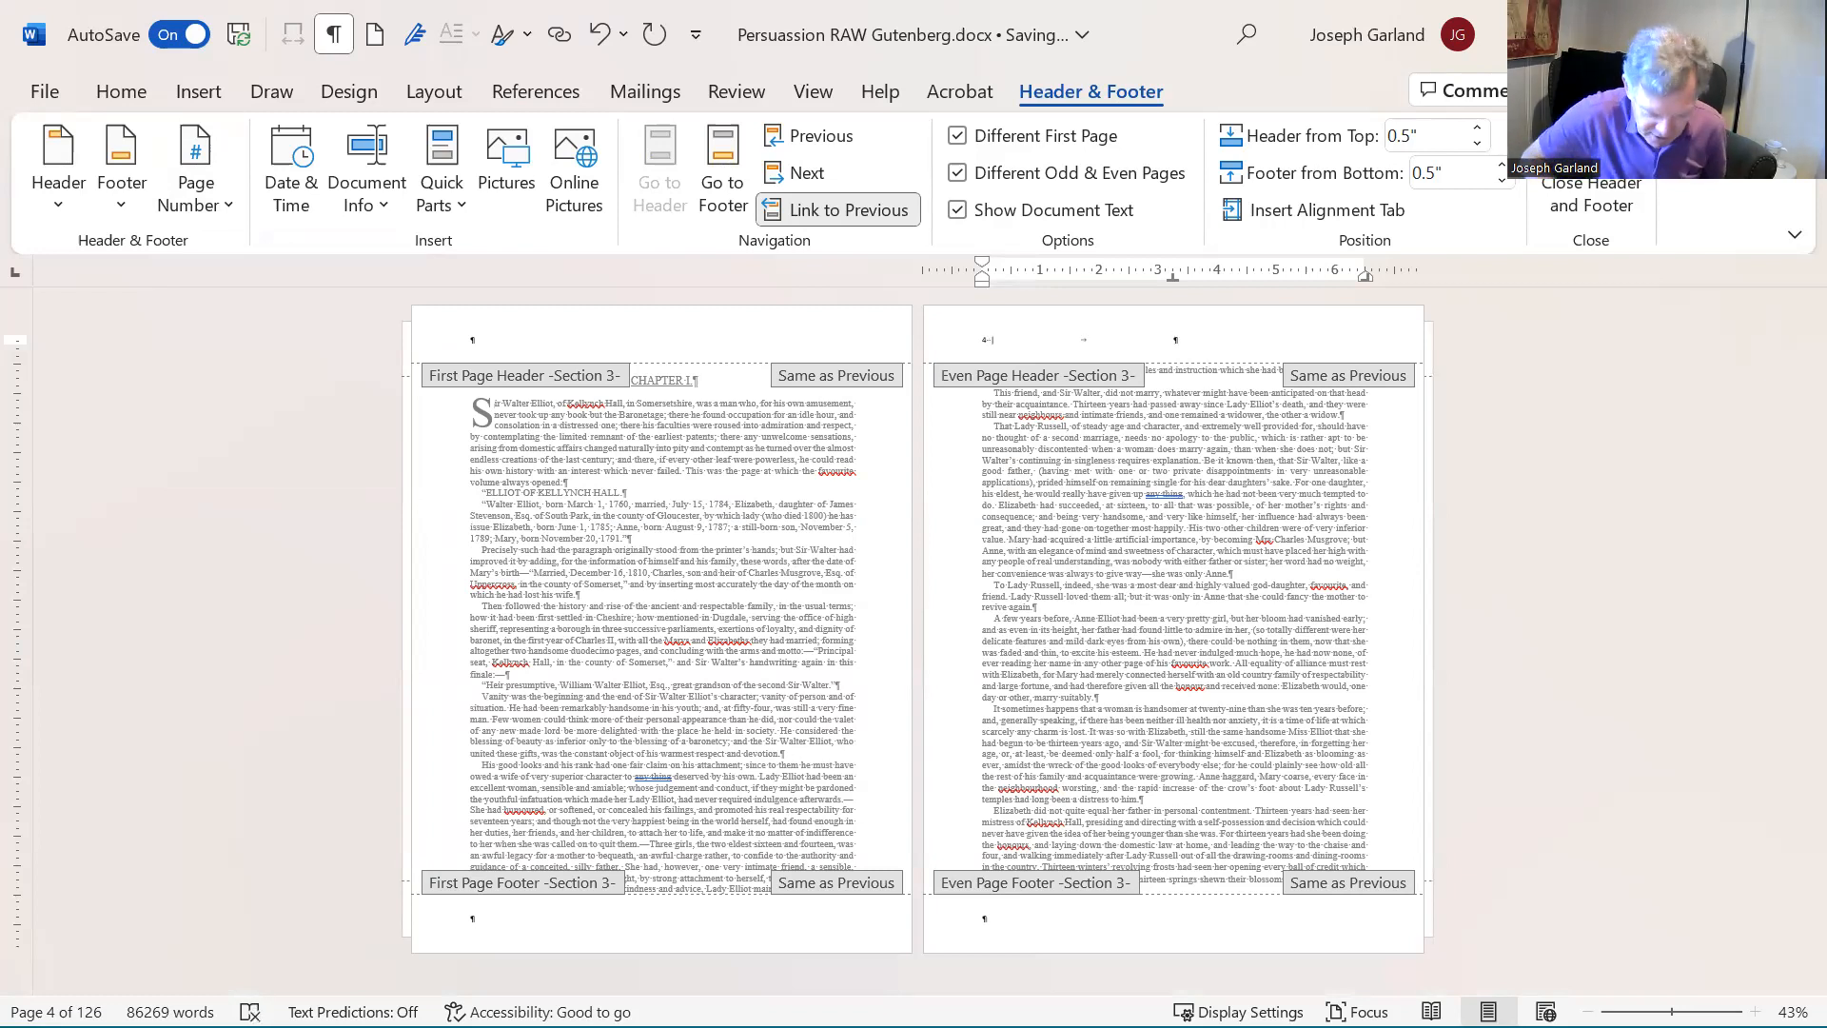
type("JANE")
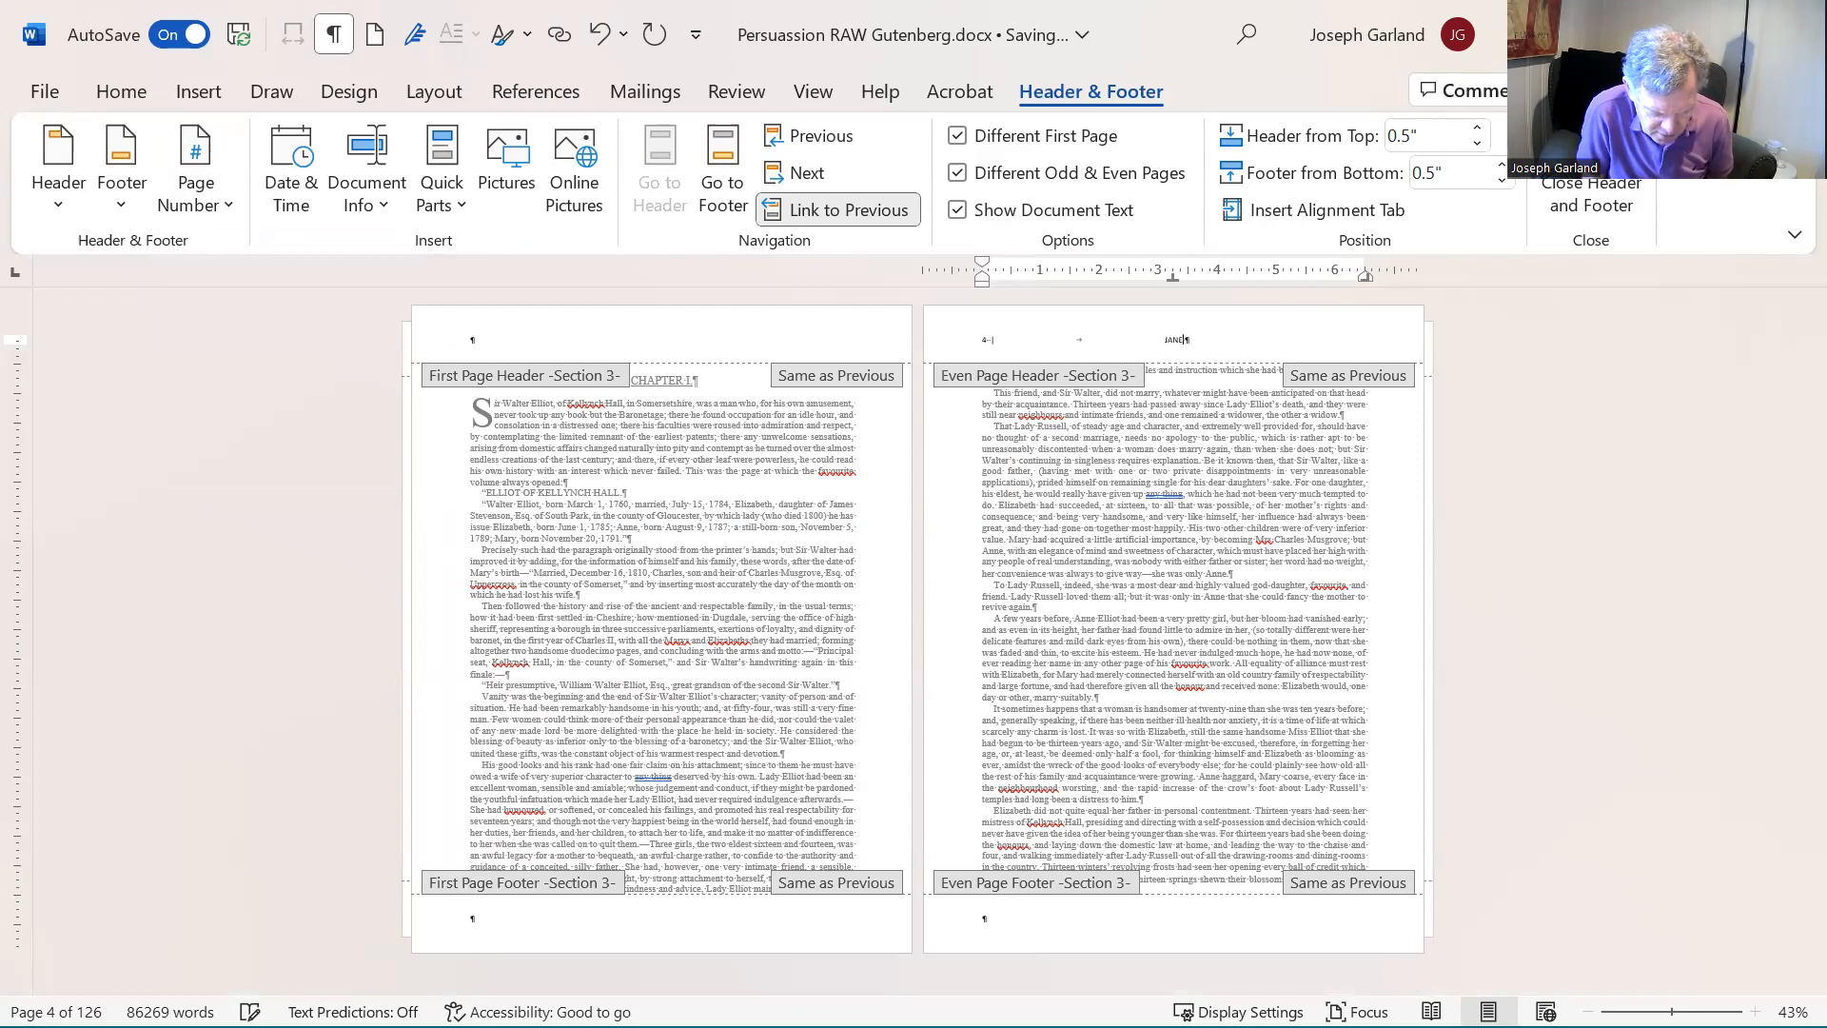
type(" AUSTEN")
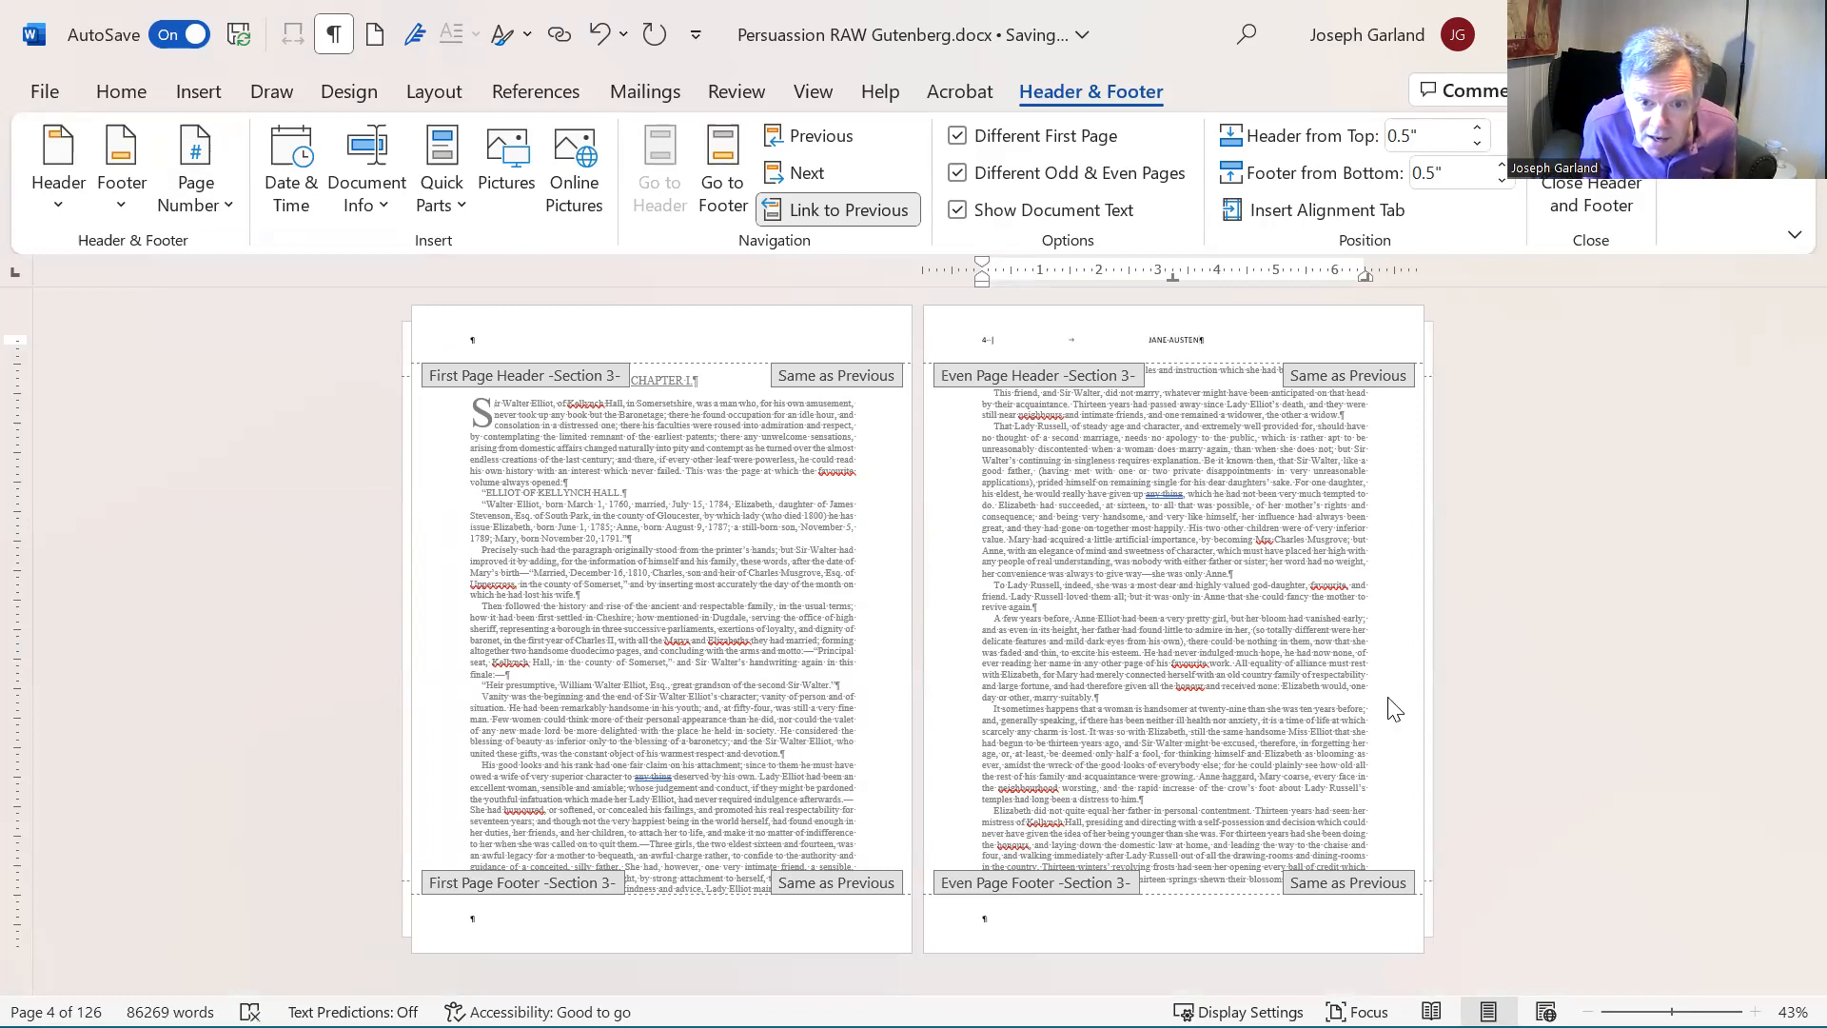
- Format the entire even page header in Times New Roman at 12 pt and return to the body text
key("ctrl+a")
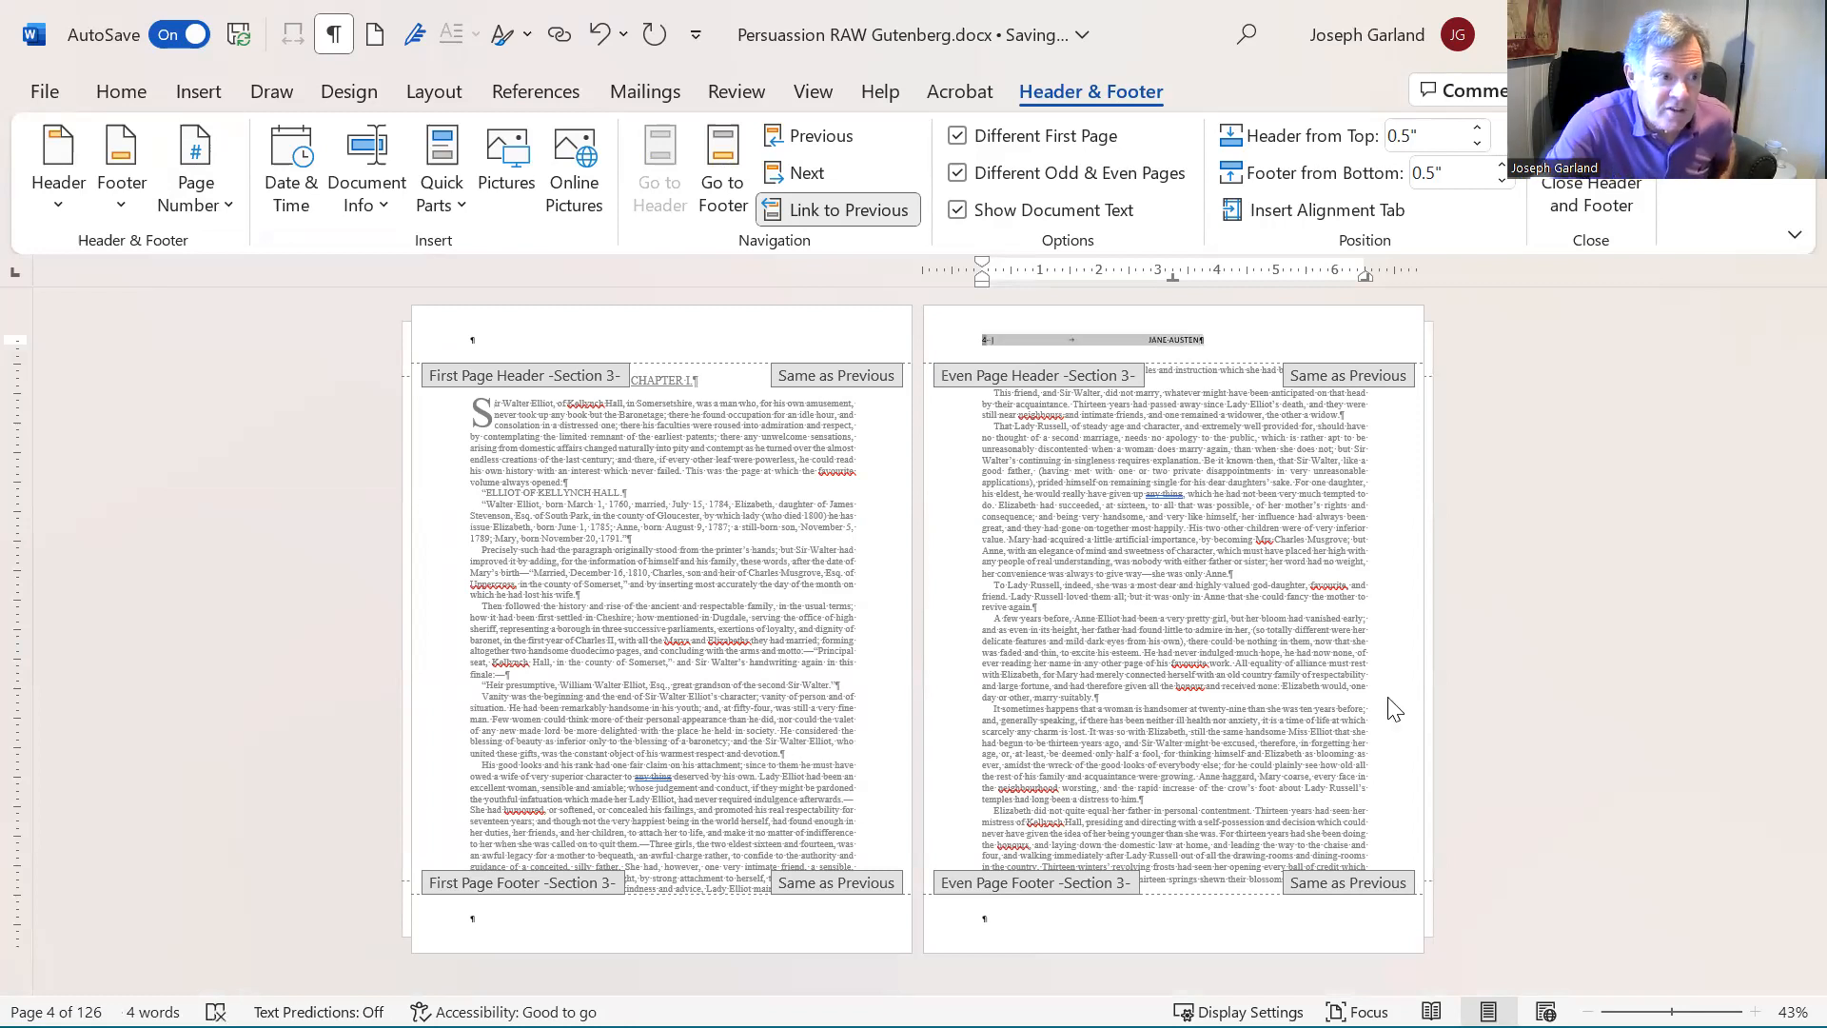
left_click(129, 91)
left_click(313, 133)
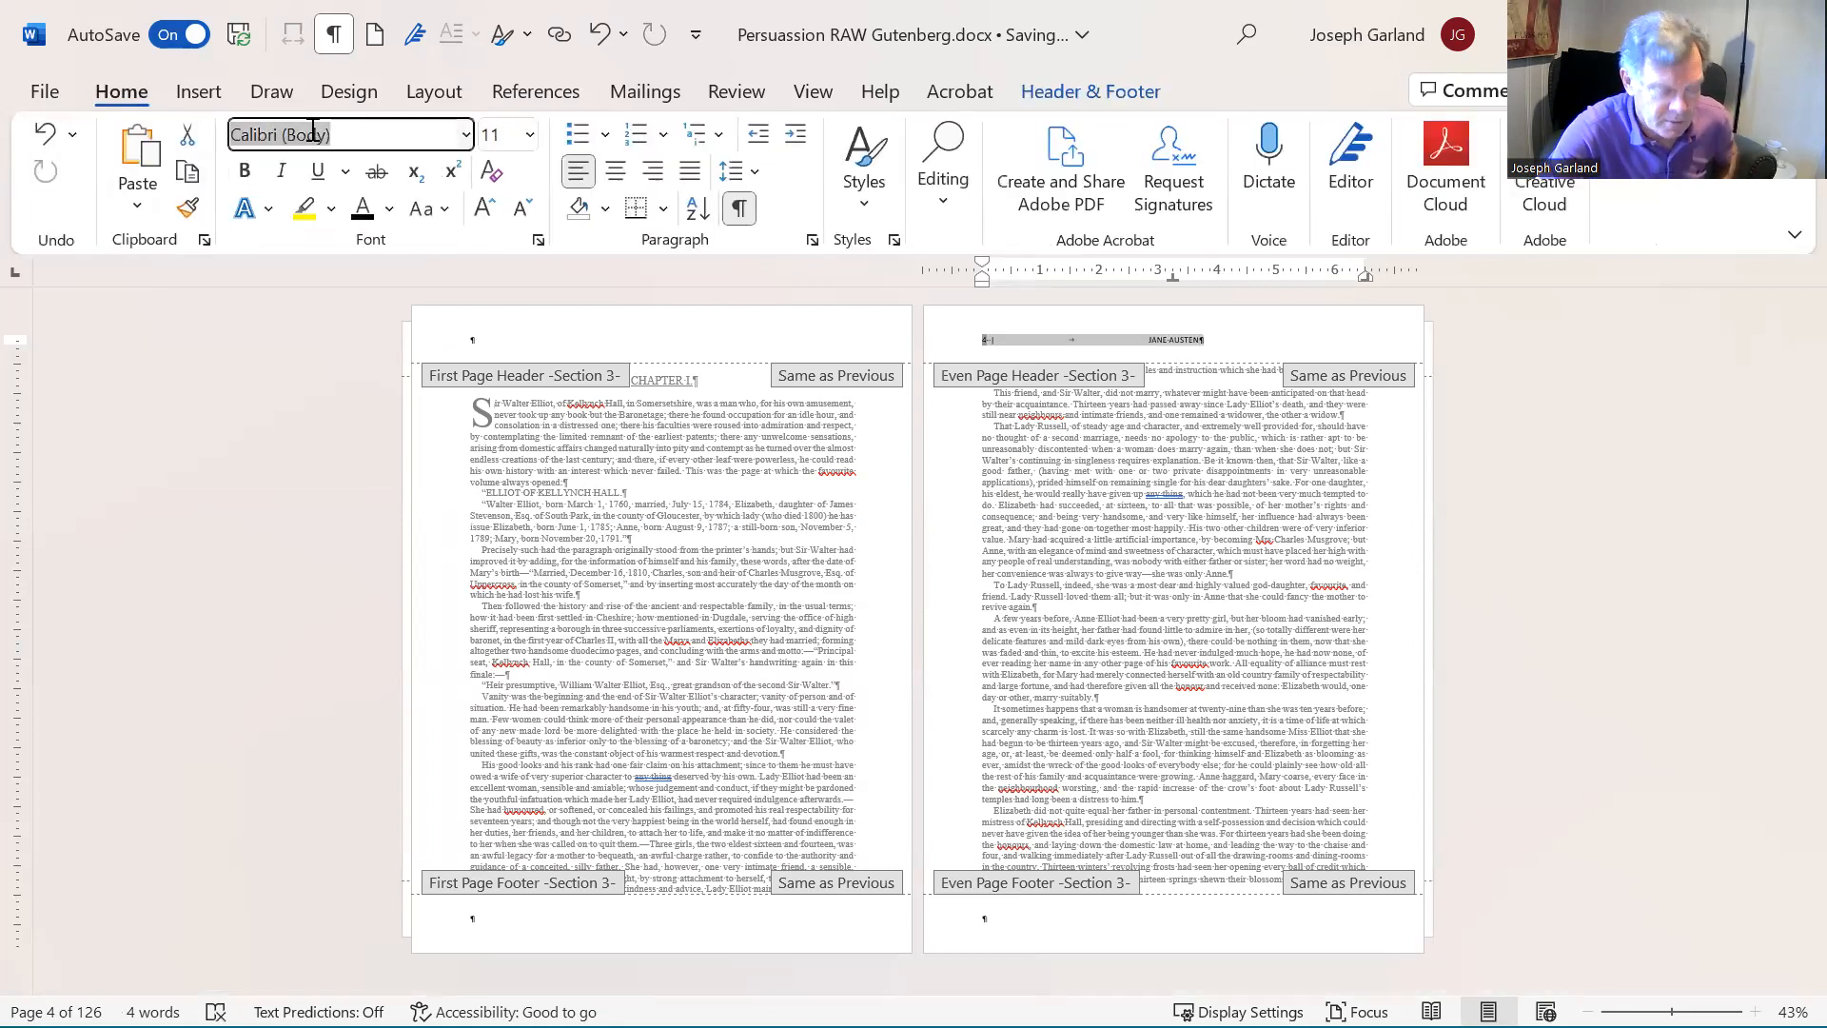
type("Times New Roman")
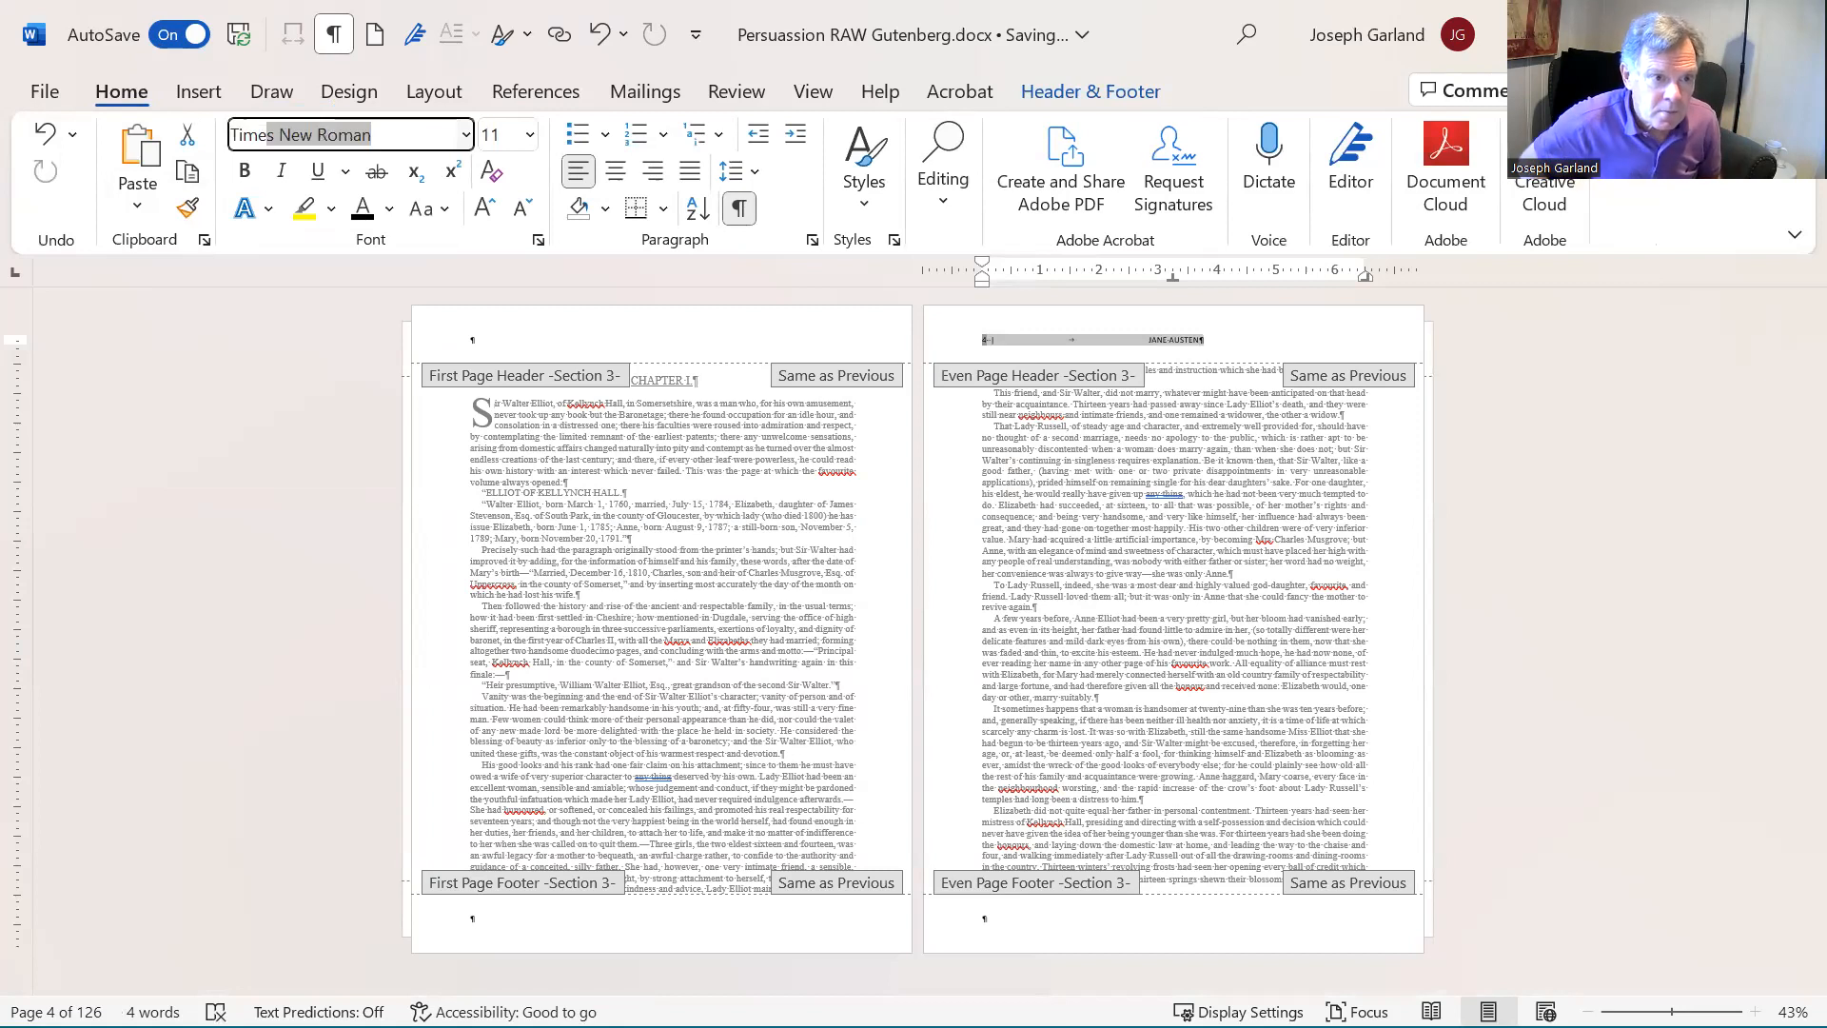
key("Tab")
type("12")
key("Return")
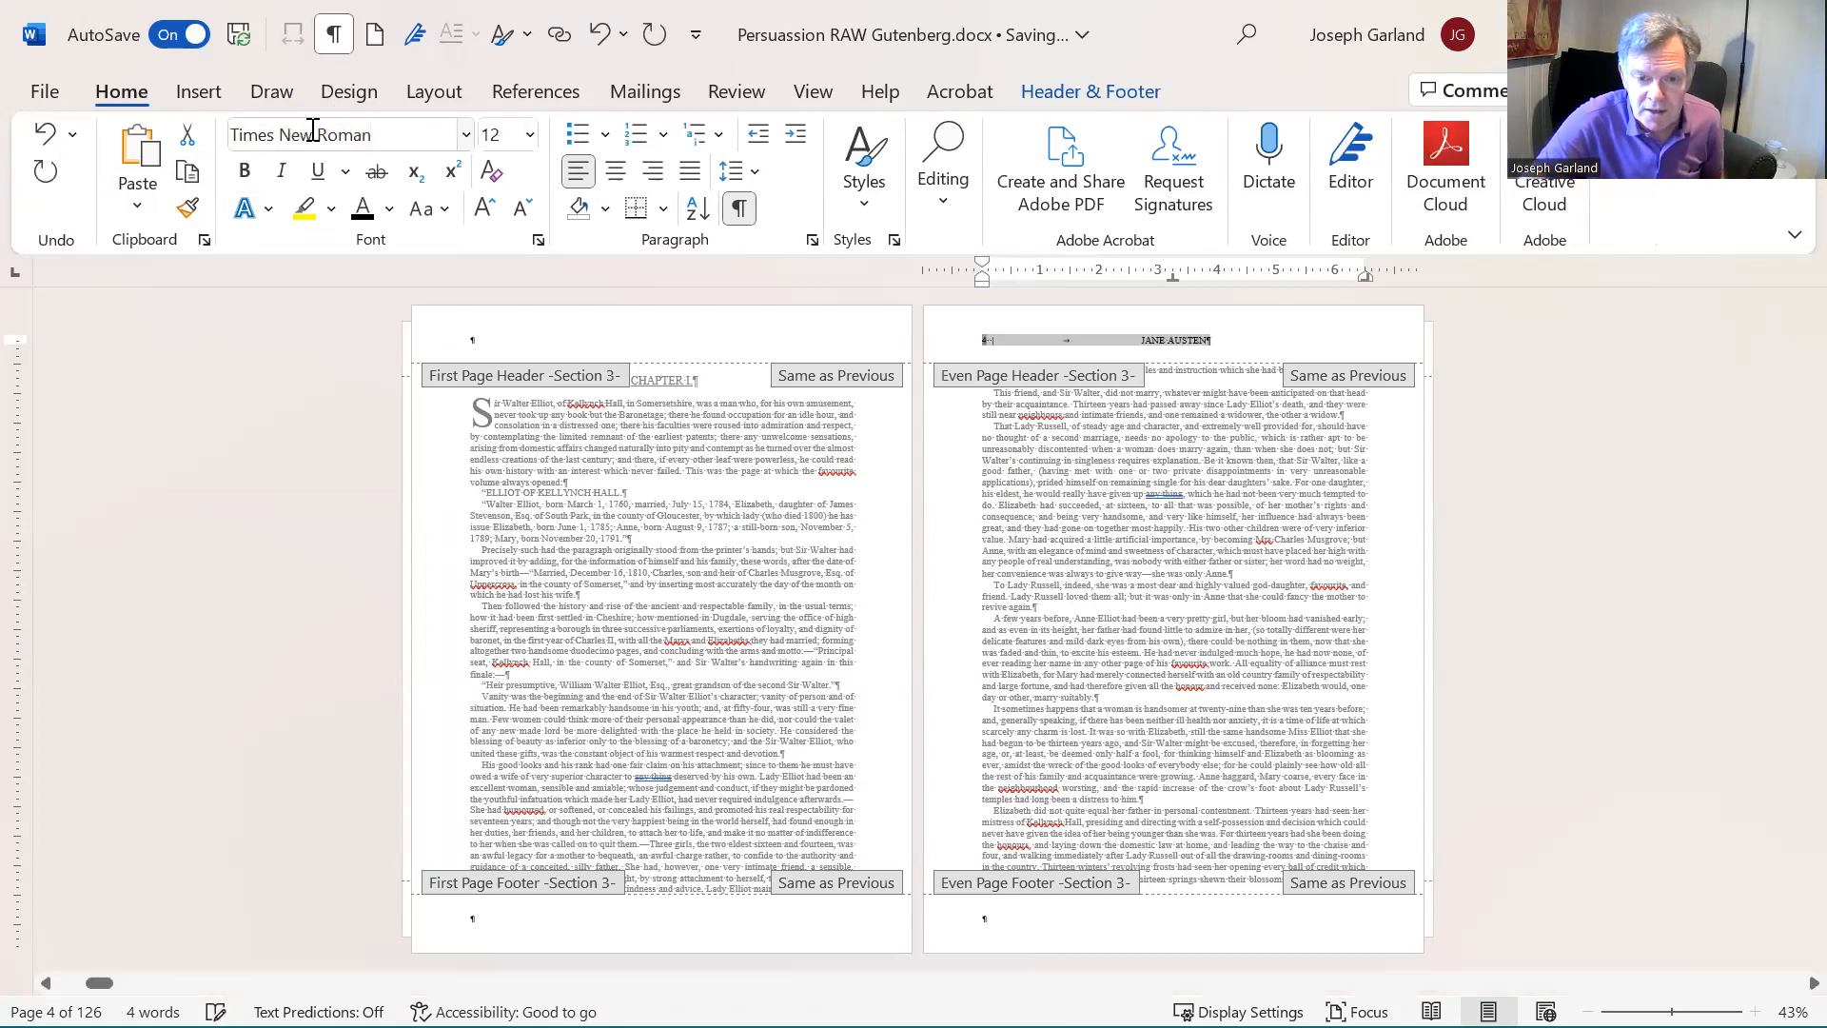
double_click(1109, 455)
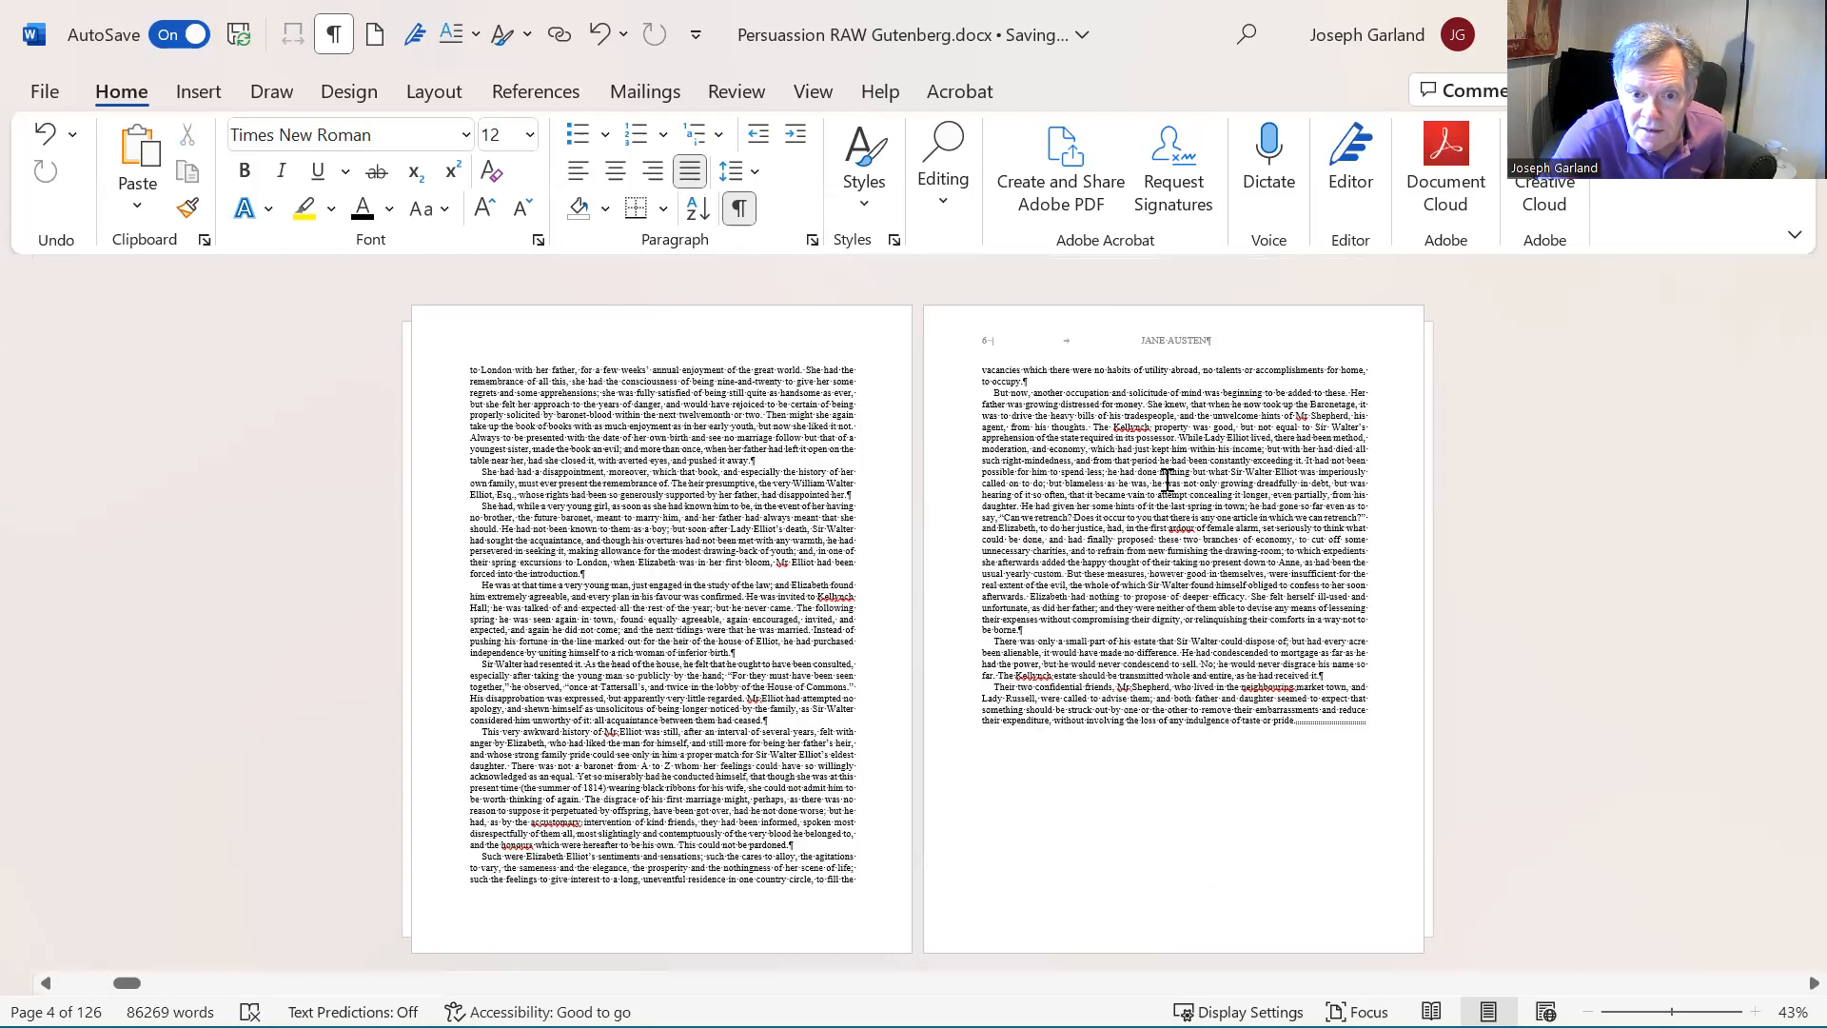
- Add the centred title PERSUASION and a right-aligned vertical bar with a plain page number to the odd page header of Chapter I
scroll(1166, 479, "down", 1)
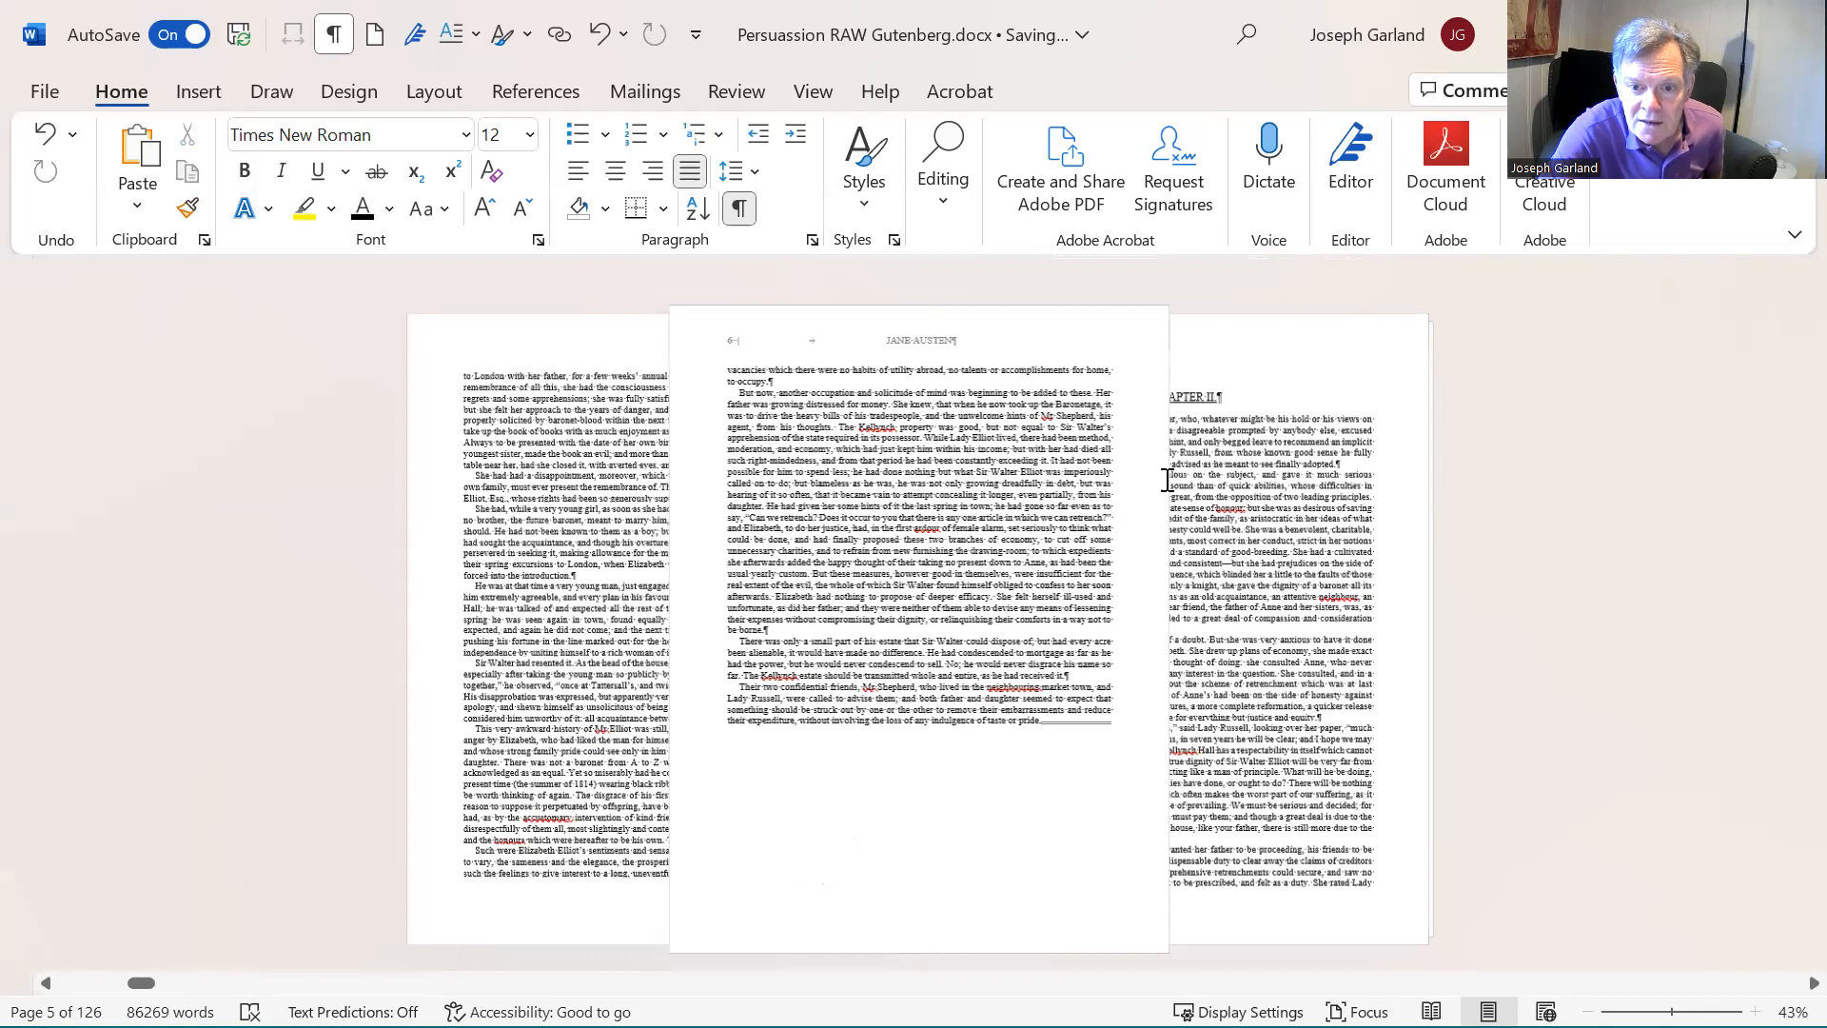
scroll(1185, 458, "up", 2)
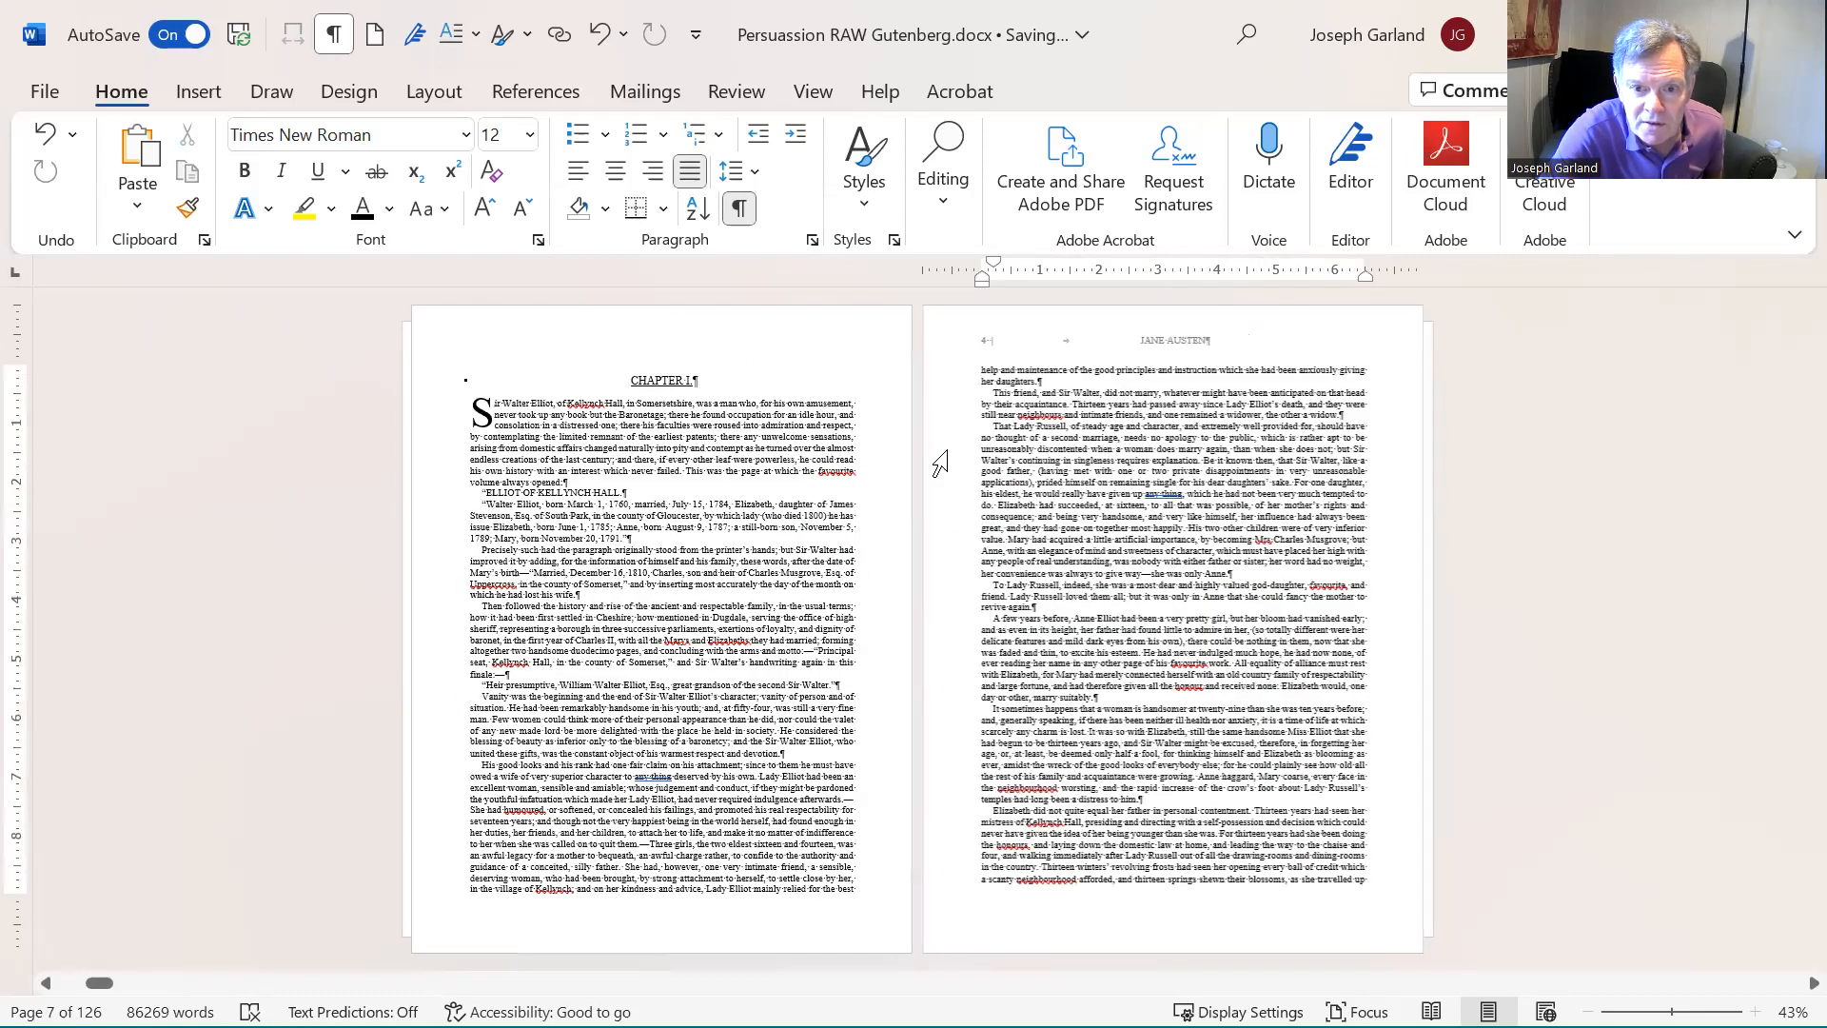
scroll(1071, 466, "down", 1)
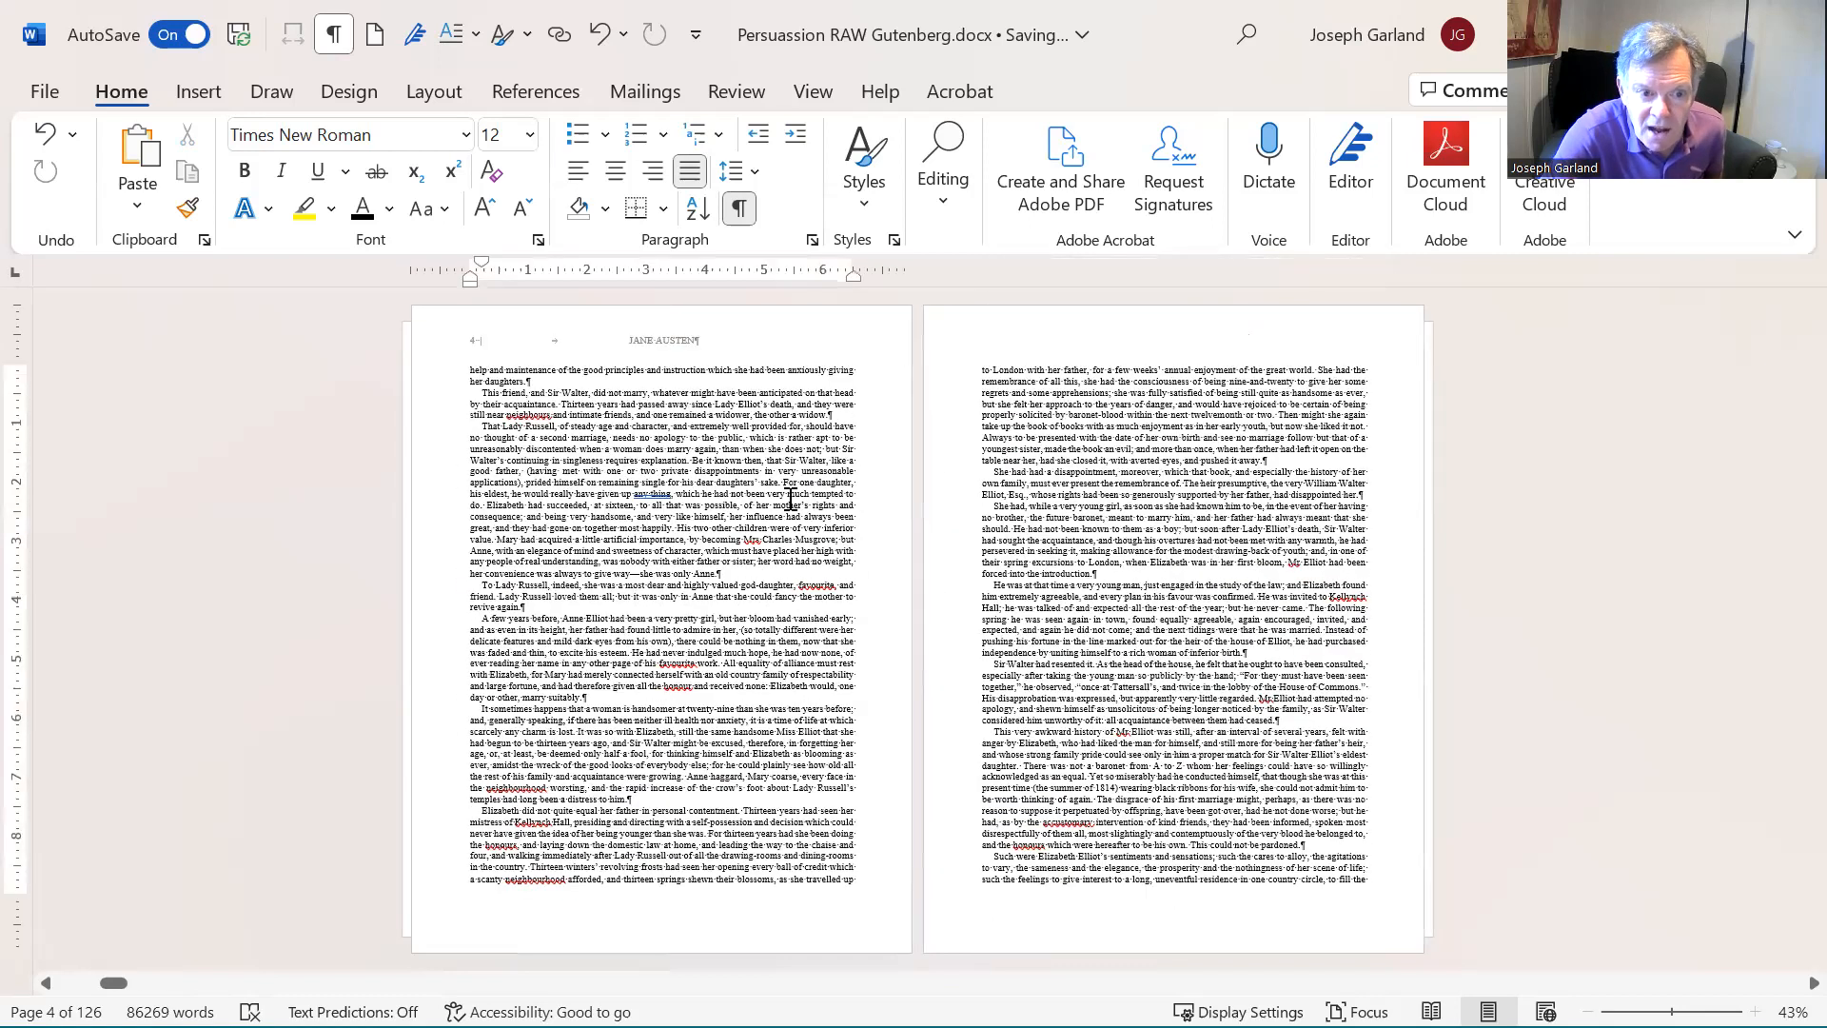
scroll(791, 499, "up", 1)
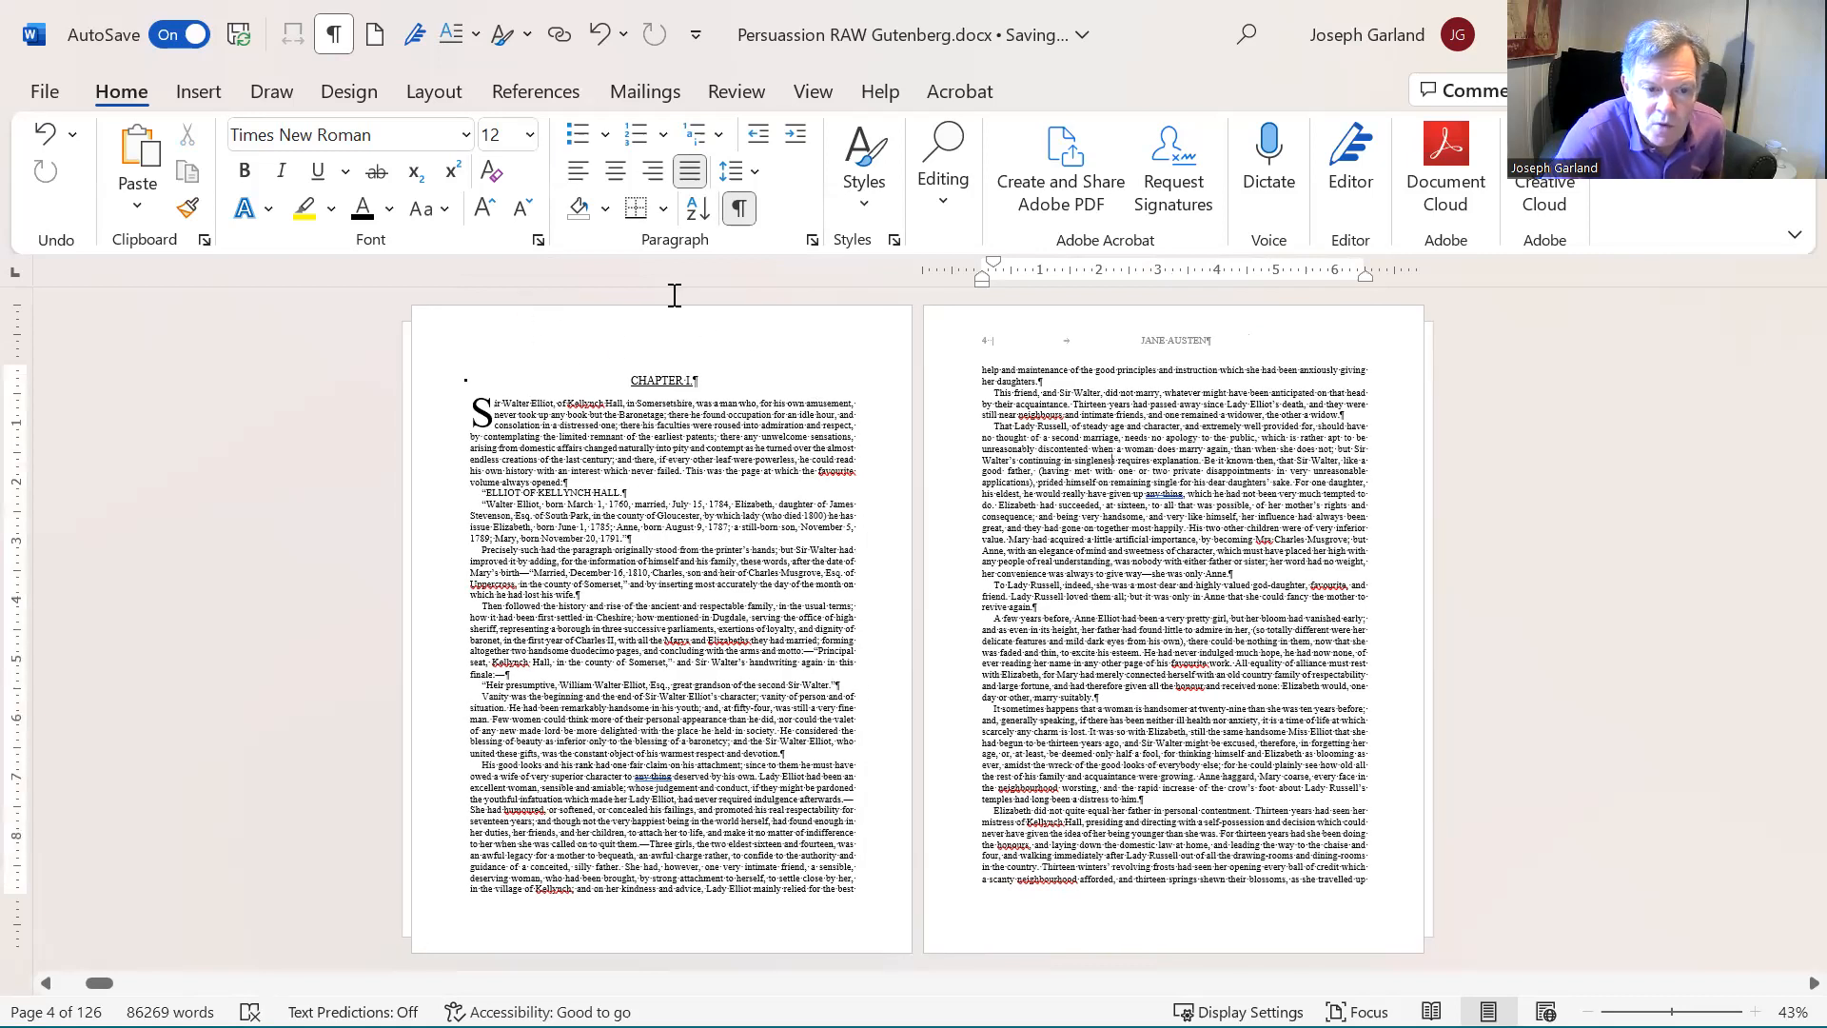
scroll(1262, 562, "down", 1)
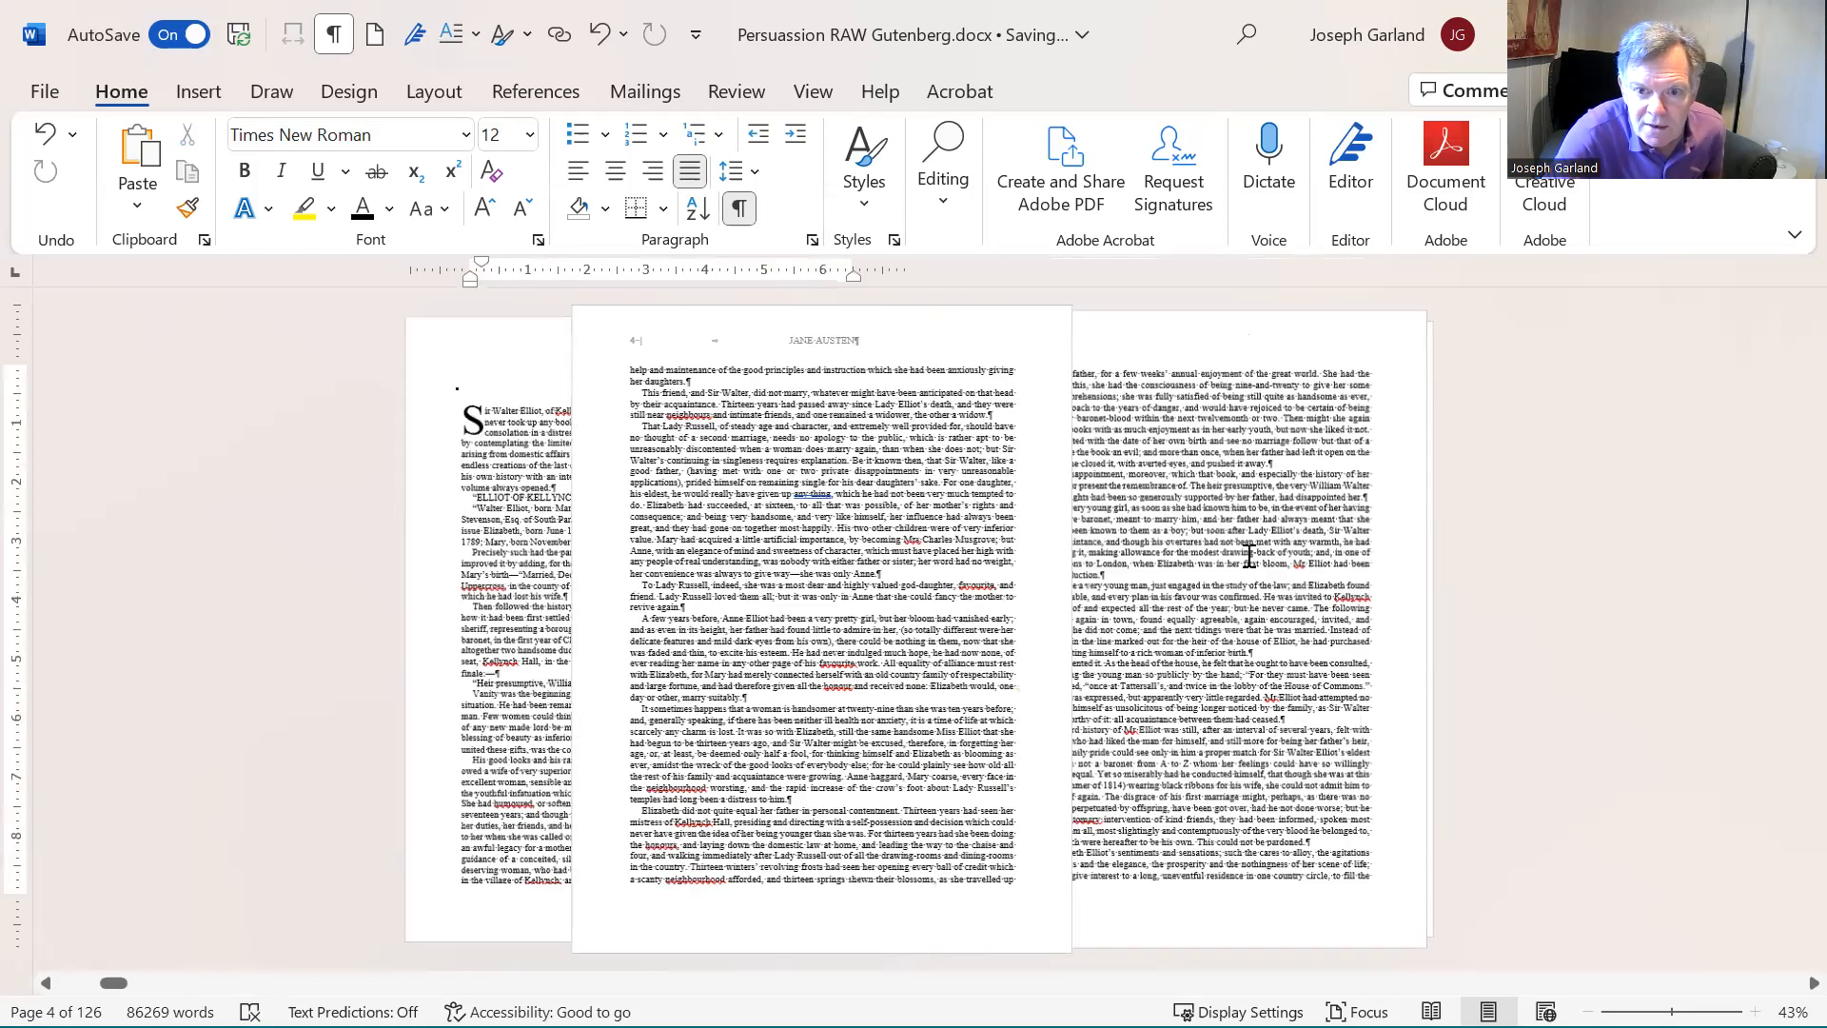
left_click(1125, 336)
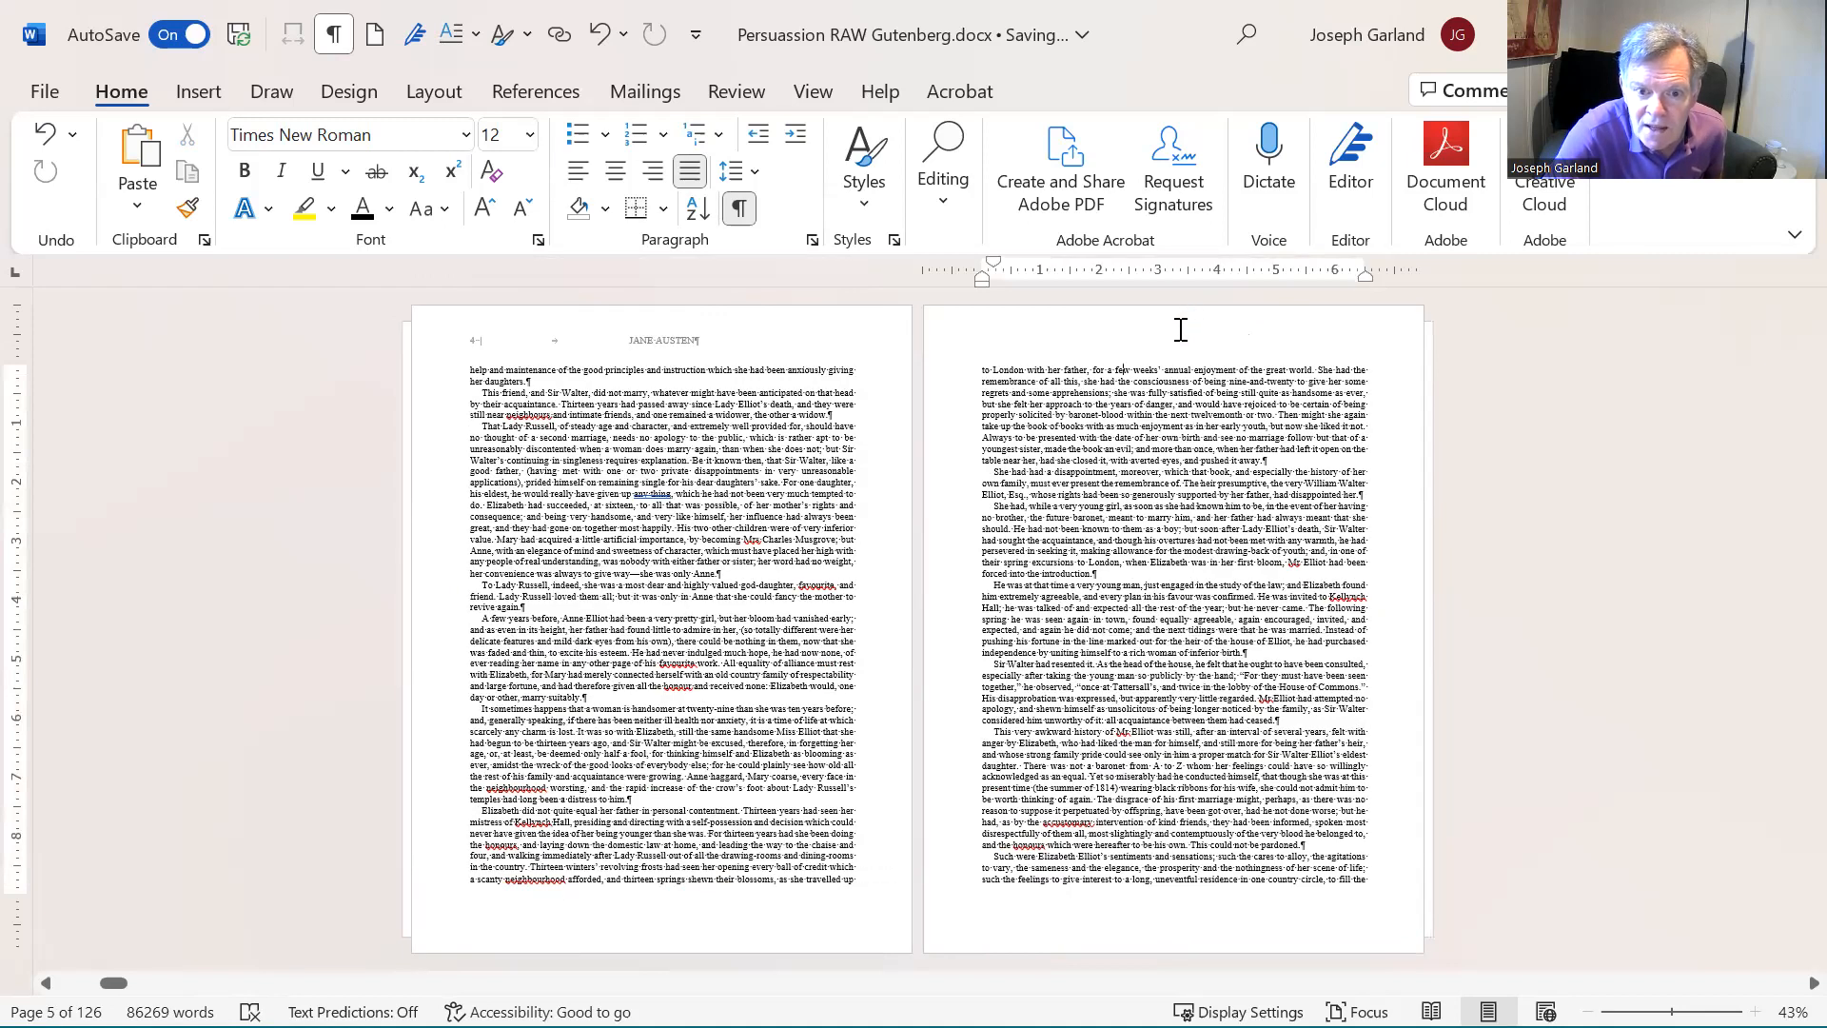
double_click(1180, 329)
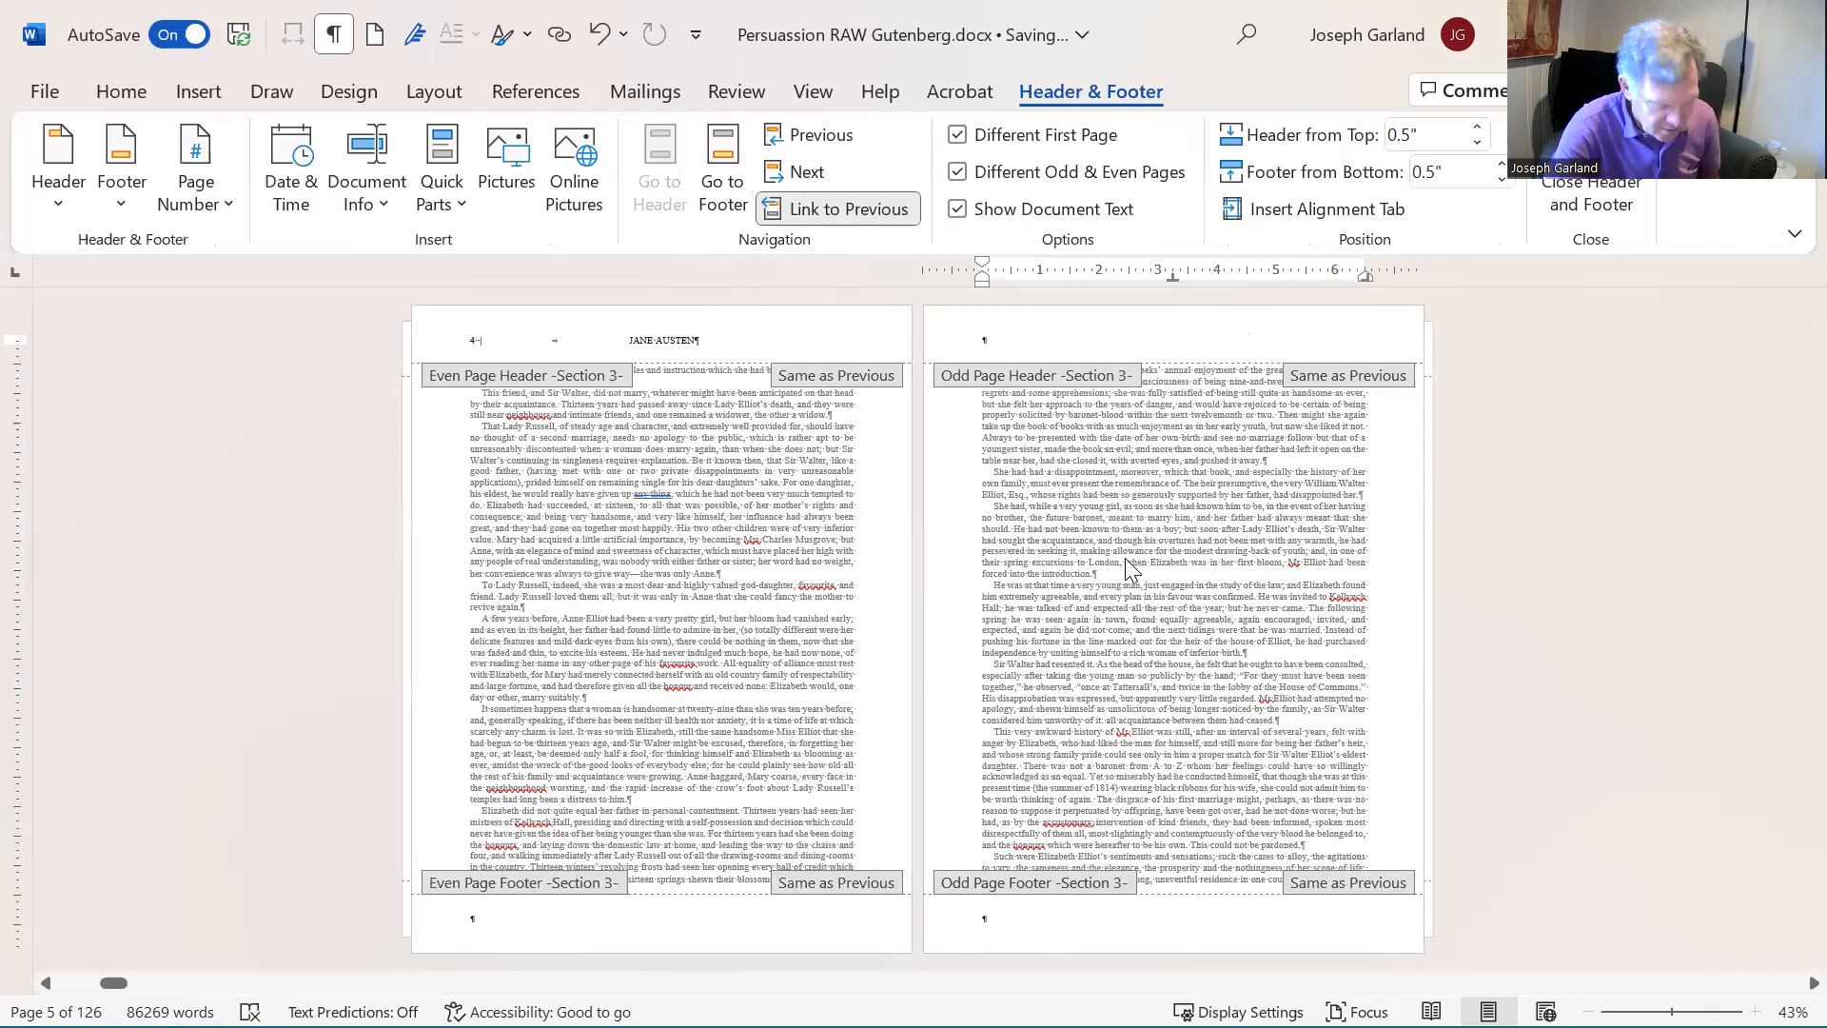
key("Tab")
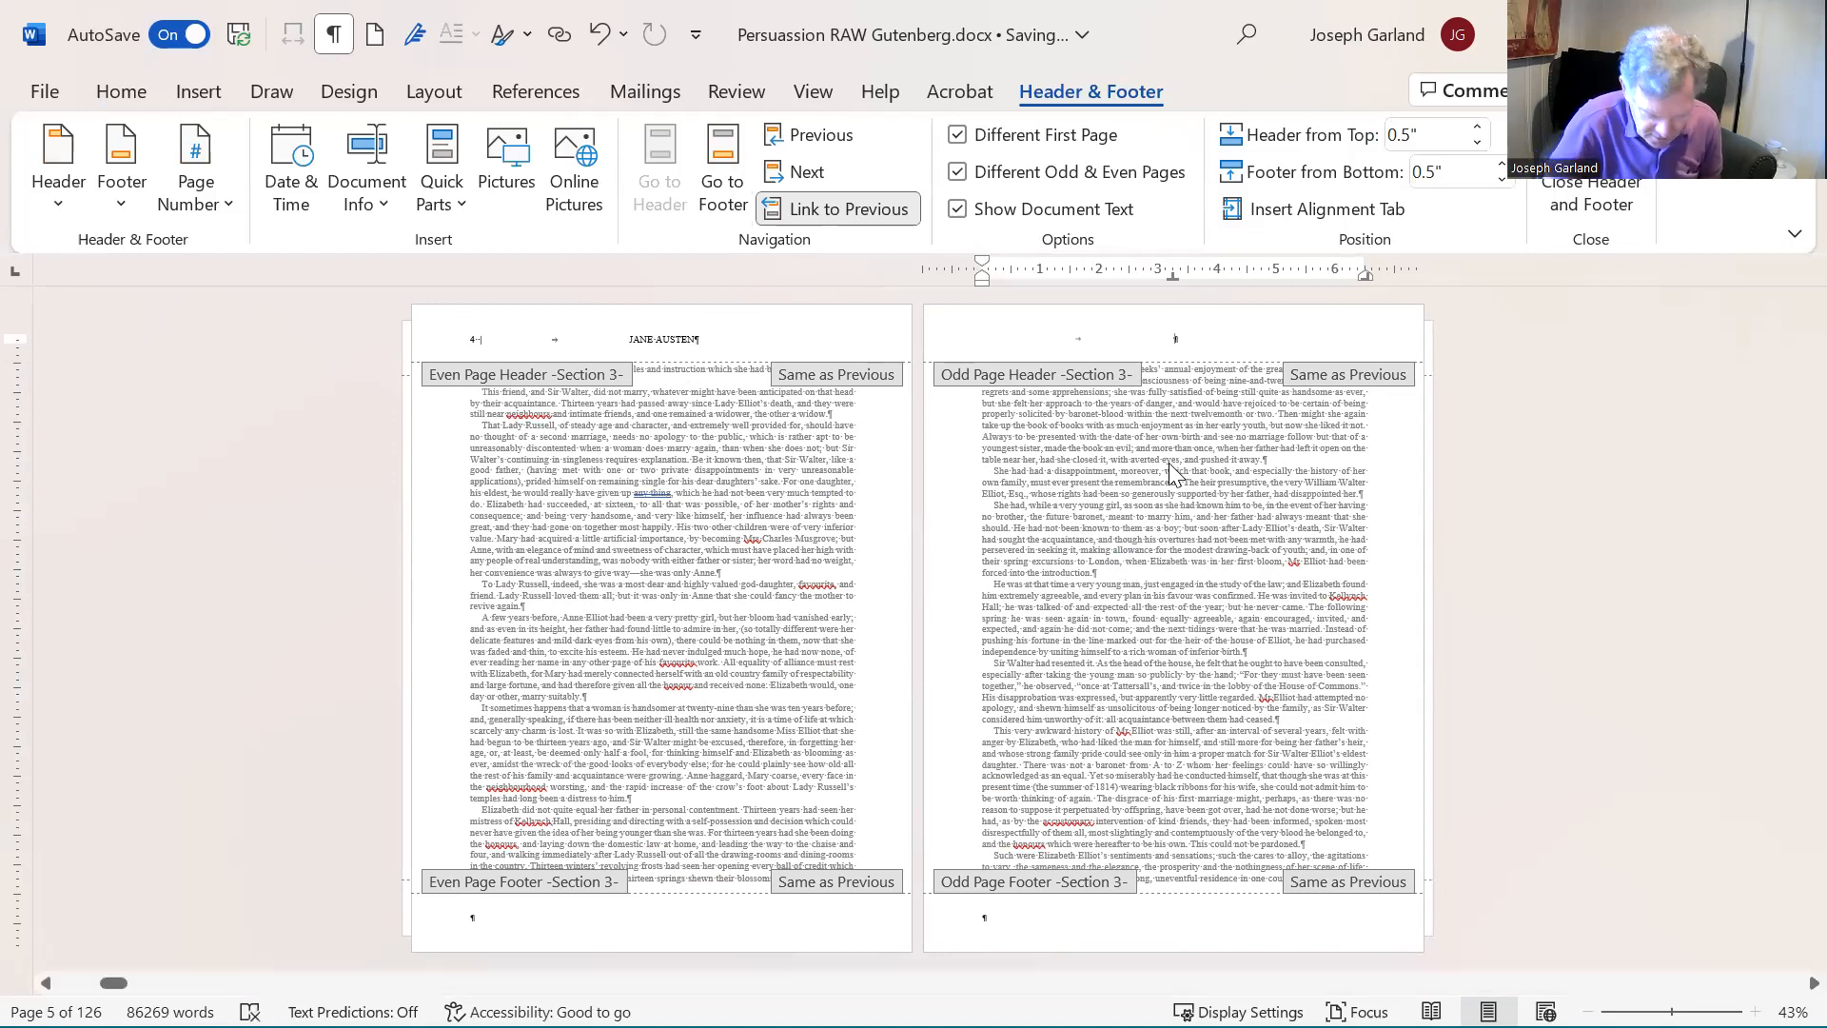
type("PERSUASION")
key("Tab")
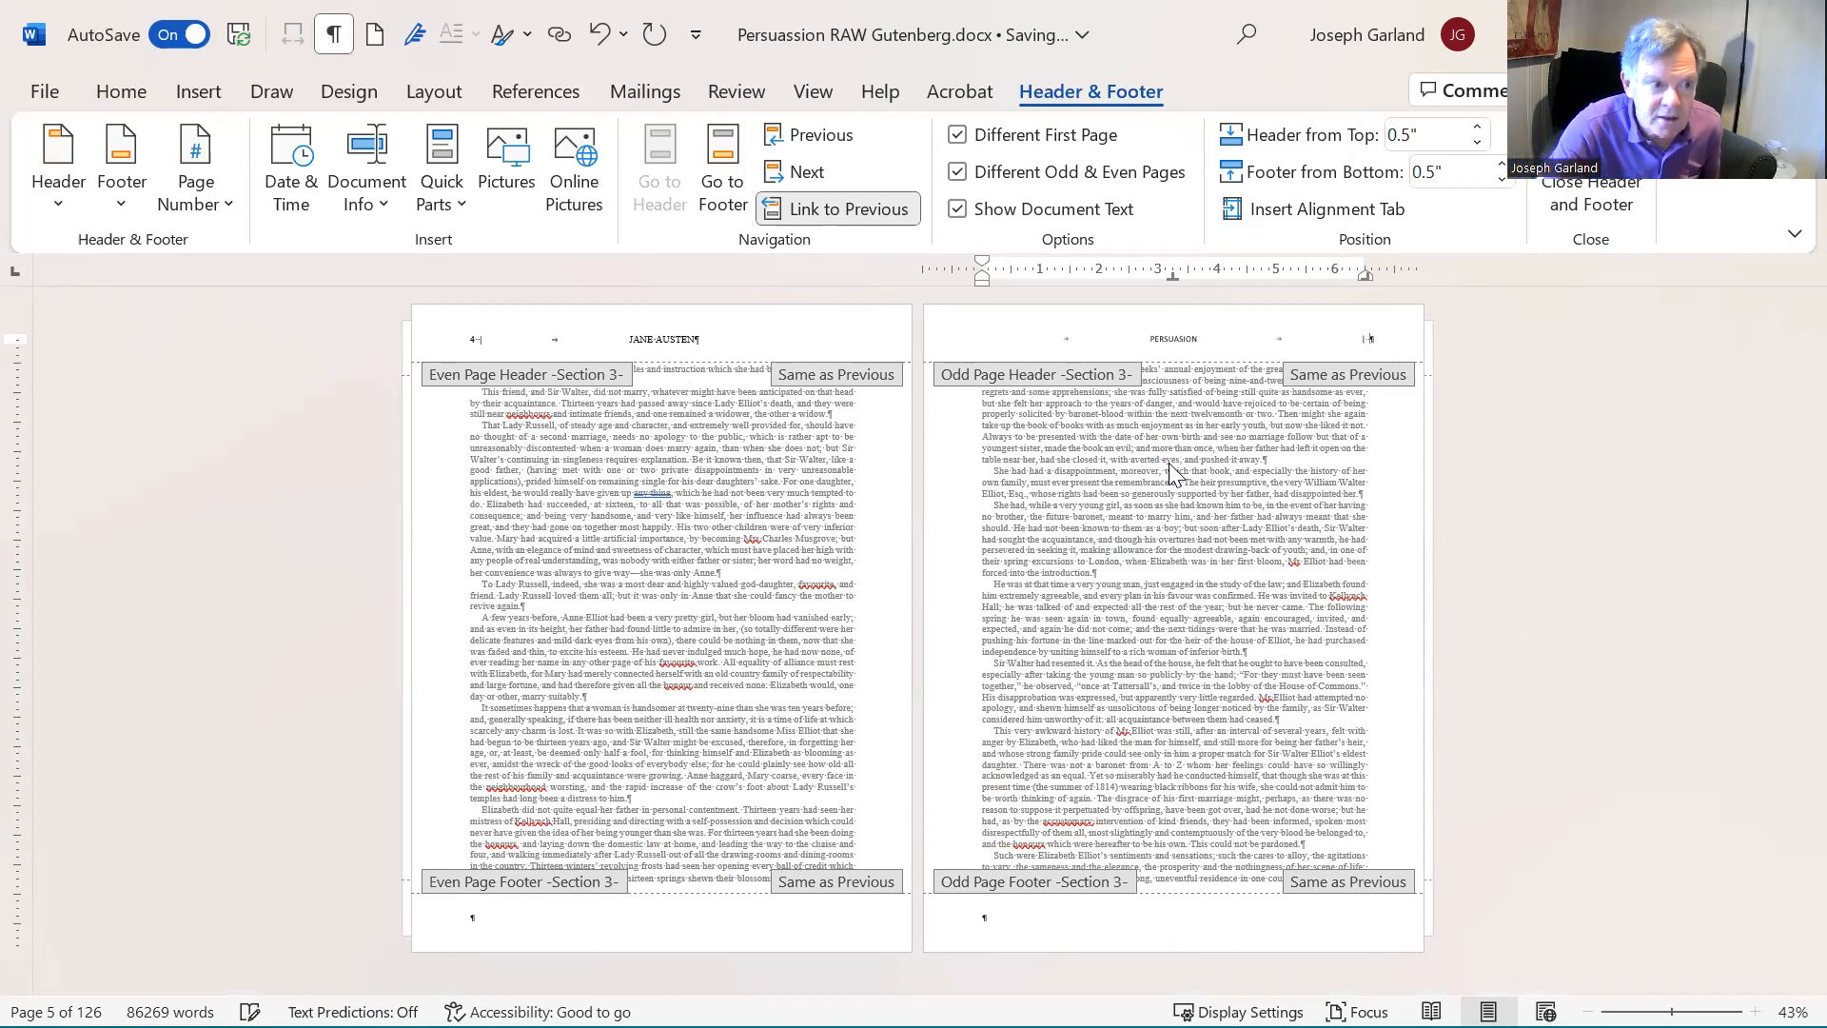
left_click(167, 185)
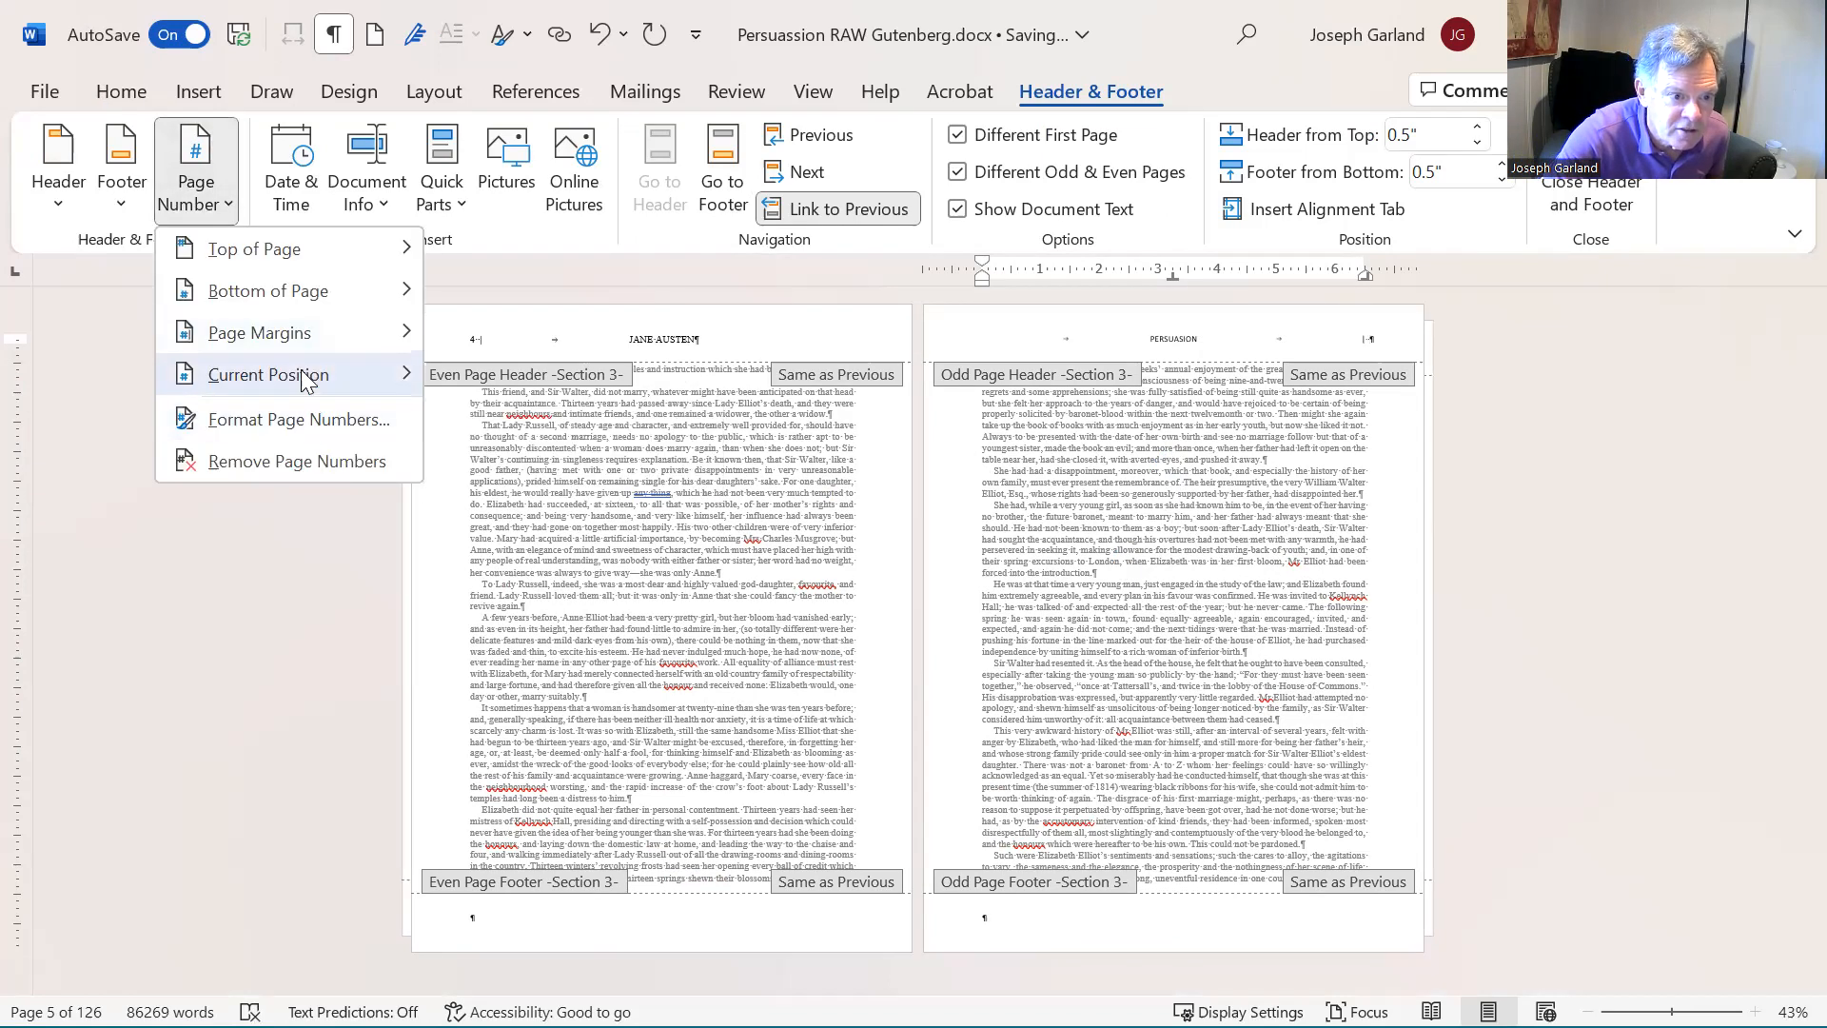
left_click(524, 489)
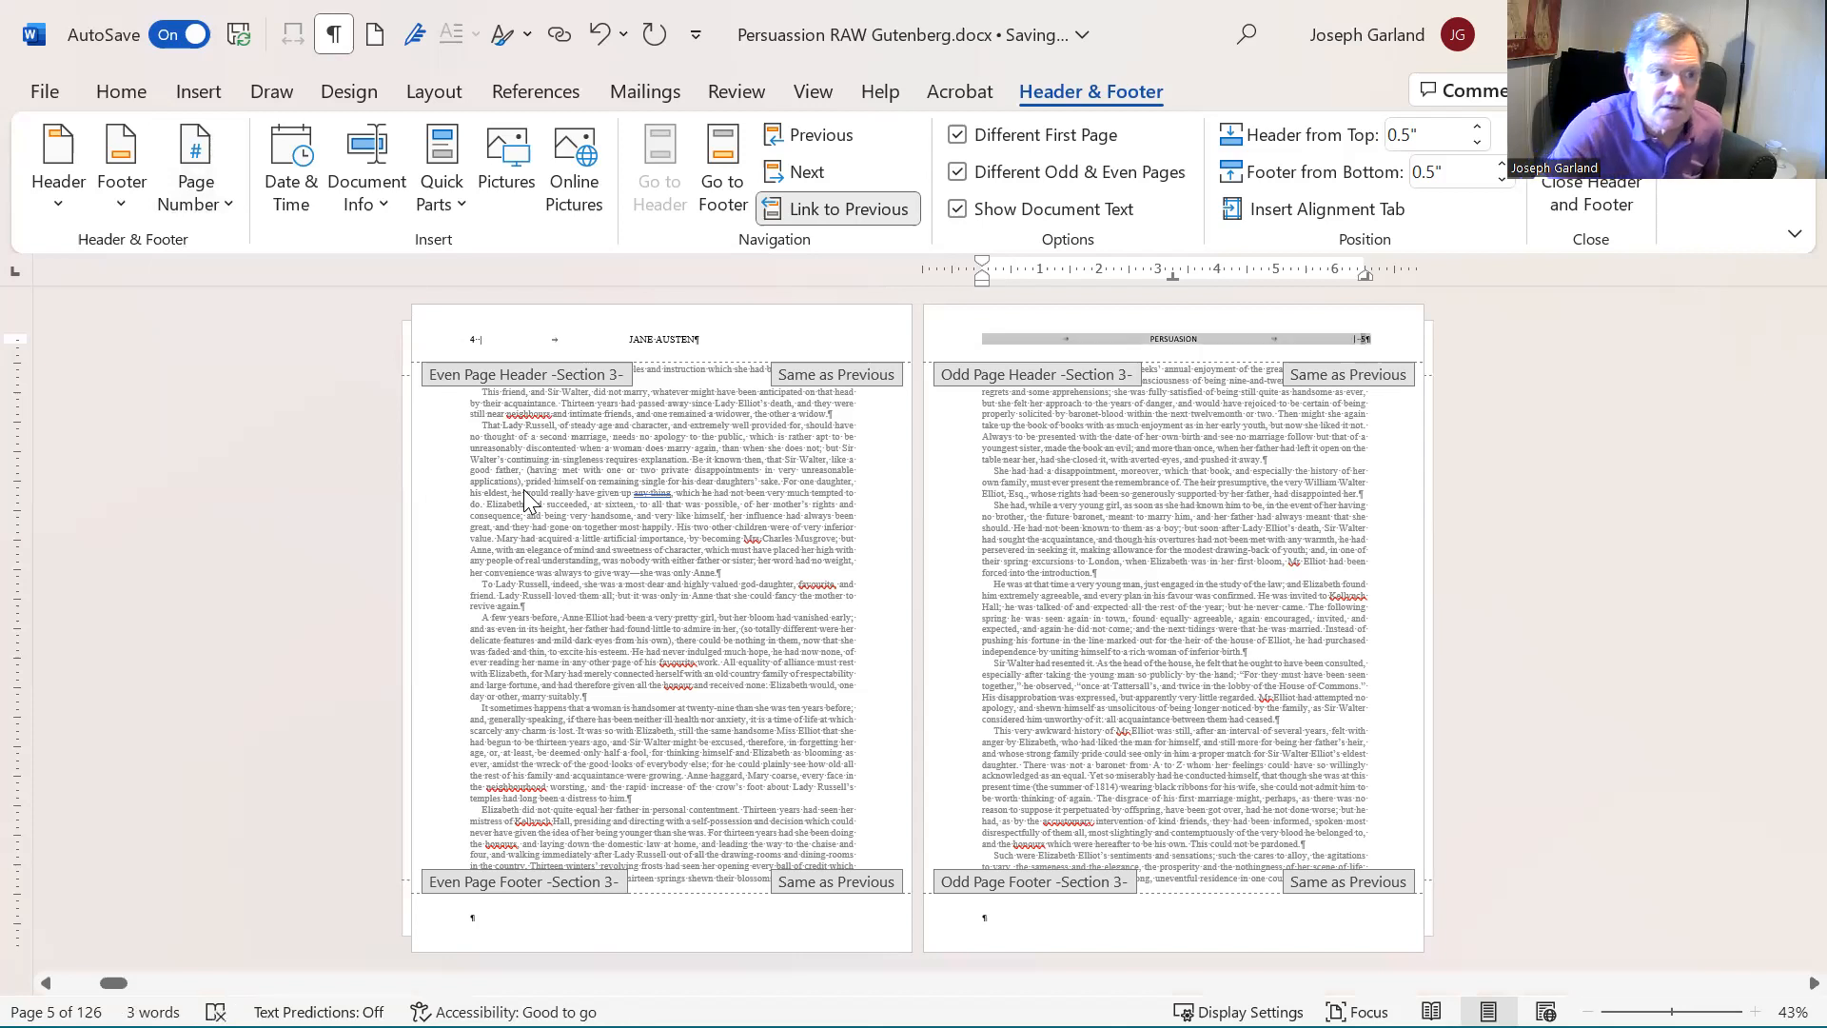
- Format the entire odd page header in Times New Roman at 12 pt and return to the body text
left_click(121, 91)
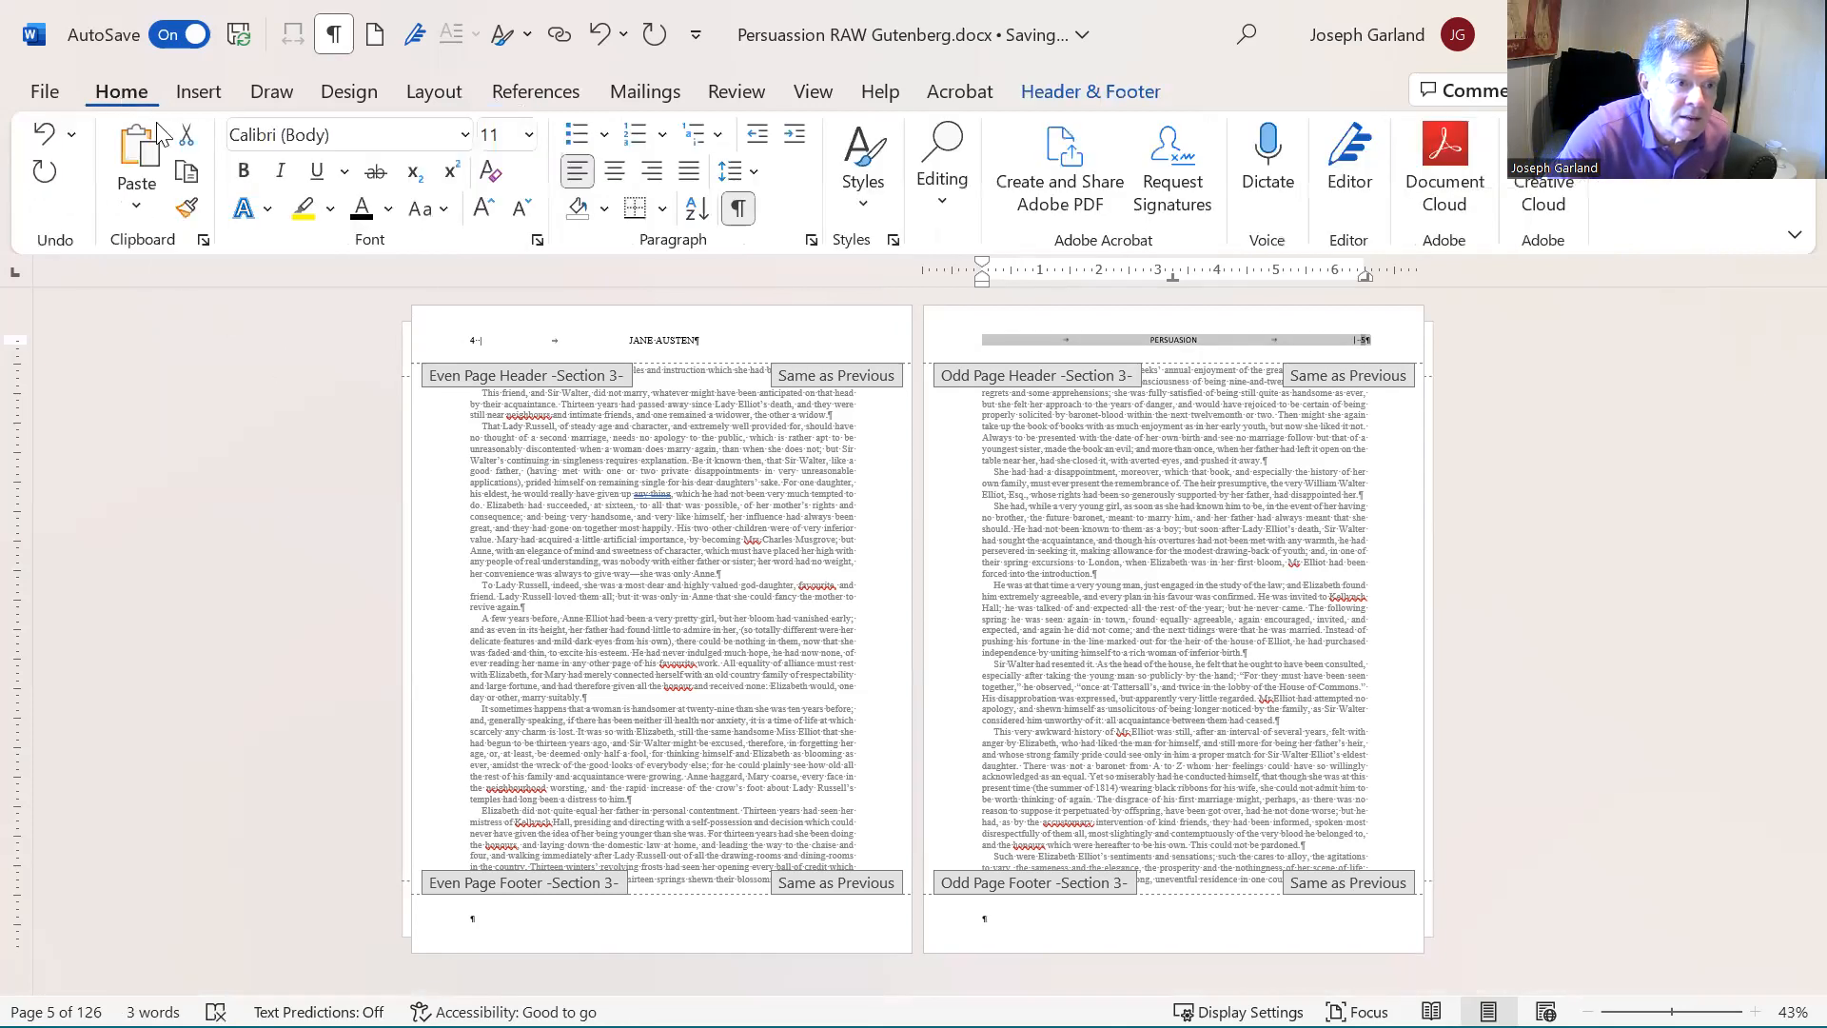
left_click(315, 134)
type("Times New Roman")
key("Tab")
type("12")
key("Return")
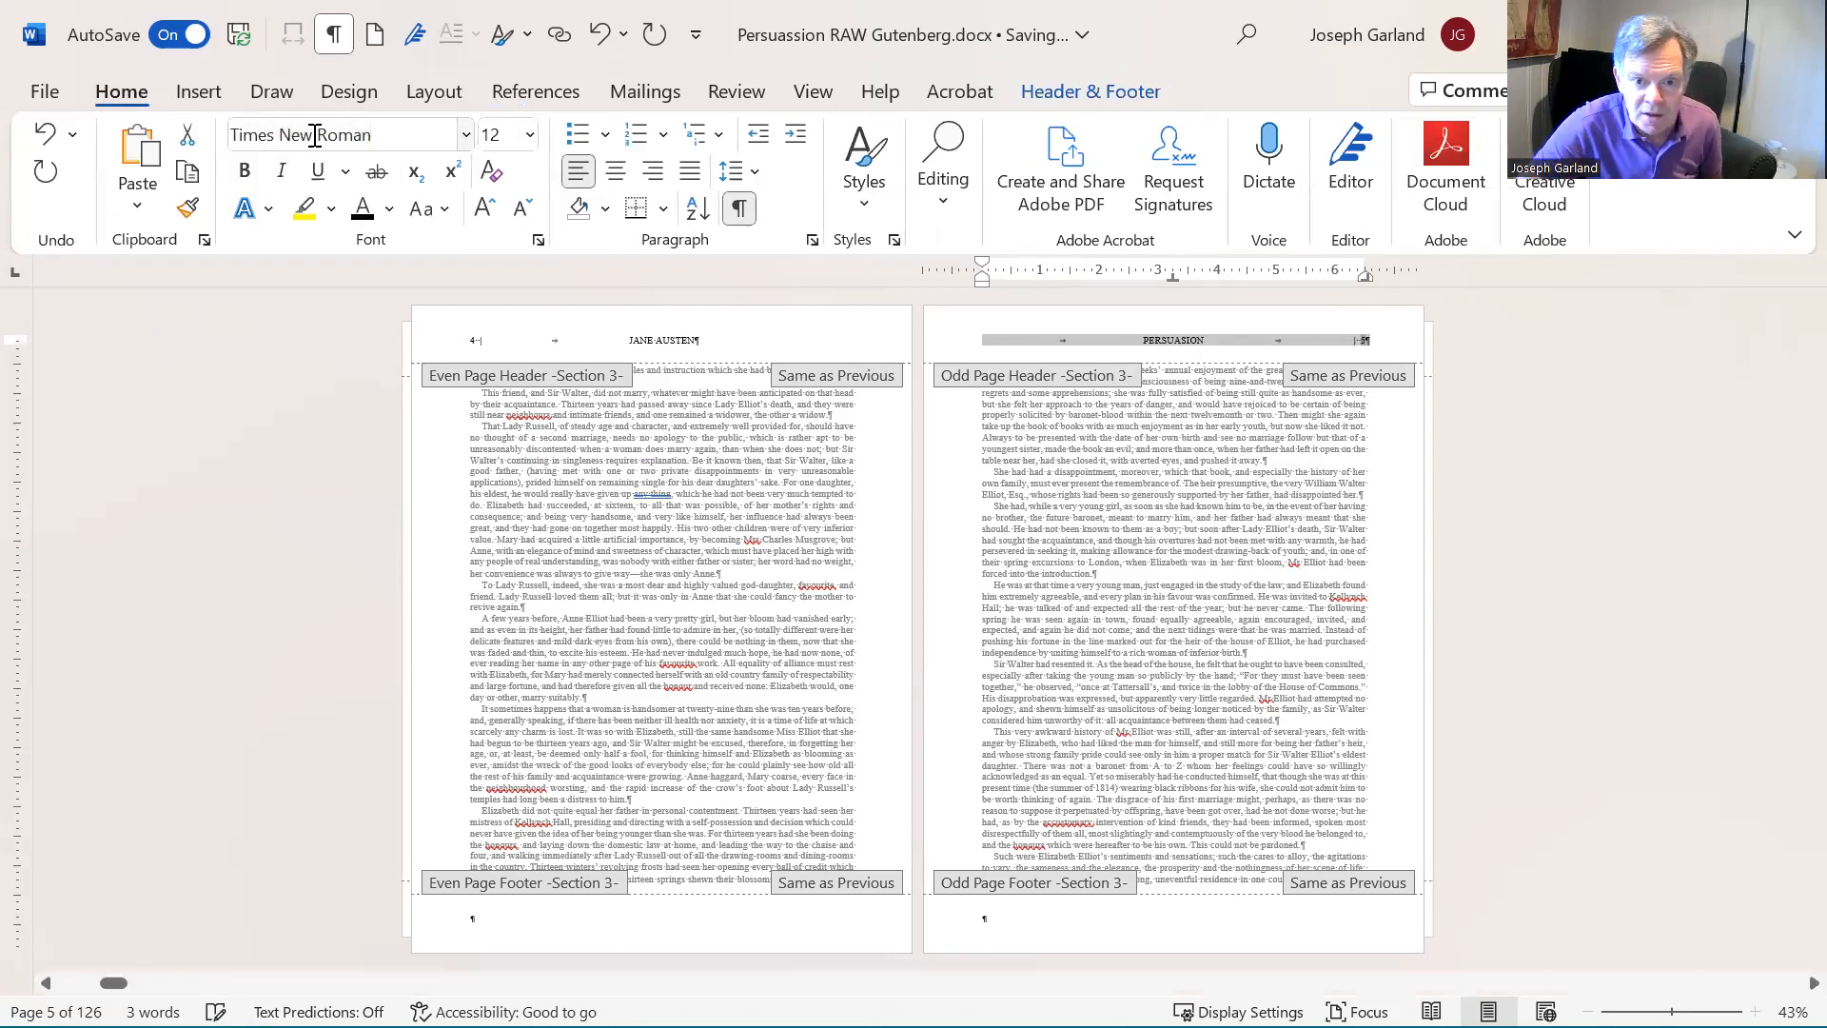
double_click(579, 550)
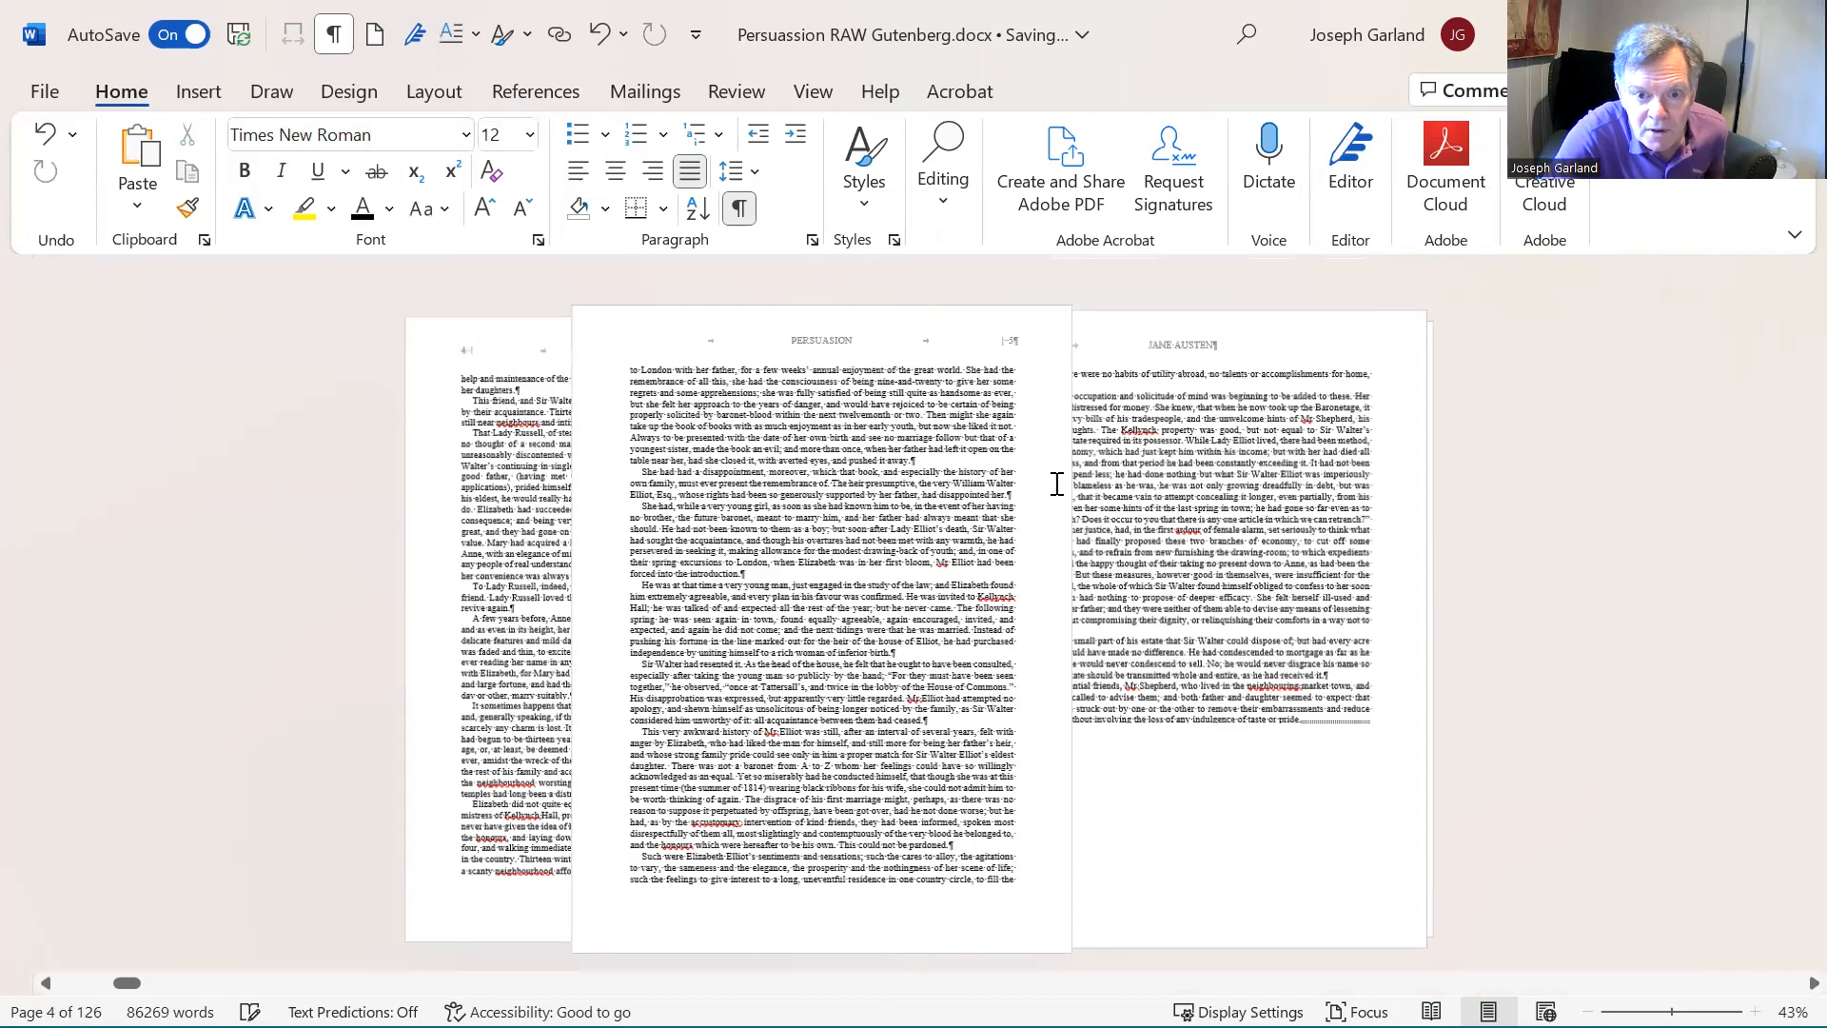
- Set the page numbering of the Chapter I section to start at 1
scroll(1182, 427, "down", 2)
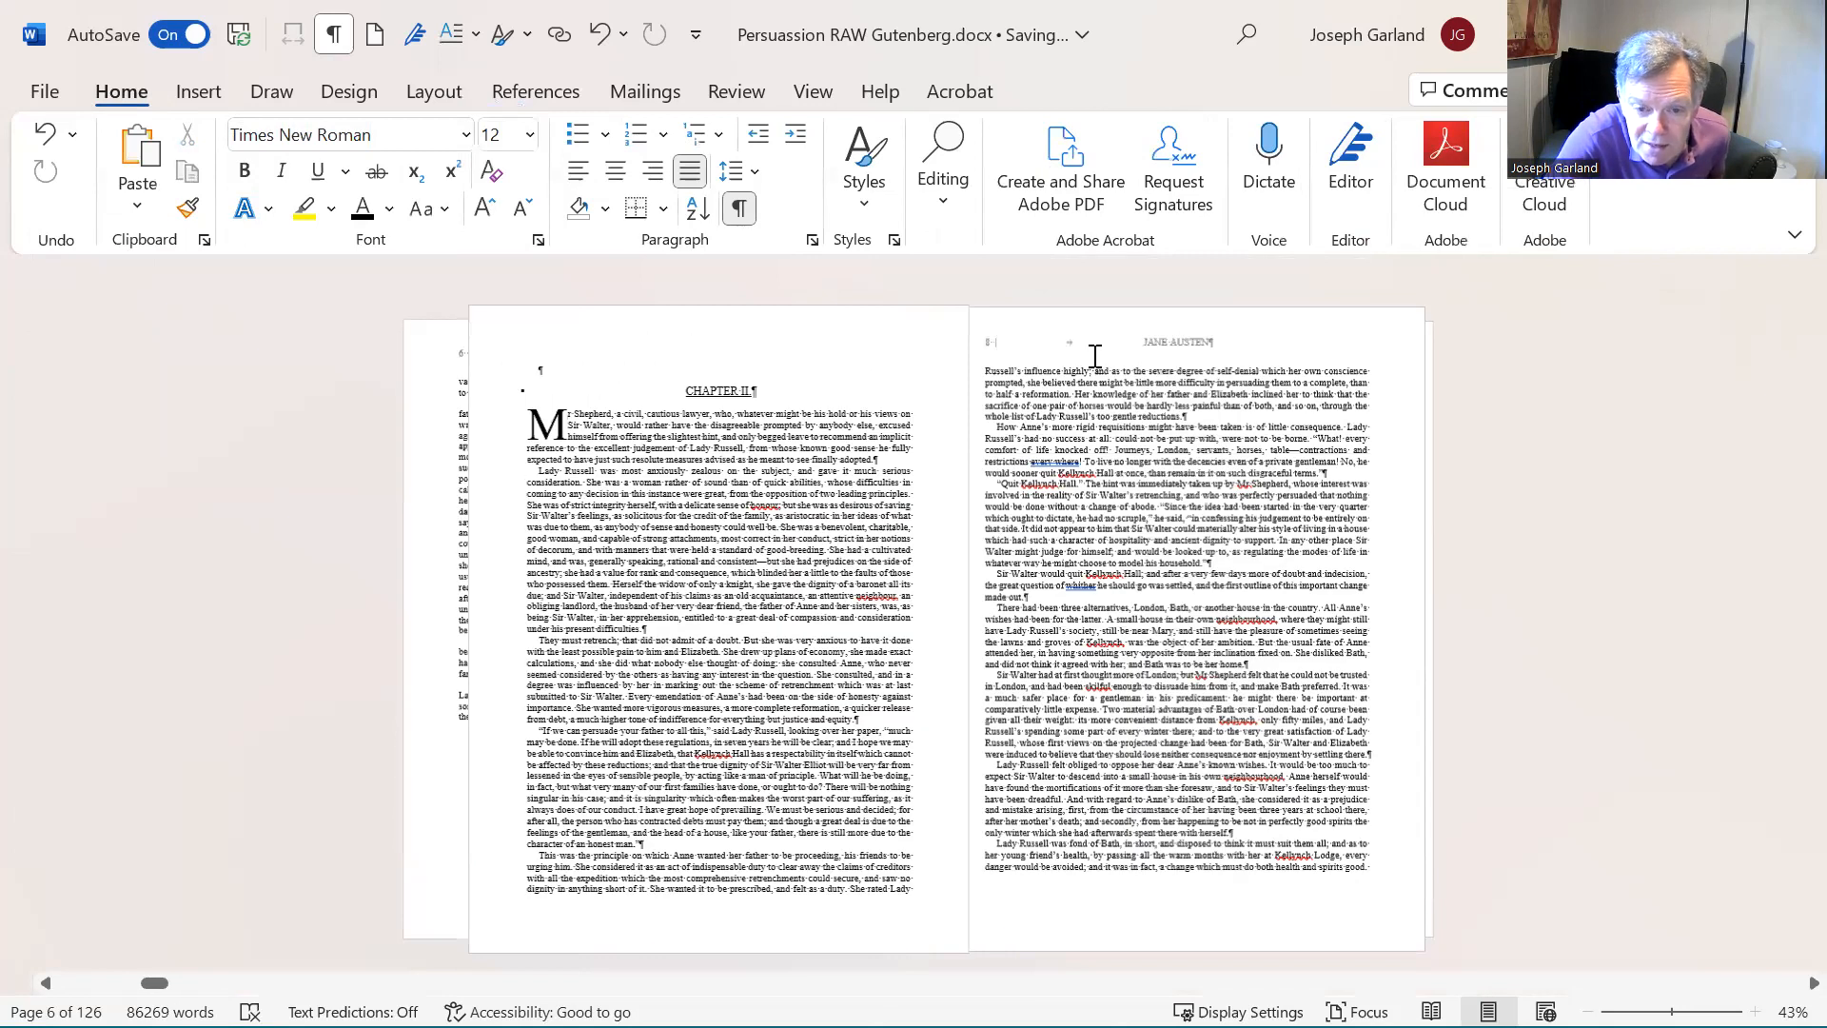
scroll(1094, 356, "down", 1)
scroll(1094, 356, "up", 1)
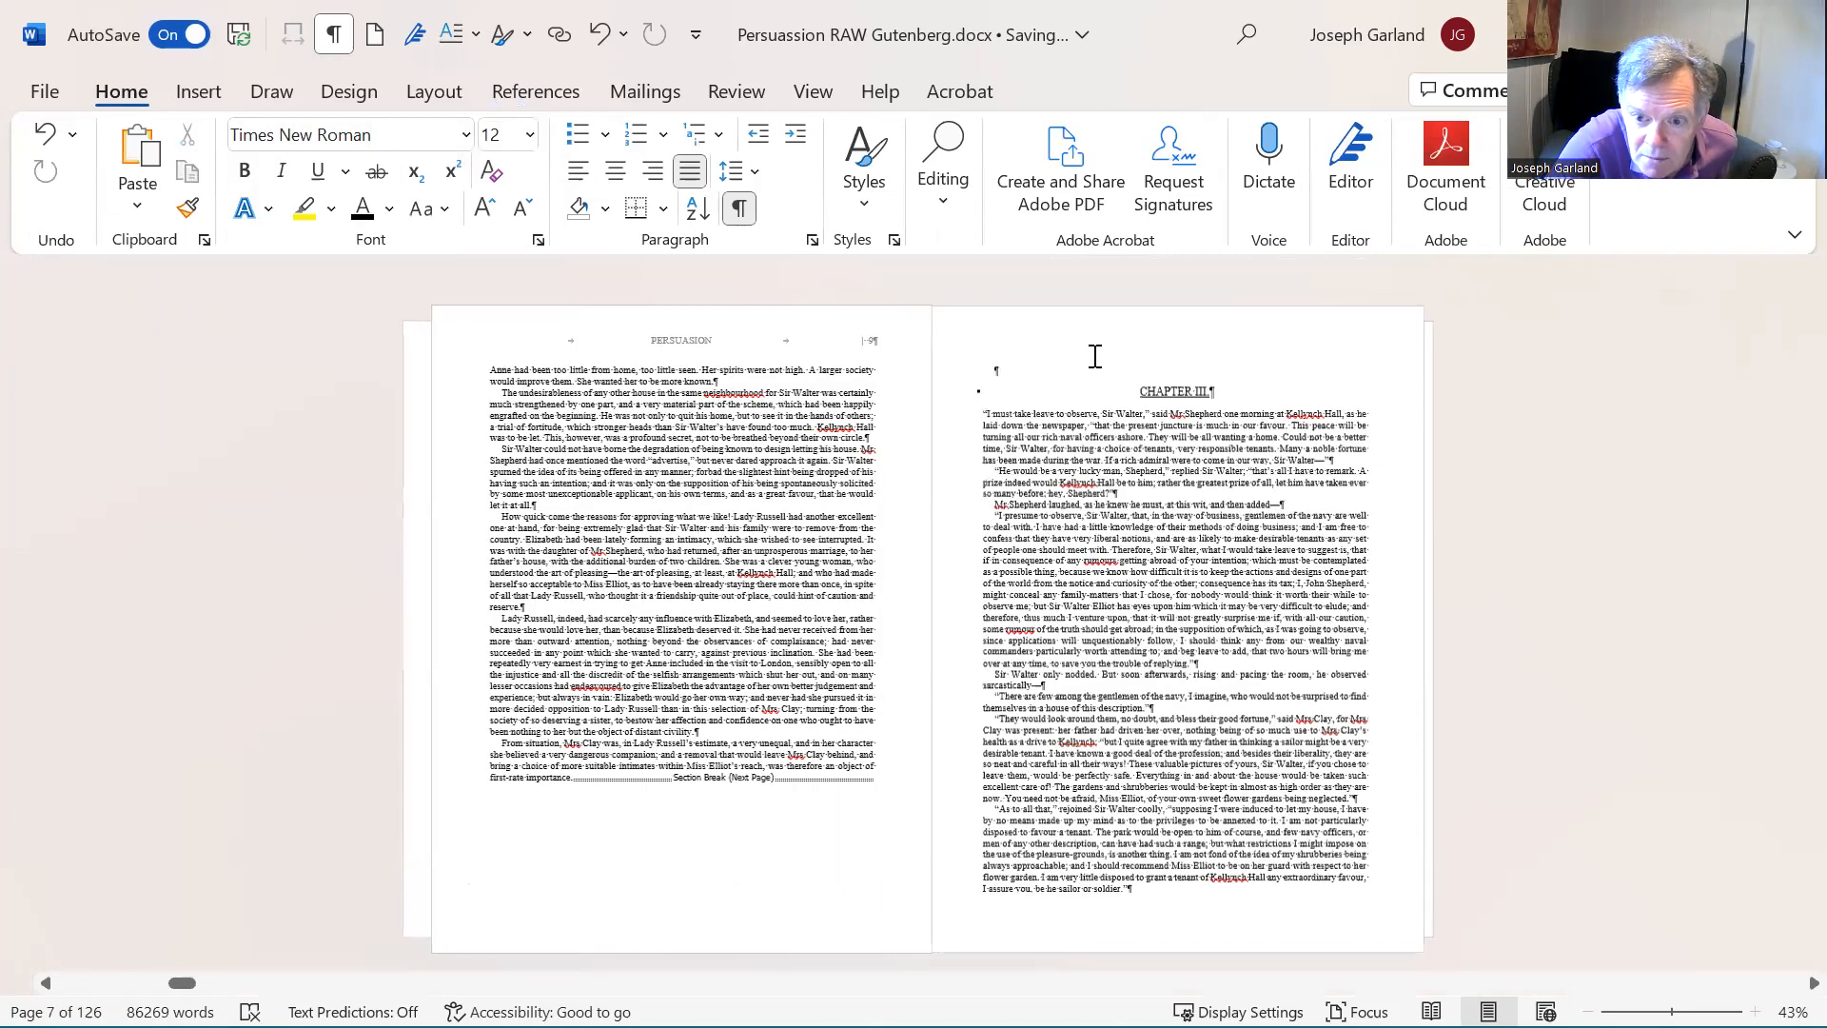
scroll(1065, 492, "up", 1)
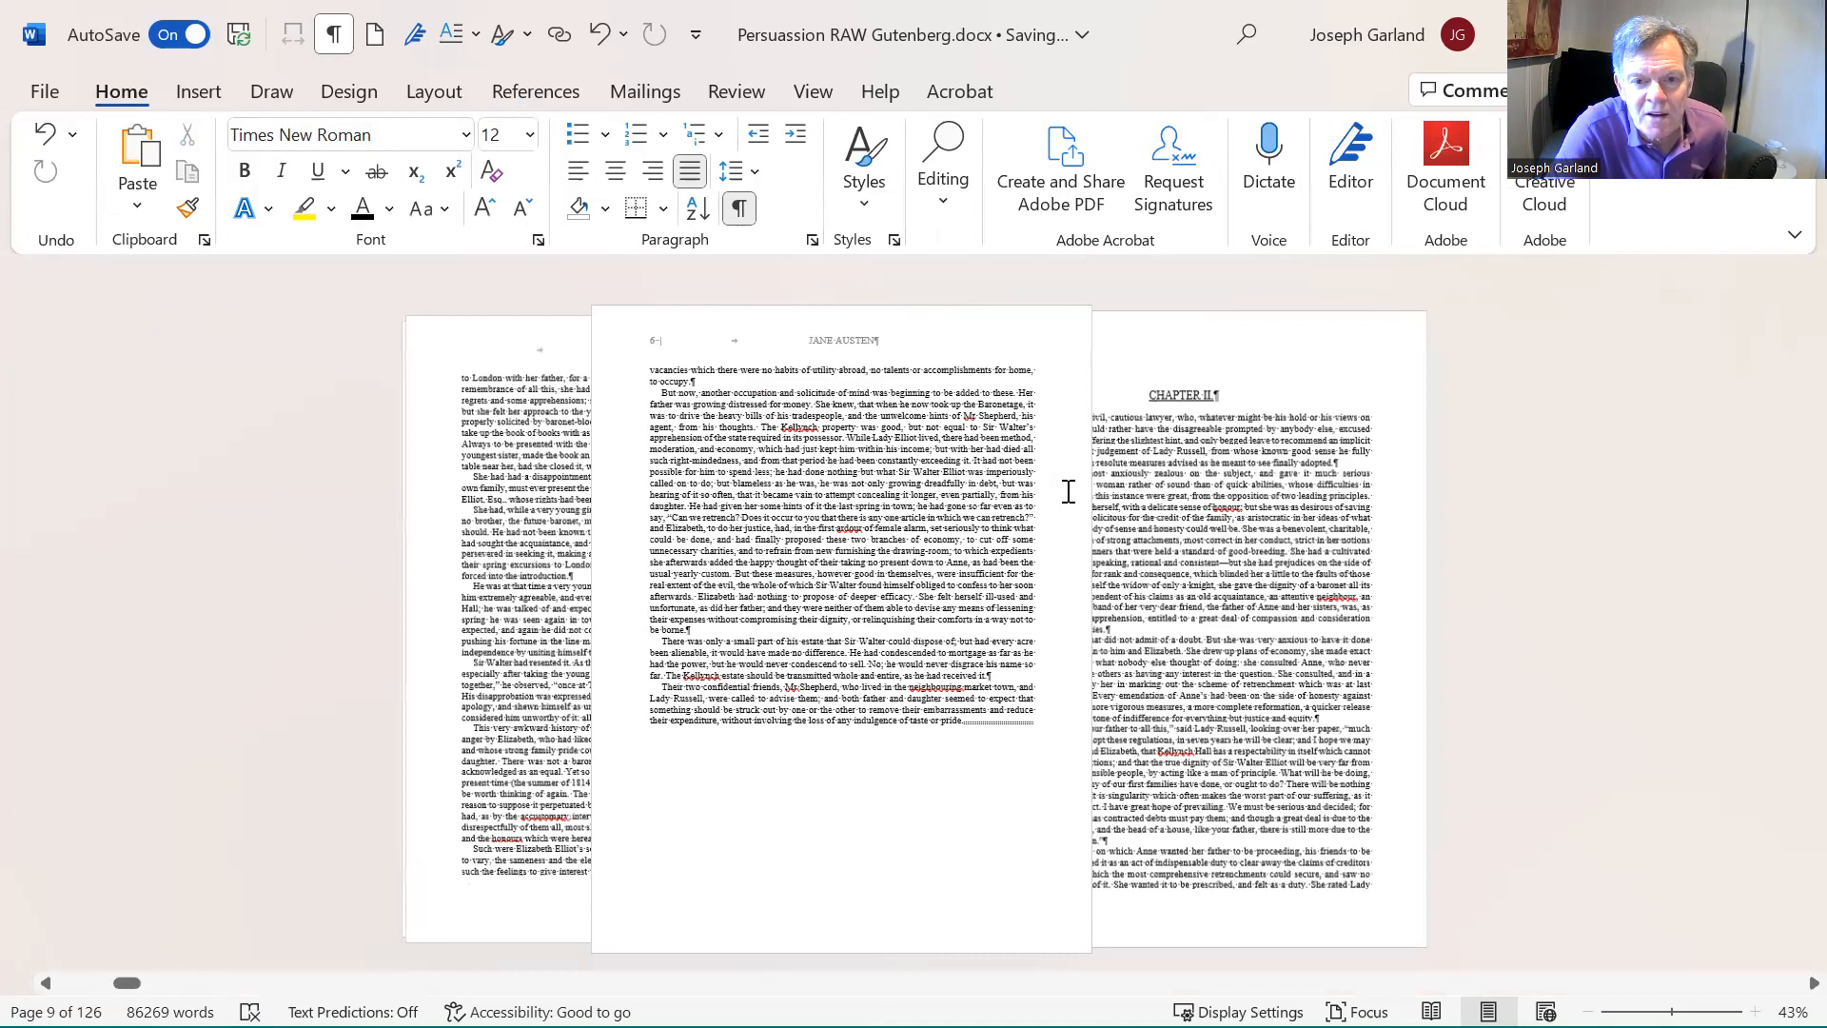
scroll(978, 533, "up", 3)
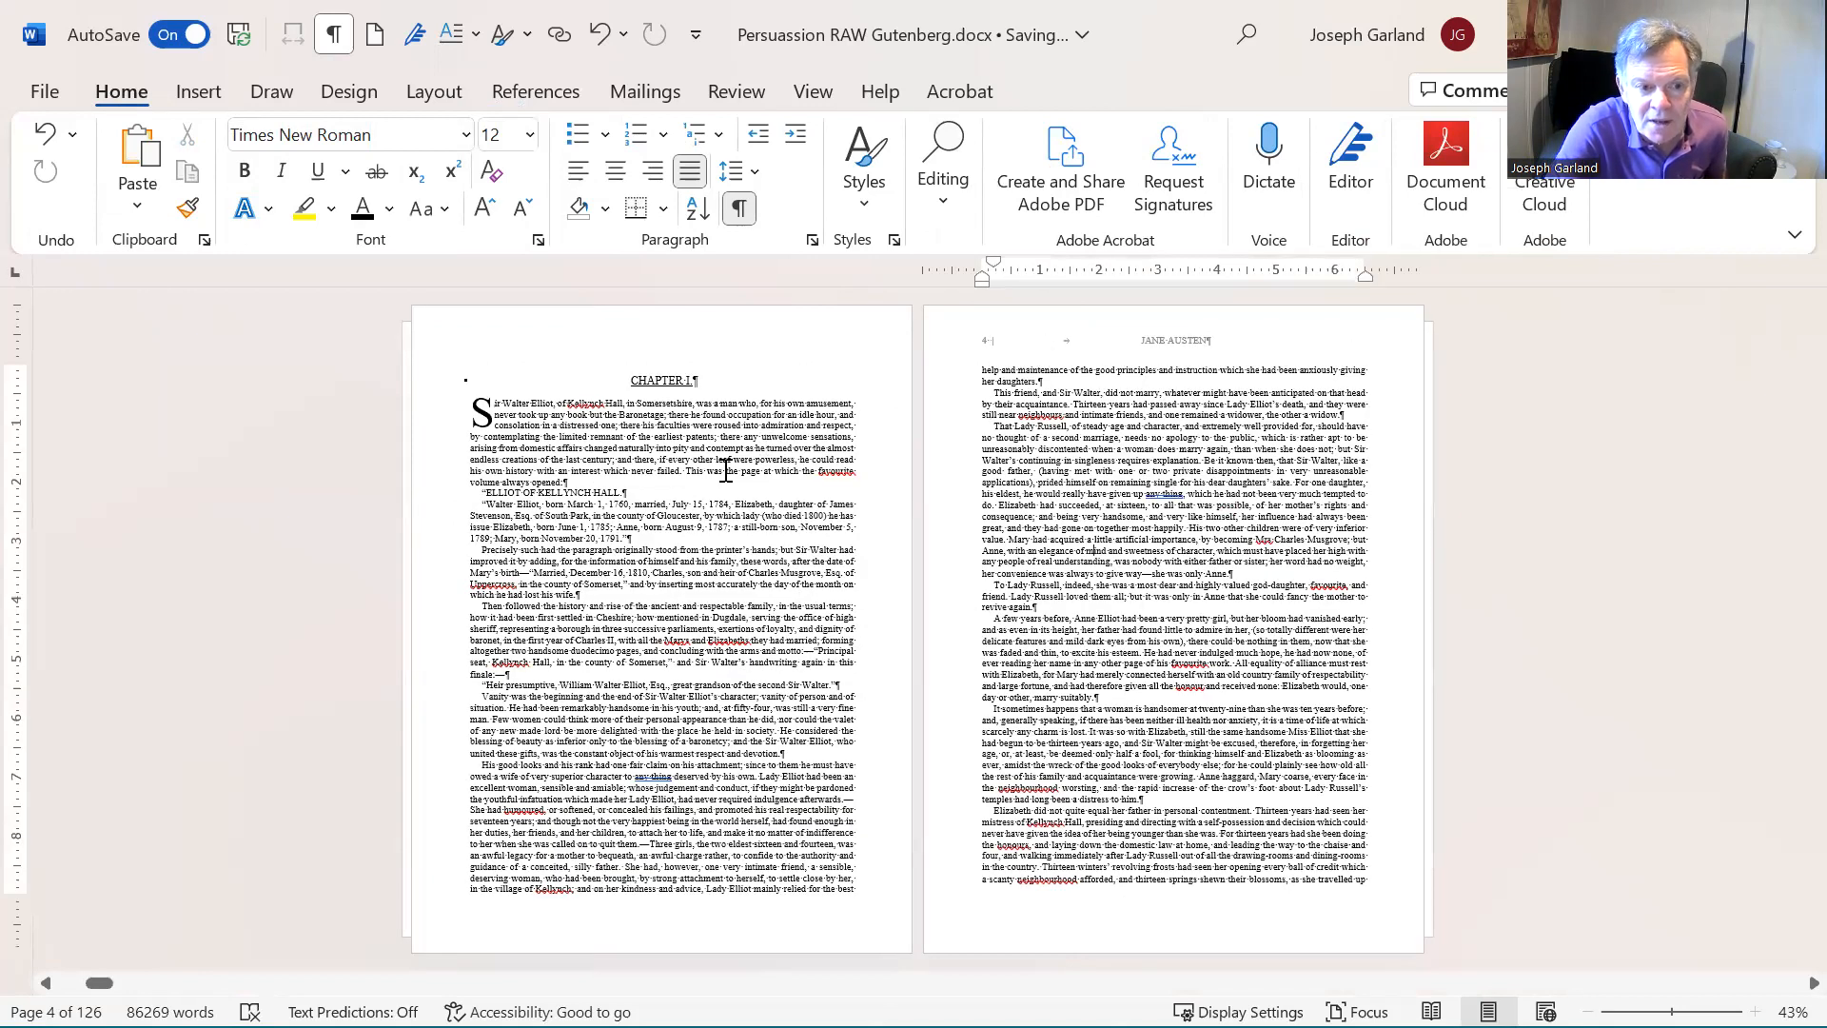
double_click(680, 346)
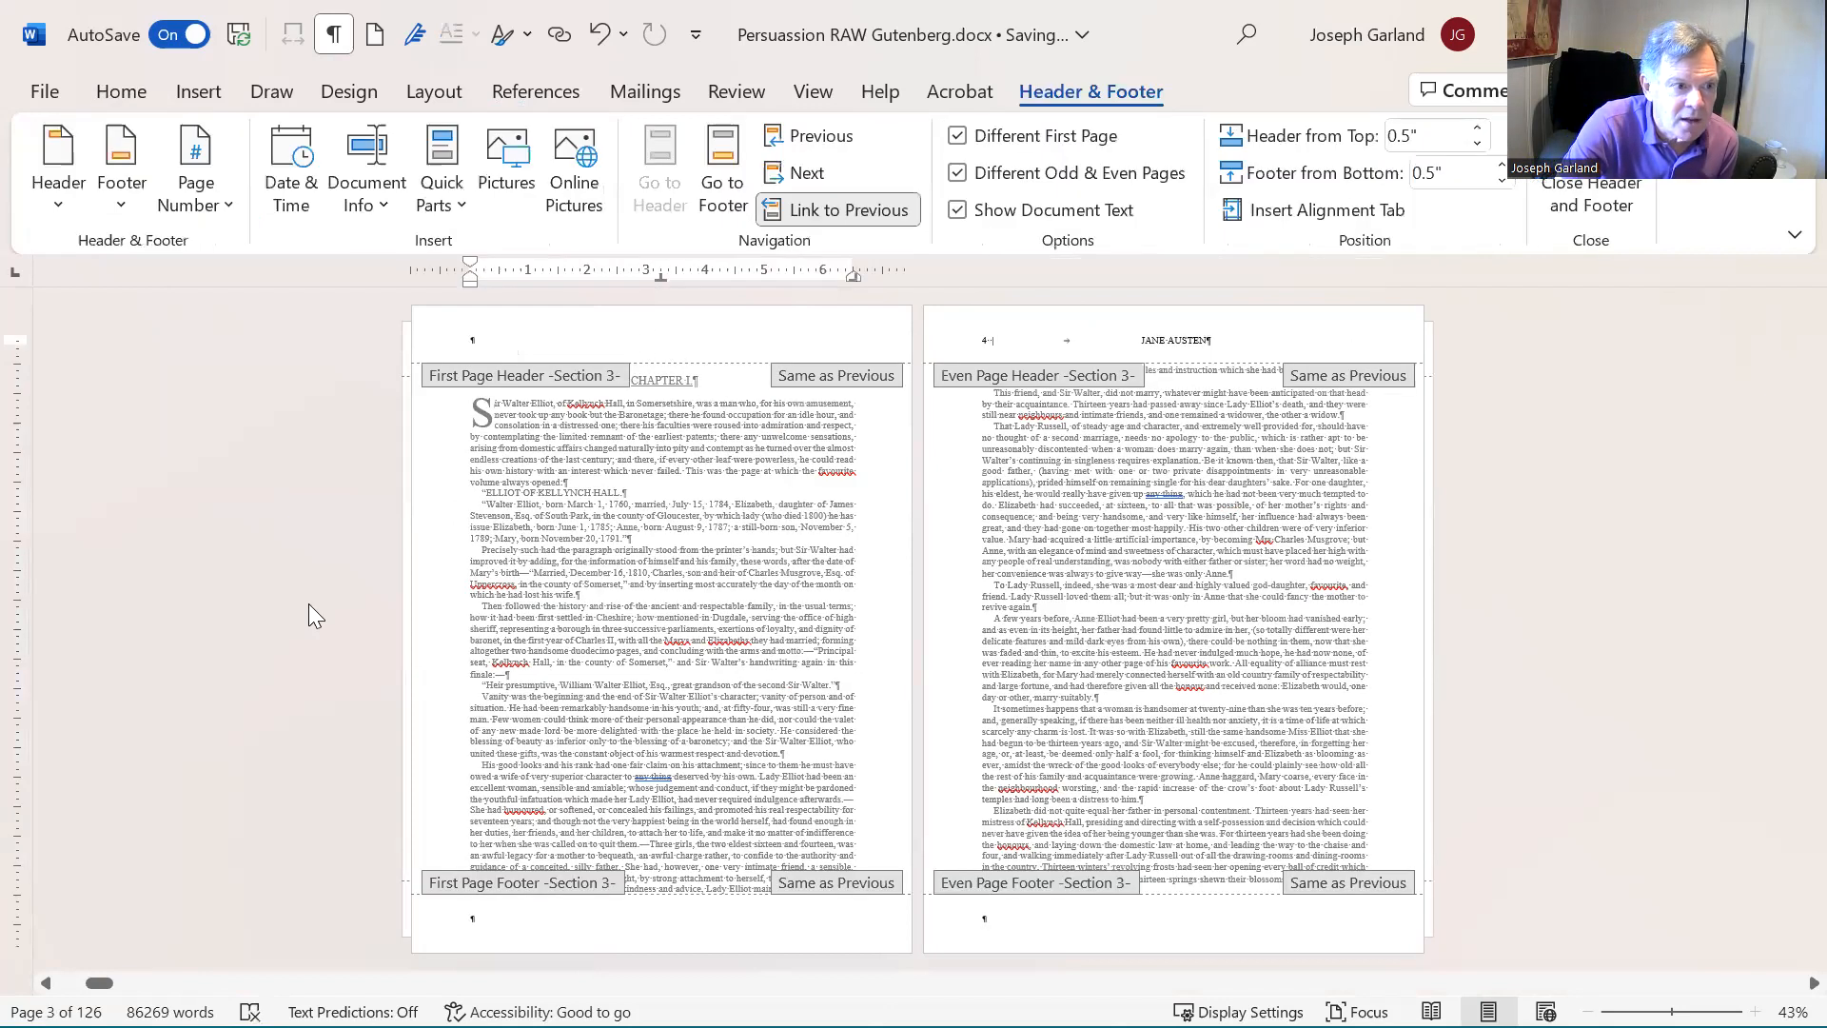
left_click(168, 220)
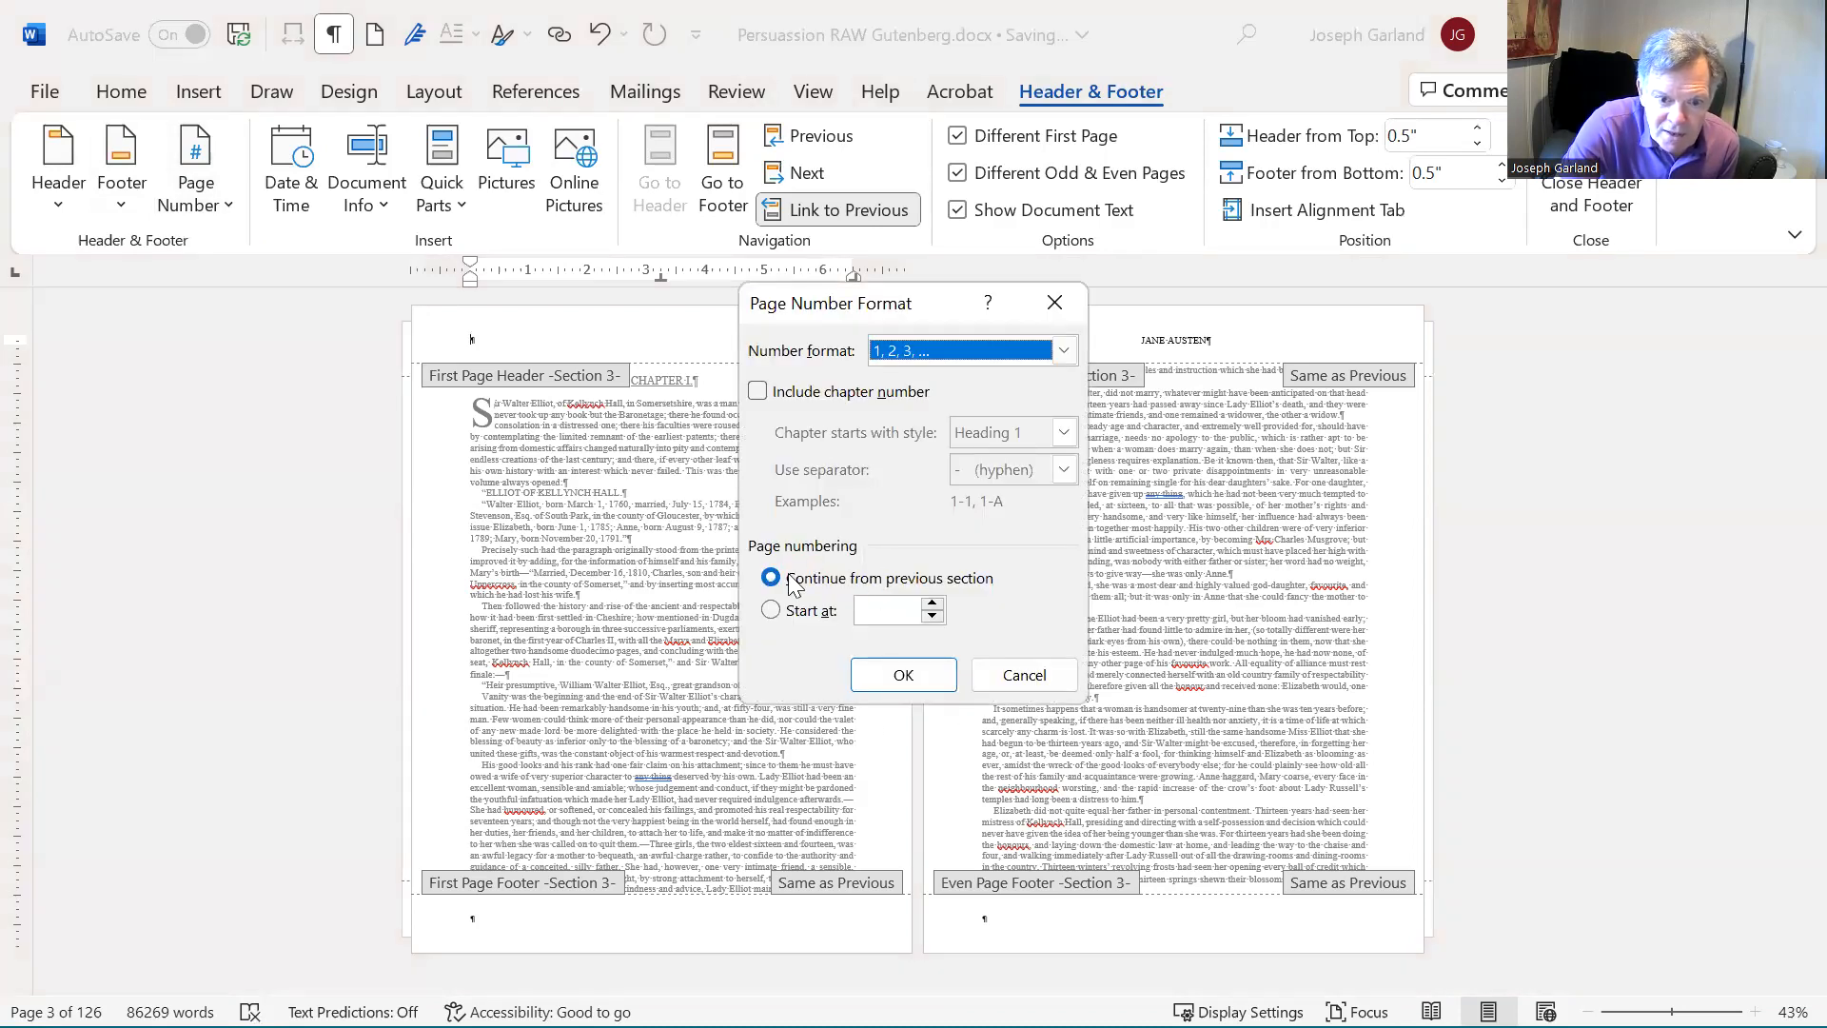
left_click(775, 610)
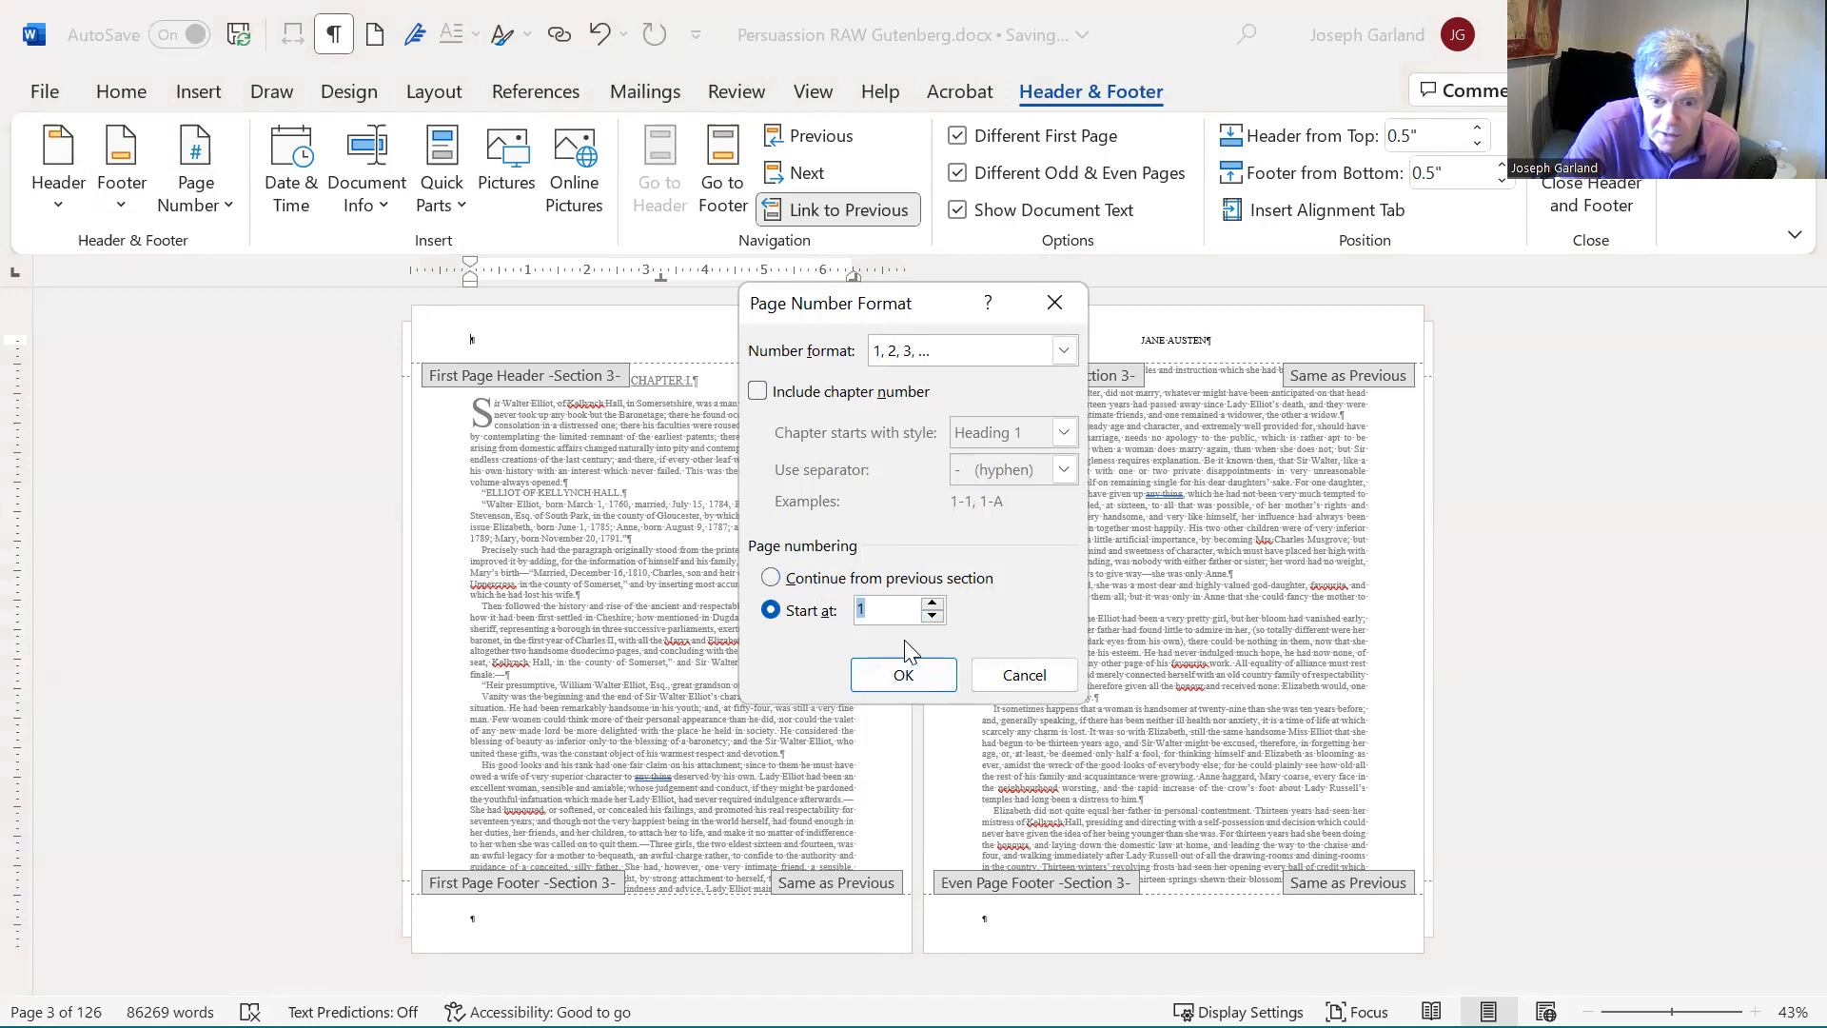
left_click(900, 678)
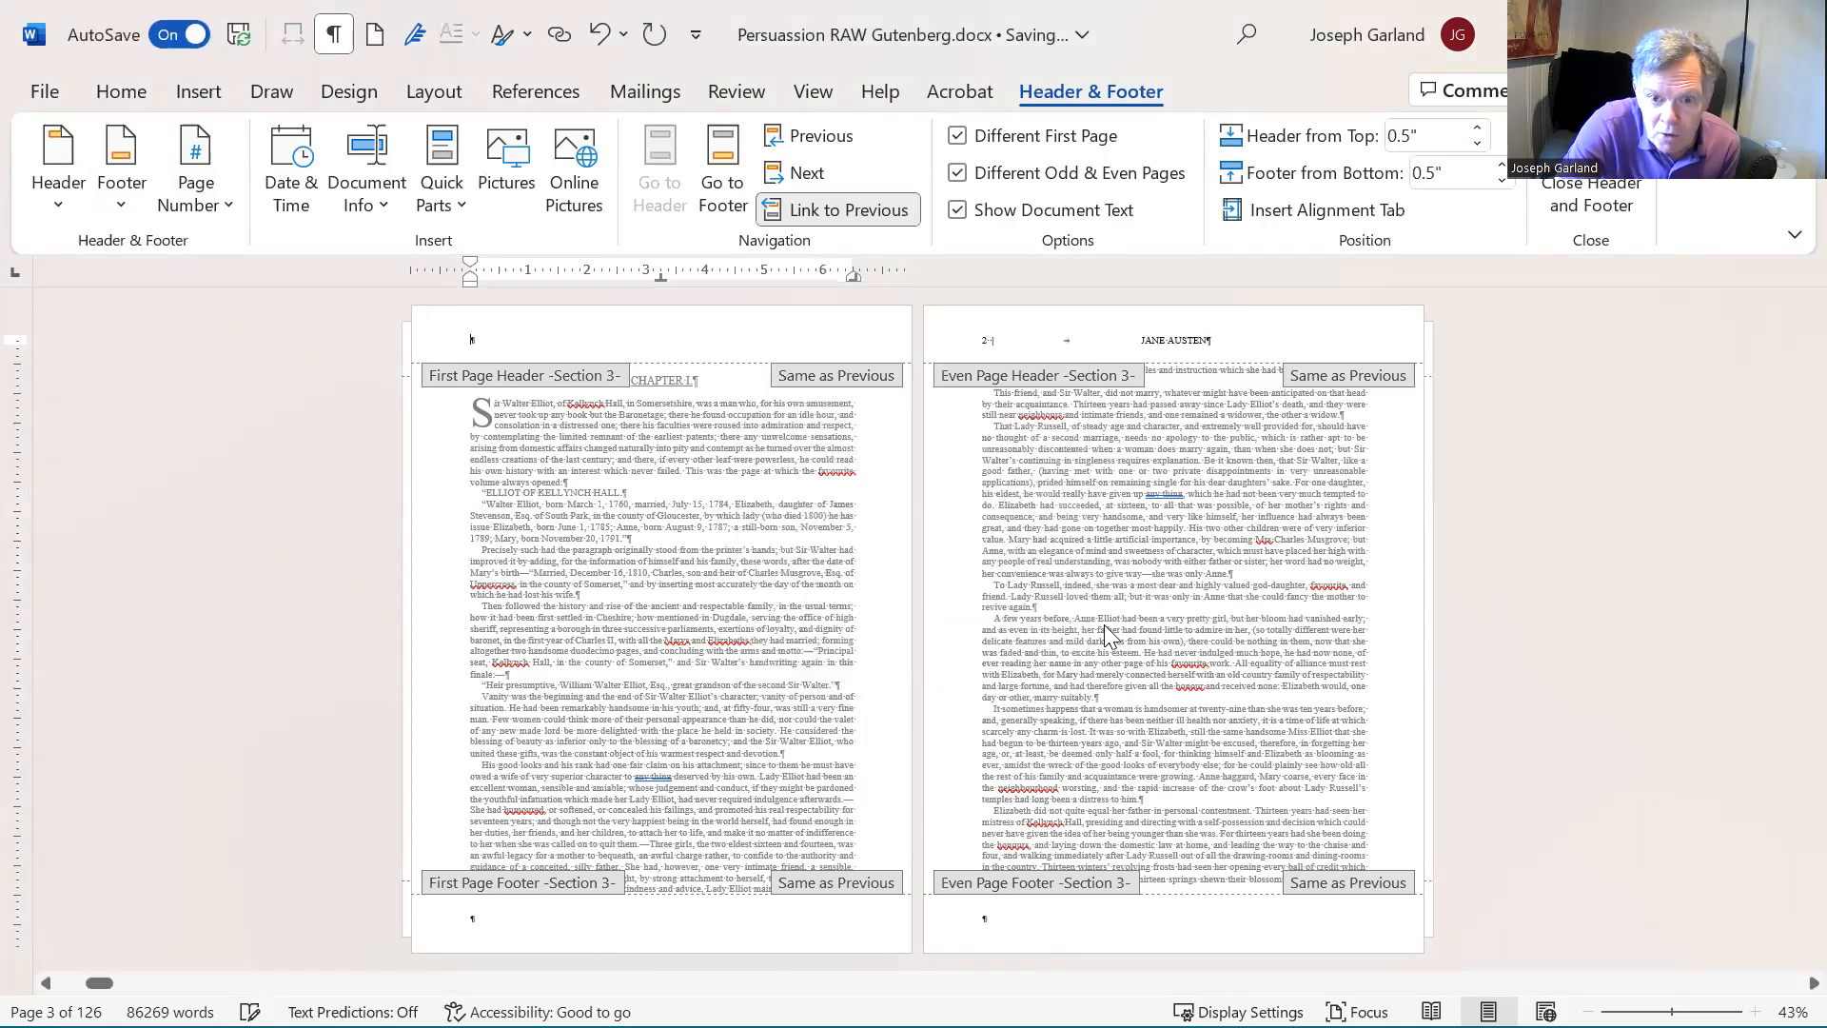
- Examine the page numbers and running headers from Chapter I through the end of Chapter II
scroll(1119, 508, "right", 3)
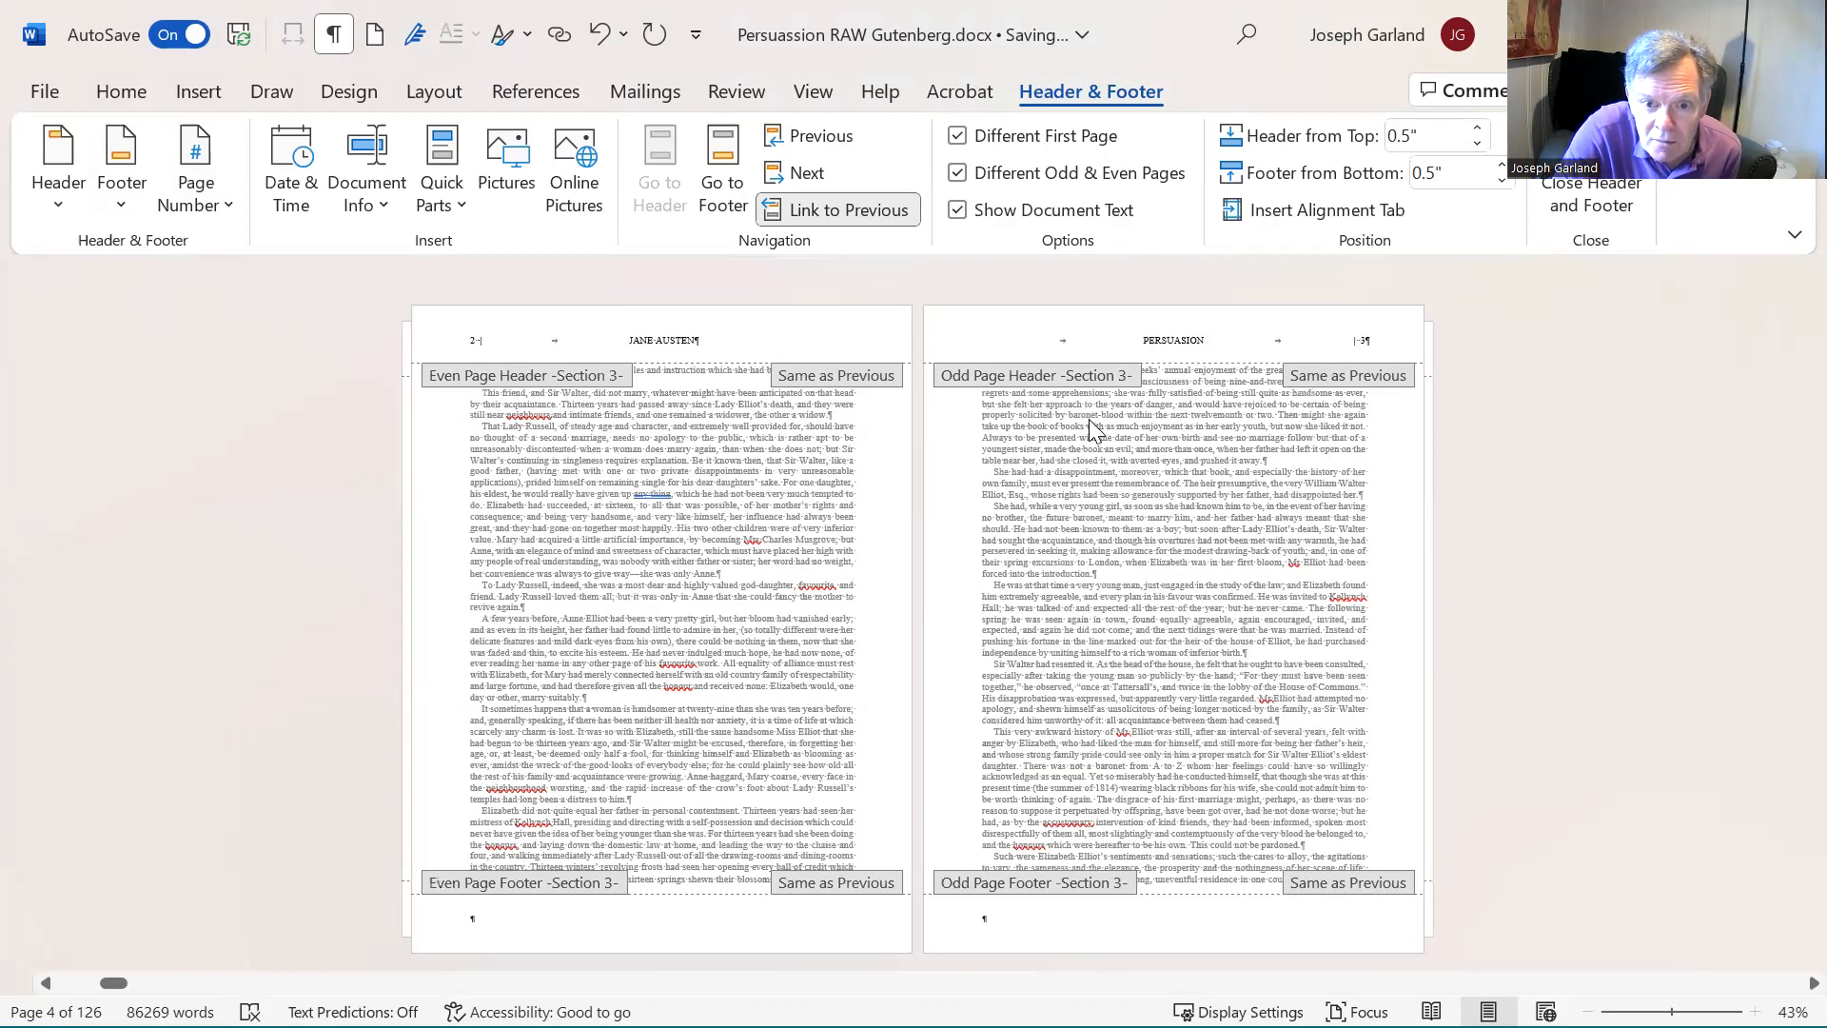
scroll(1089, 418, "right", 2)
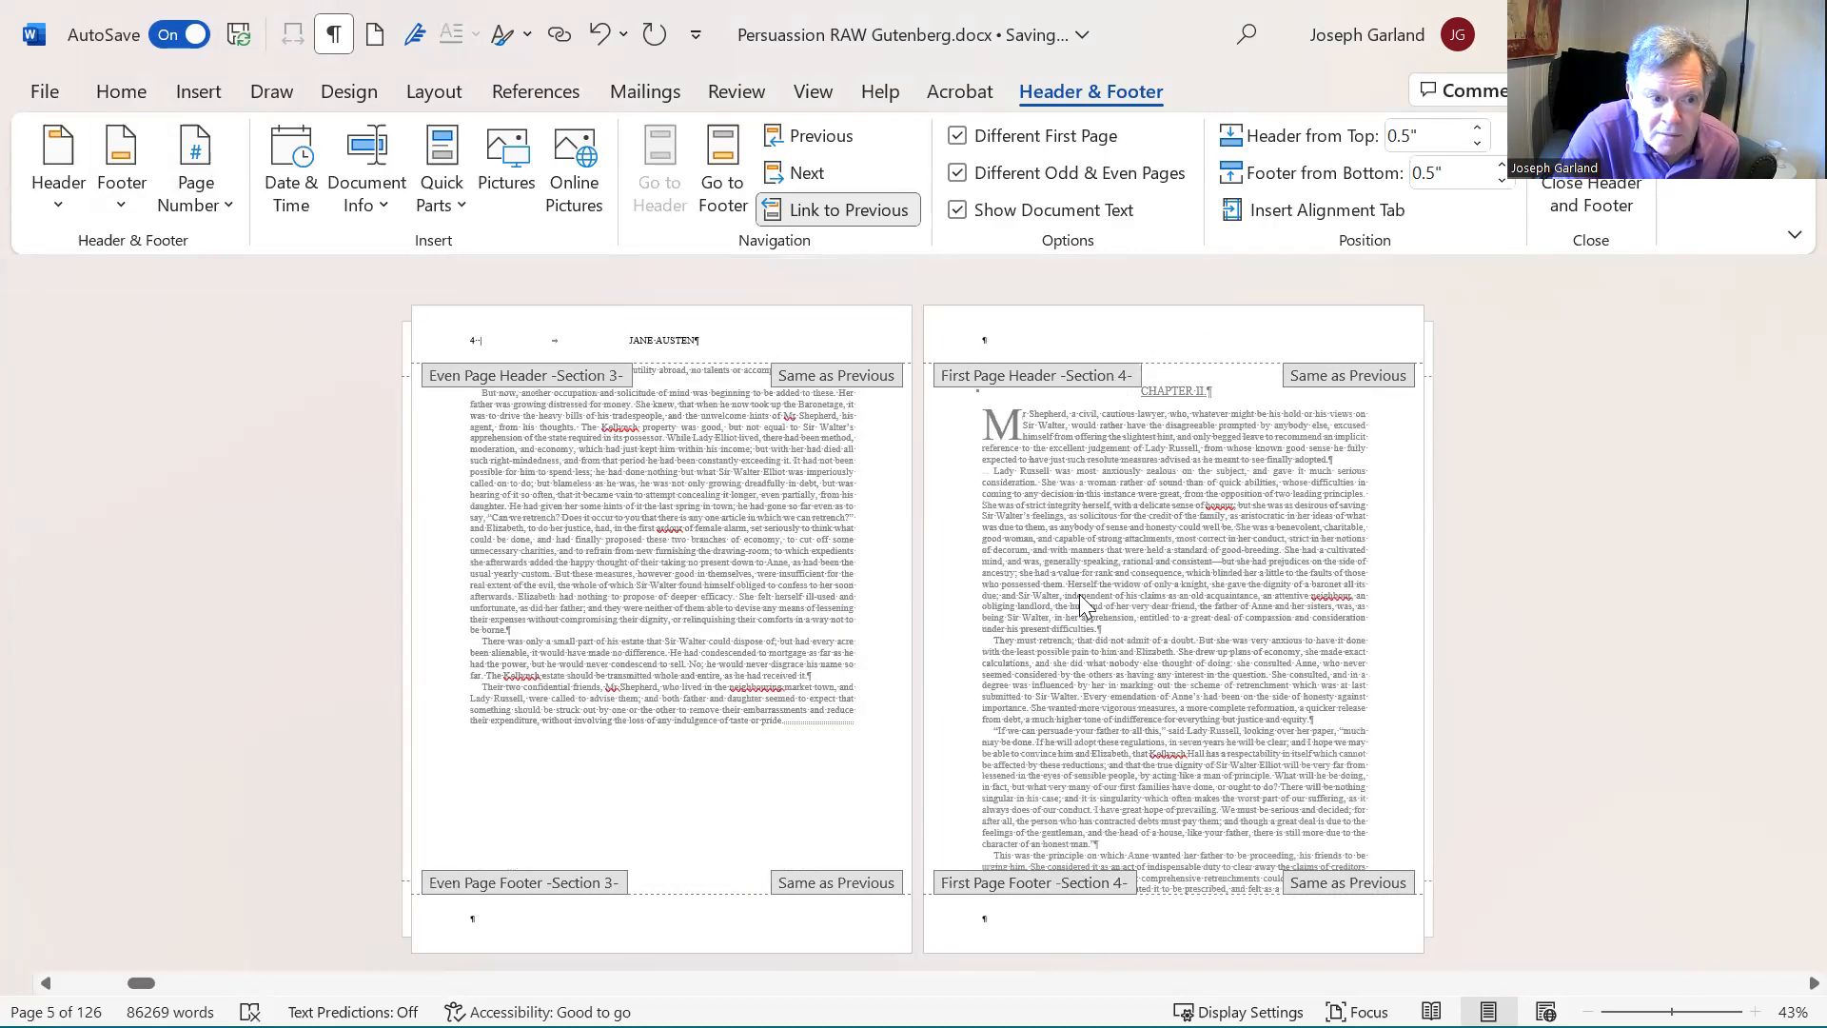
scroll(1188, 573, "right", 2)
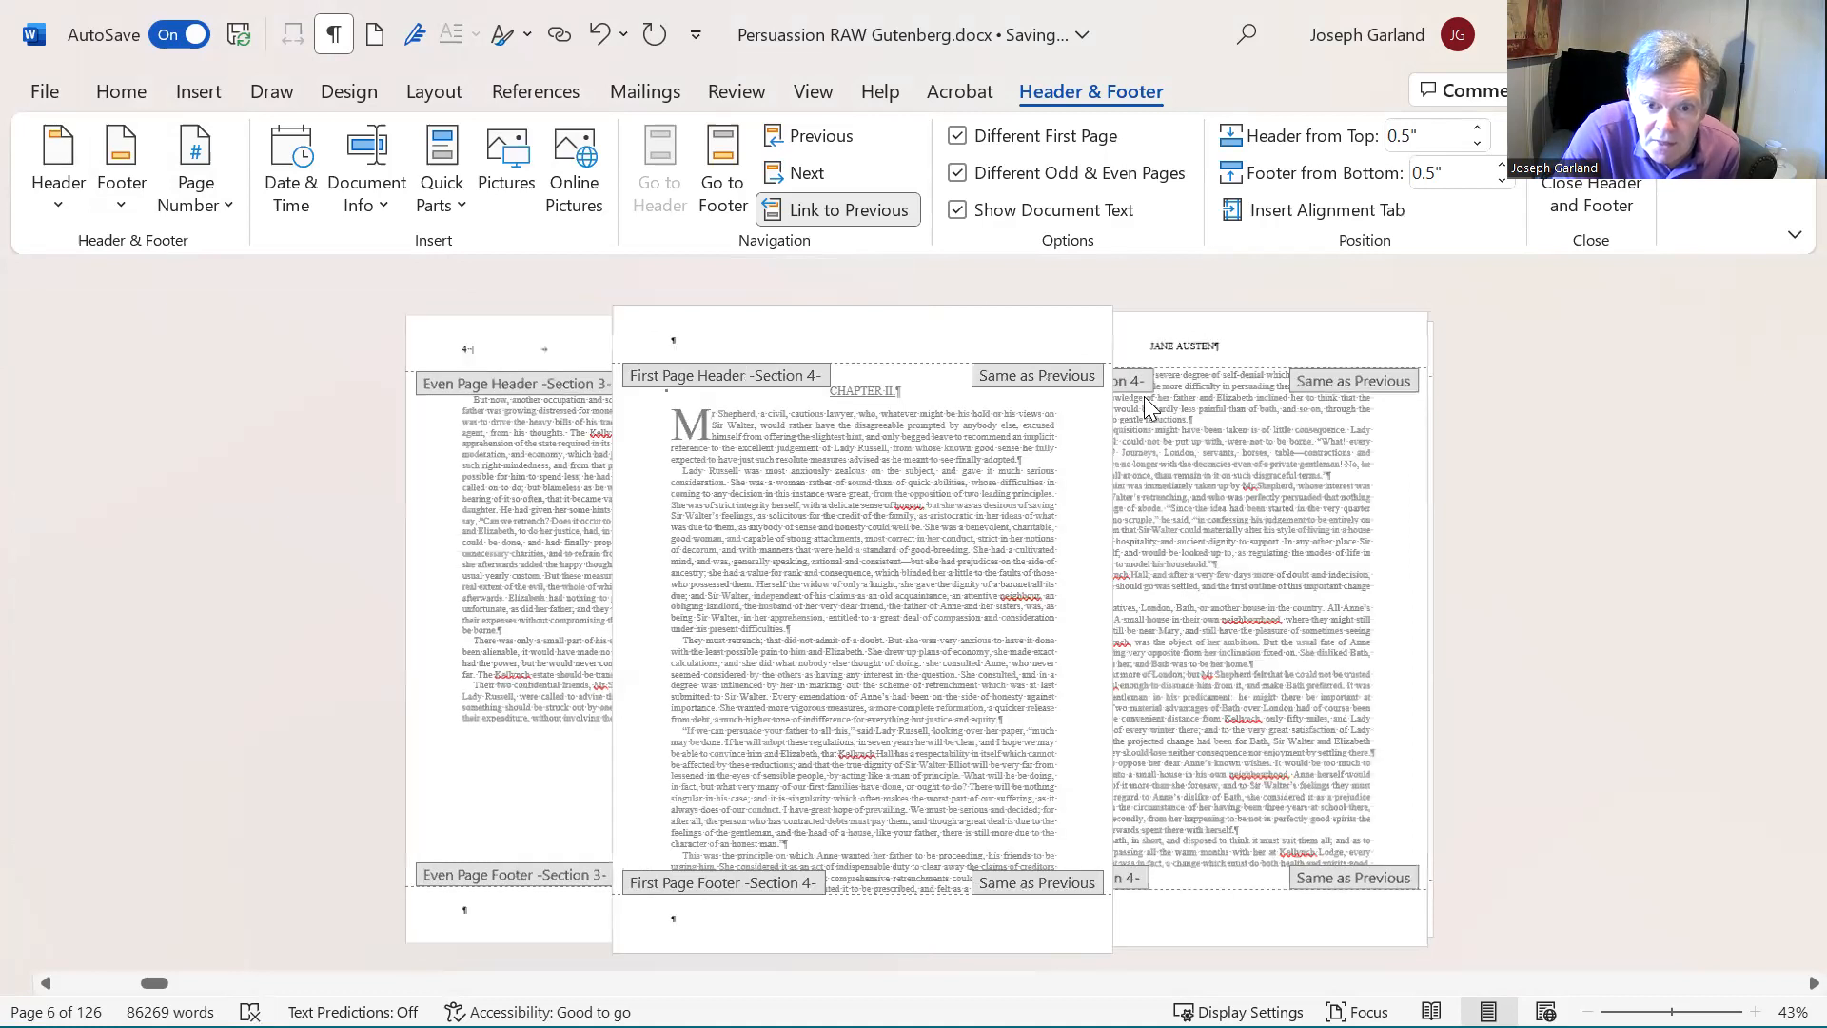
scroll(1143, 396, "right", 2)
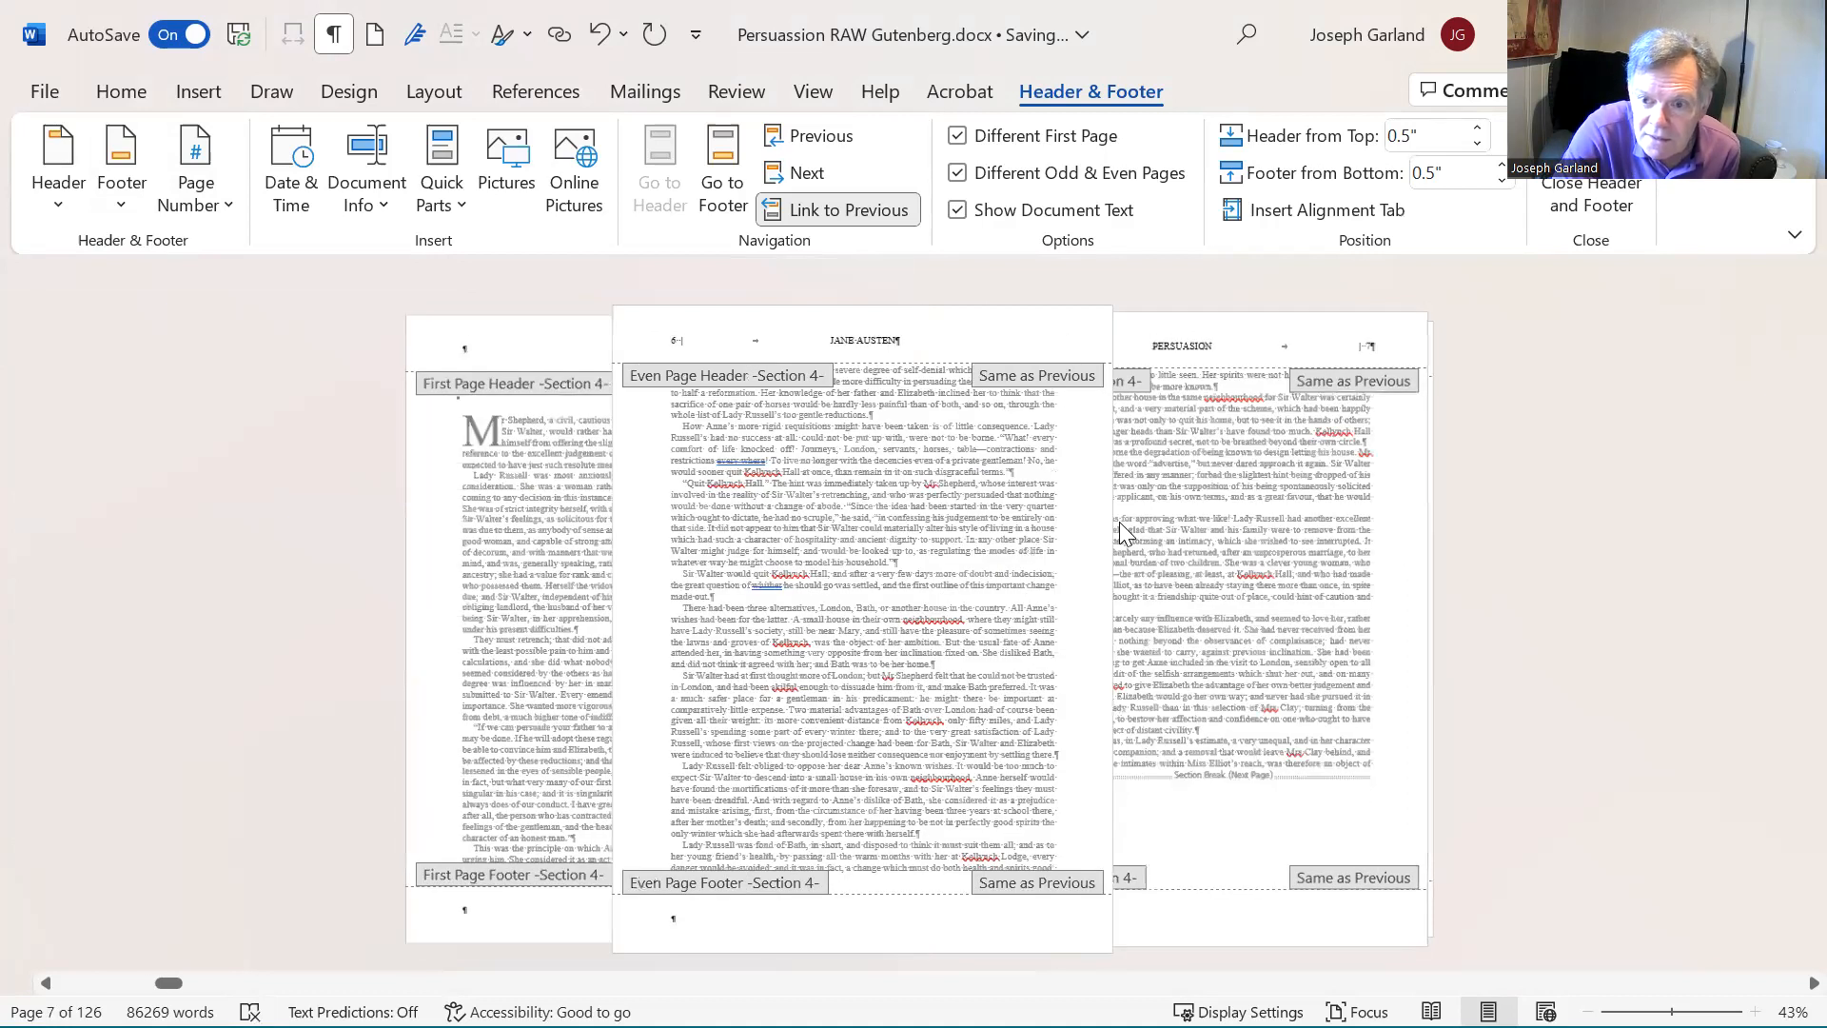
scroll(1119, 529, "left", 2)
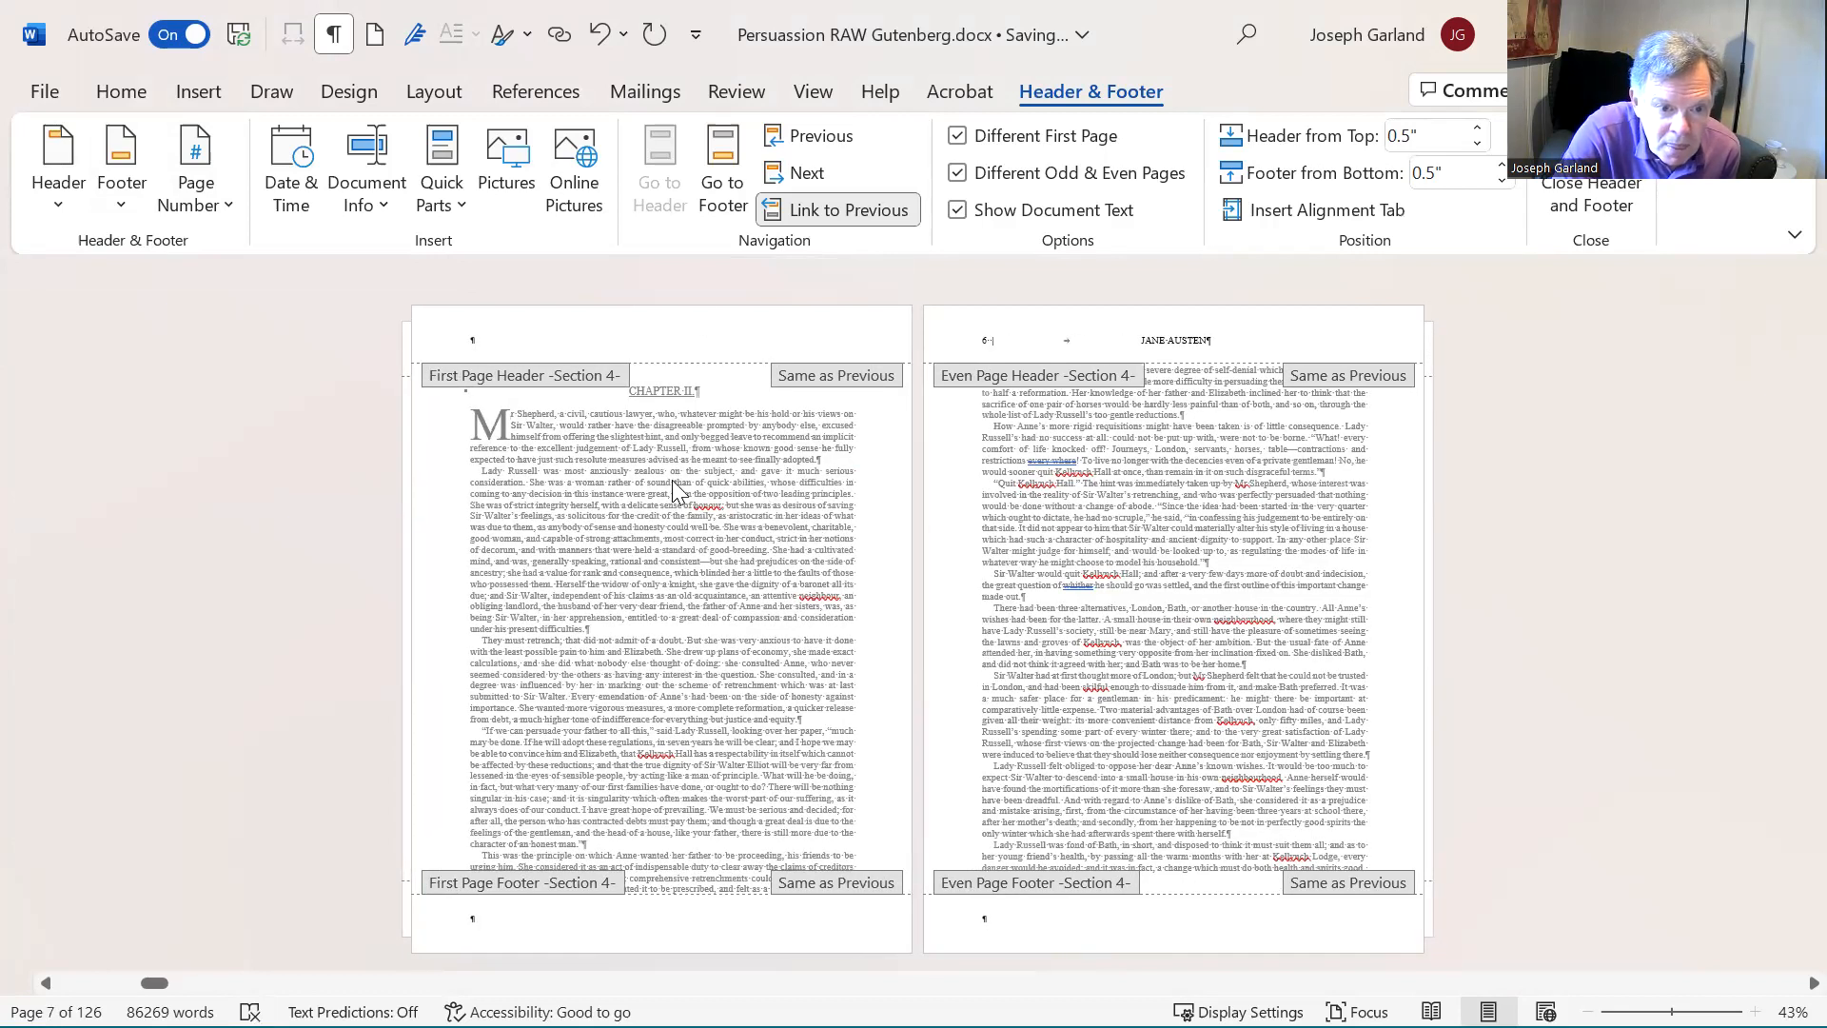
scroll(672, 481, "left", 2)
scroll(671, 482, "right", 1)
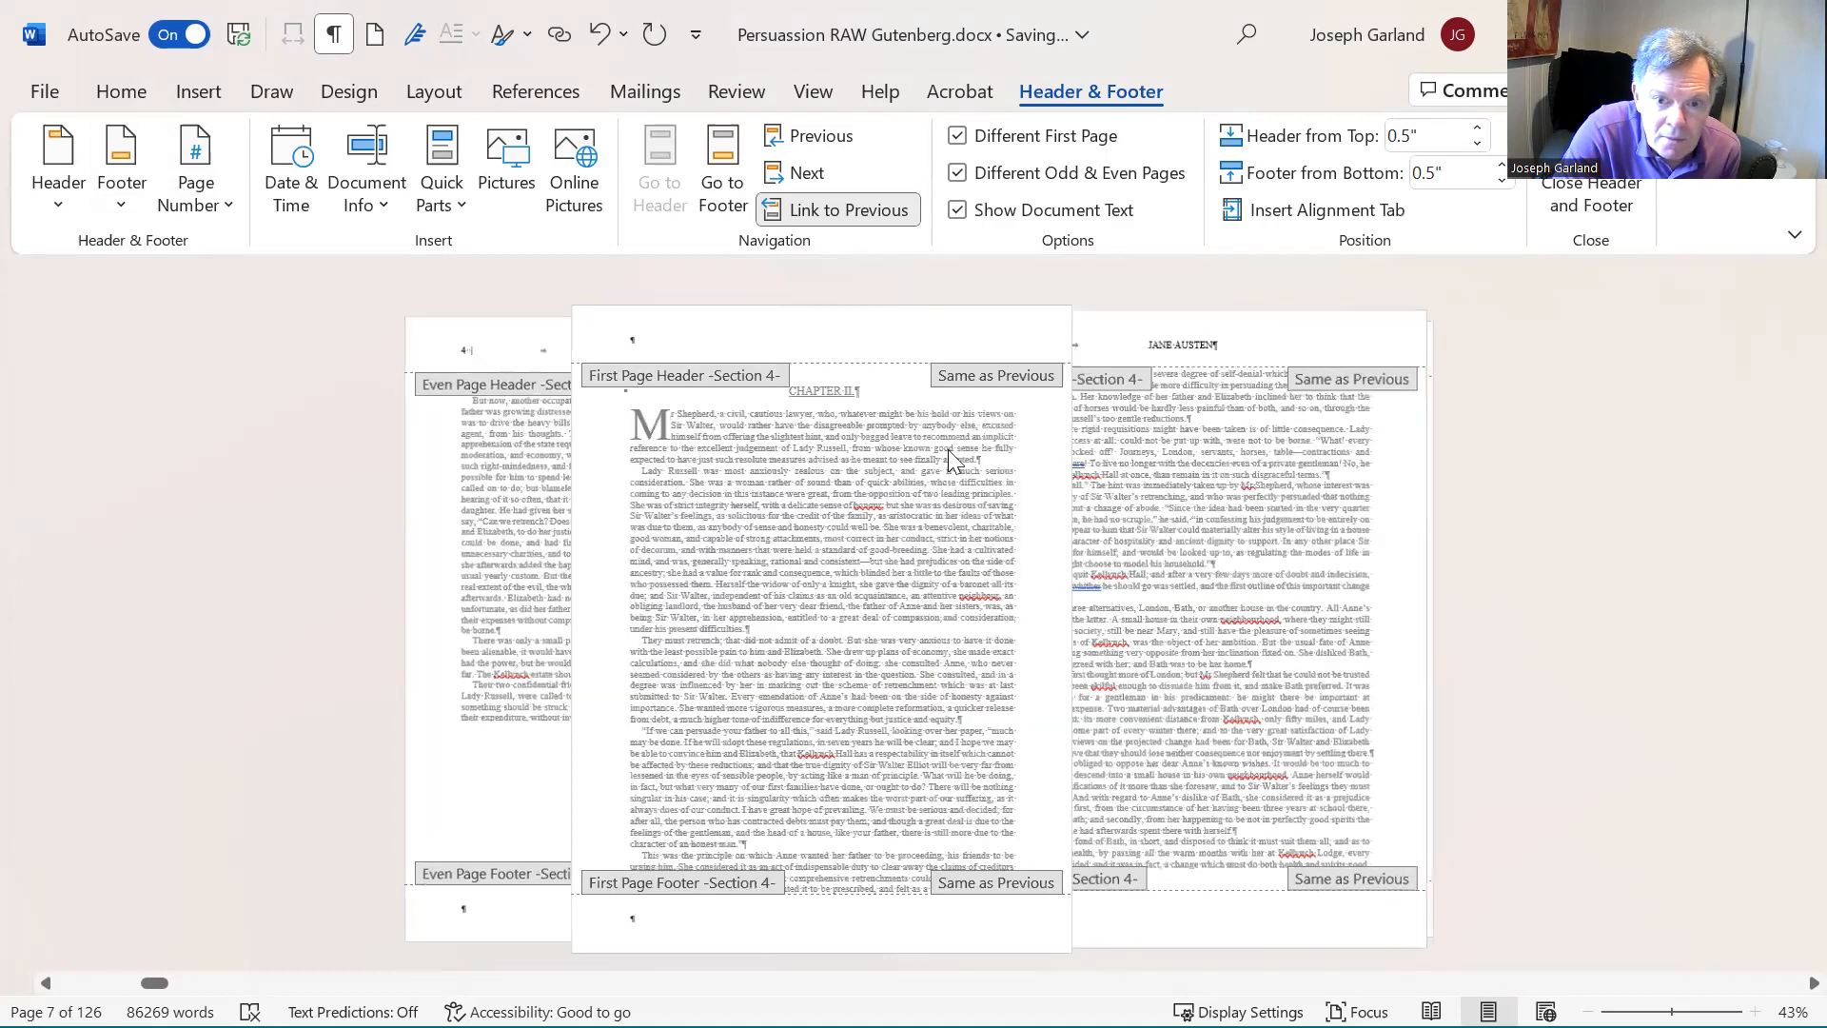
- Keep the Chapter II section's page numbering set to continue from the previous section and return to the body text
scroll(947, 449, "right", 1)
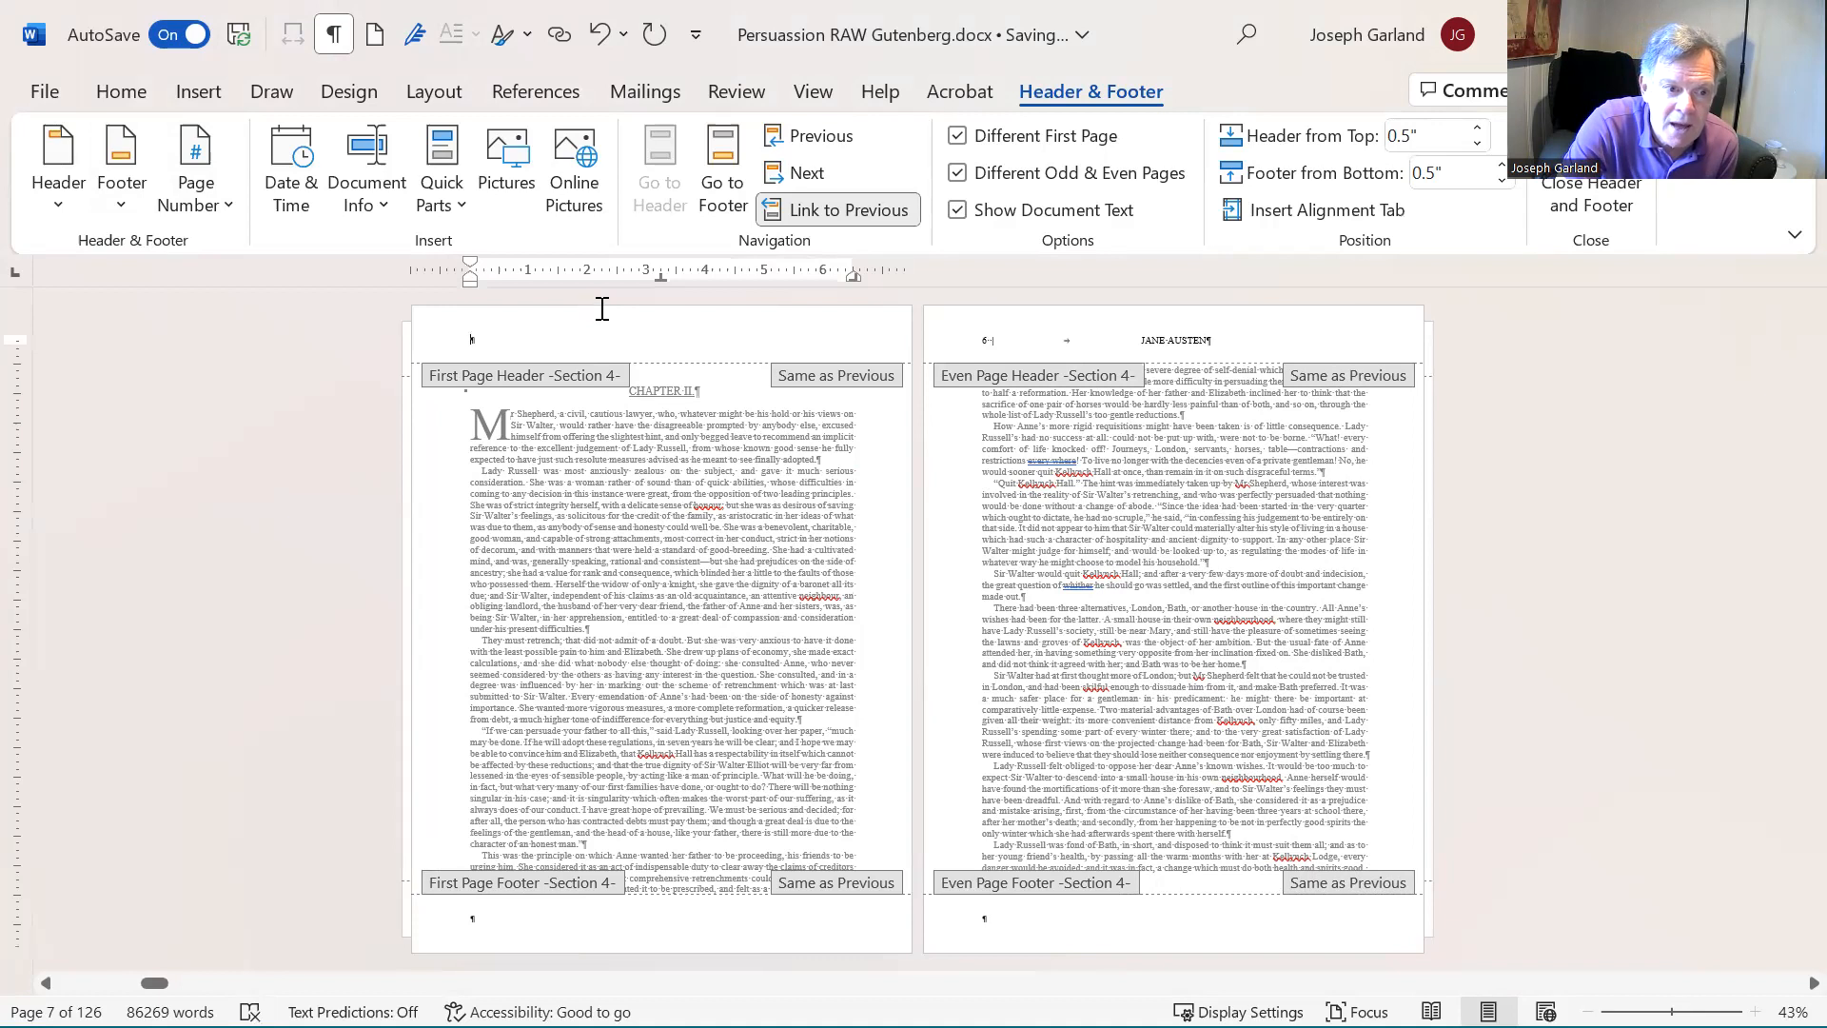
left_click(193, 162)
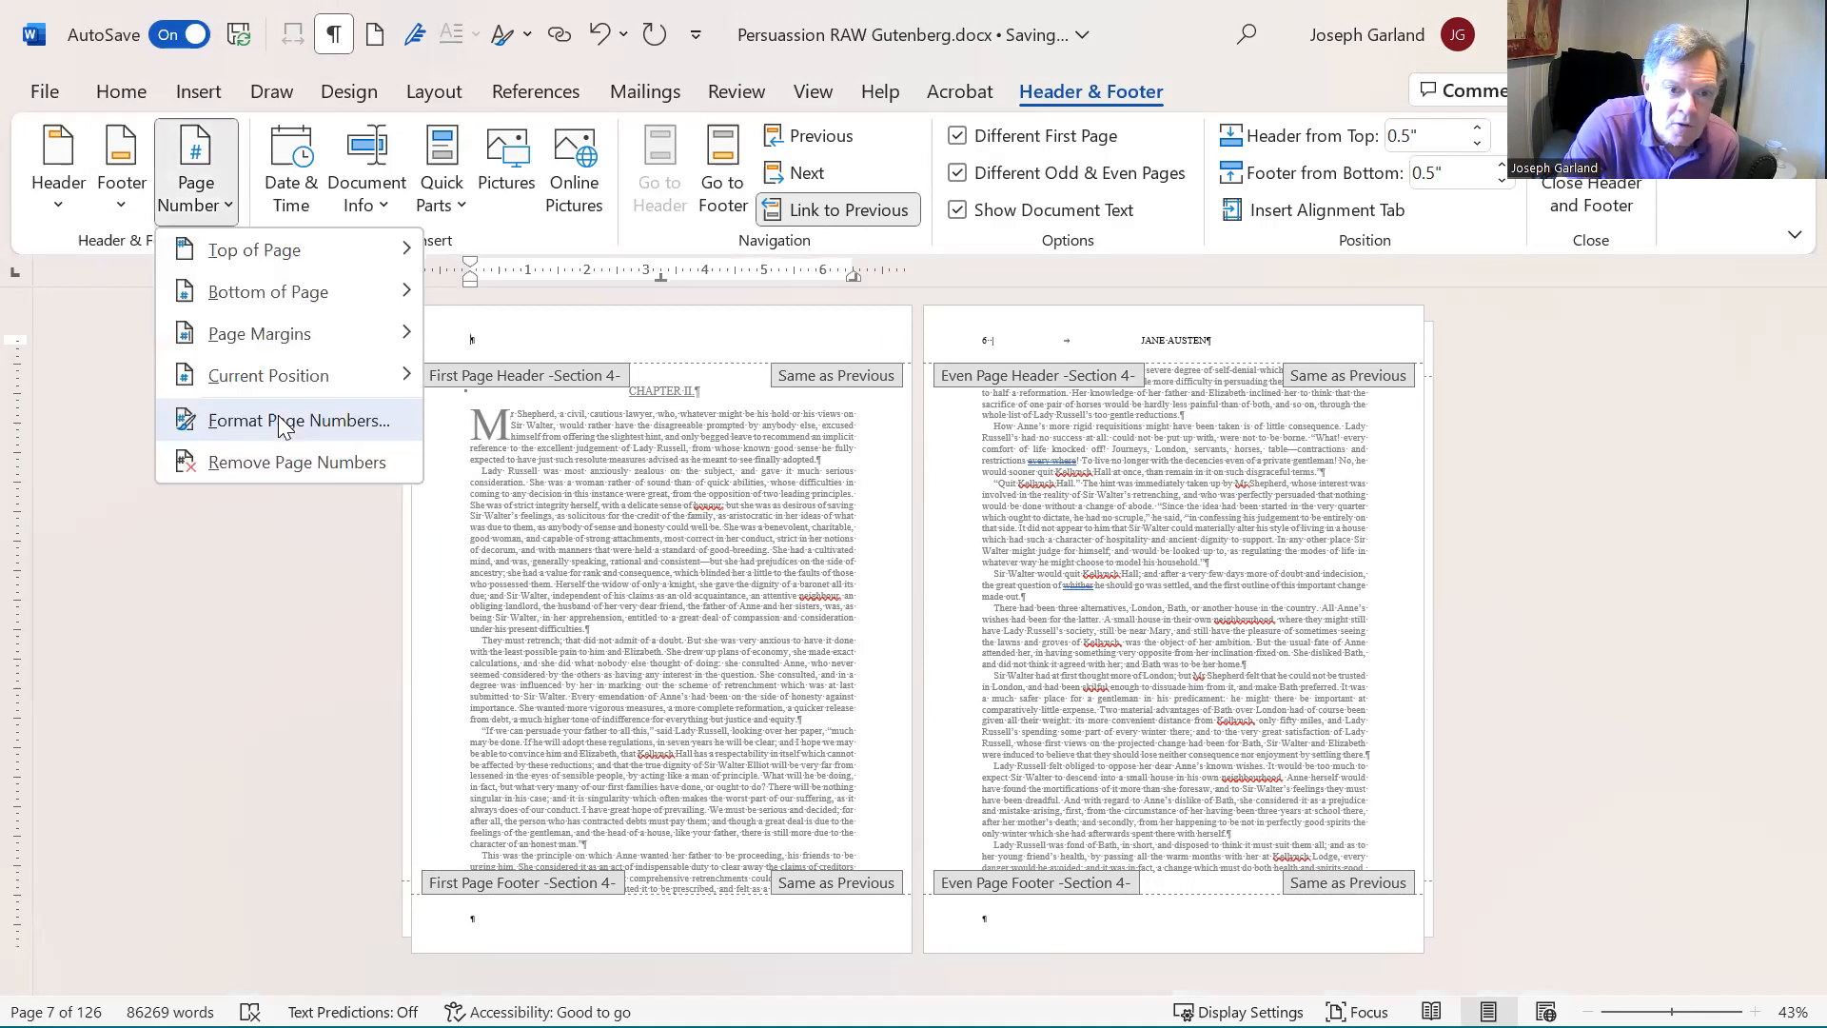
left_click(281, 419)
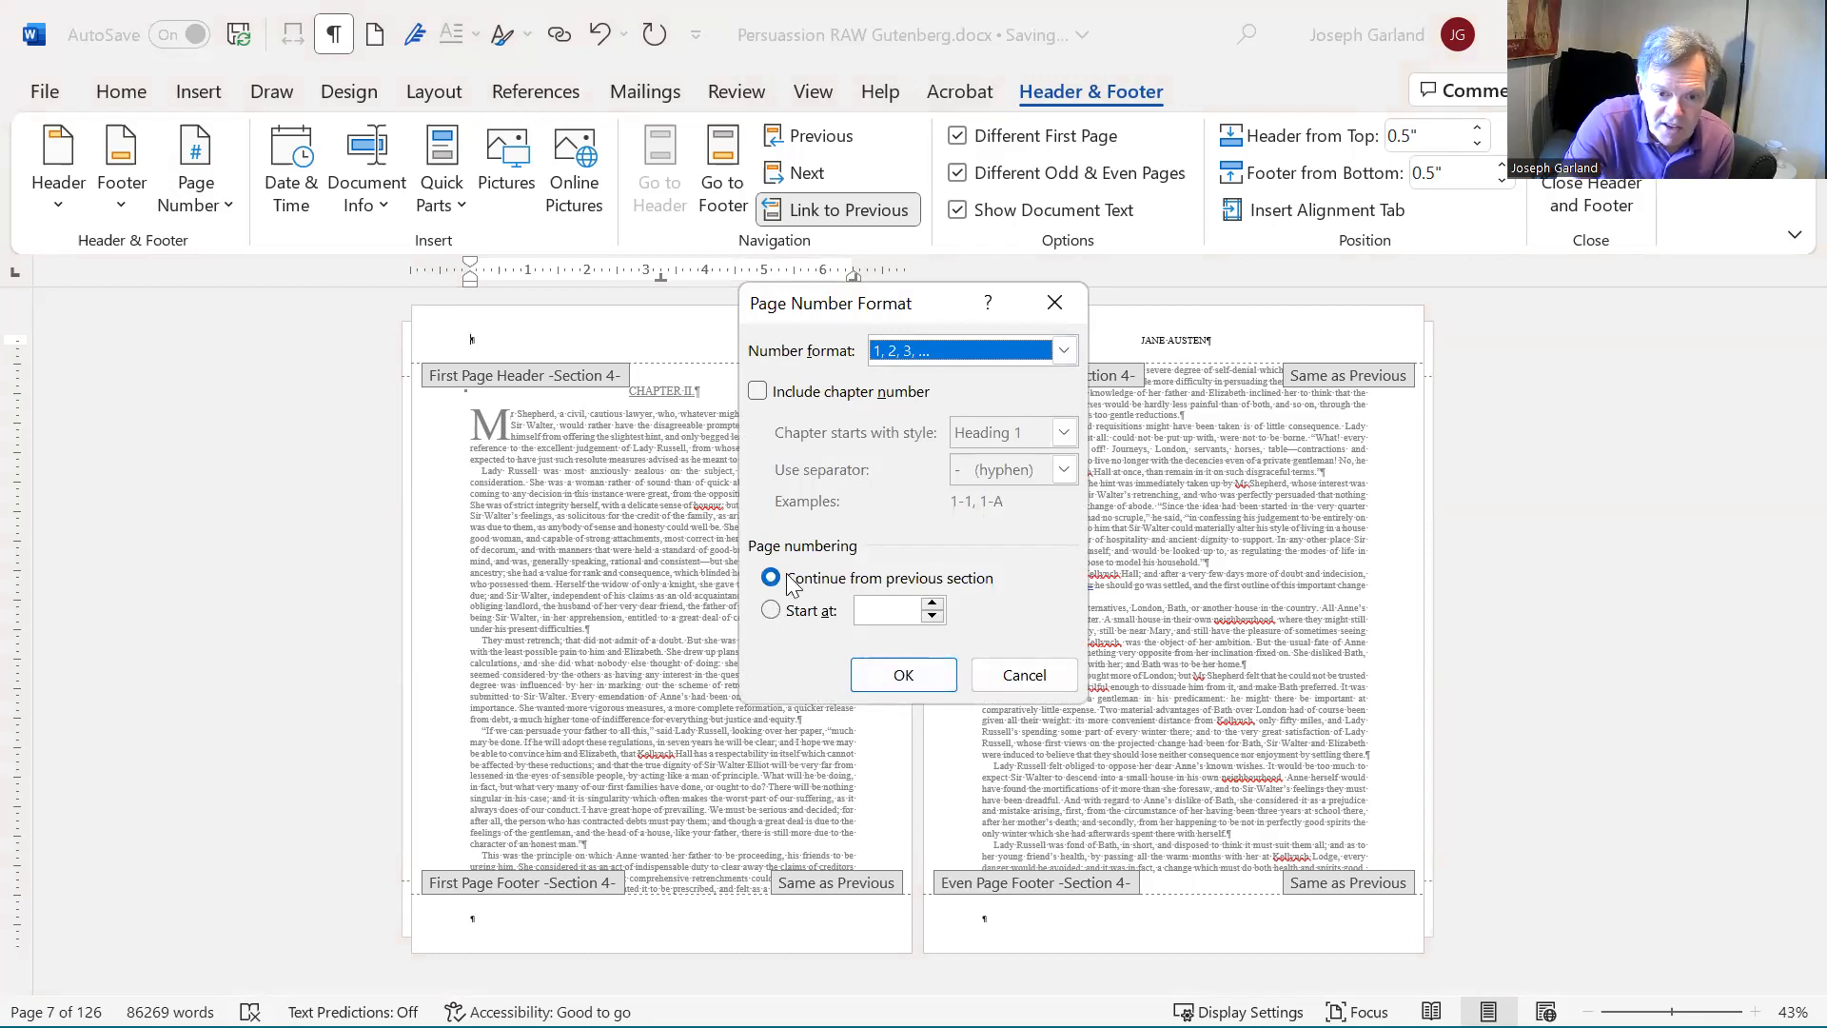
left_click(912, 678)
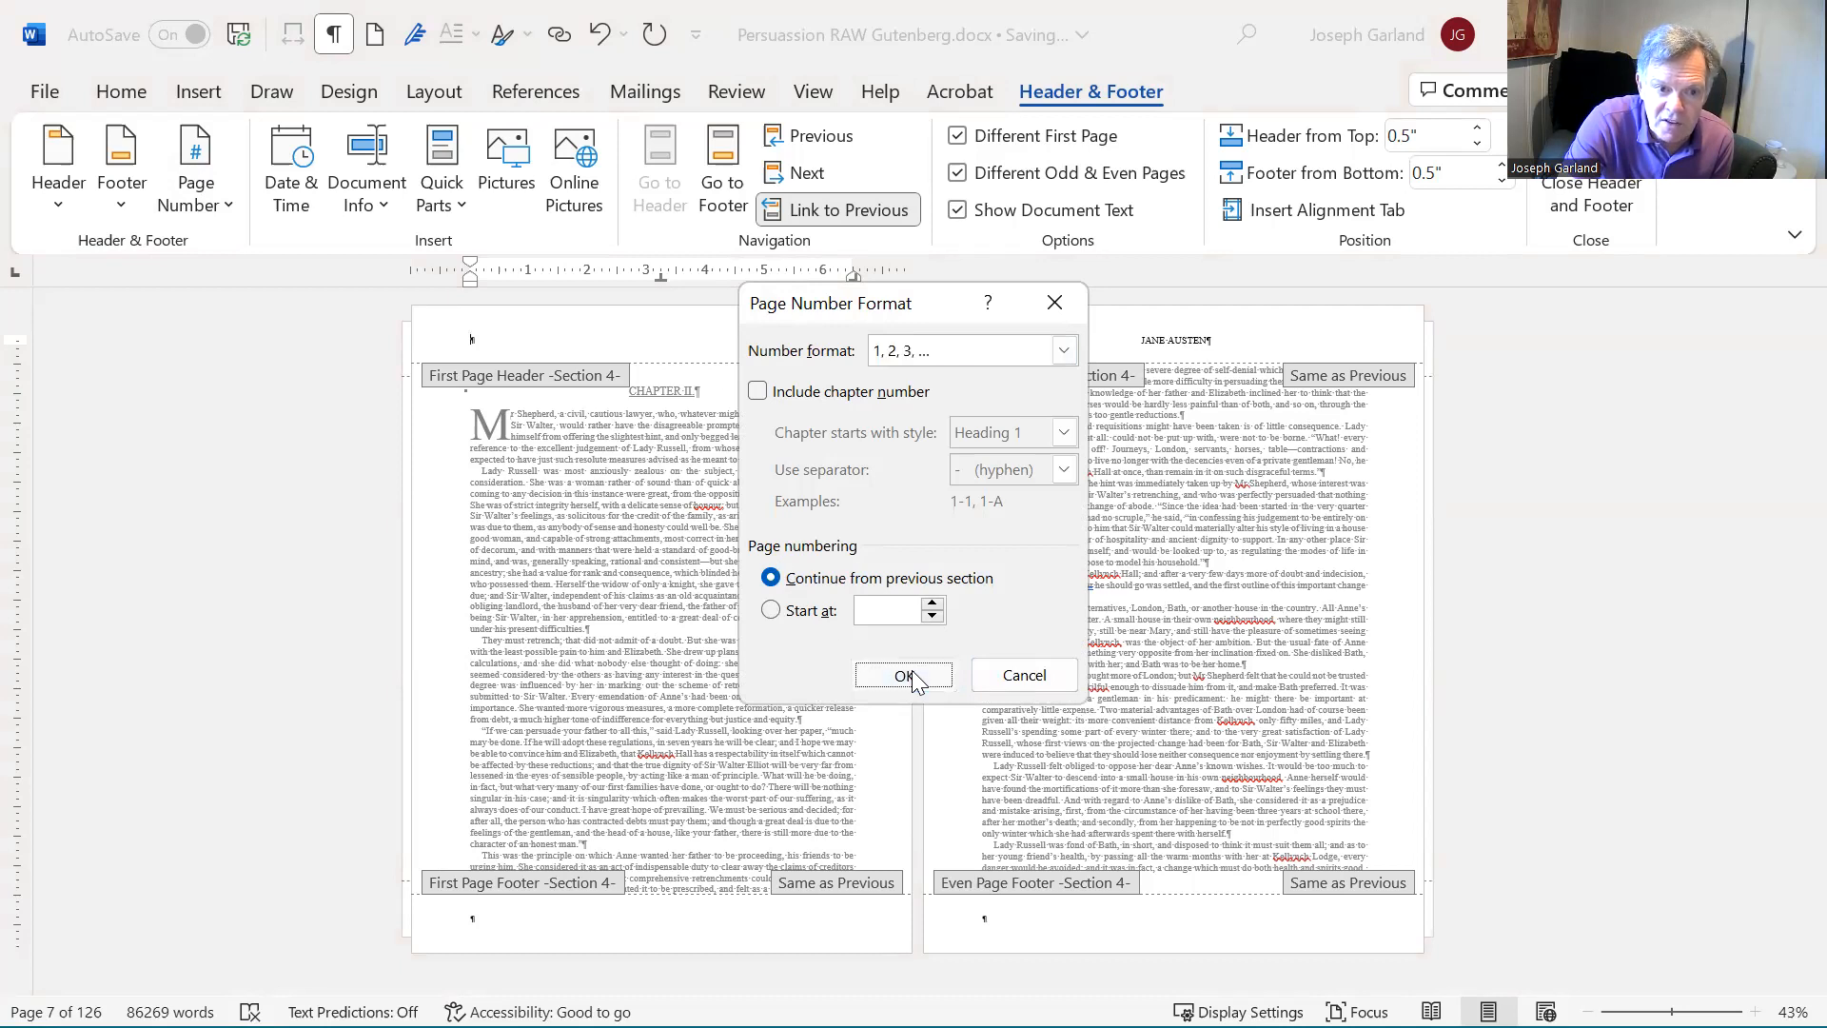
double_click(794, 530)
- Delete the empty paragraph above the CHAPTER III heading
scroll(1088, 583, "right", 3)
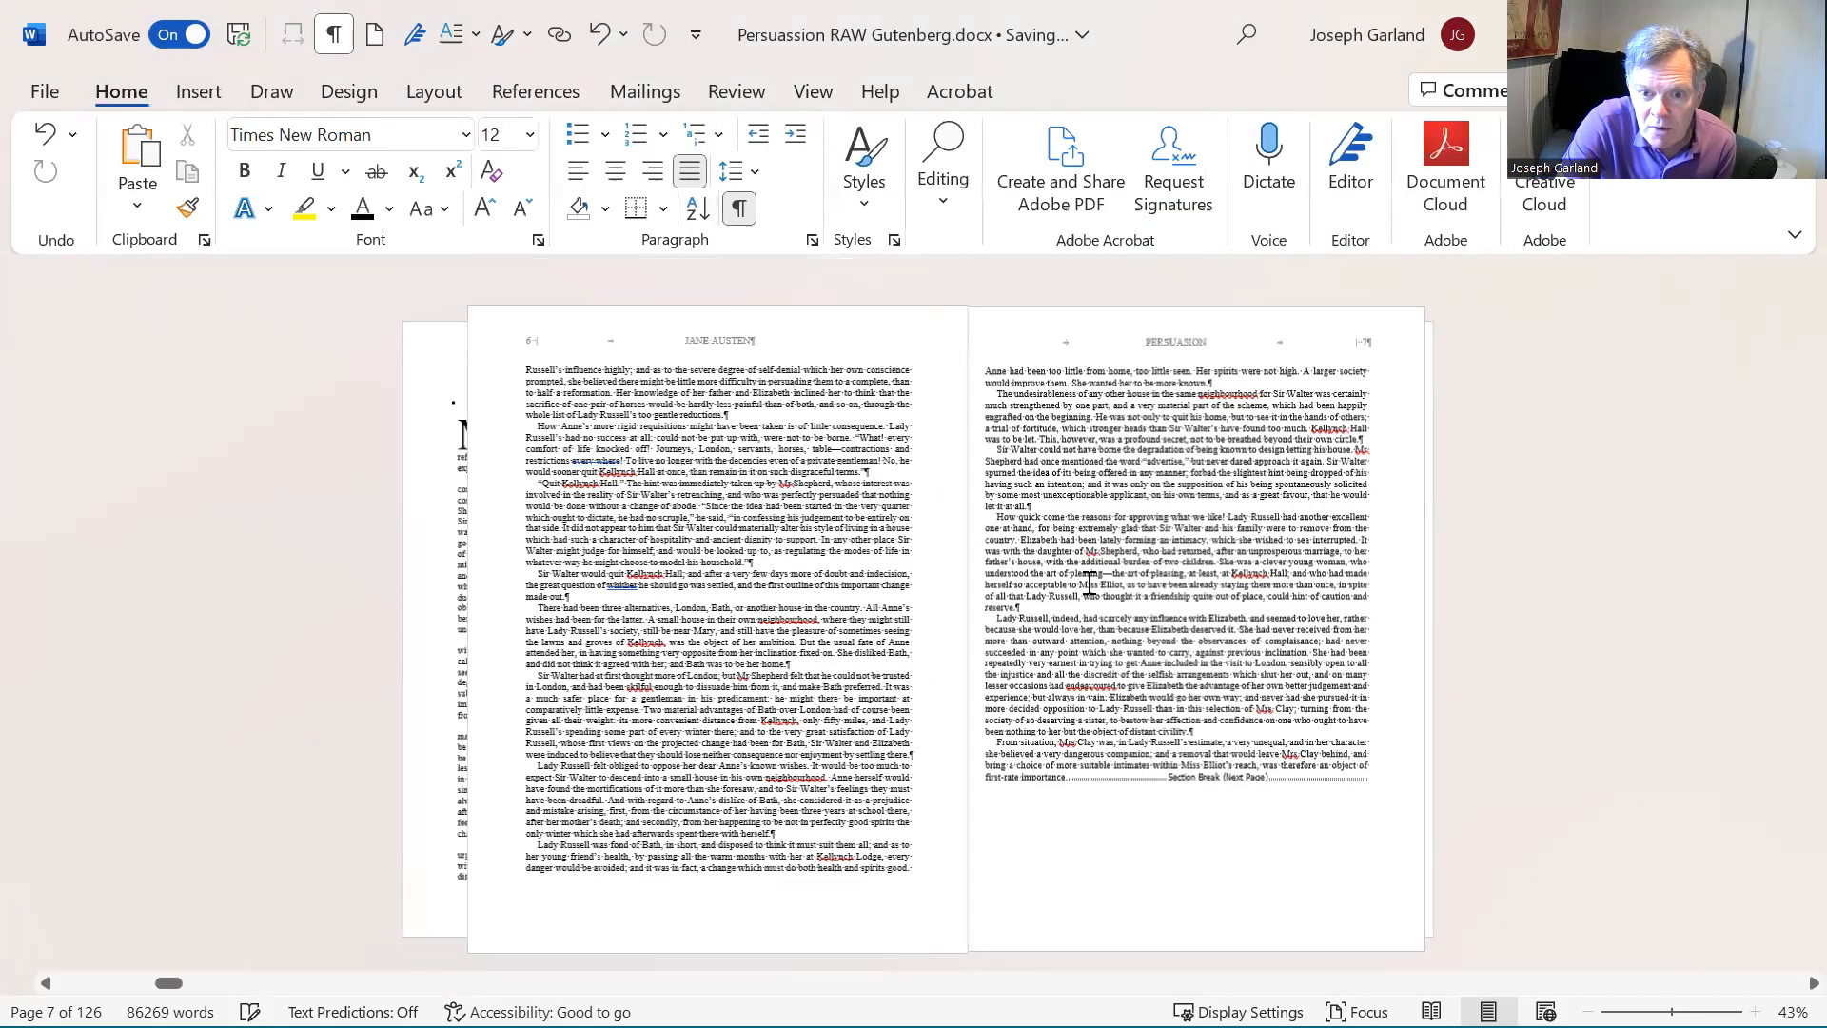
scroll(1086, 583, "down", 1)
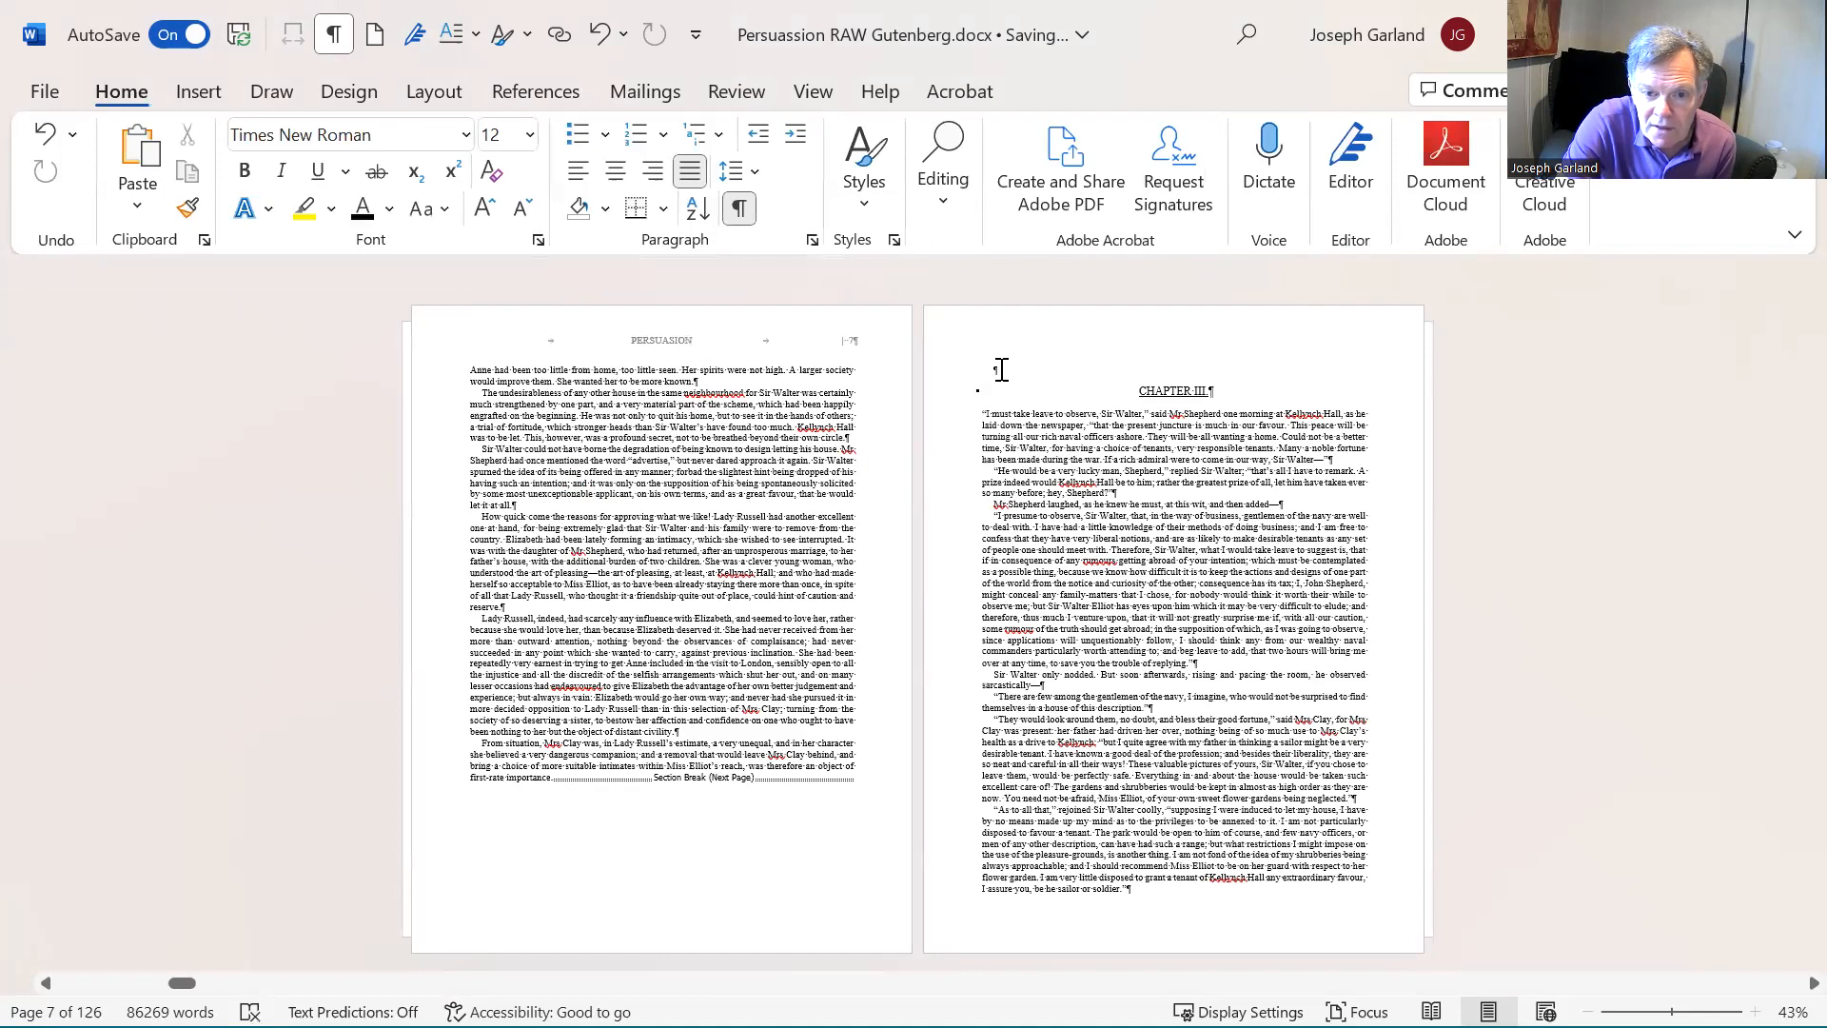
left_click(1001, 368)
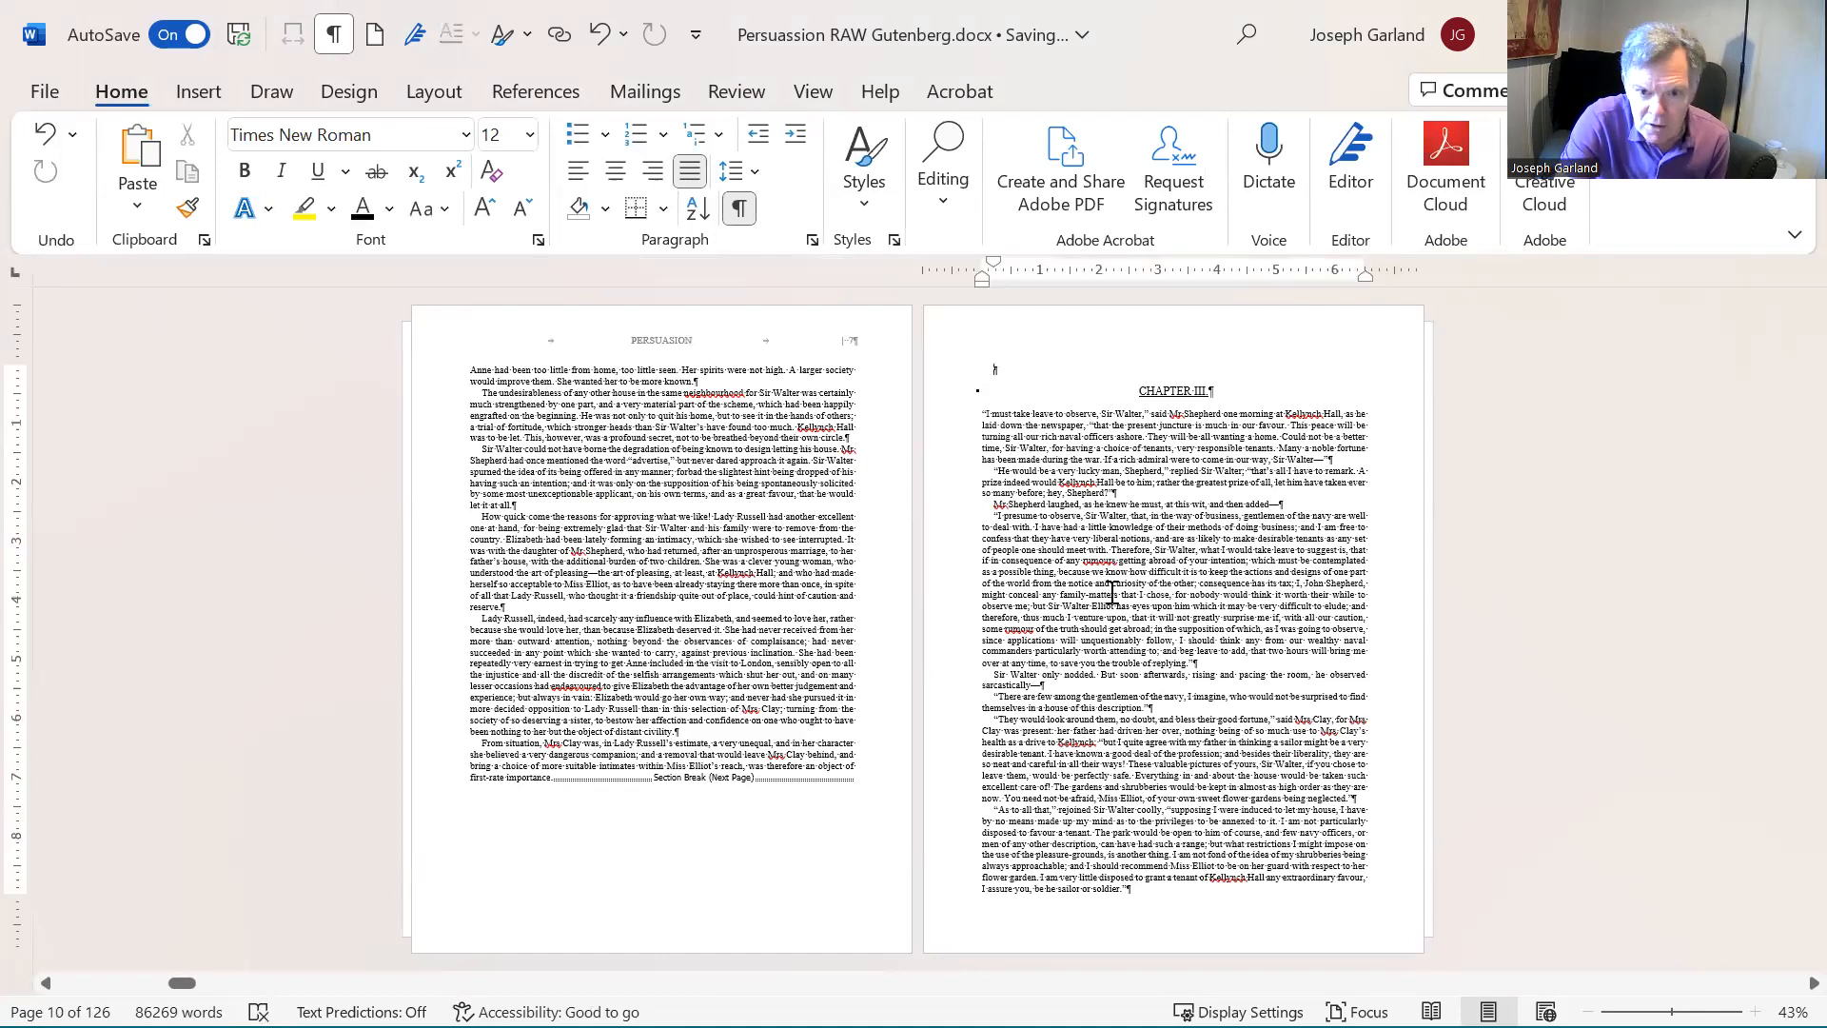
key("Delete")
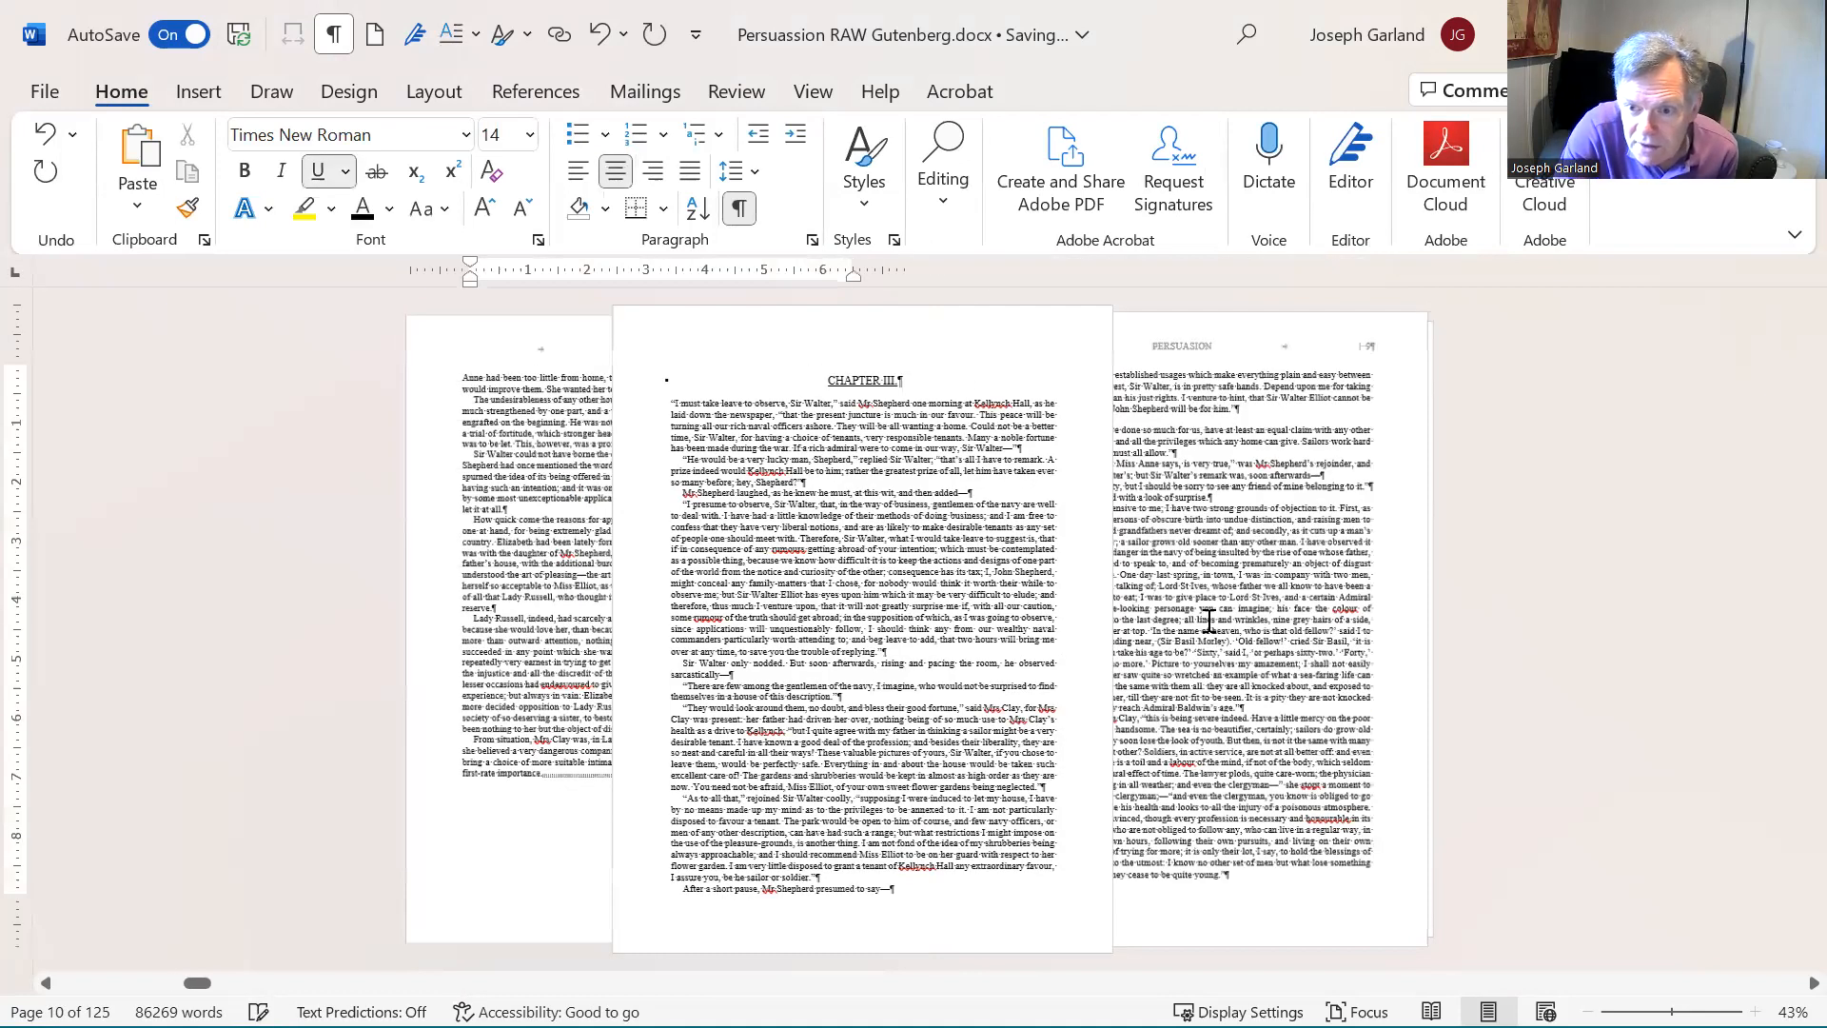
- Examine the running headers and page numbers on the pages from Chapter III into Chapter VI and back to Chapter III
scroll(1208, 620, "down", 1)
scroll(1208, 620, "down", 1)
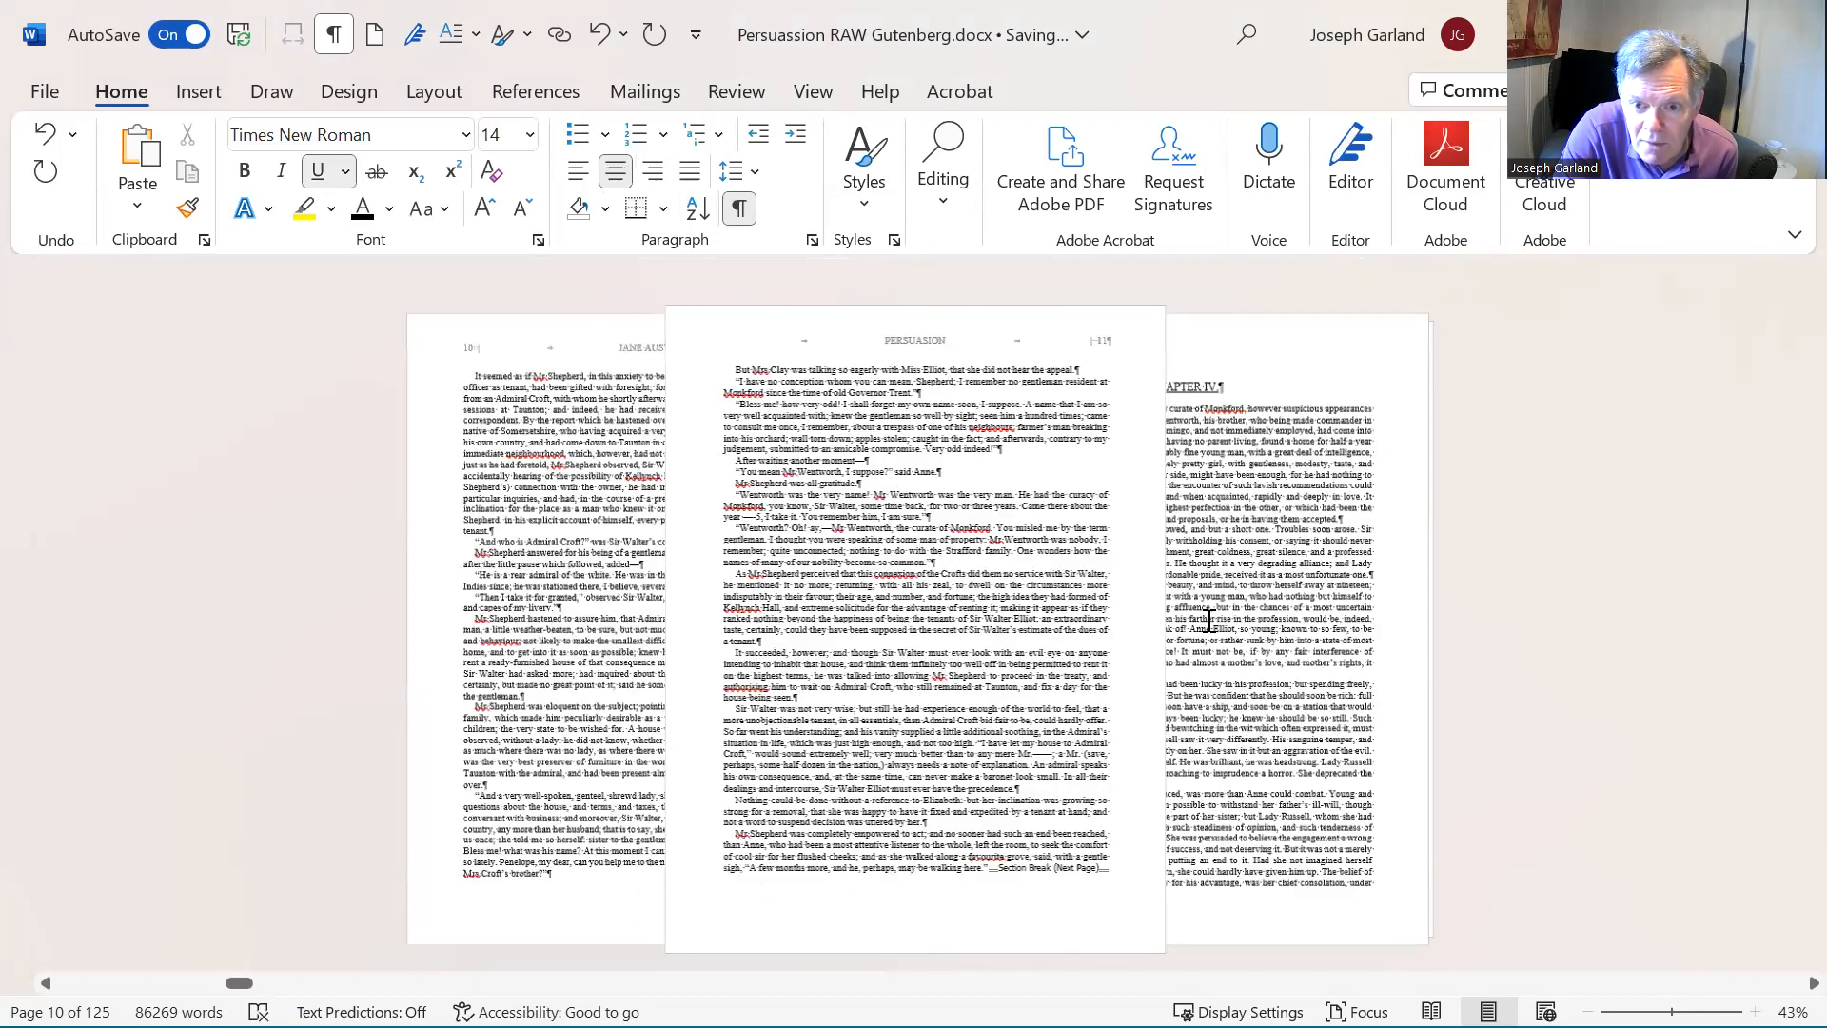
scroll(1208, 620, "down", 1)
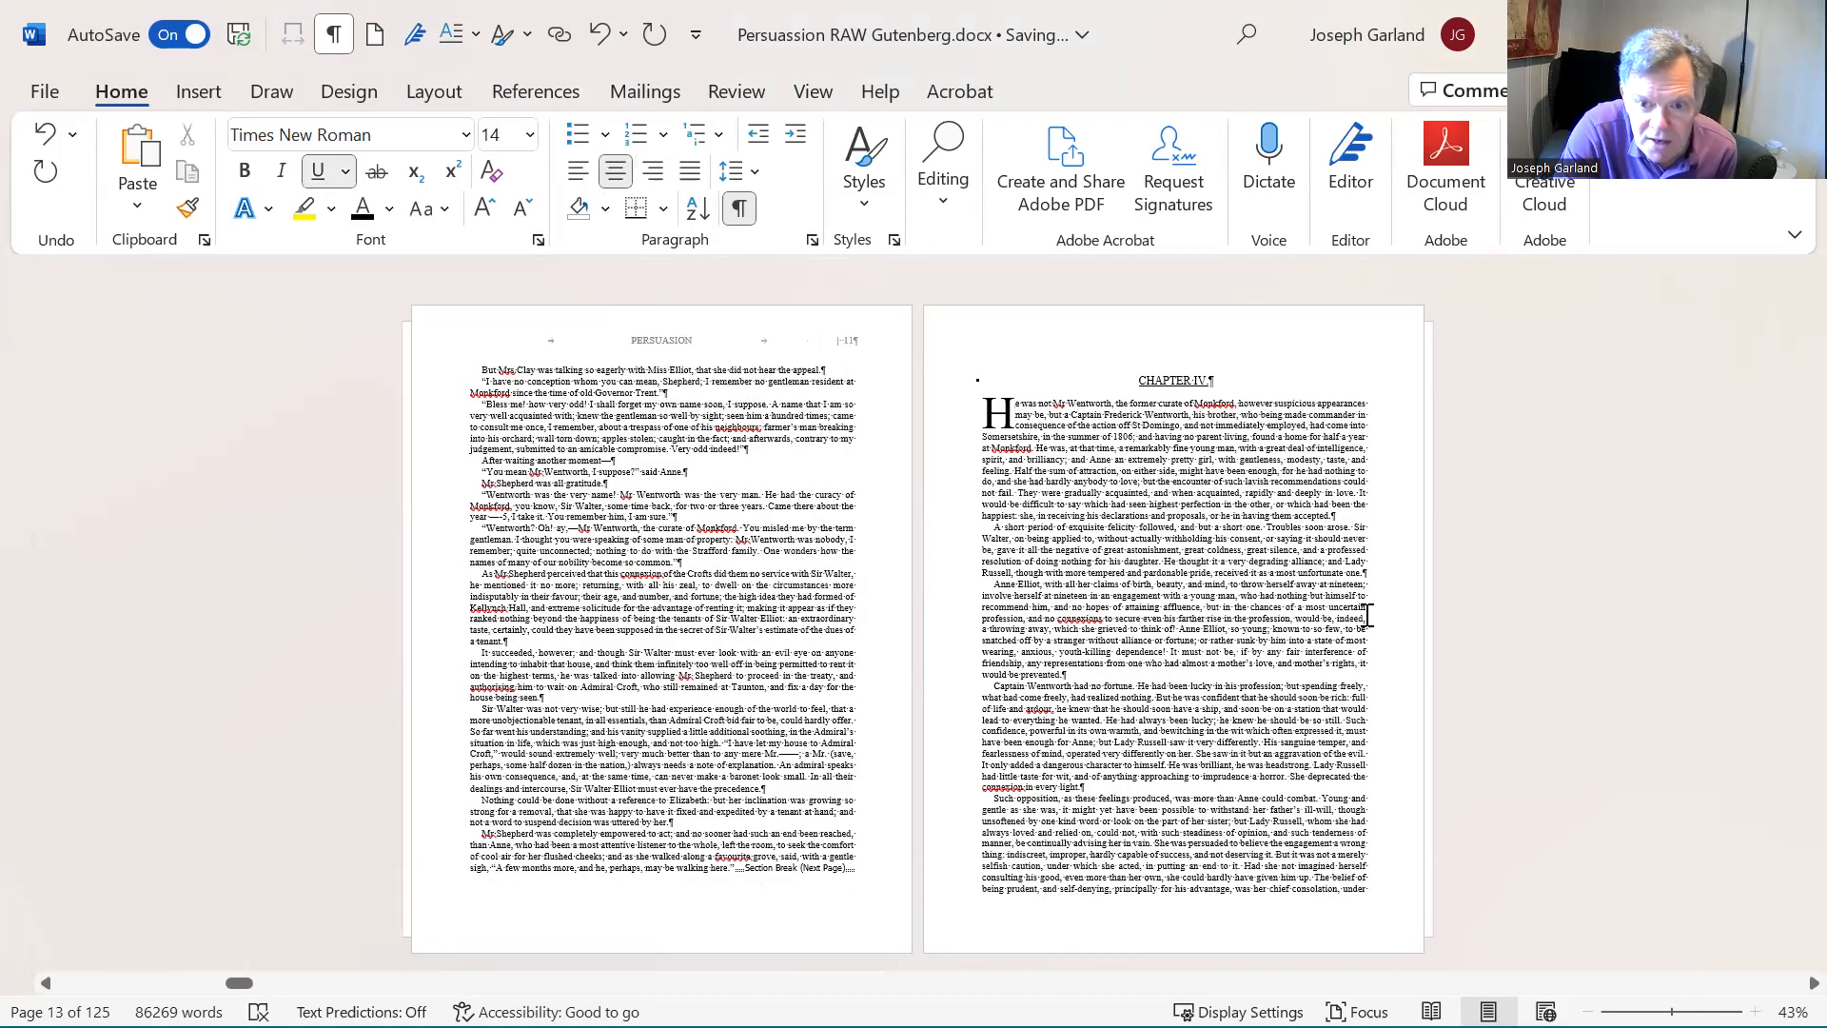
scroll(1233, 533, "down", 1)
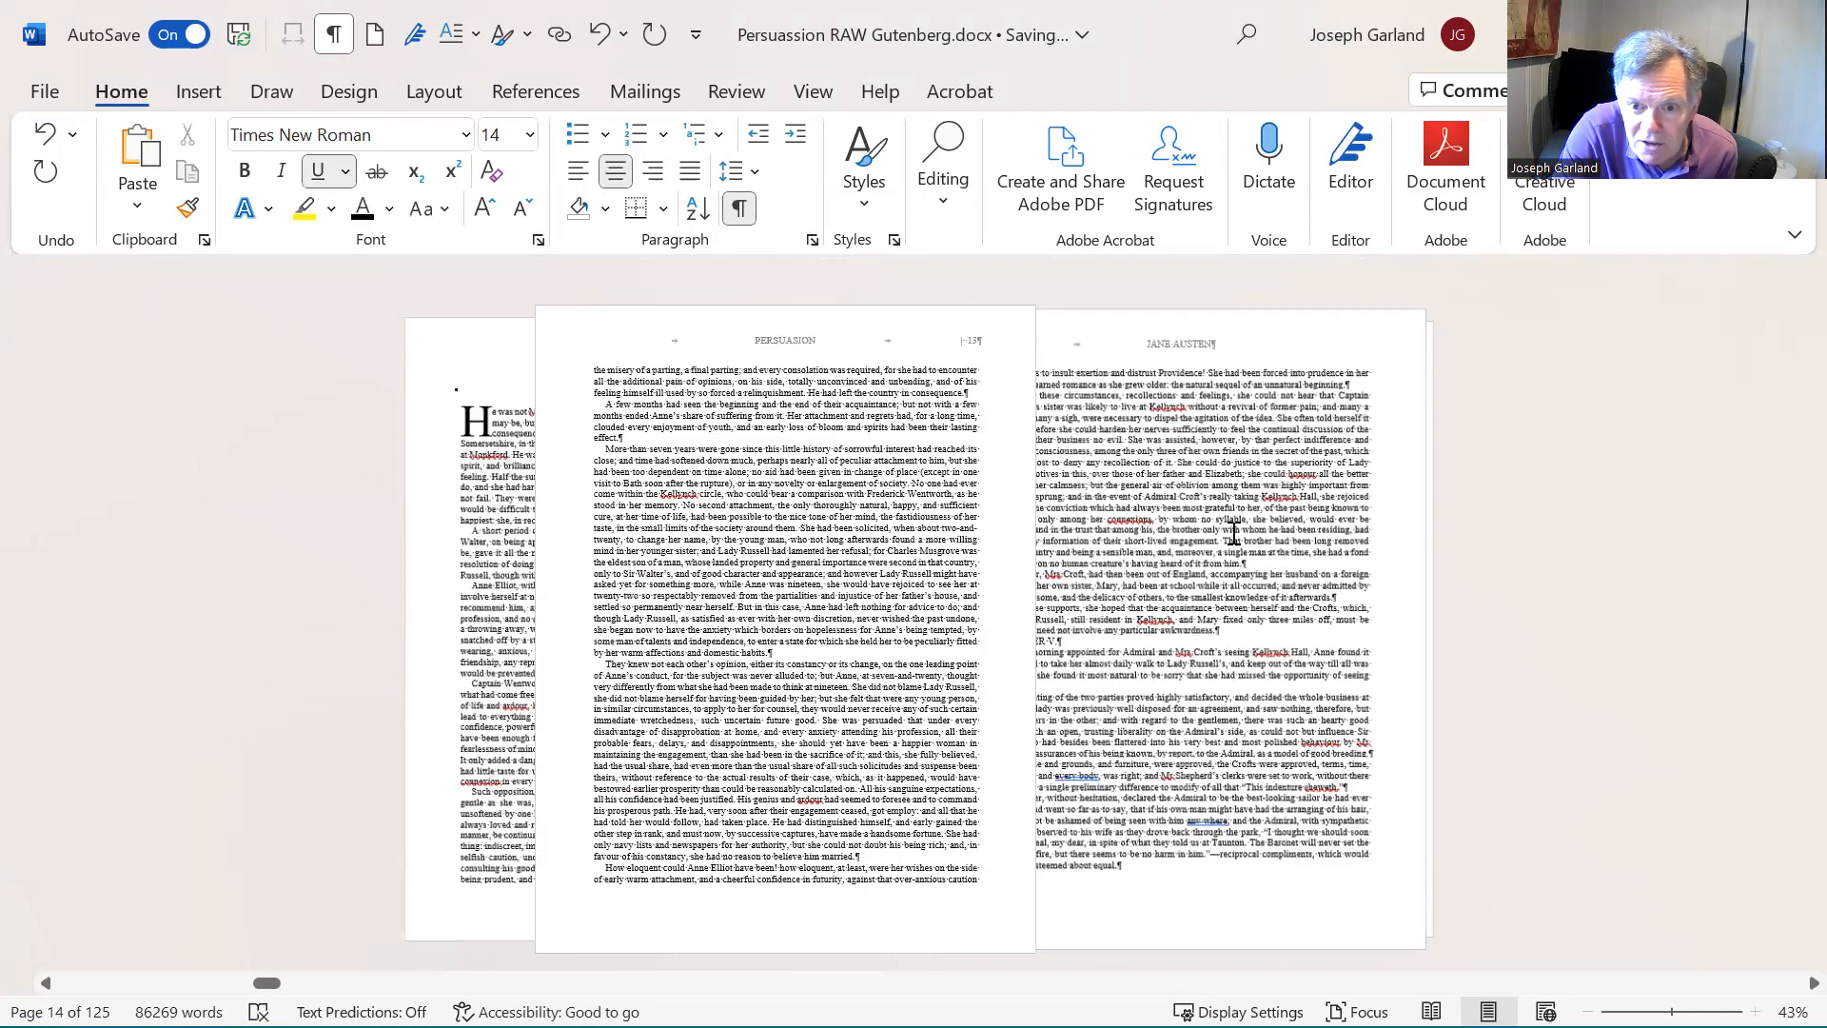
scroll(1233, 533, "down", 1)
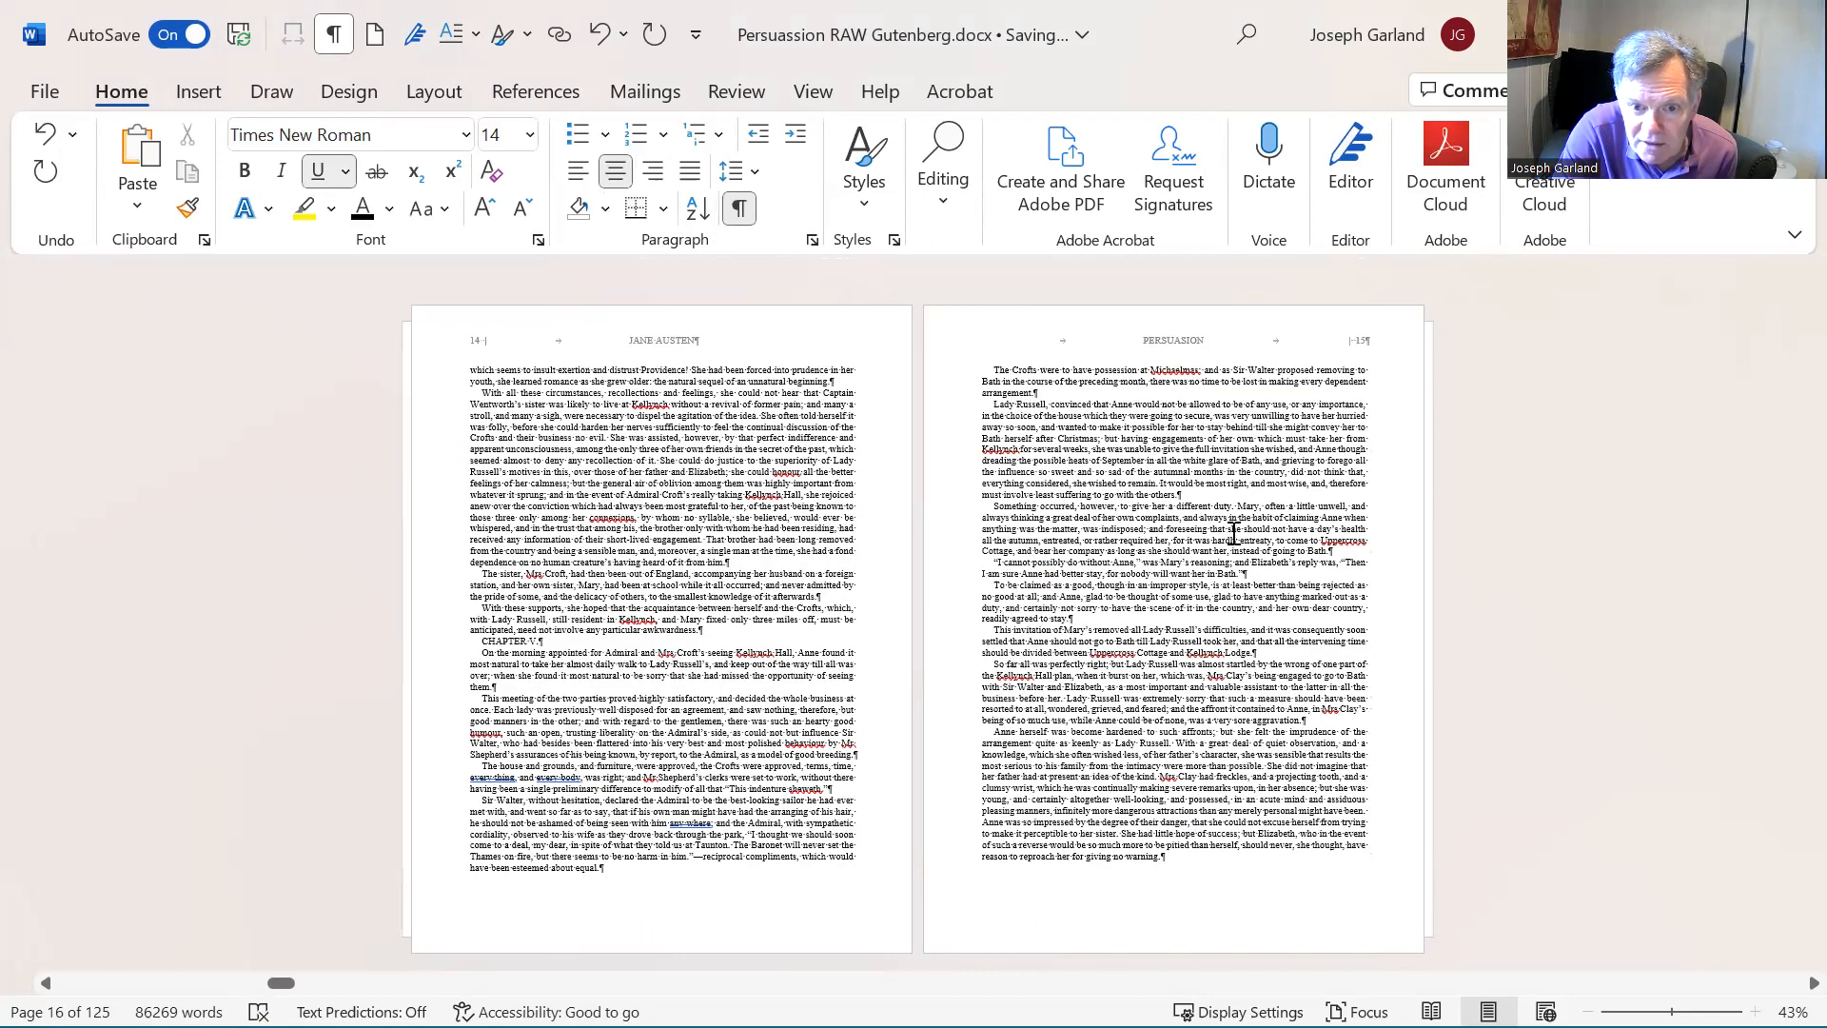
scroll(1233, 532, "down", 1)
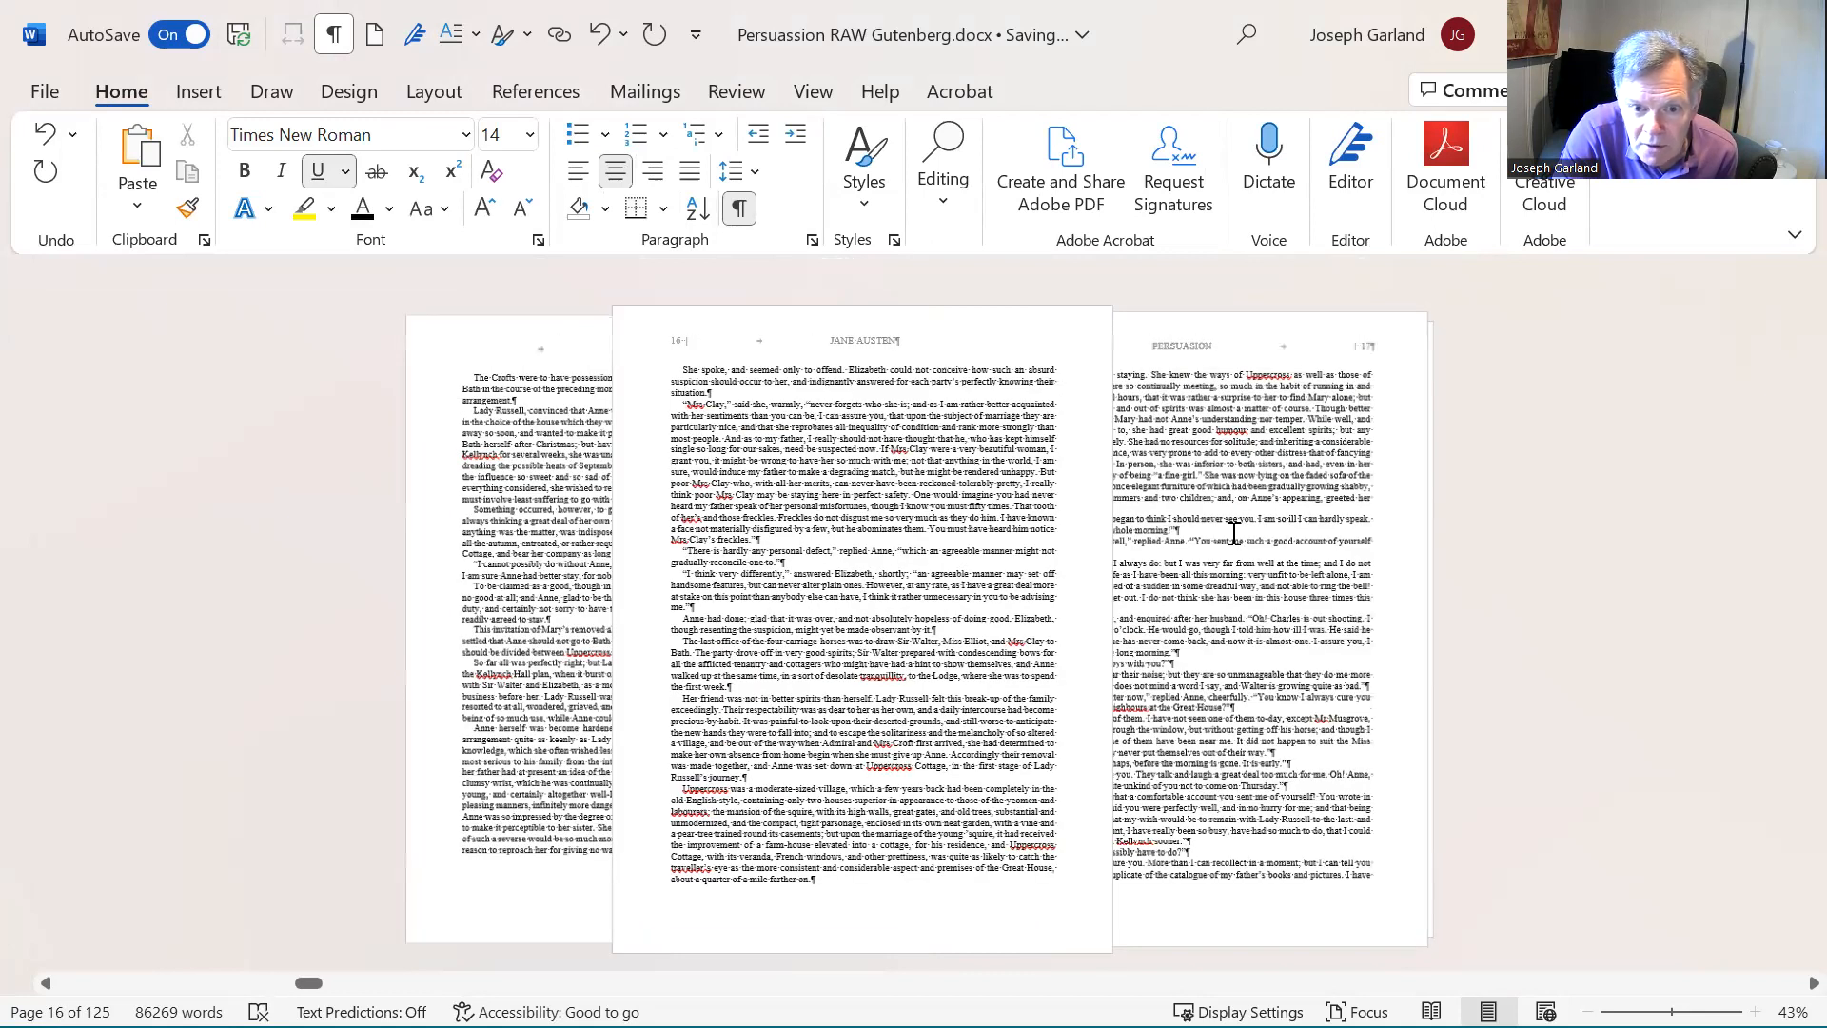
scroll(1233, 533, "down", 1)
scroll(1234, 533, "down", 1)
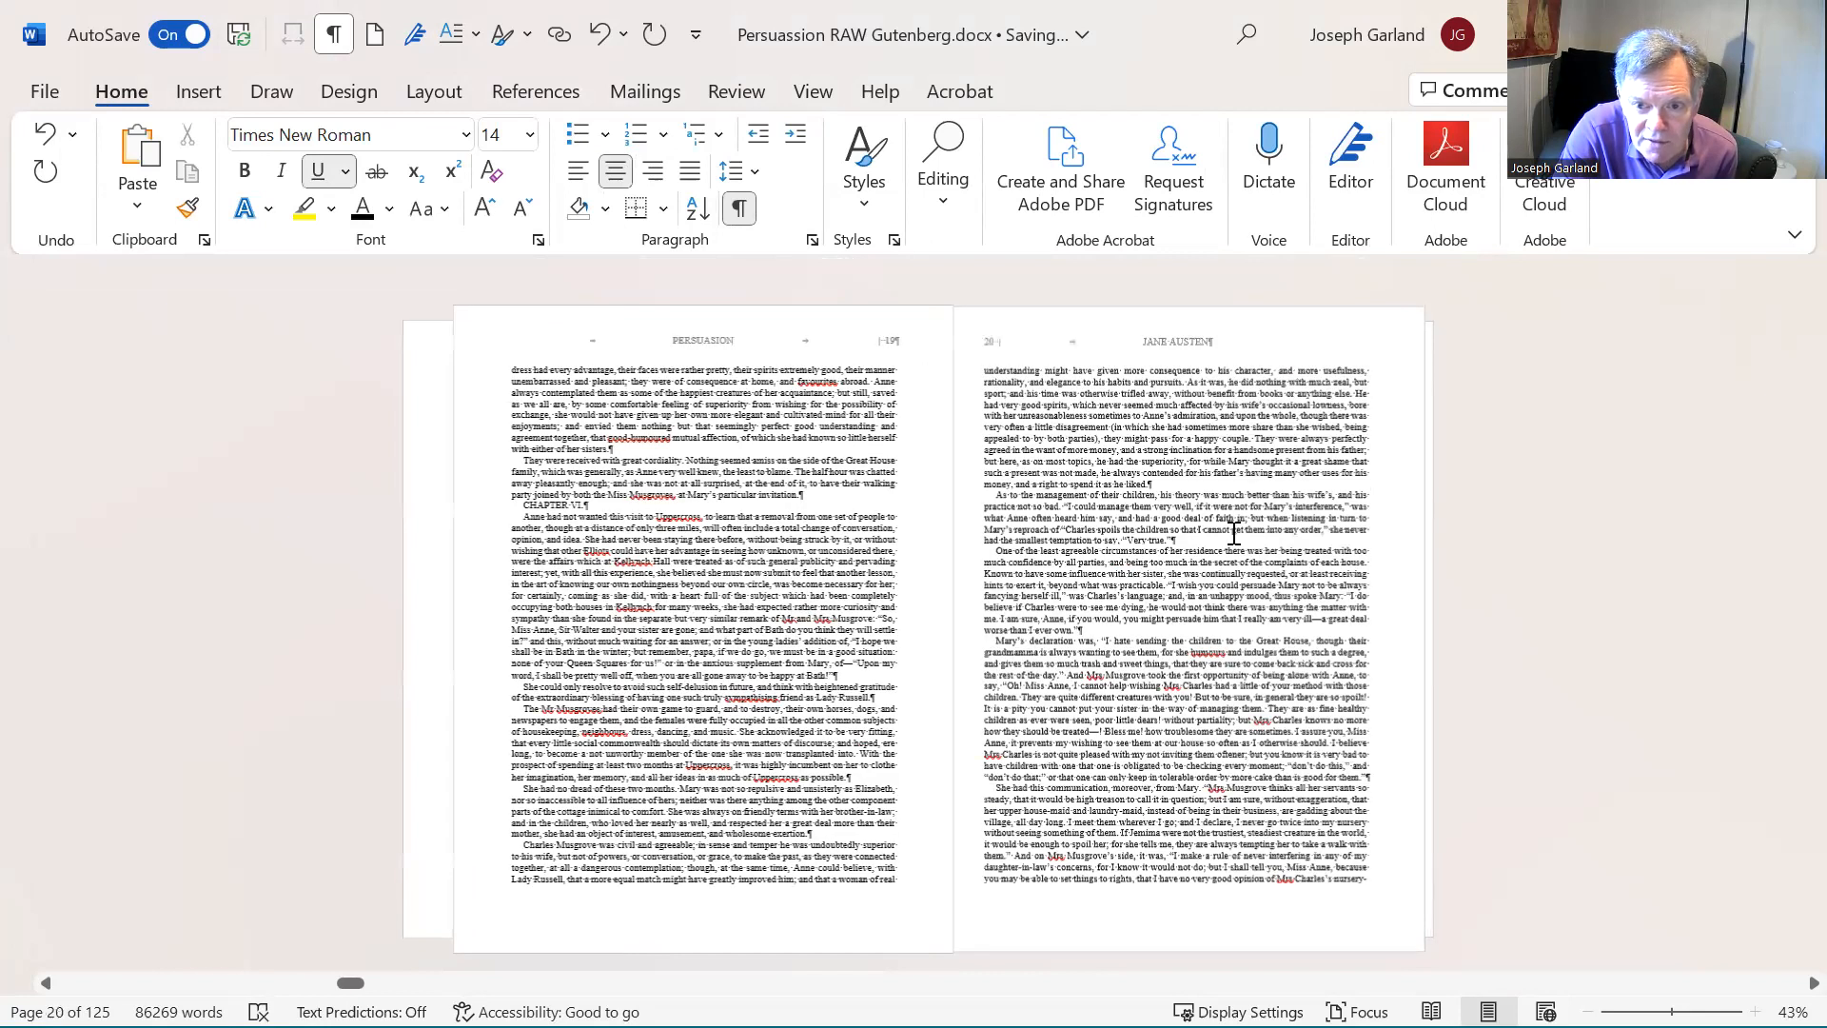
scroll(1233, 533, "down", 1)
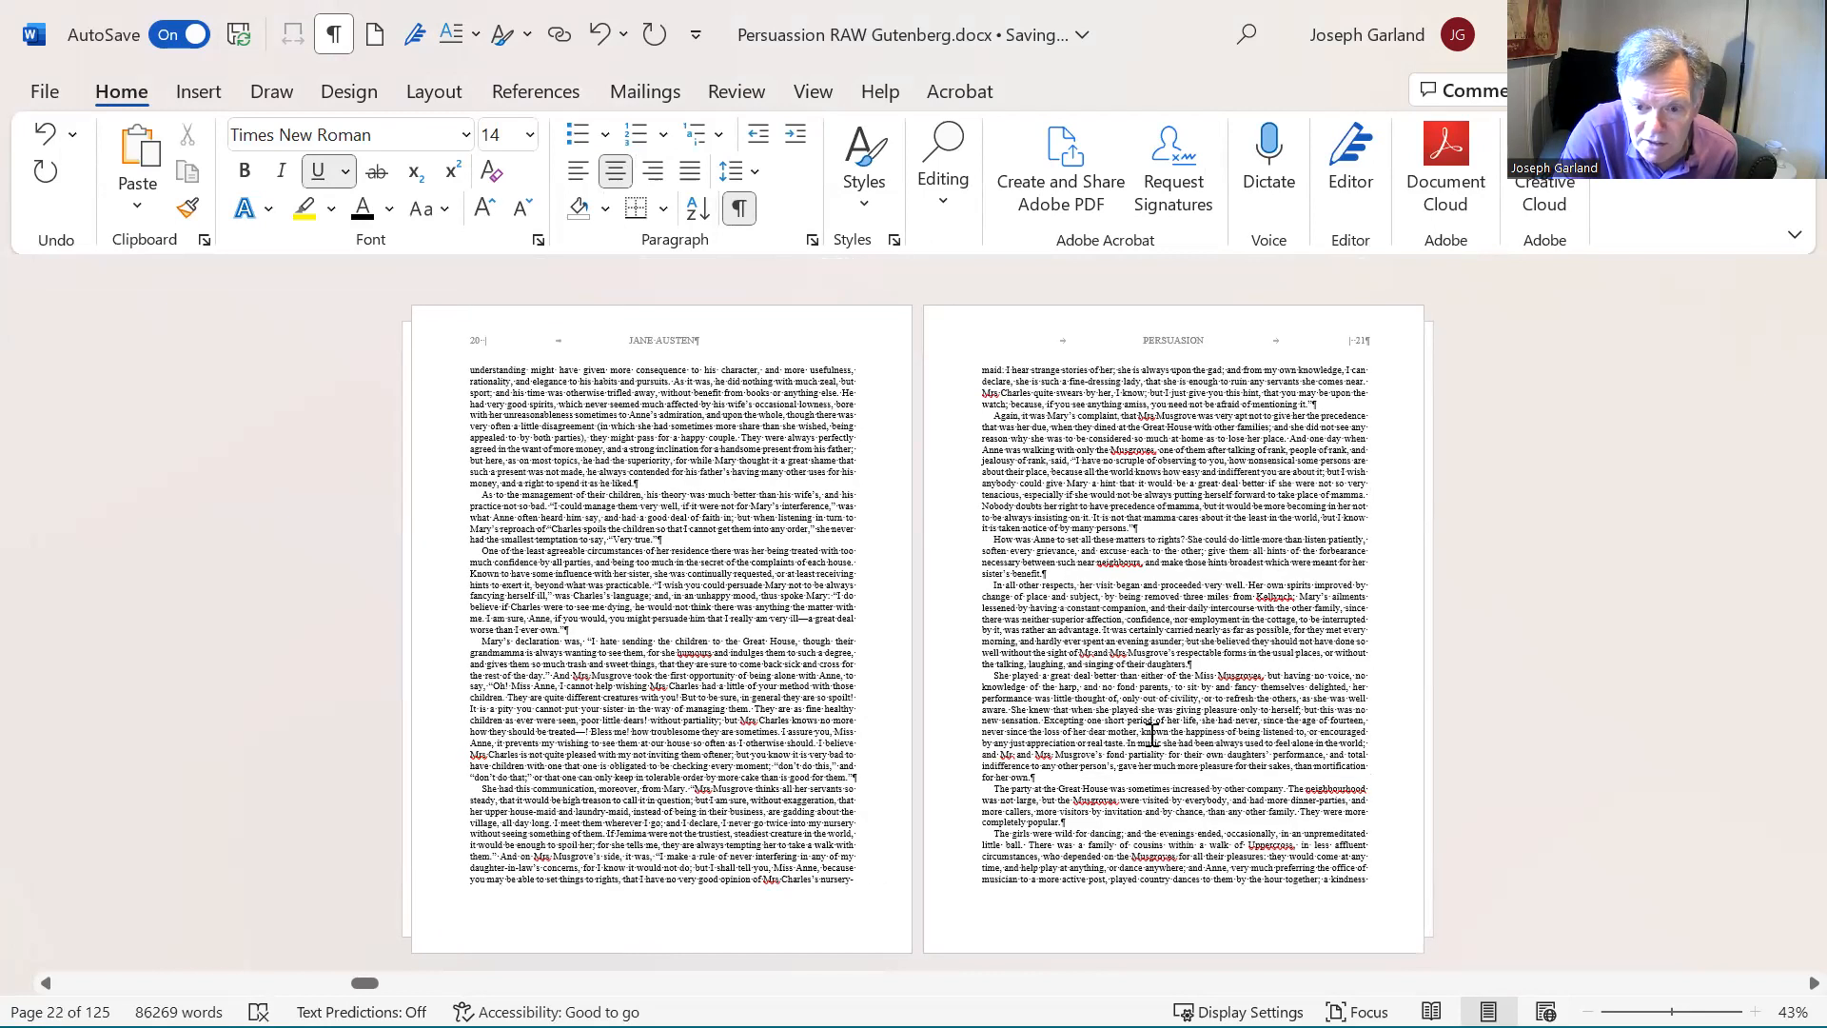
scroll(1155, 636, "down", 1)
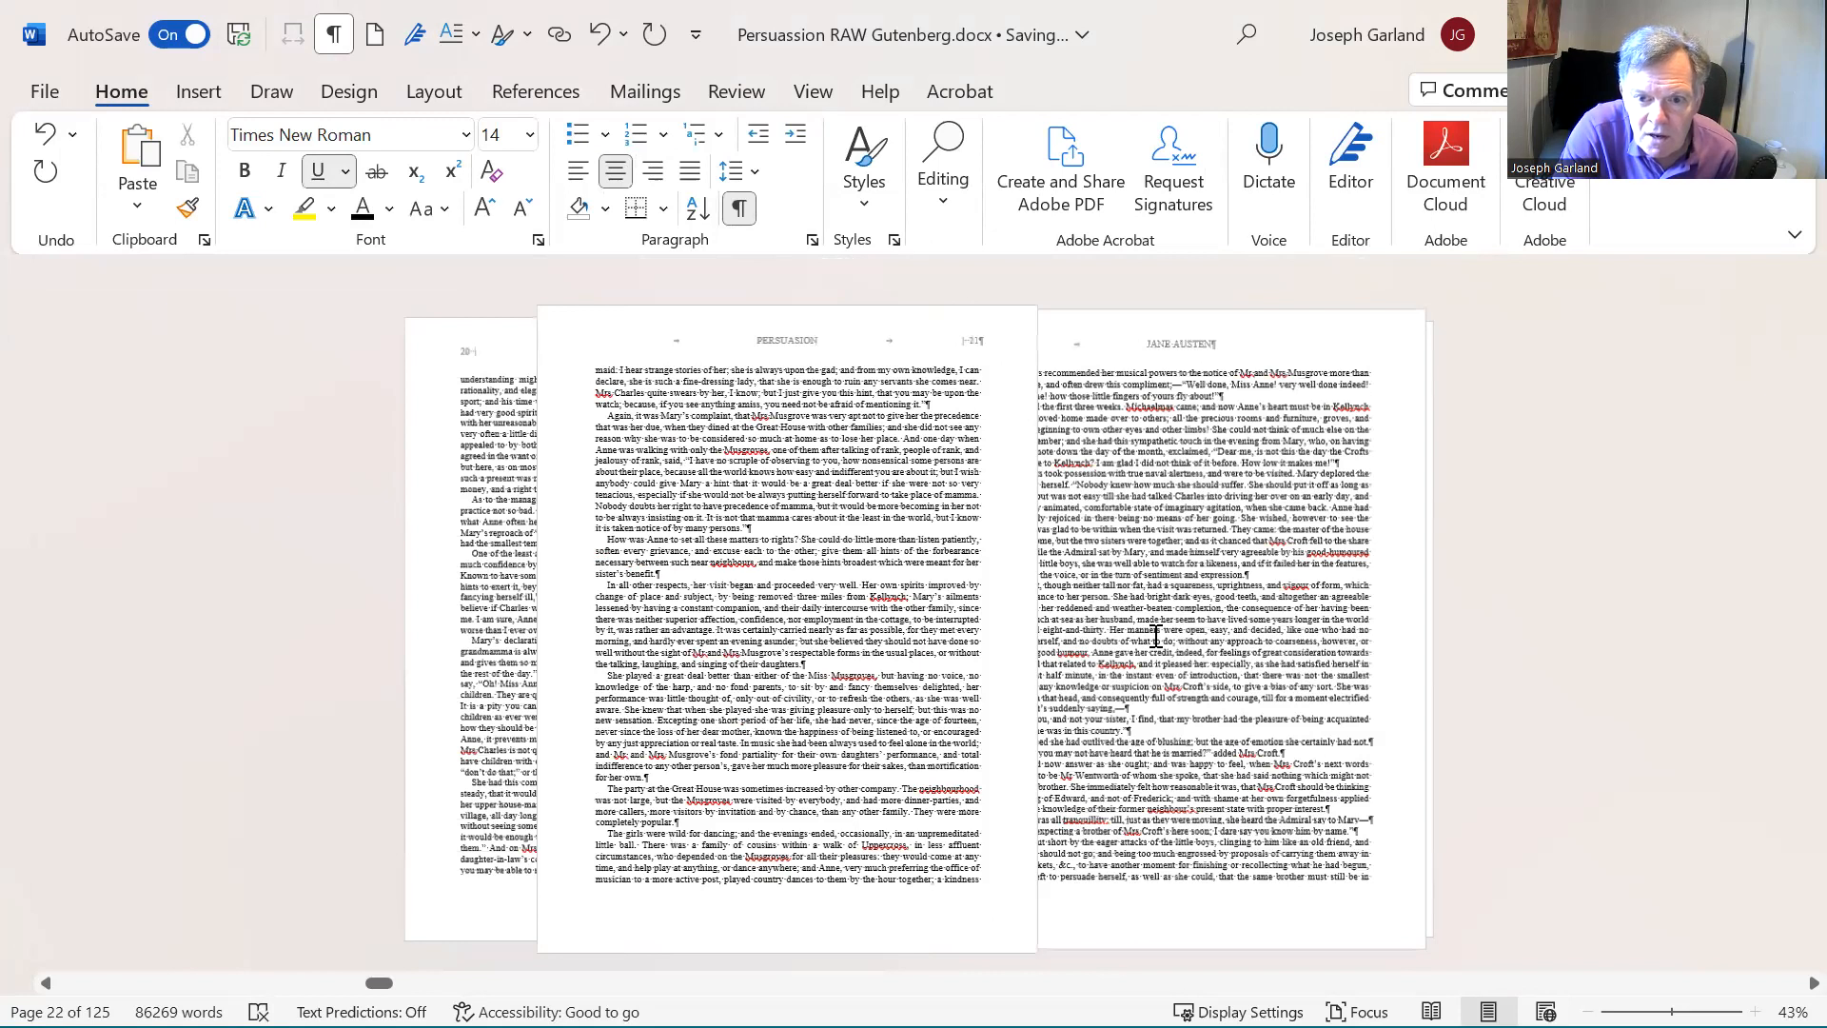
scroll(1155, 635, "down", 1)
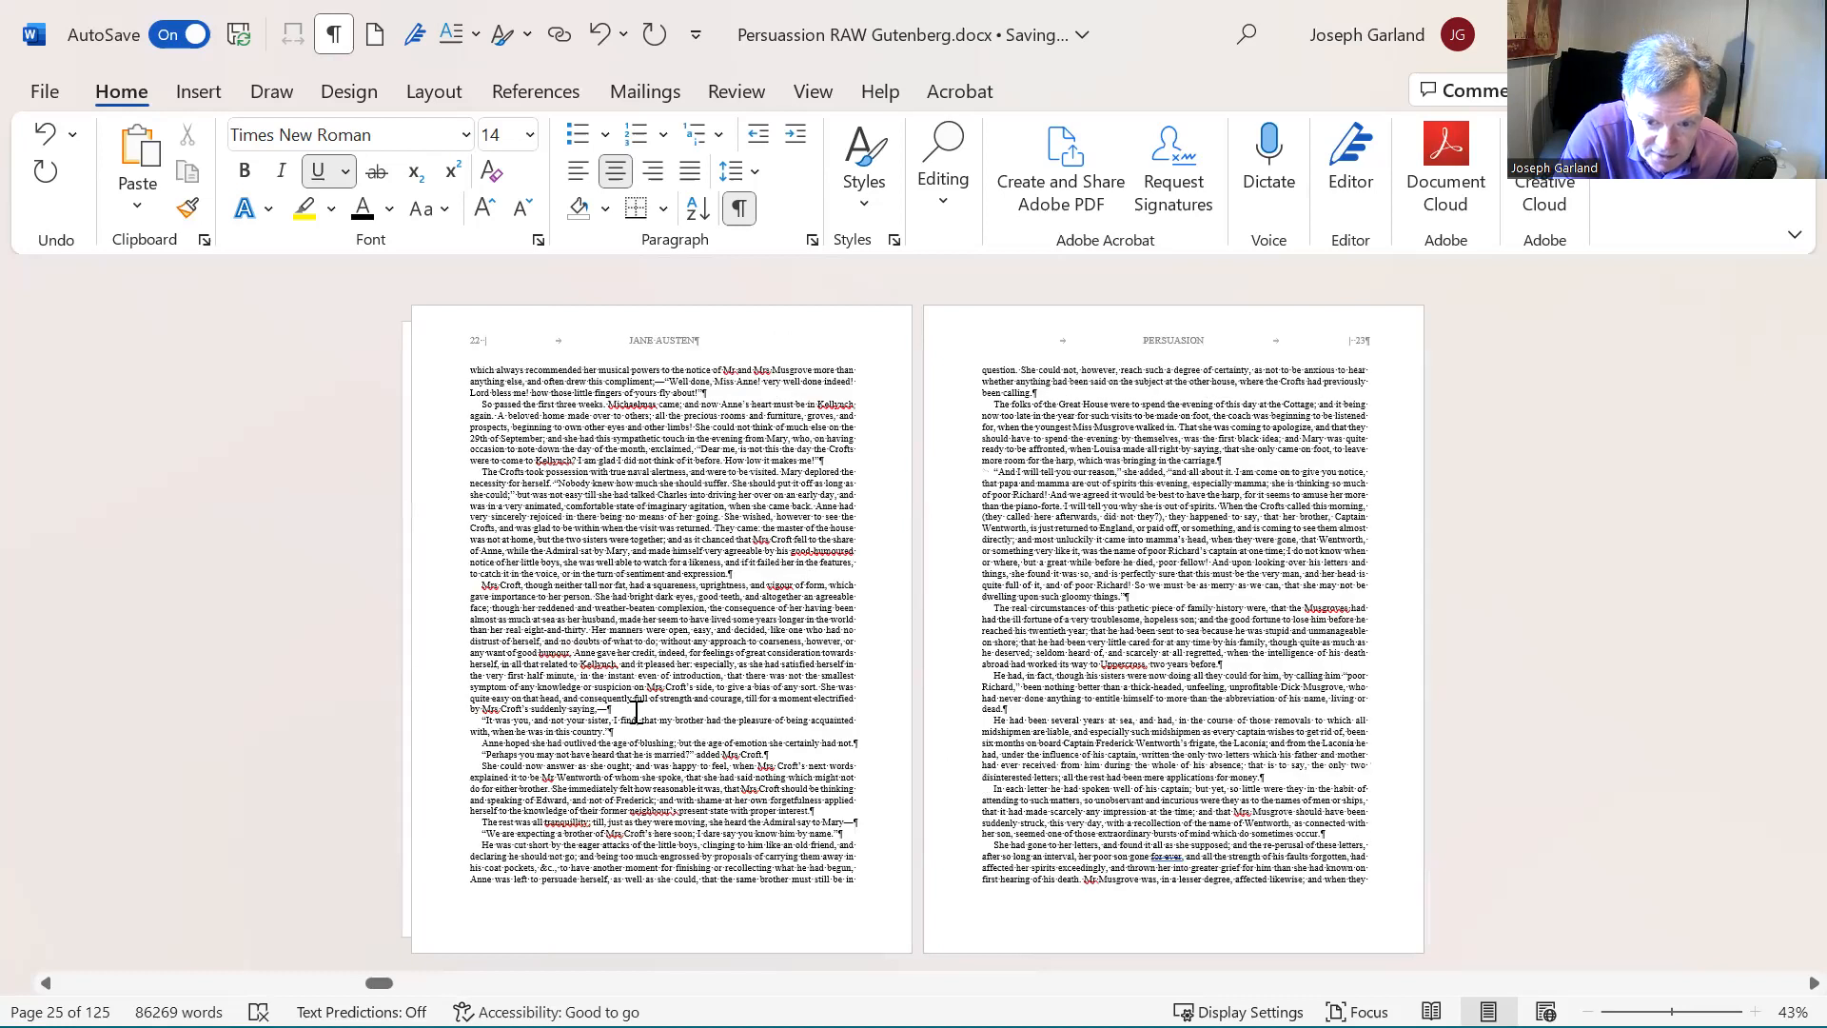
scroll(647, 702, "up", 3)
scroll(647, 702, "up", 3)
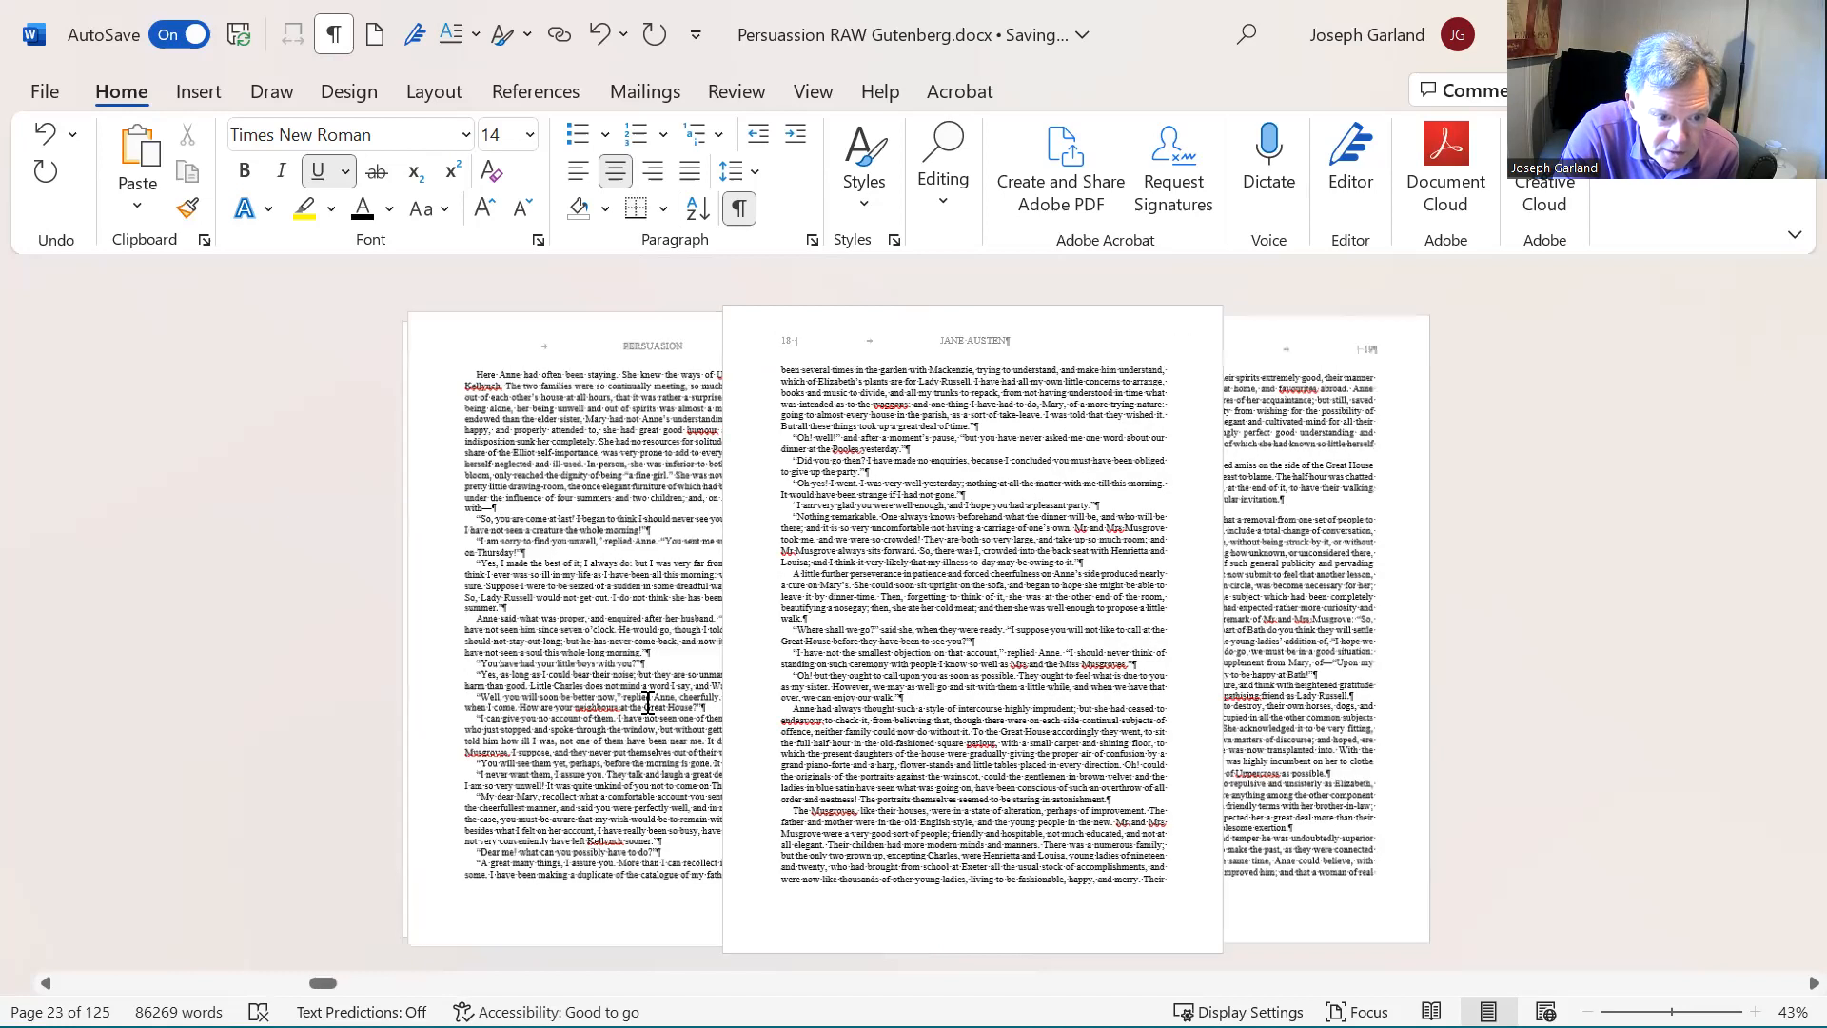
scroll(665, 701, "up", 3)
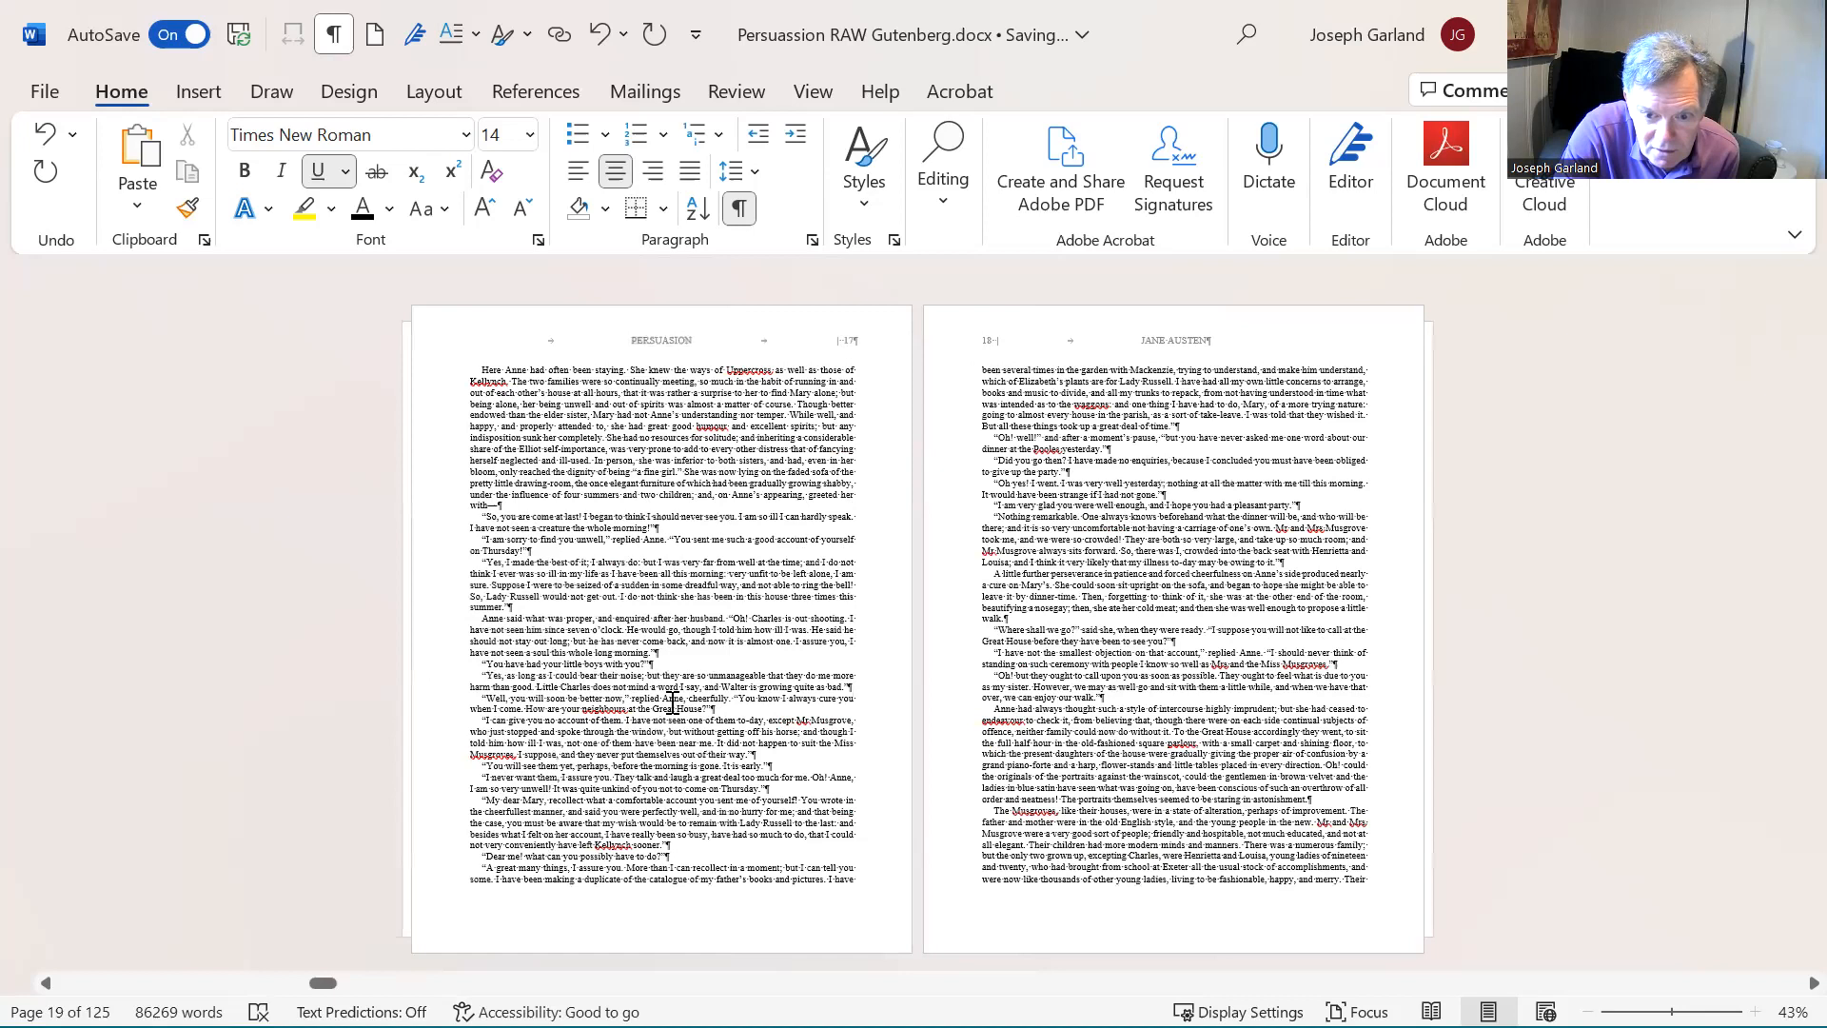
scroll(765, 692, "up", 5)
scroll(735, 663, "up", 5)
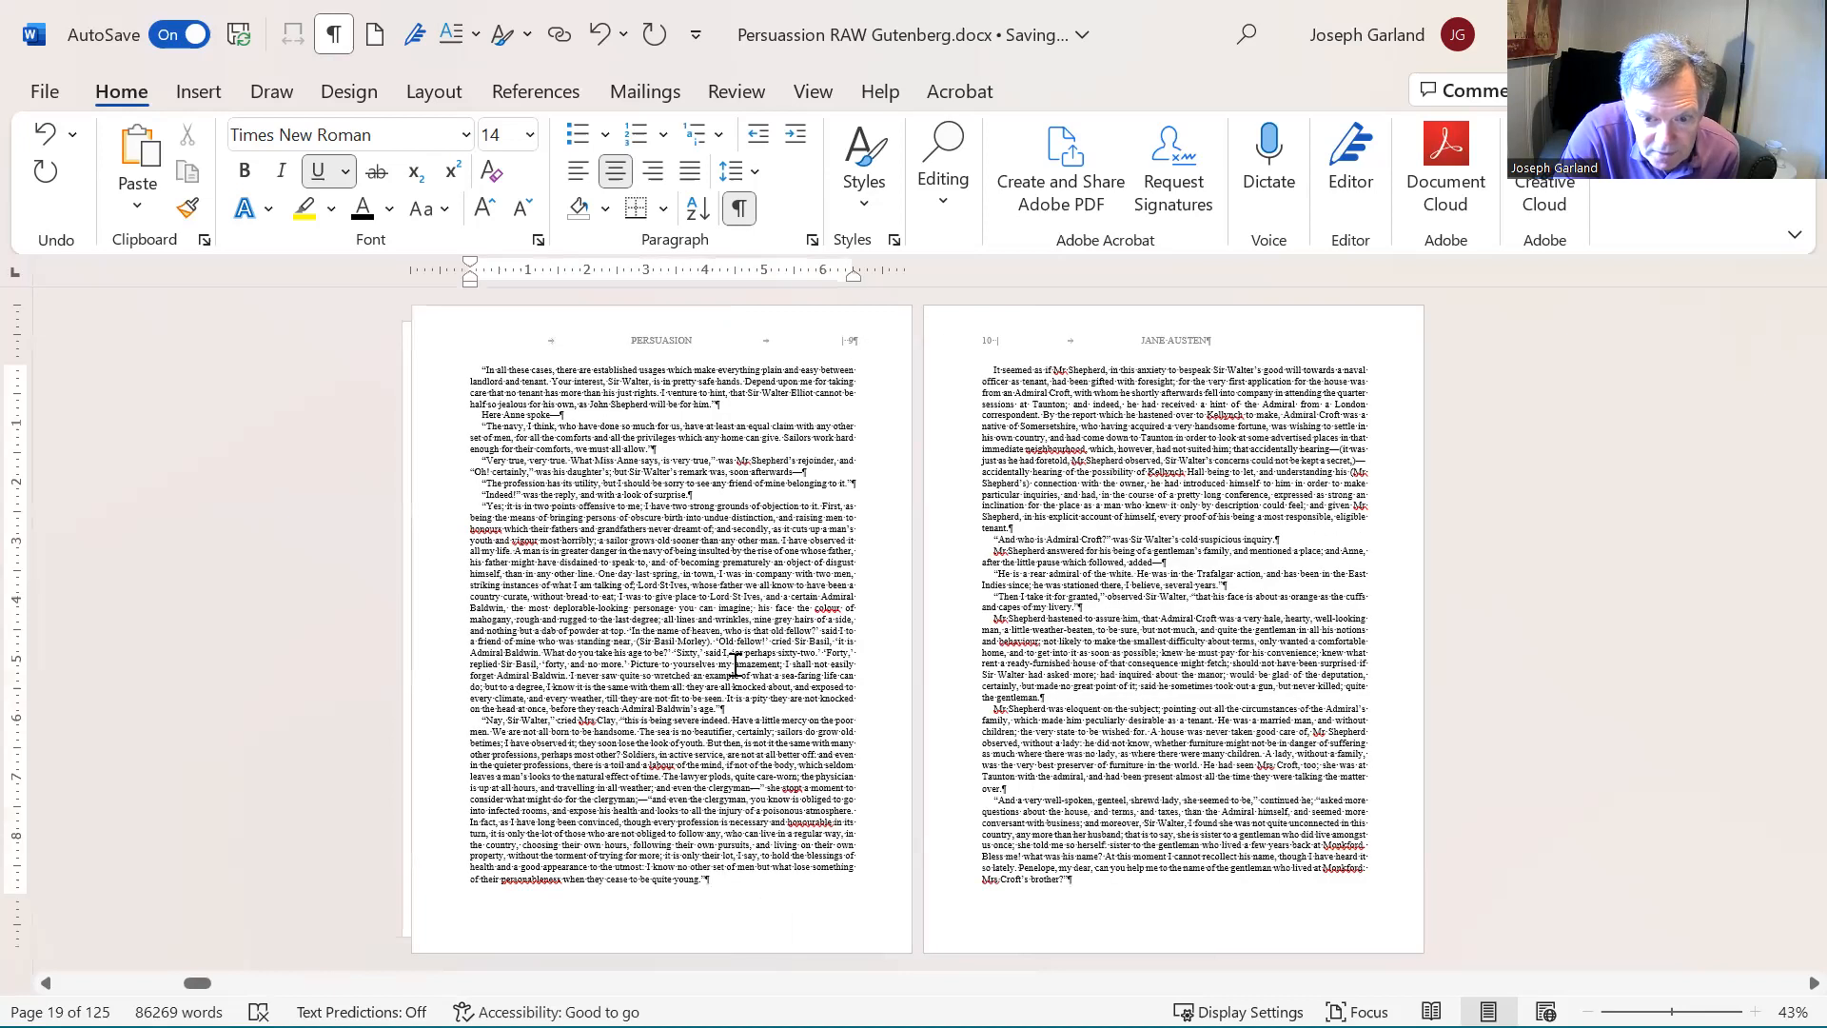
scroll(736, 663, "up", 3)
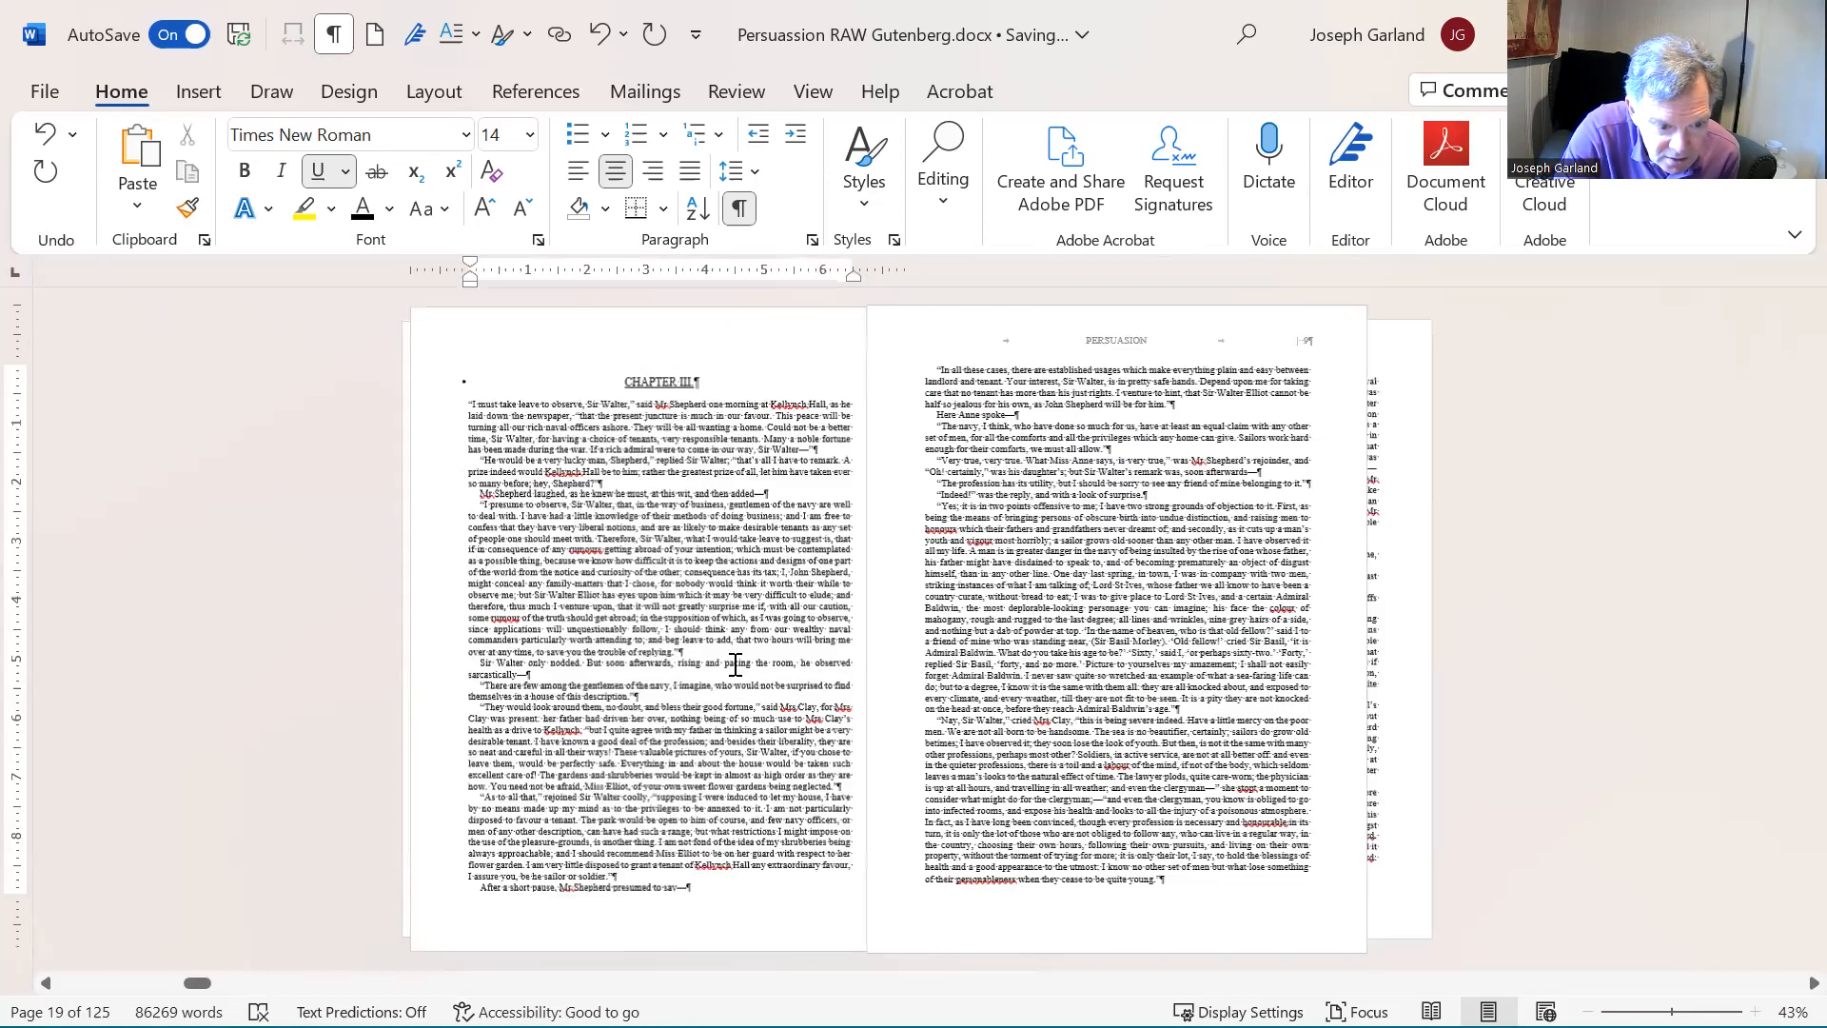
- Insert a Next Page section break at the end of the paragraph just before the CHAPTER V heading
scroll(1196, 642, "down", 2)
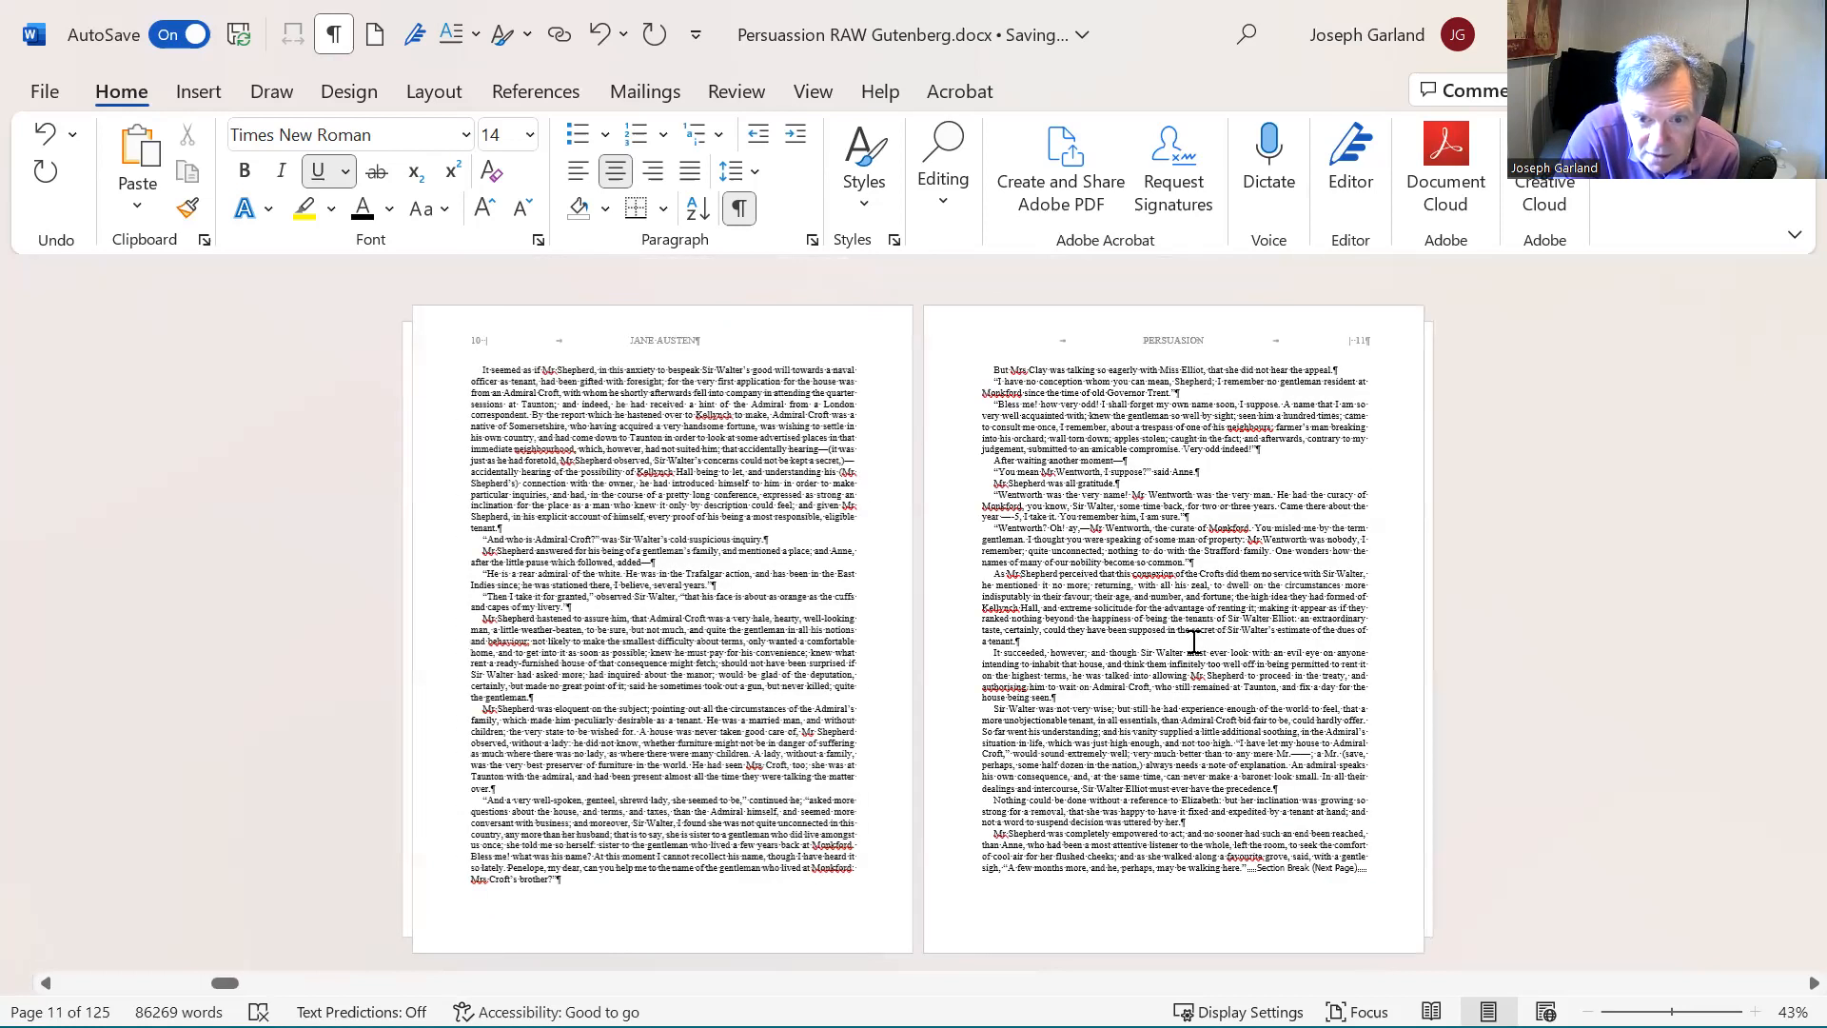
scroll(1193, 641, "down", 2)
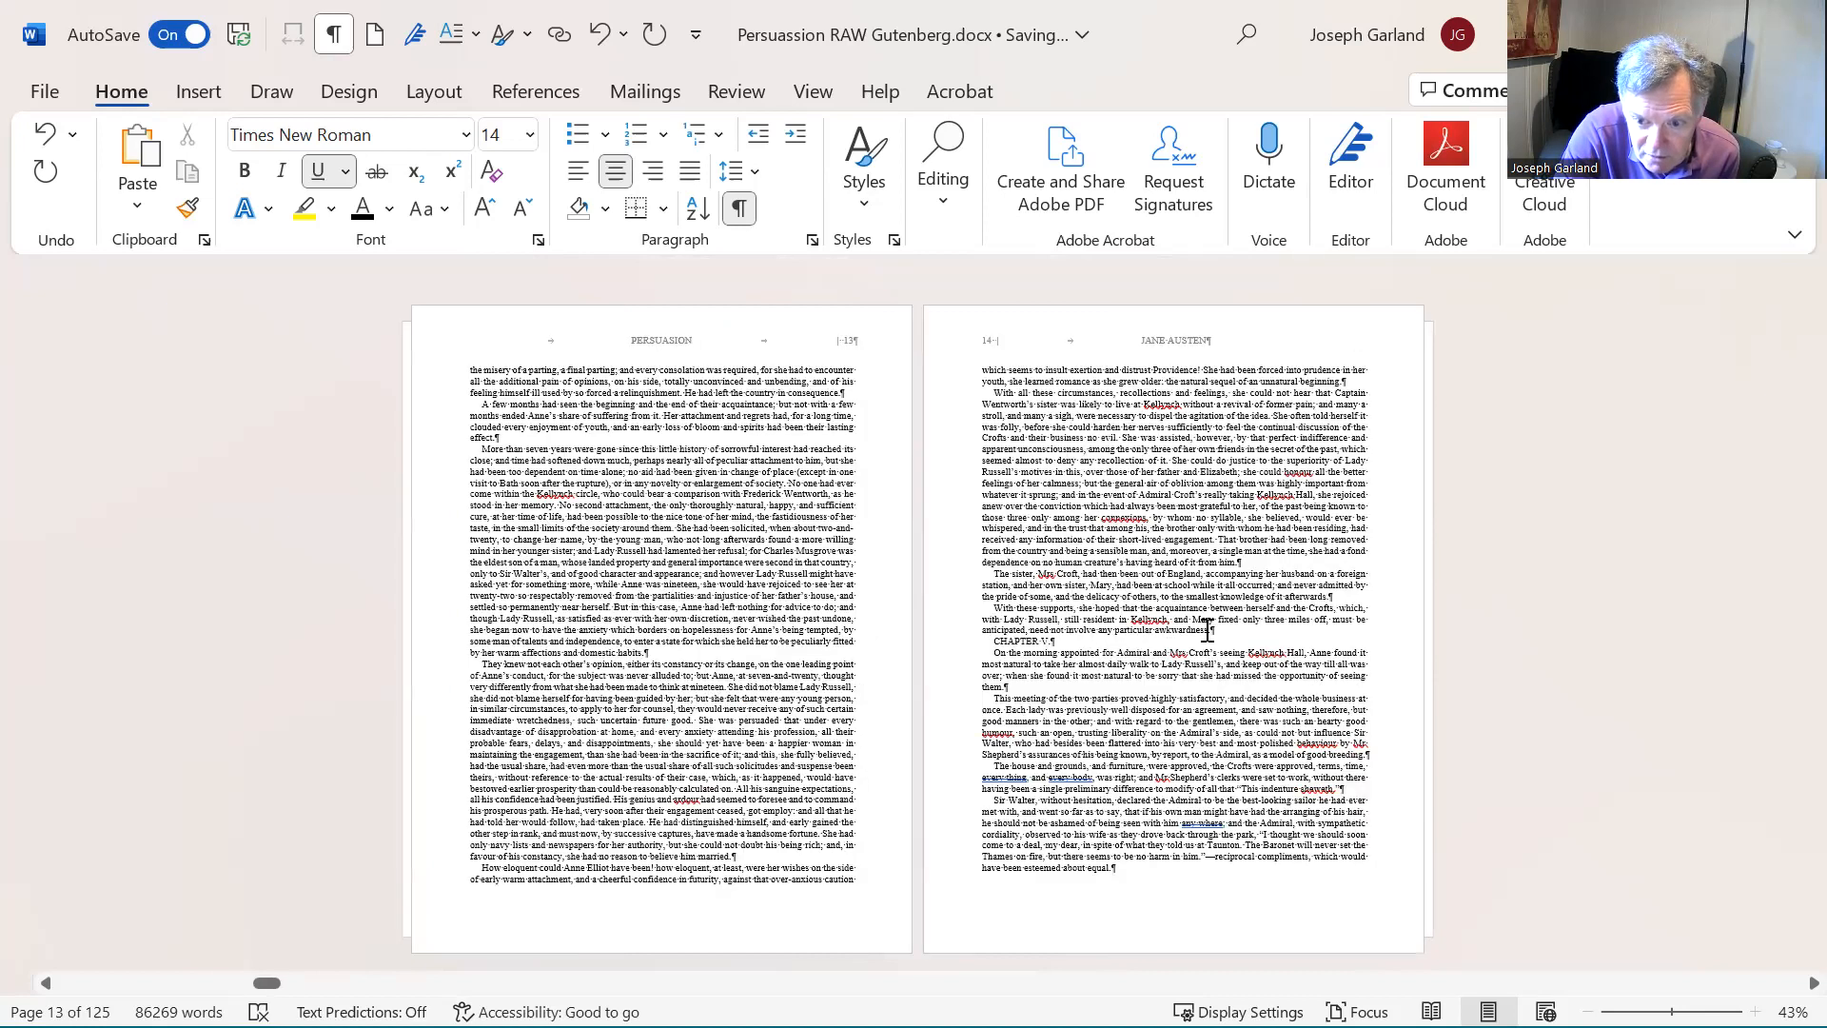
left_click(1207, 628)
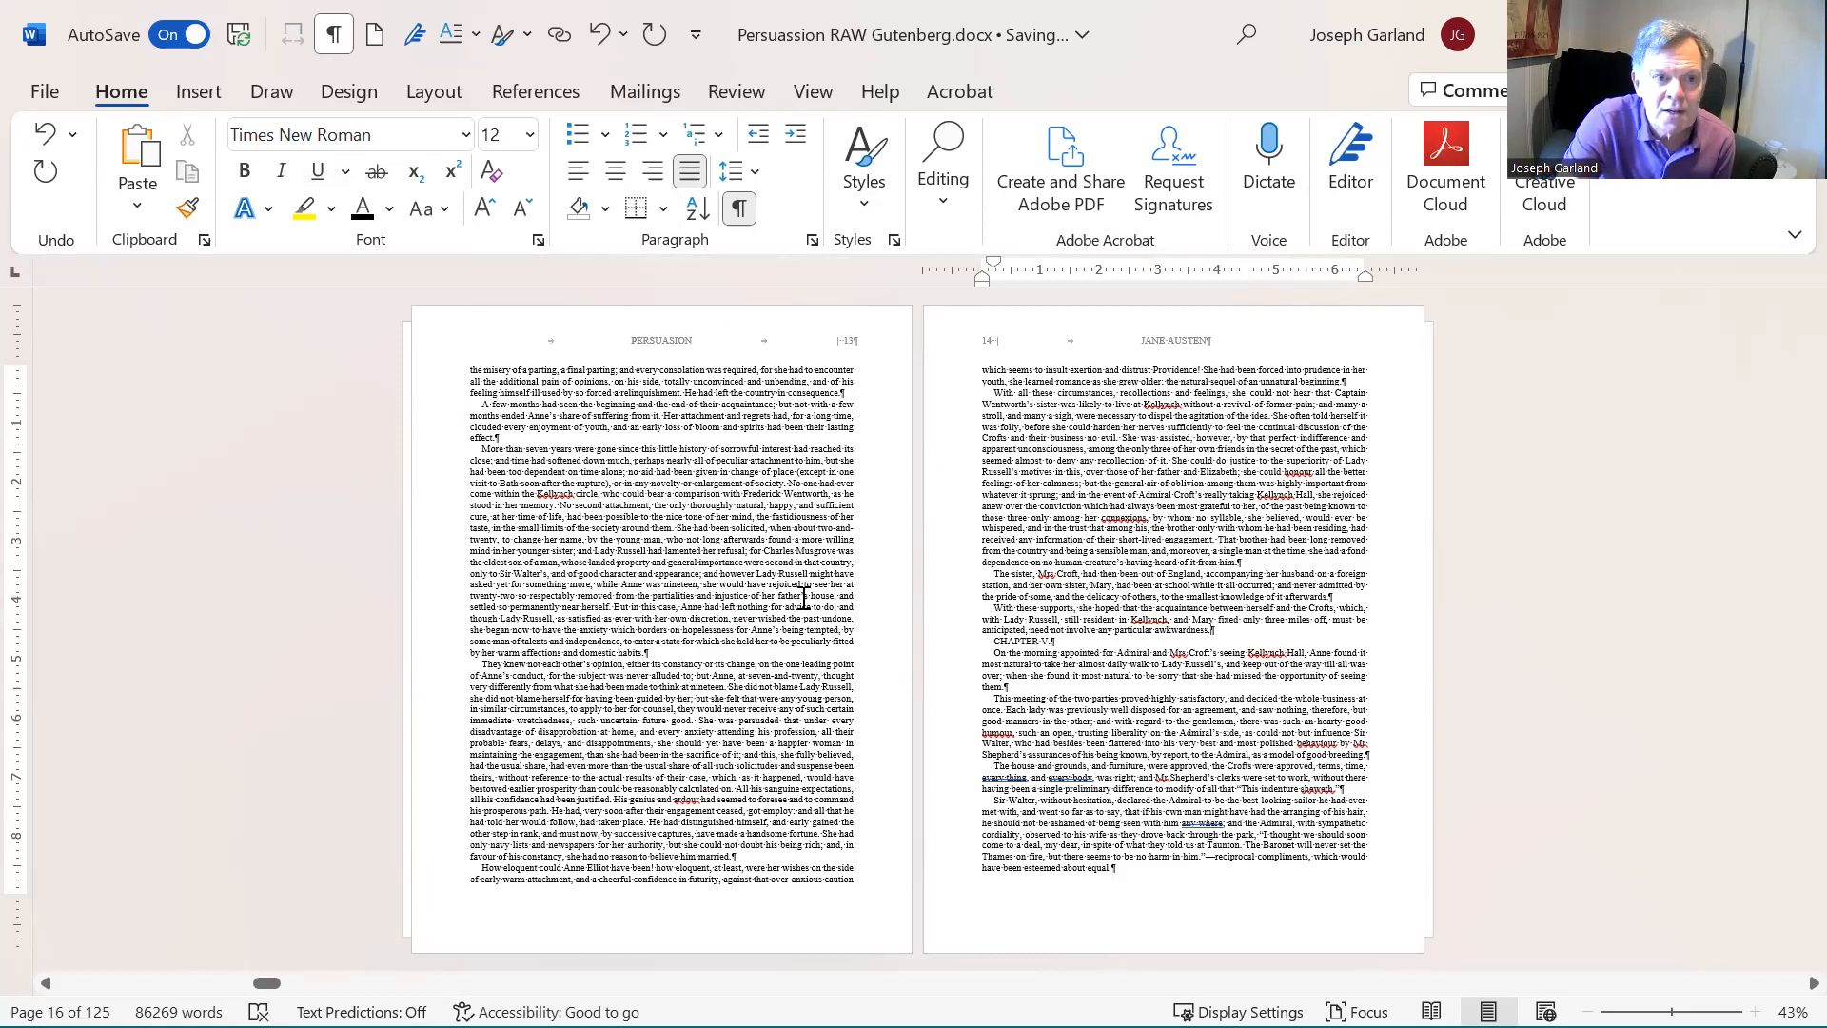
left_click(428, 93)
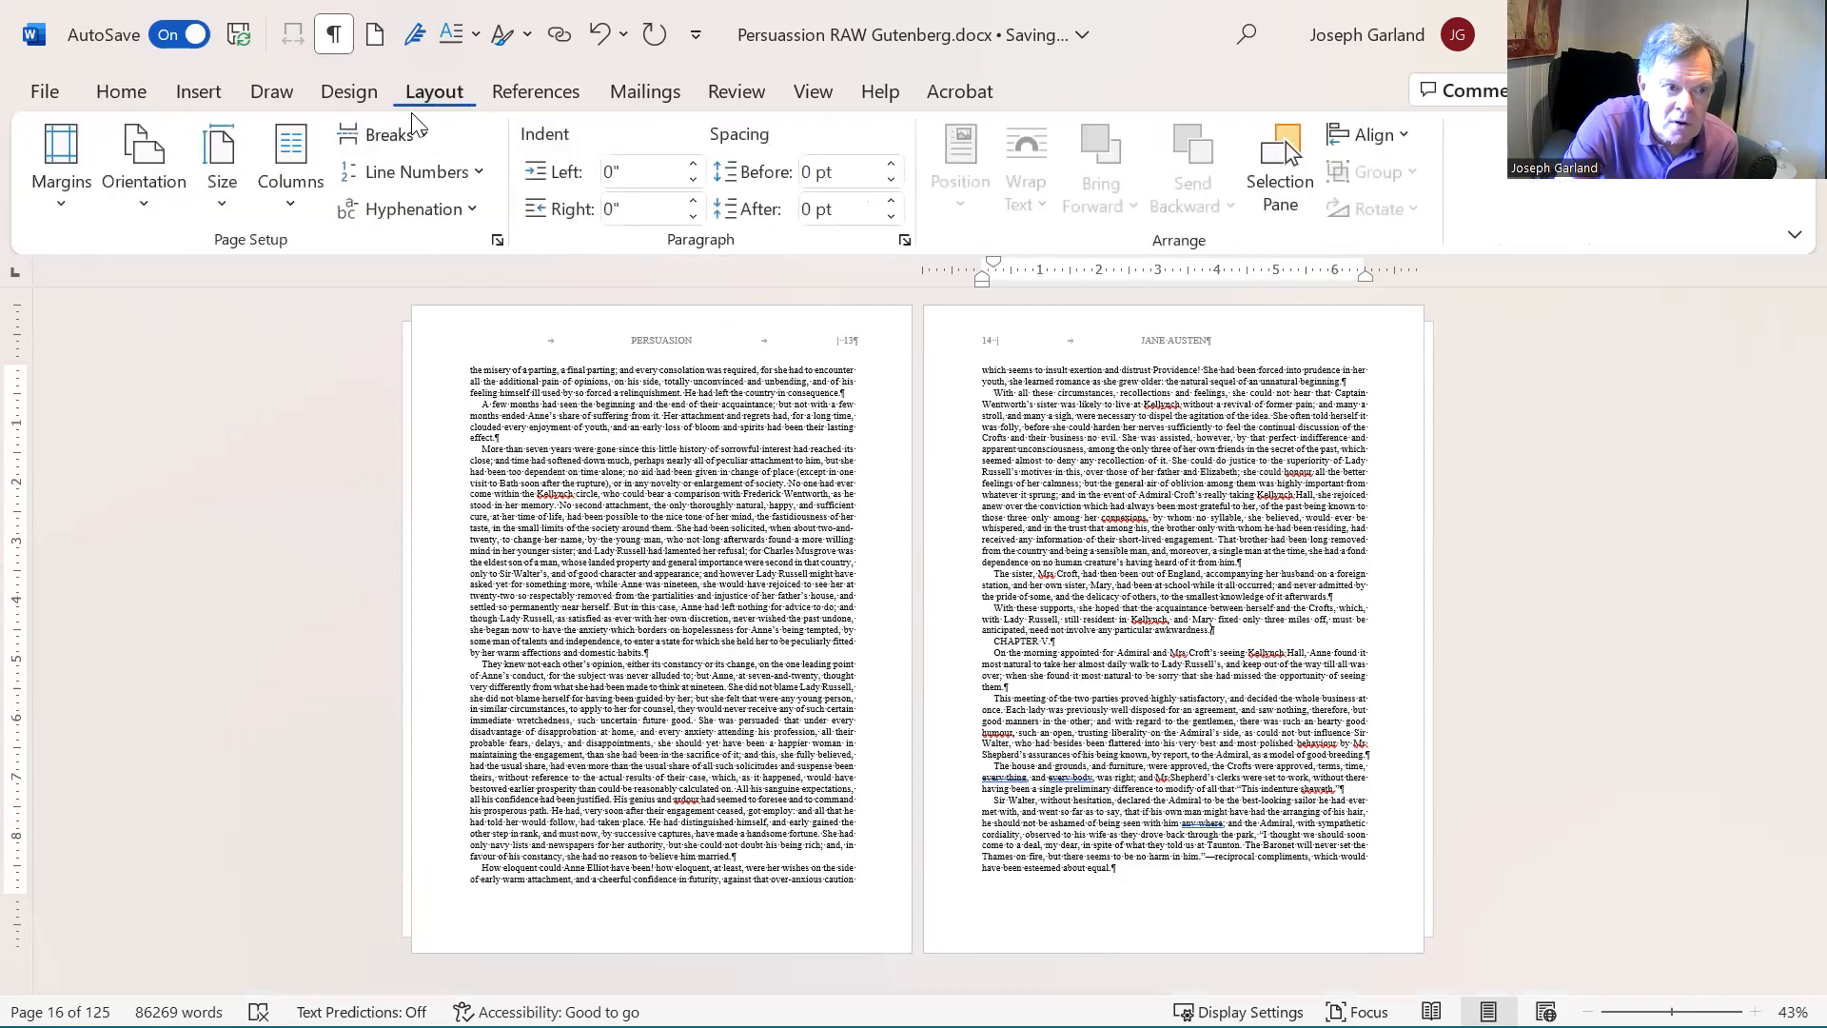
left_click(385, 134)
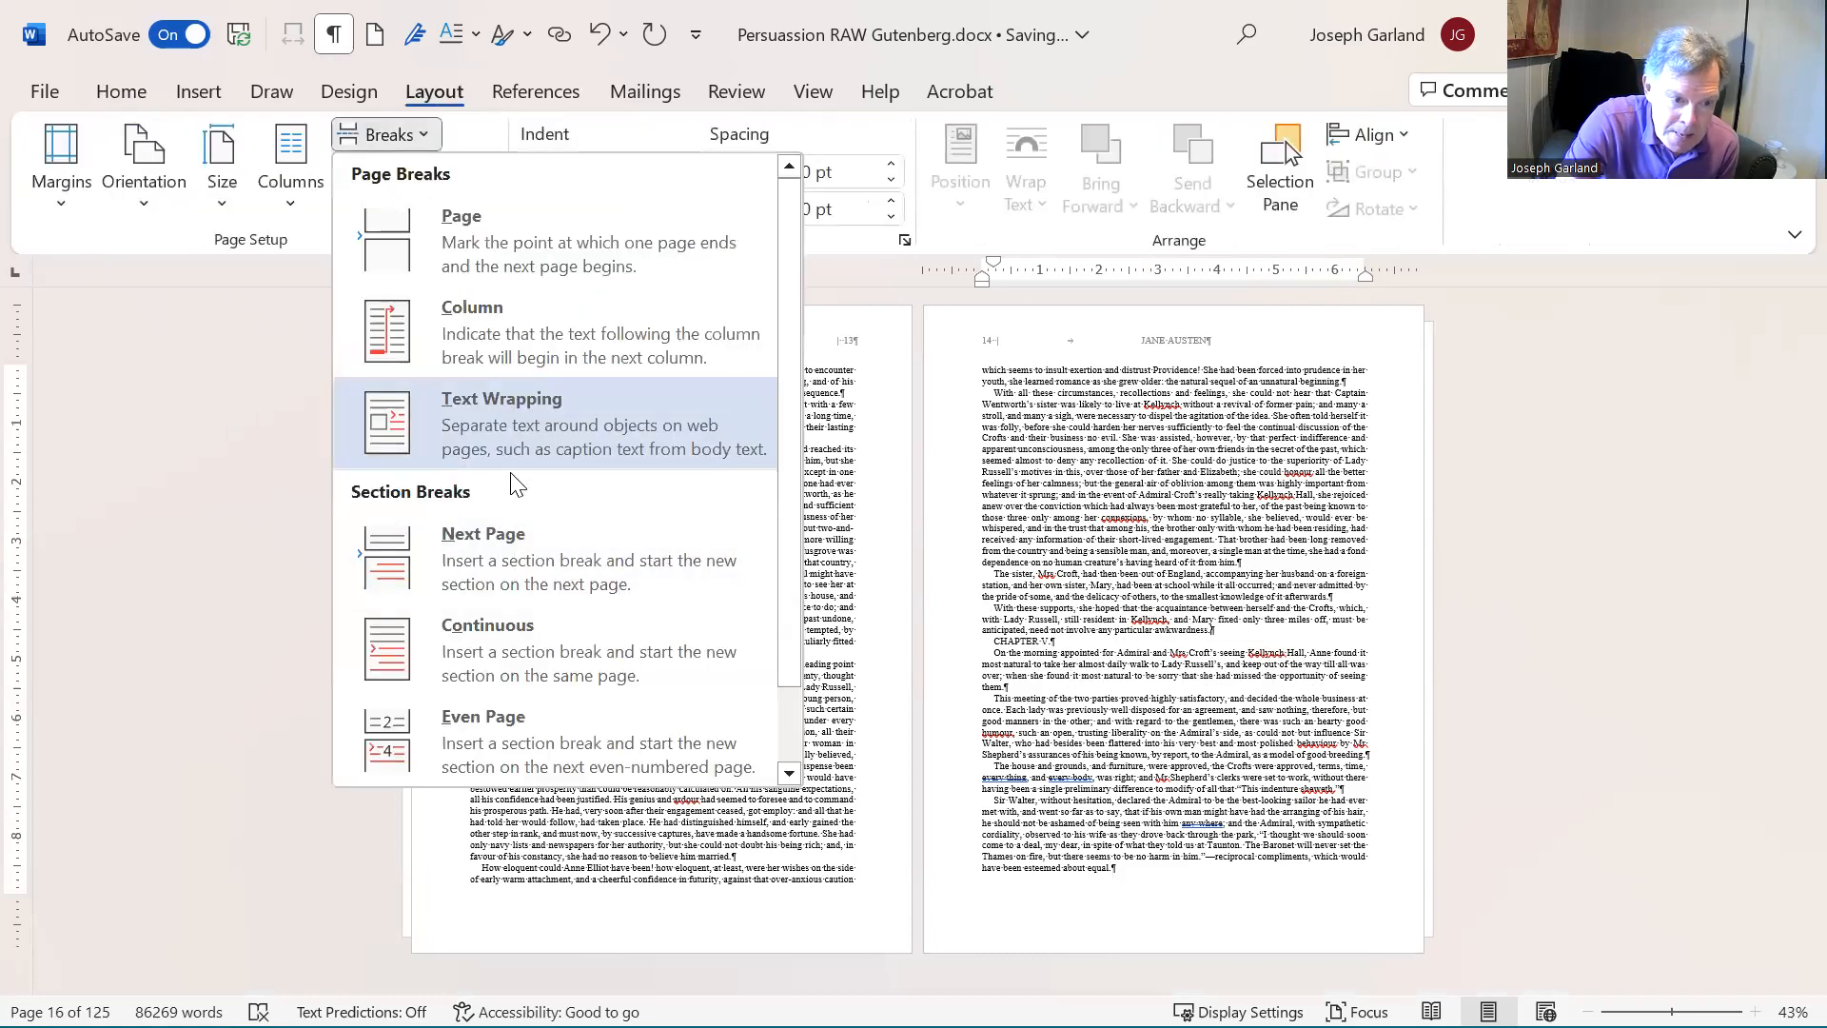
left_click(523, 567)
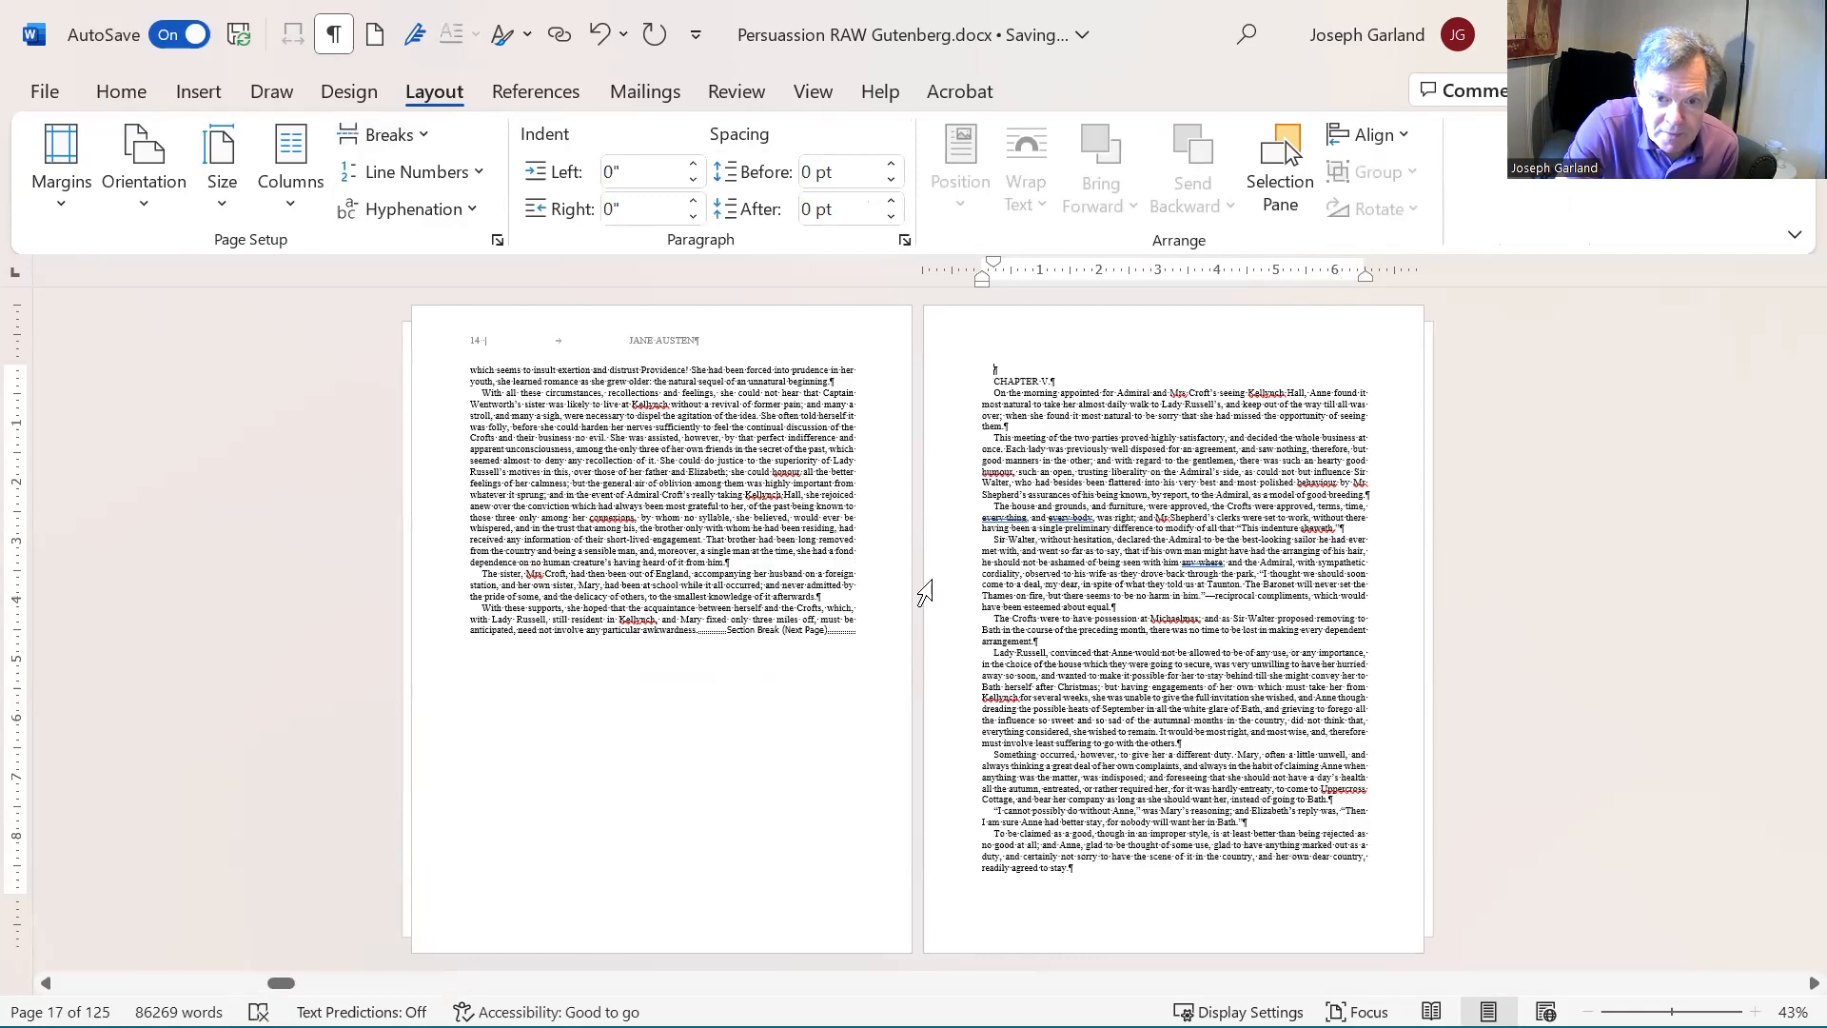
- Delete the empty paragraph above CHAPTER V and apply the centered, underlined 14 pt chapter heading style to the heading
key("Delete")
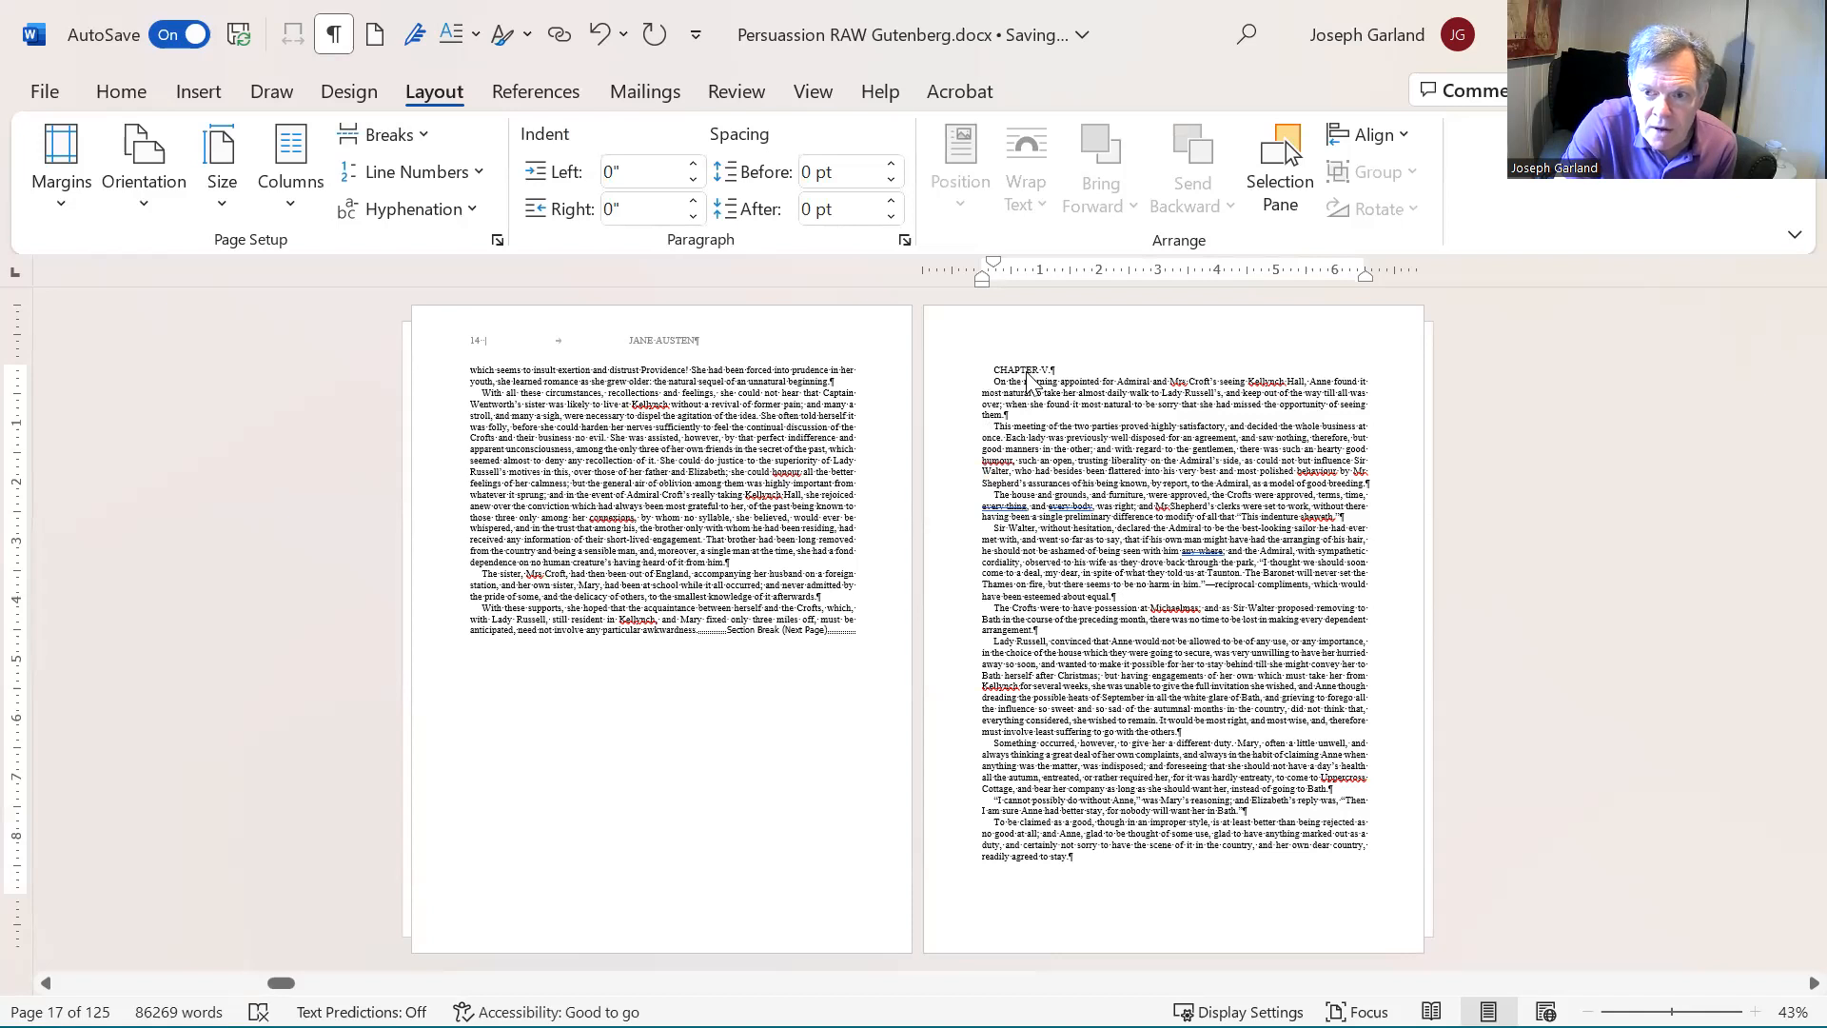
right_click(1028, 377)
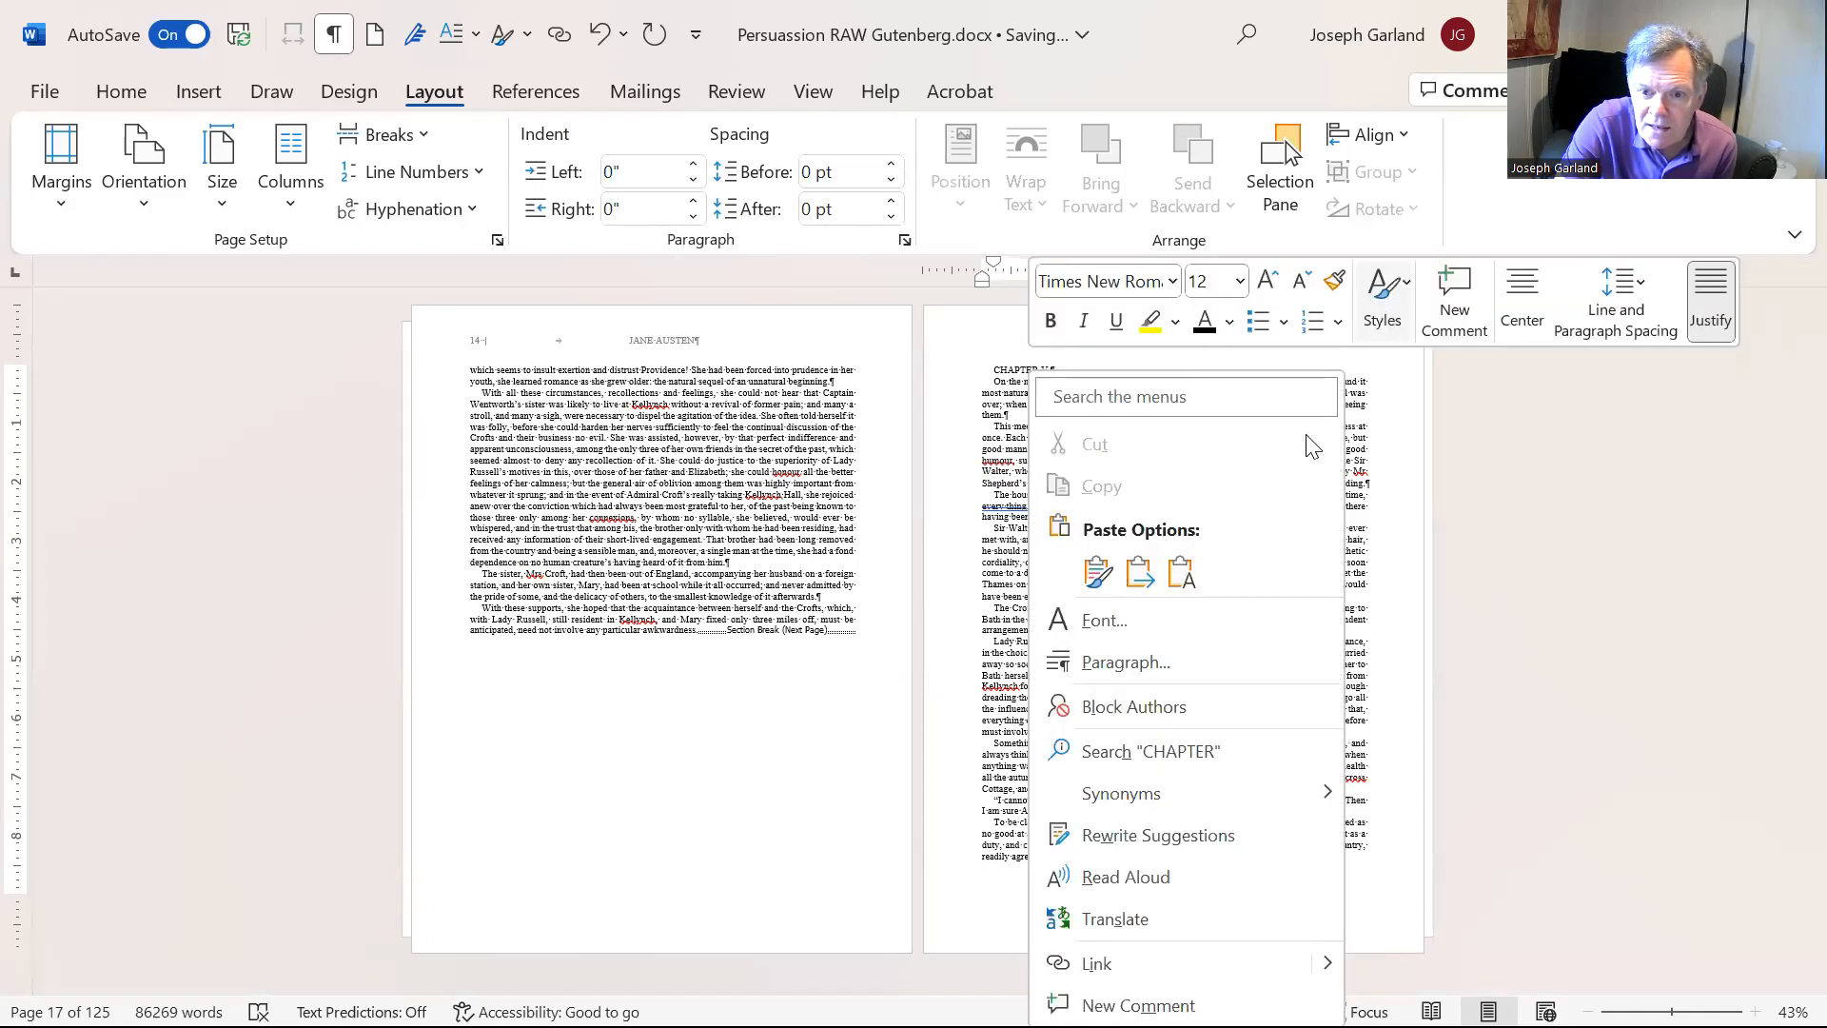
left_click(1115, 421)
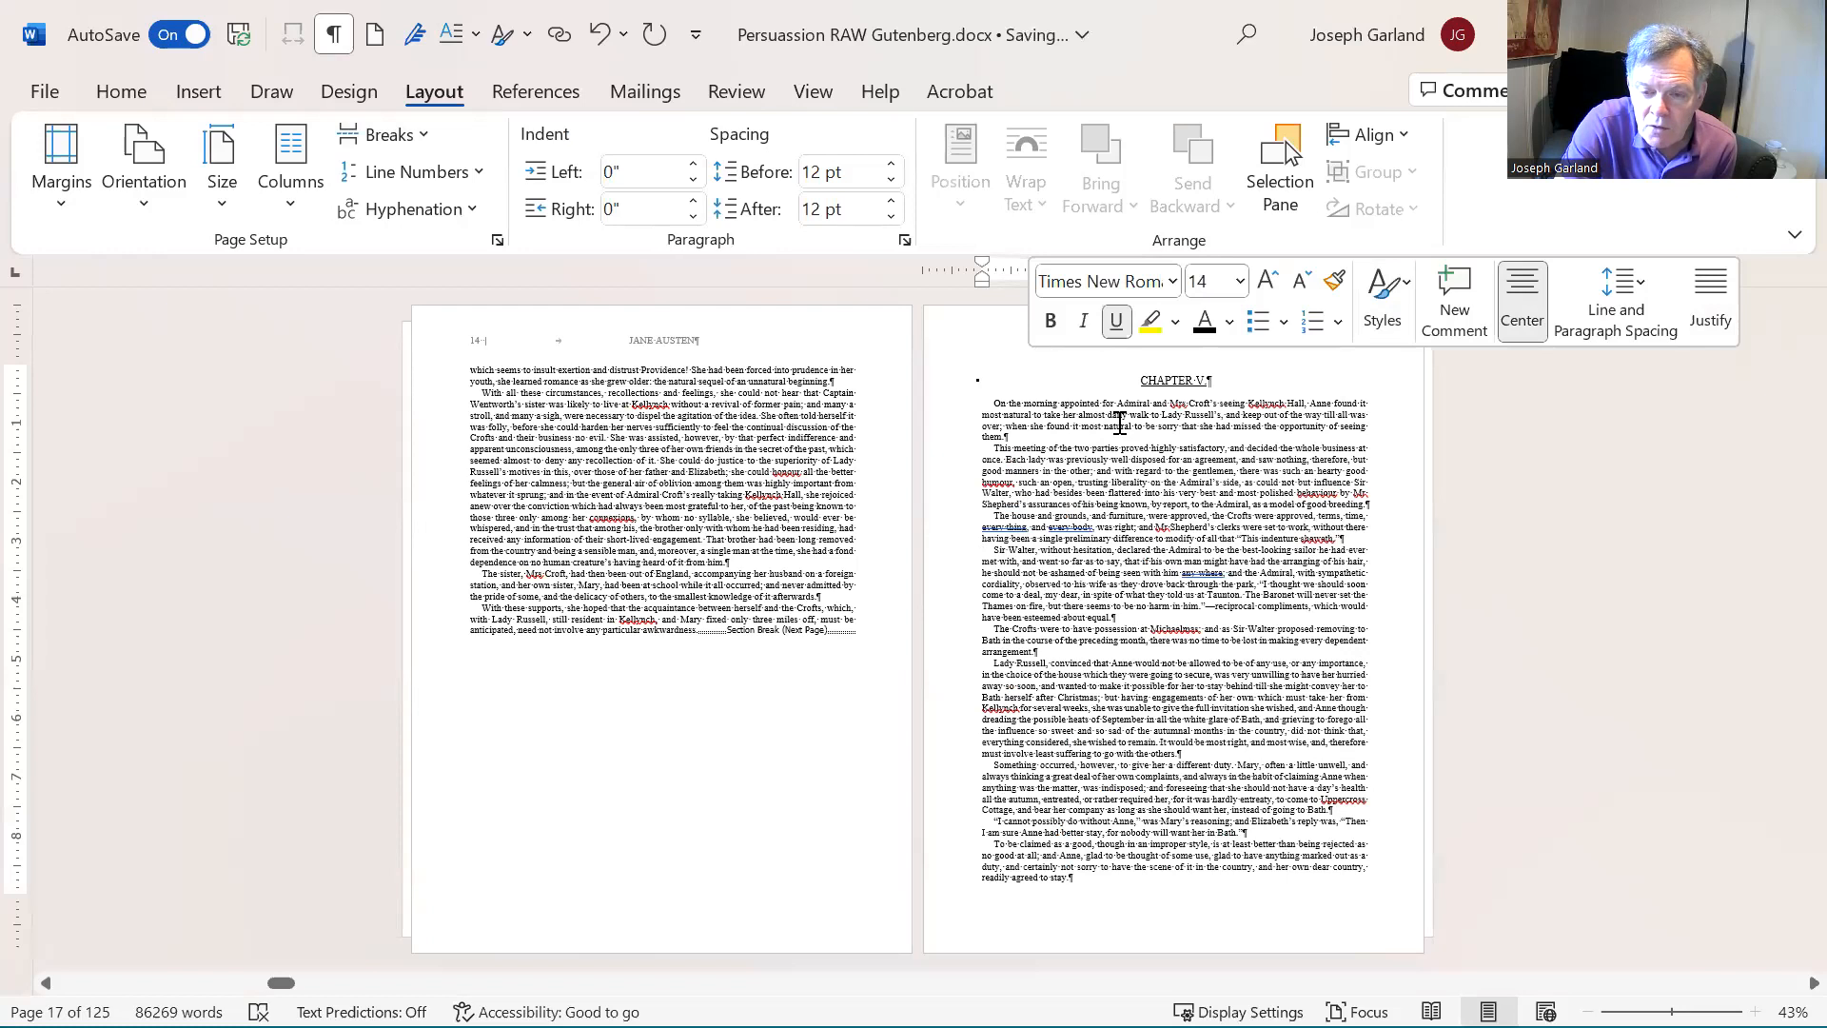
- Format Chapter V's opening paragraph with the unindented first-paragraph style and a drop cap on its first letter
left_click(1118, 426)
right_click(1118, 425)
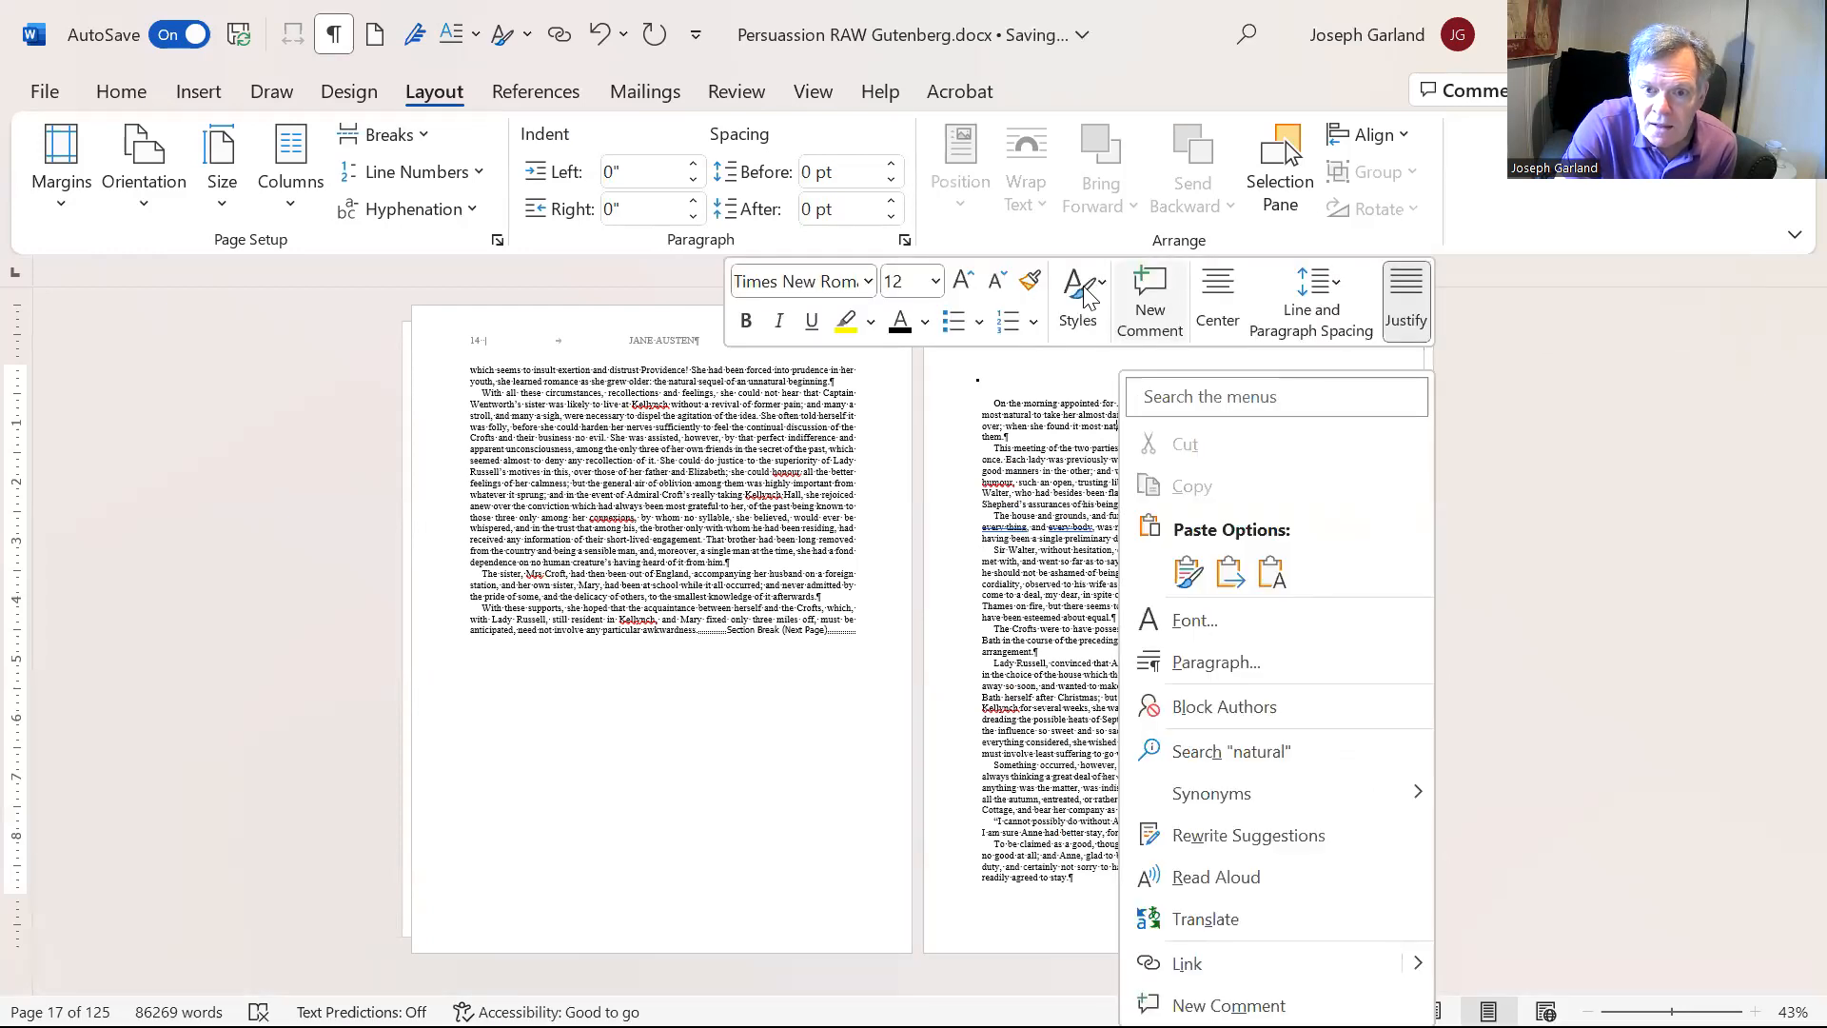
left_click(1078, 297)
left_click(1145, 384)
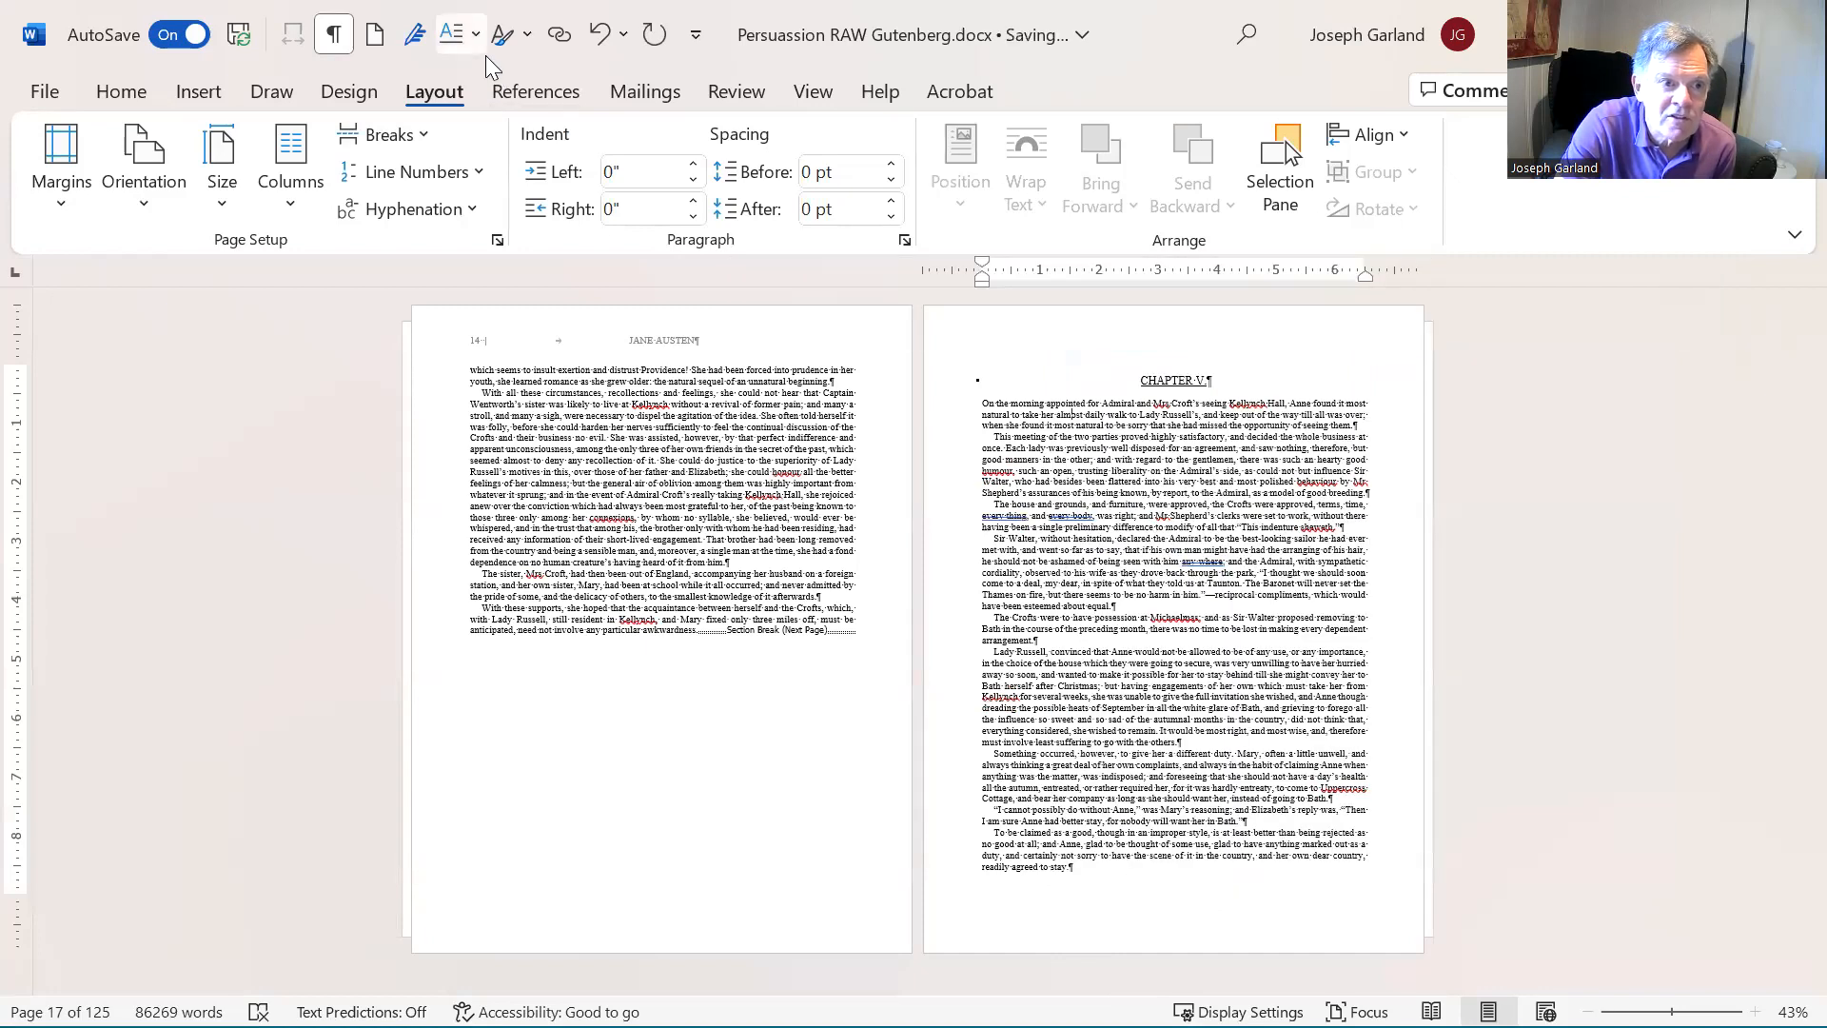
left_click(1178, 460)
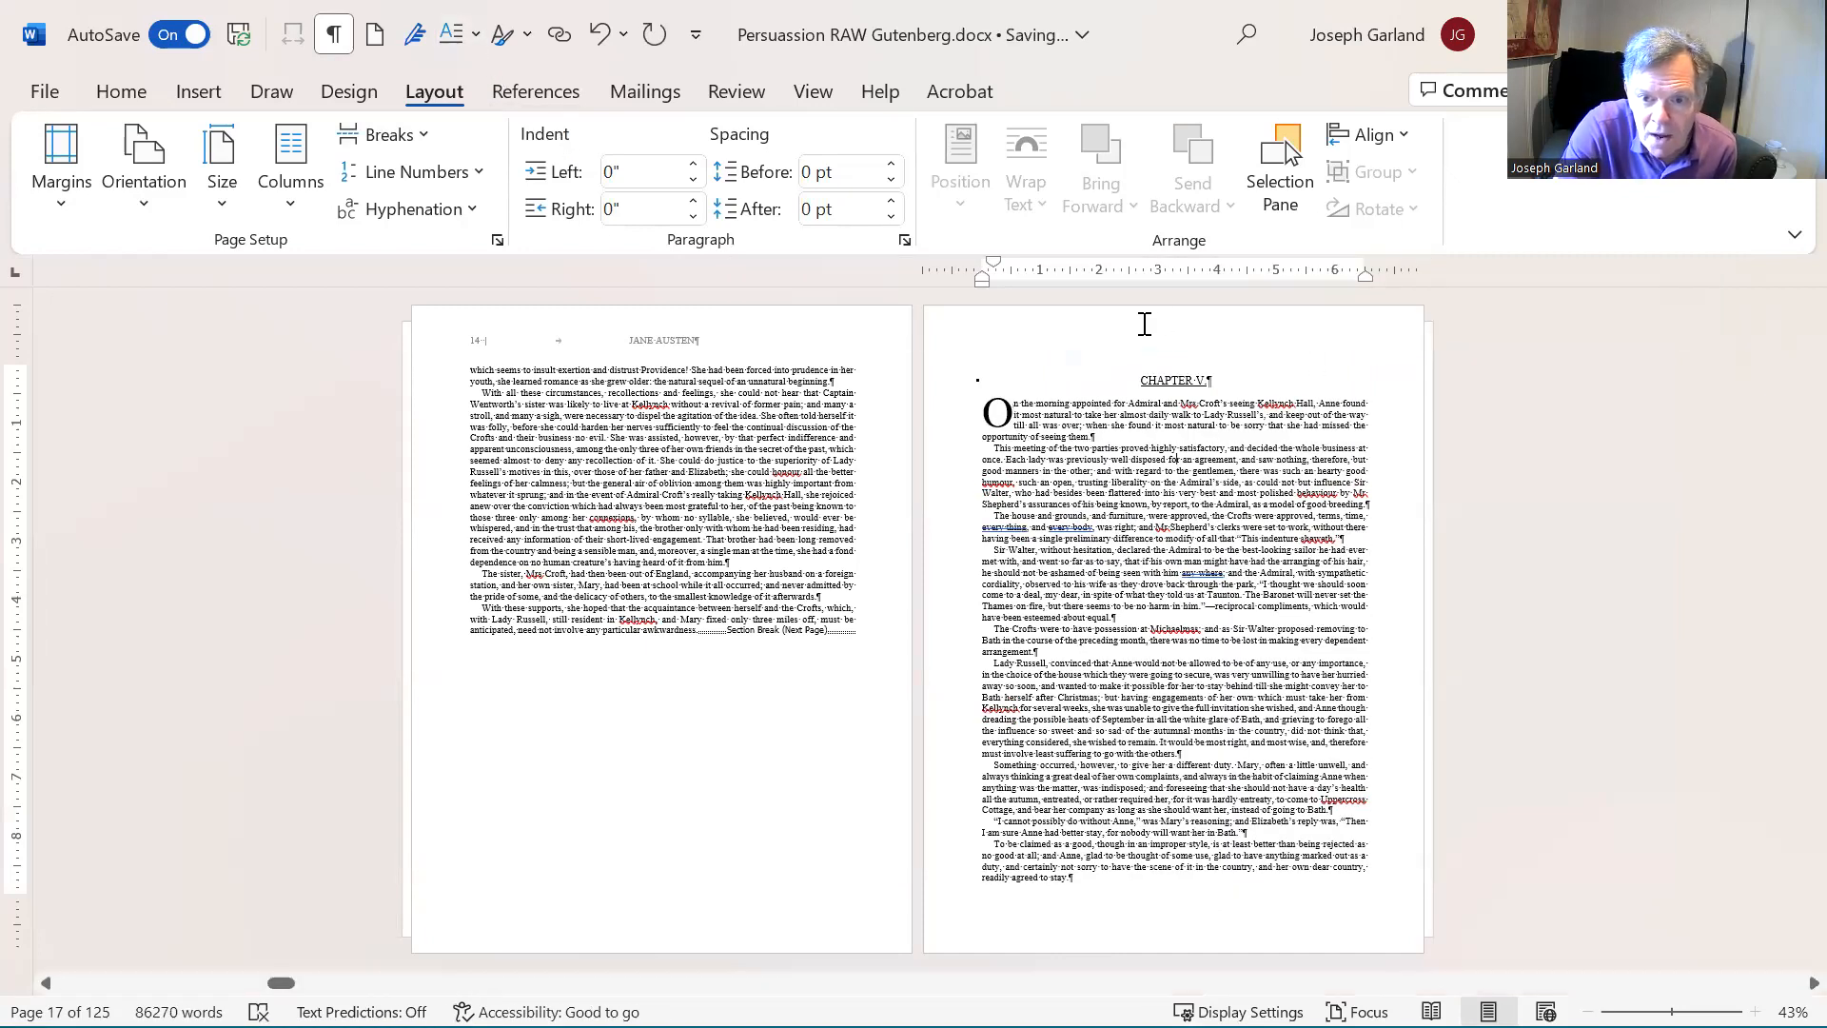
- Check the running headers on the pages after CHAPTER V and review the heading's Line and Page Breaks paragraph settings
scroll(1189, 464, "down", 1)
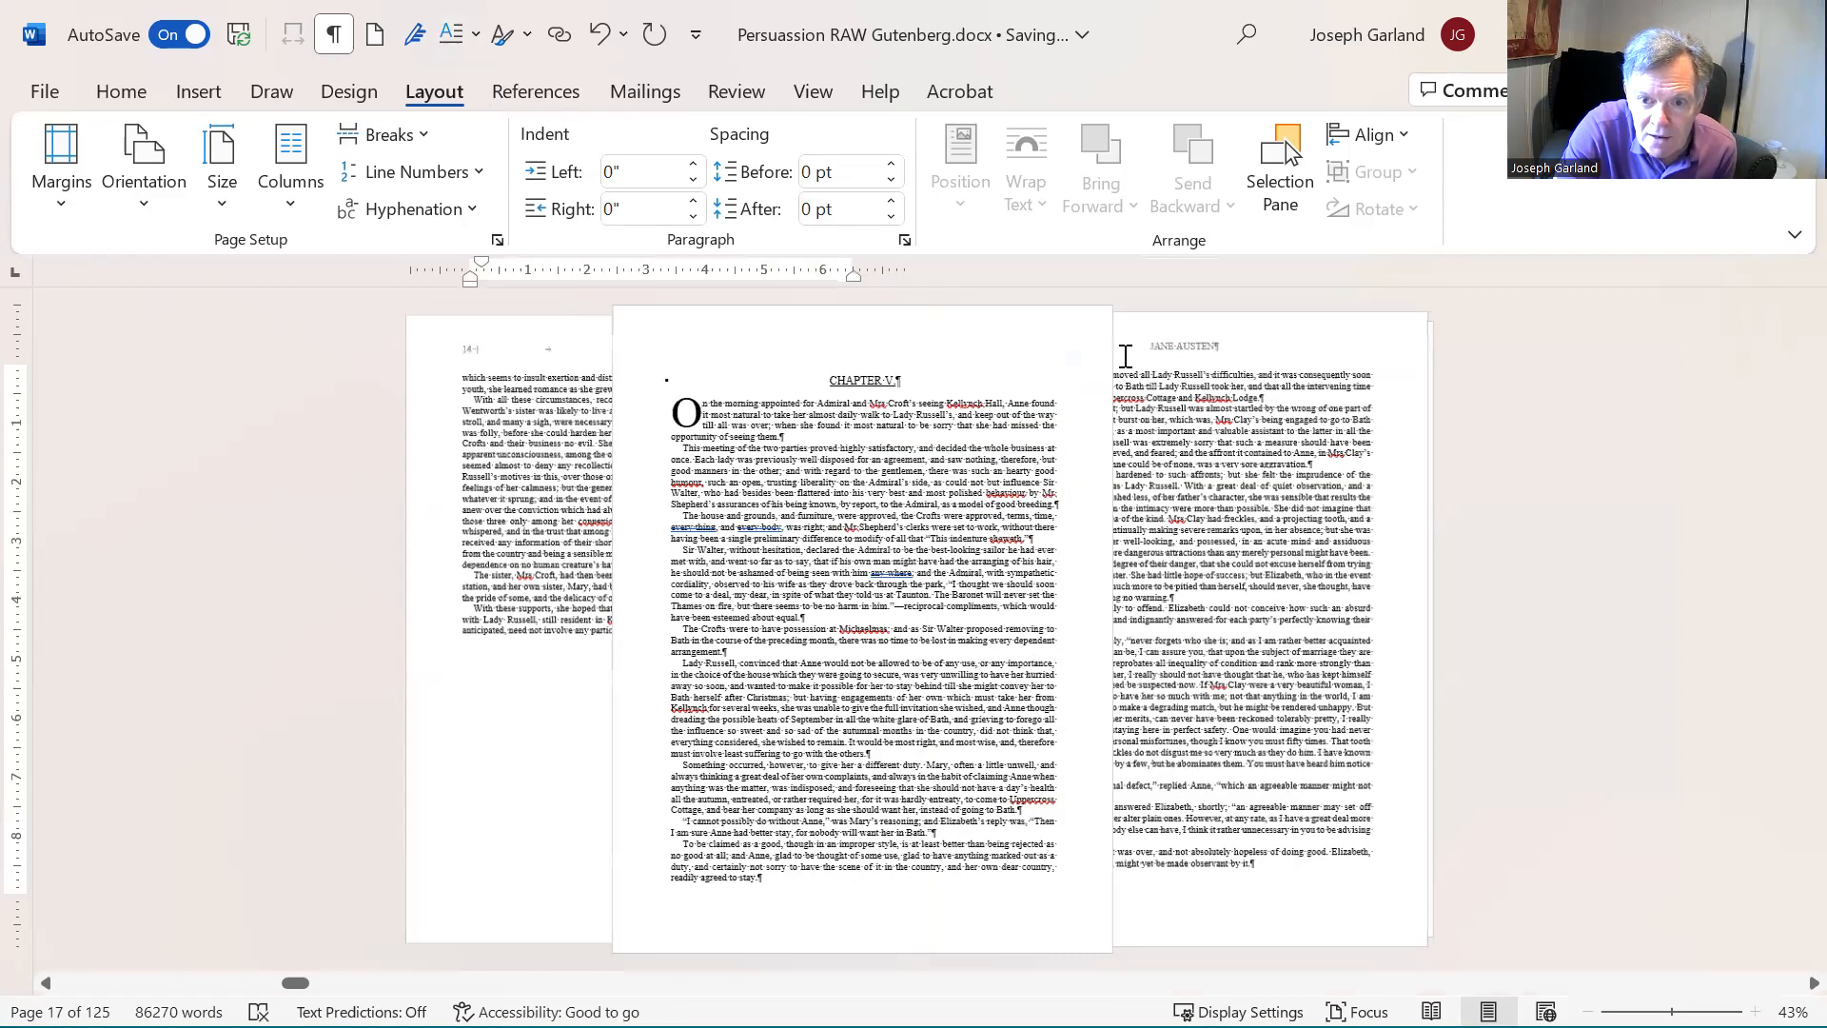
scroll(1141, 373, "down", 1)
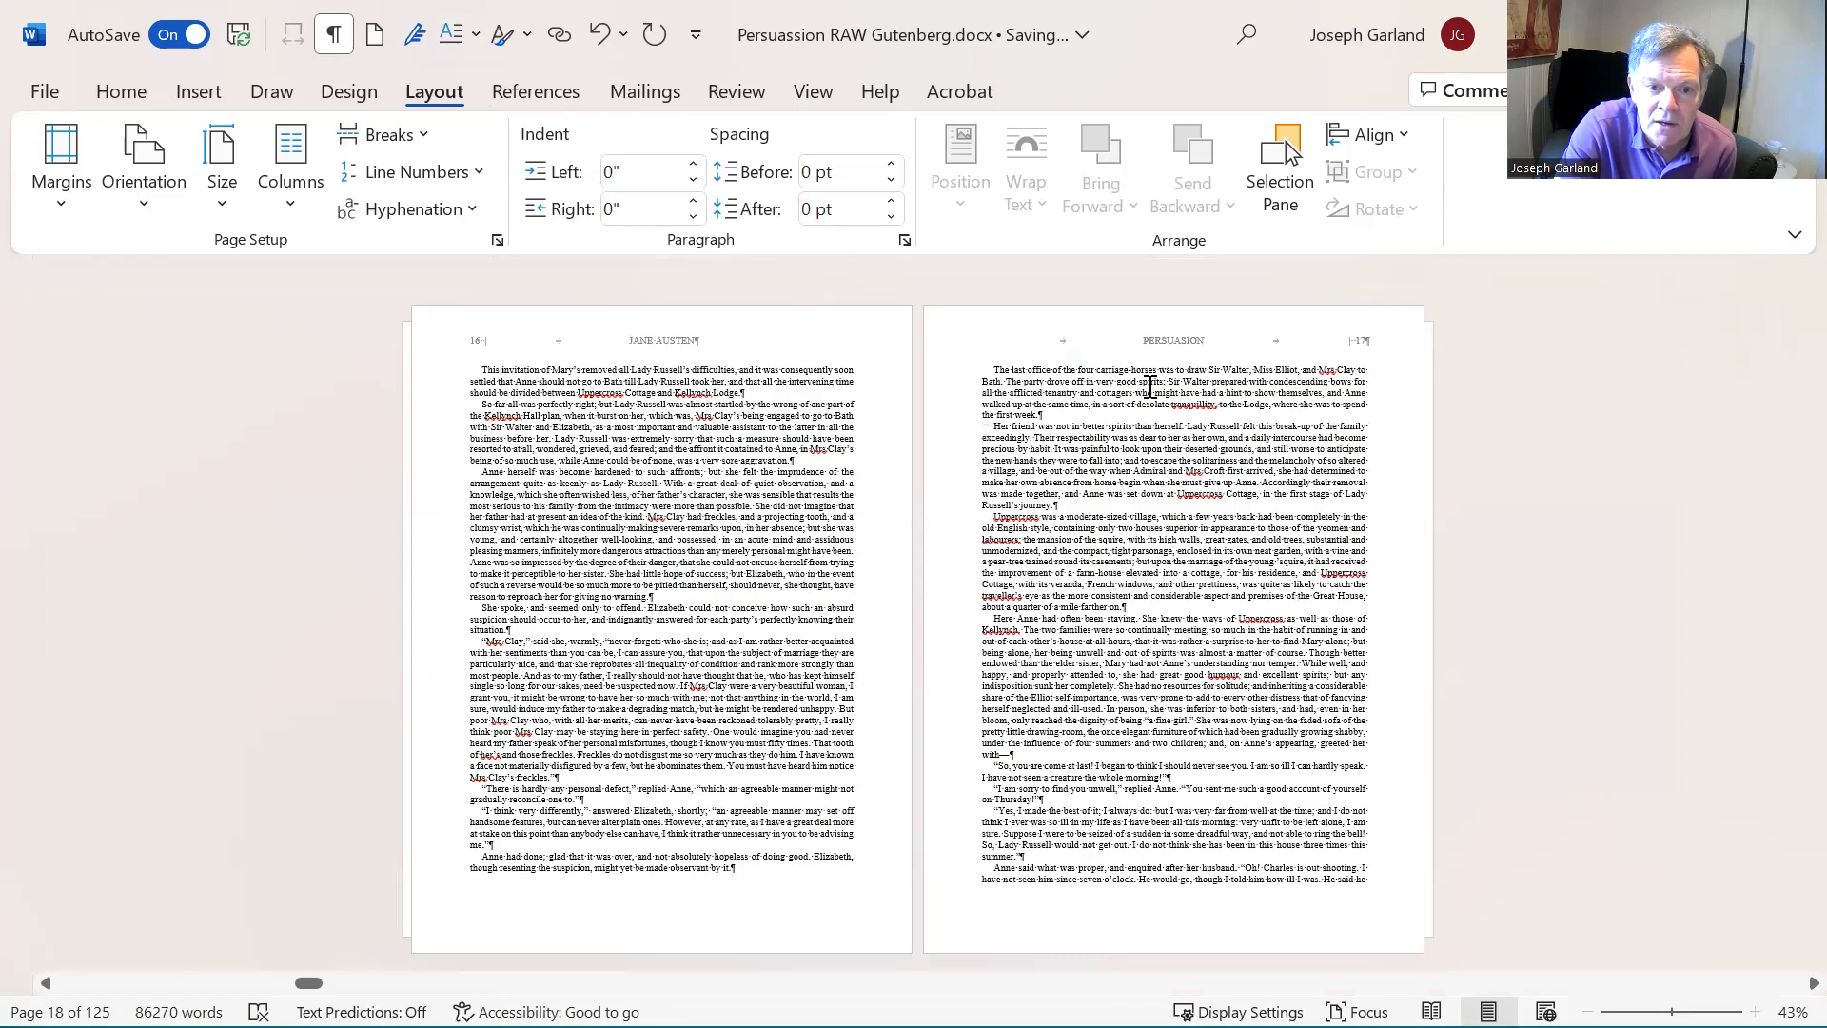
scroll(1150, 385, "up", 1)
left_click(1171, 380)
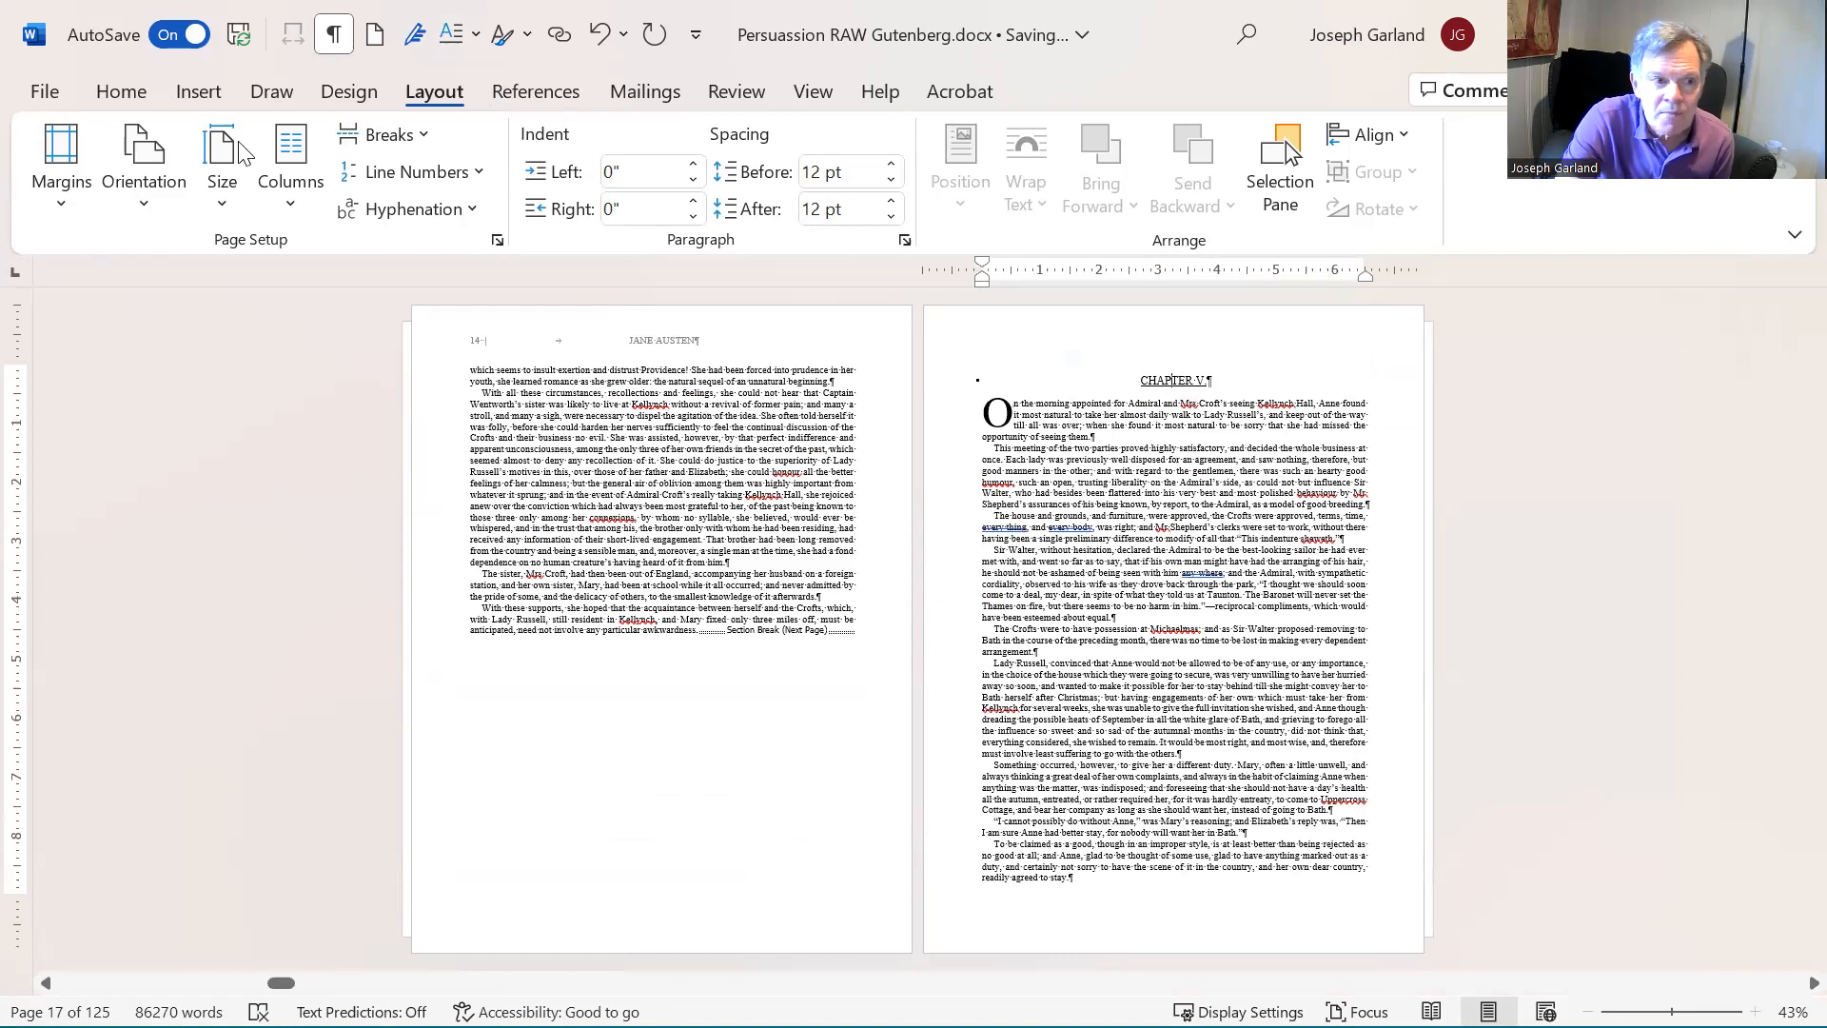
left_click(911, 239)
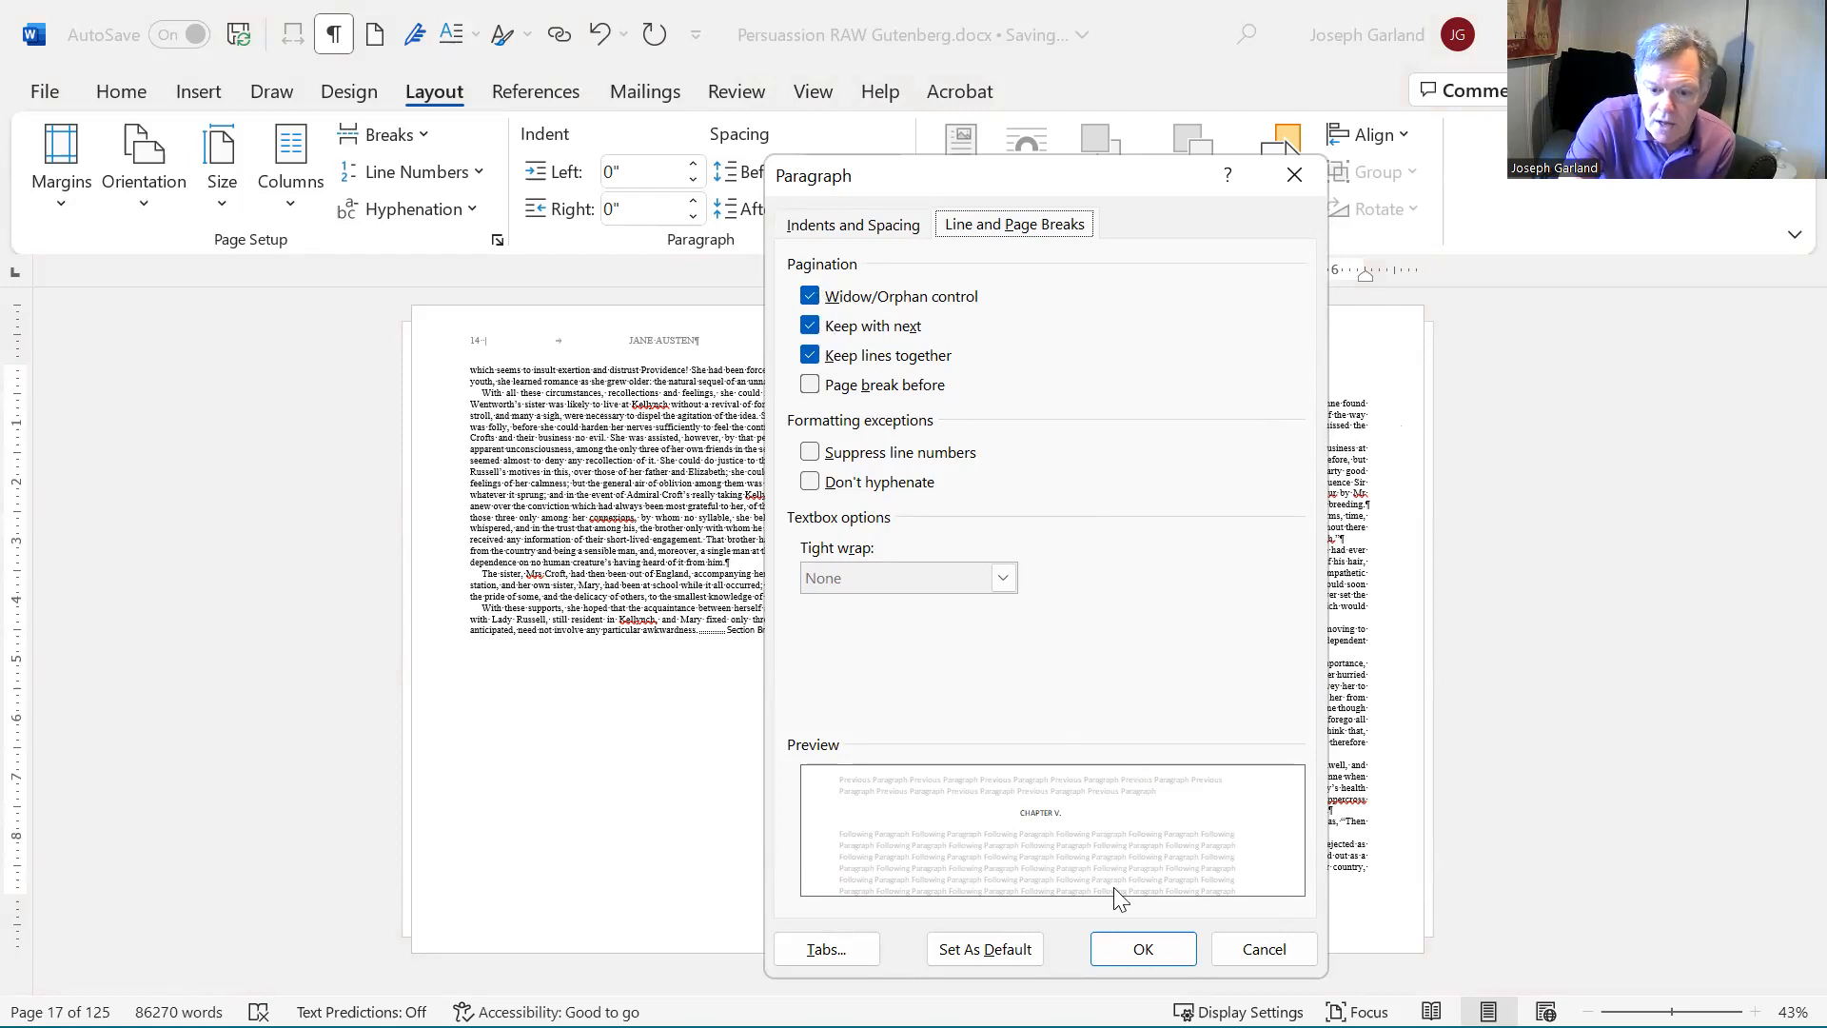
left_click(1143, 948)
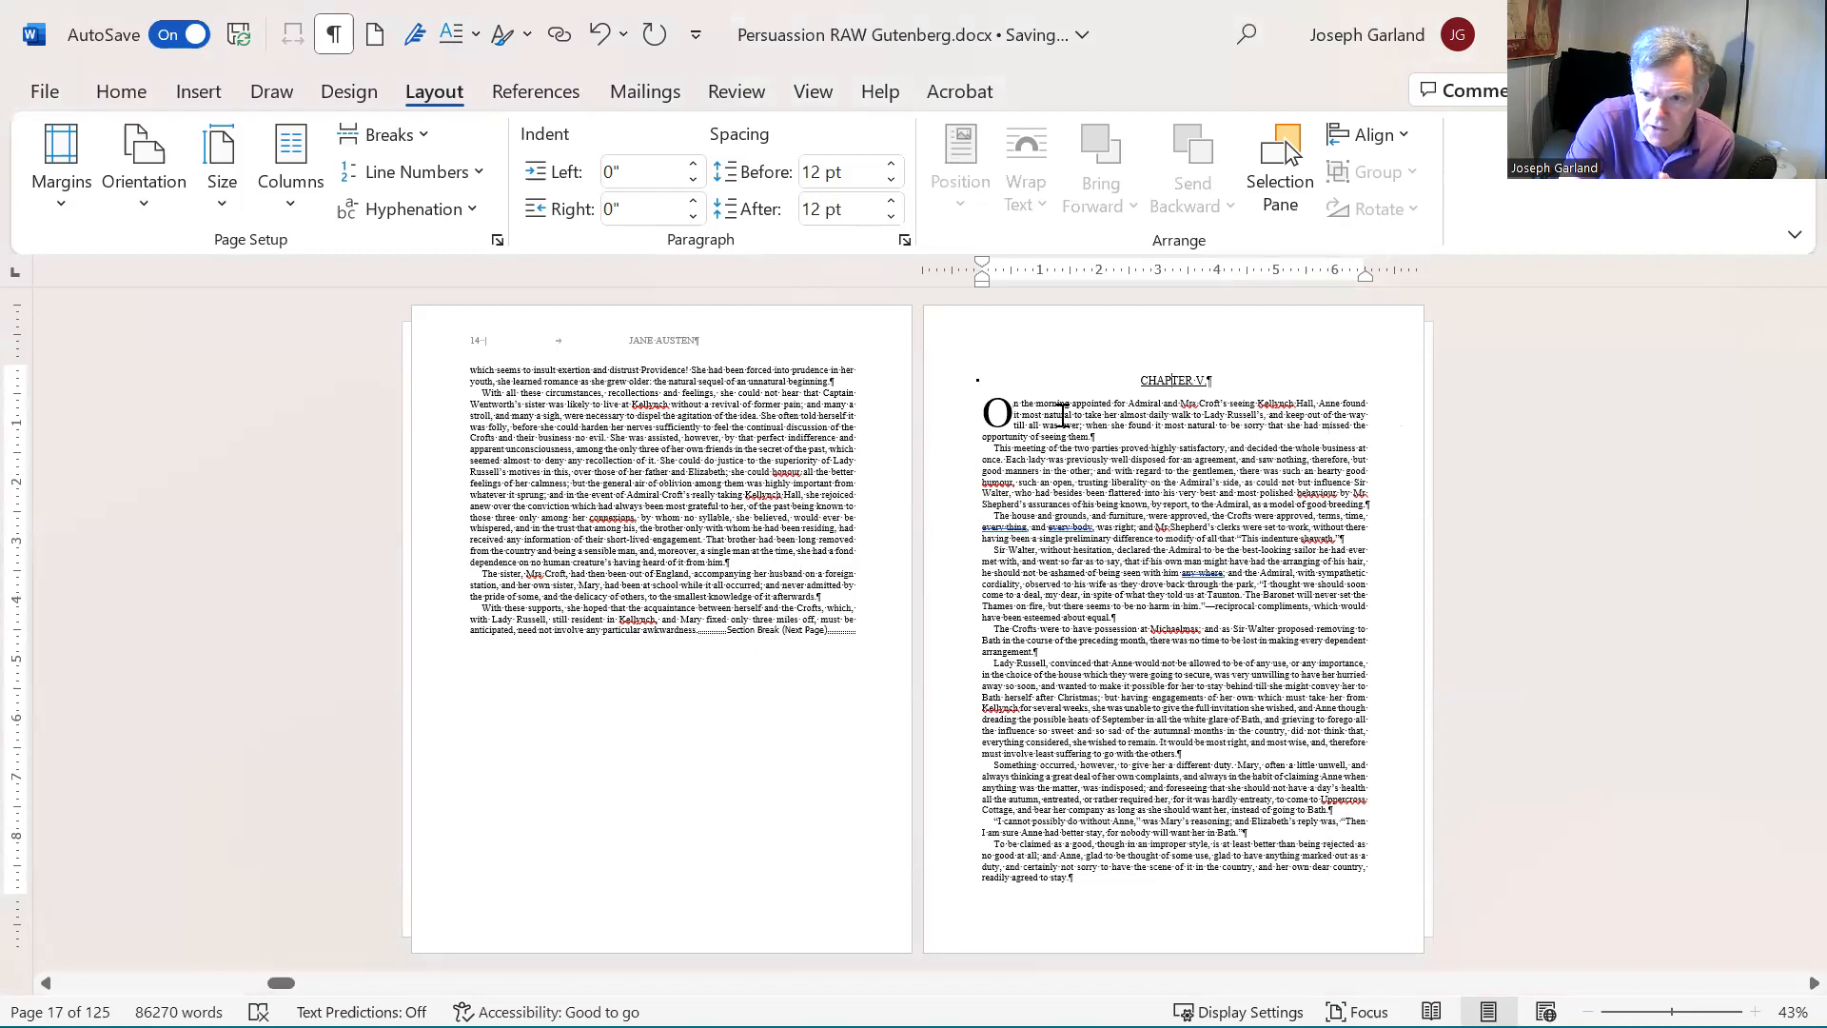
- Examine the running headers and page numbers from Chapter V back through the opening pages of Chapter I
left_click(1060, 415)
scroll(1060, 415, "up", 4)
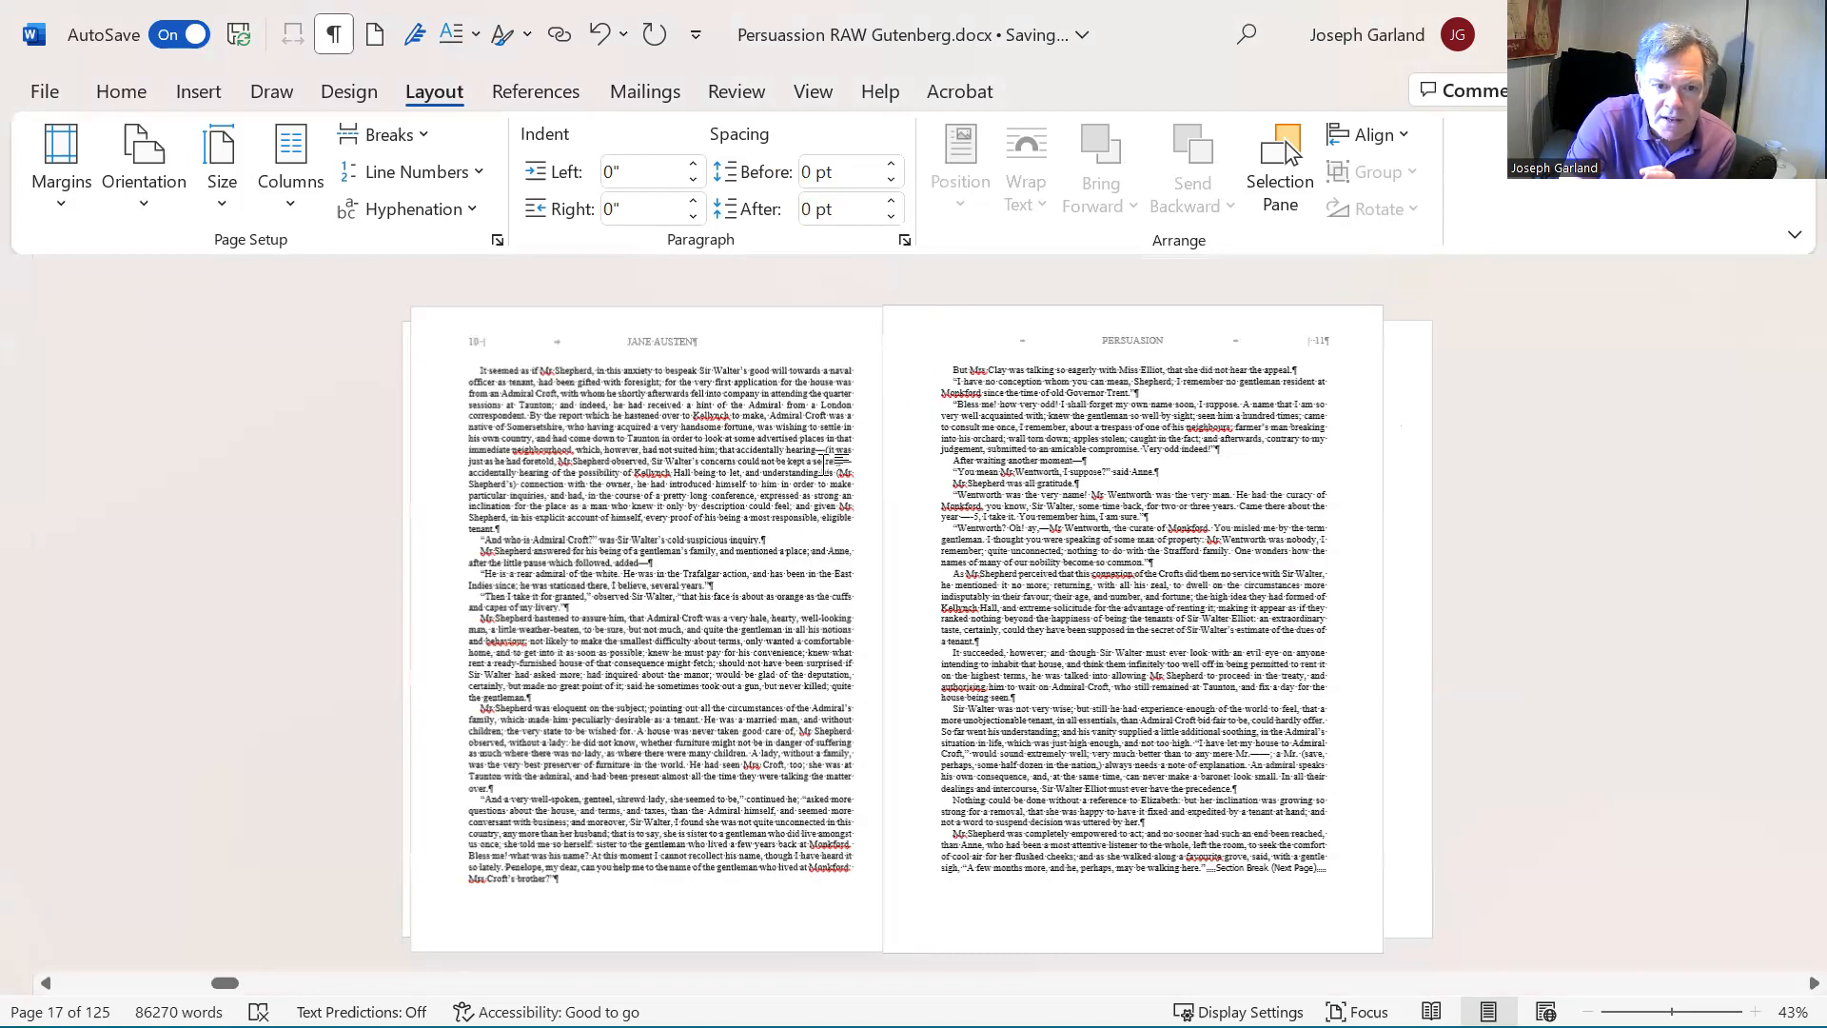
key("ctrl+Home")
scroll(1047, 438, "down", 2)
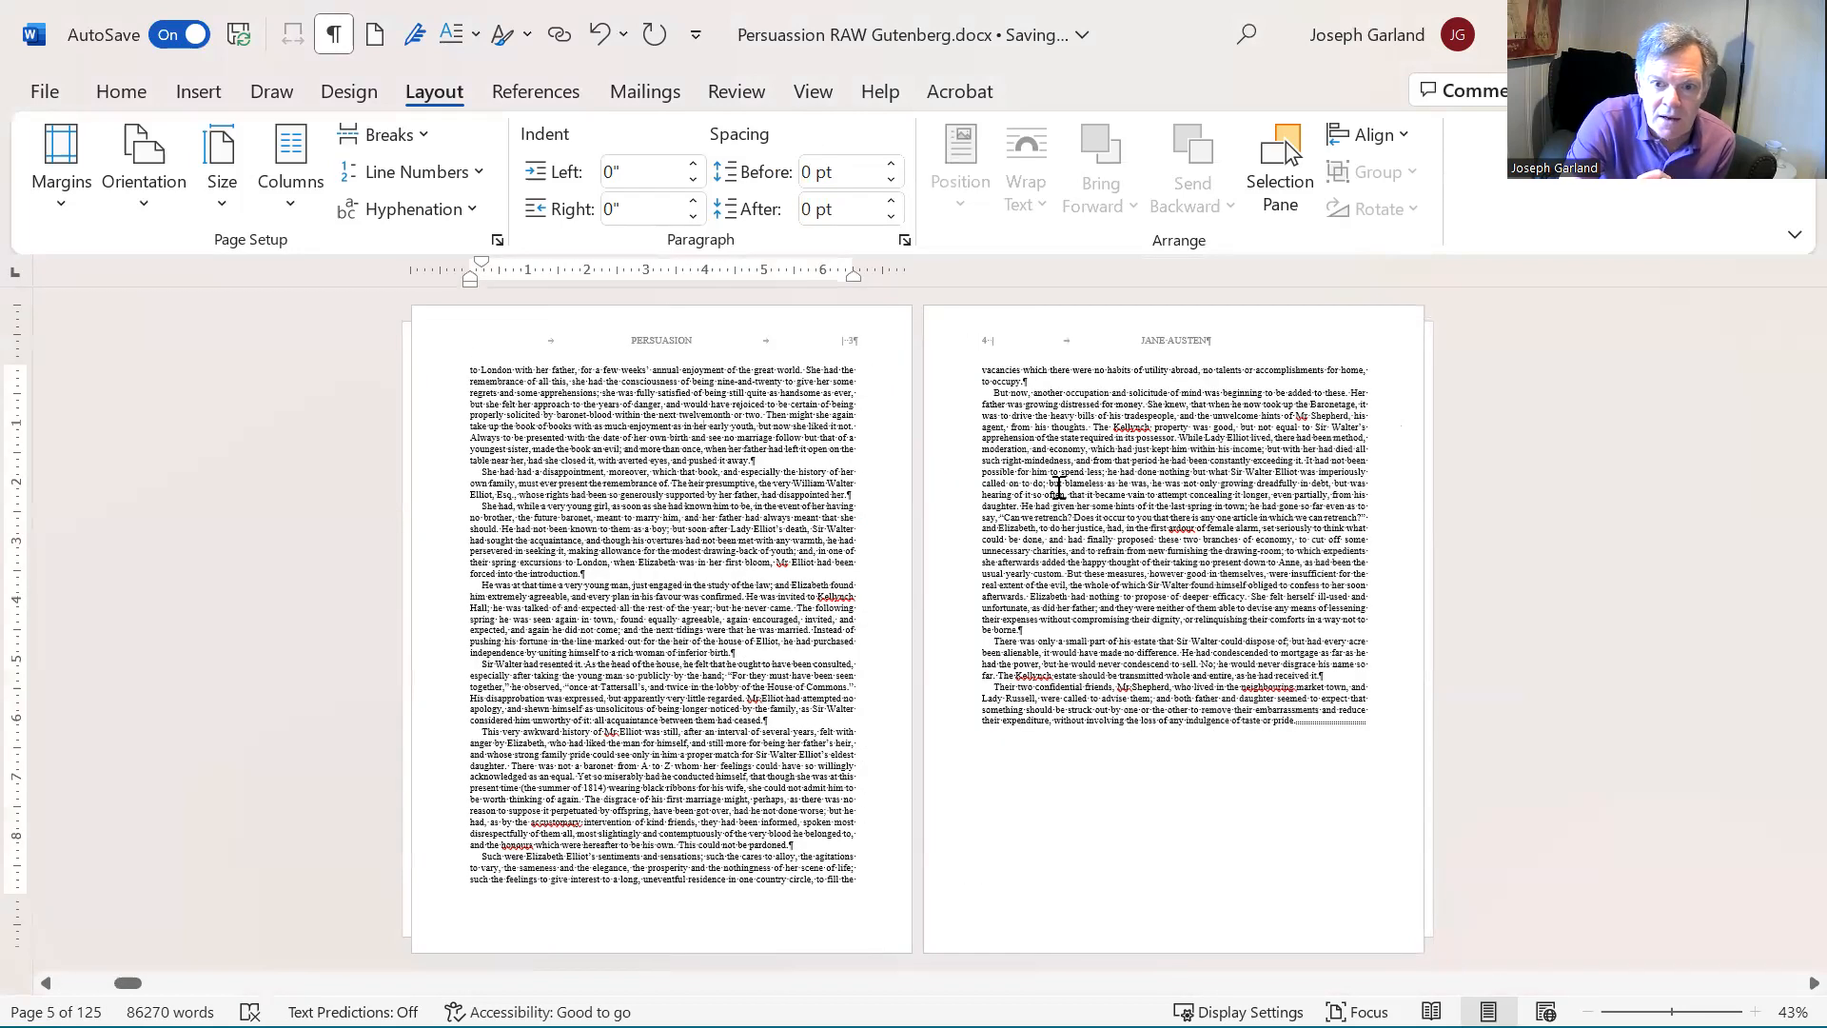
scroll(1059, 486, "up", 1)
scroll(750, 440, "up", 1)
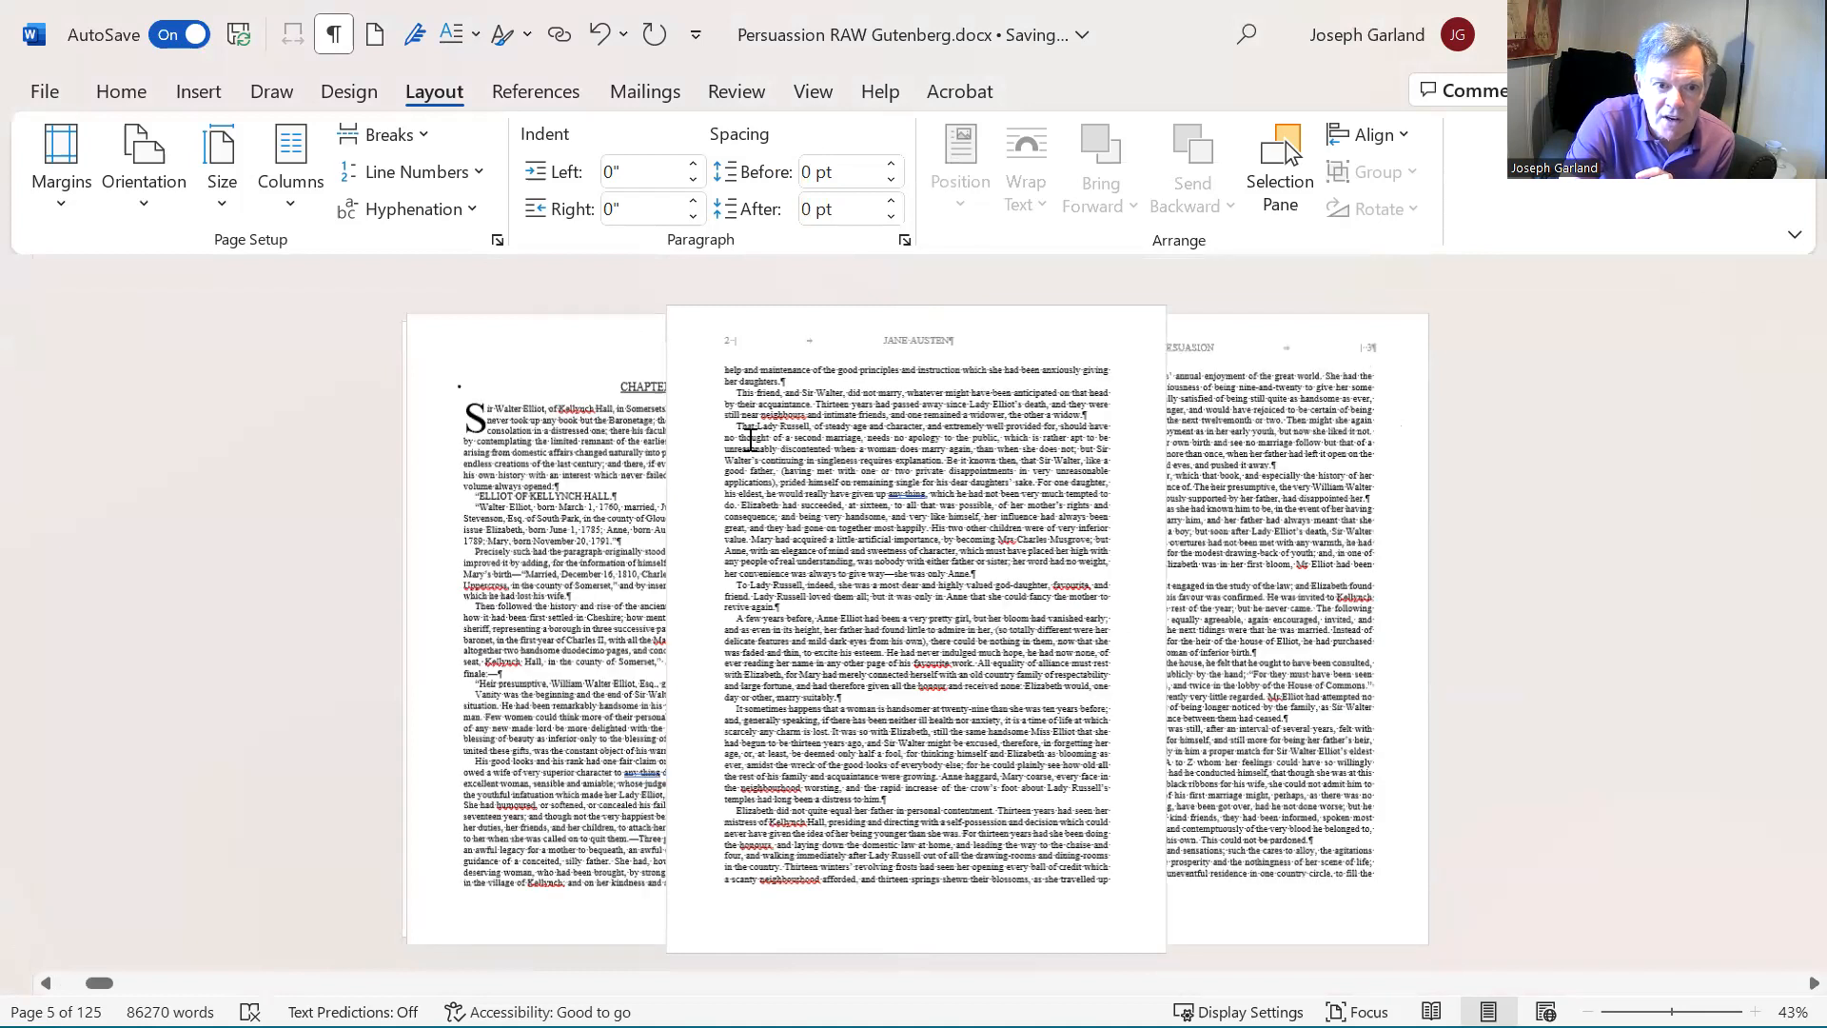